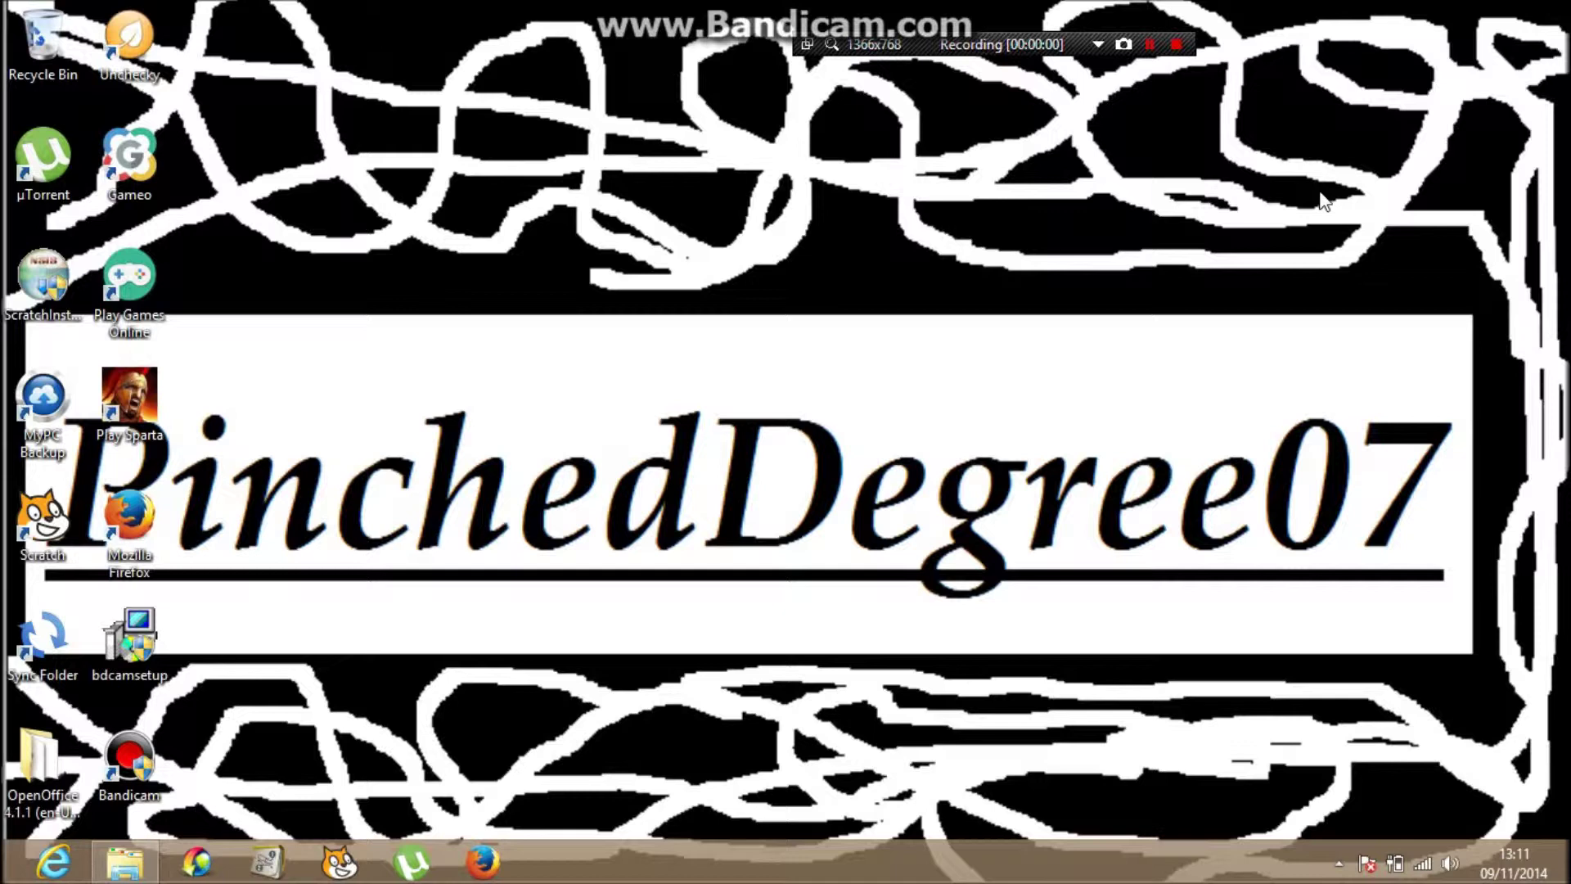
Open the Windows 8 Start screen from the desktop's bottom-left corner.
{"action": "left_click", "coordinate": [16, 867]}
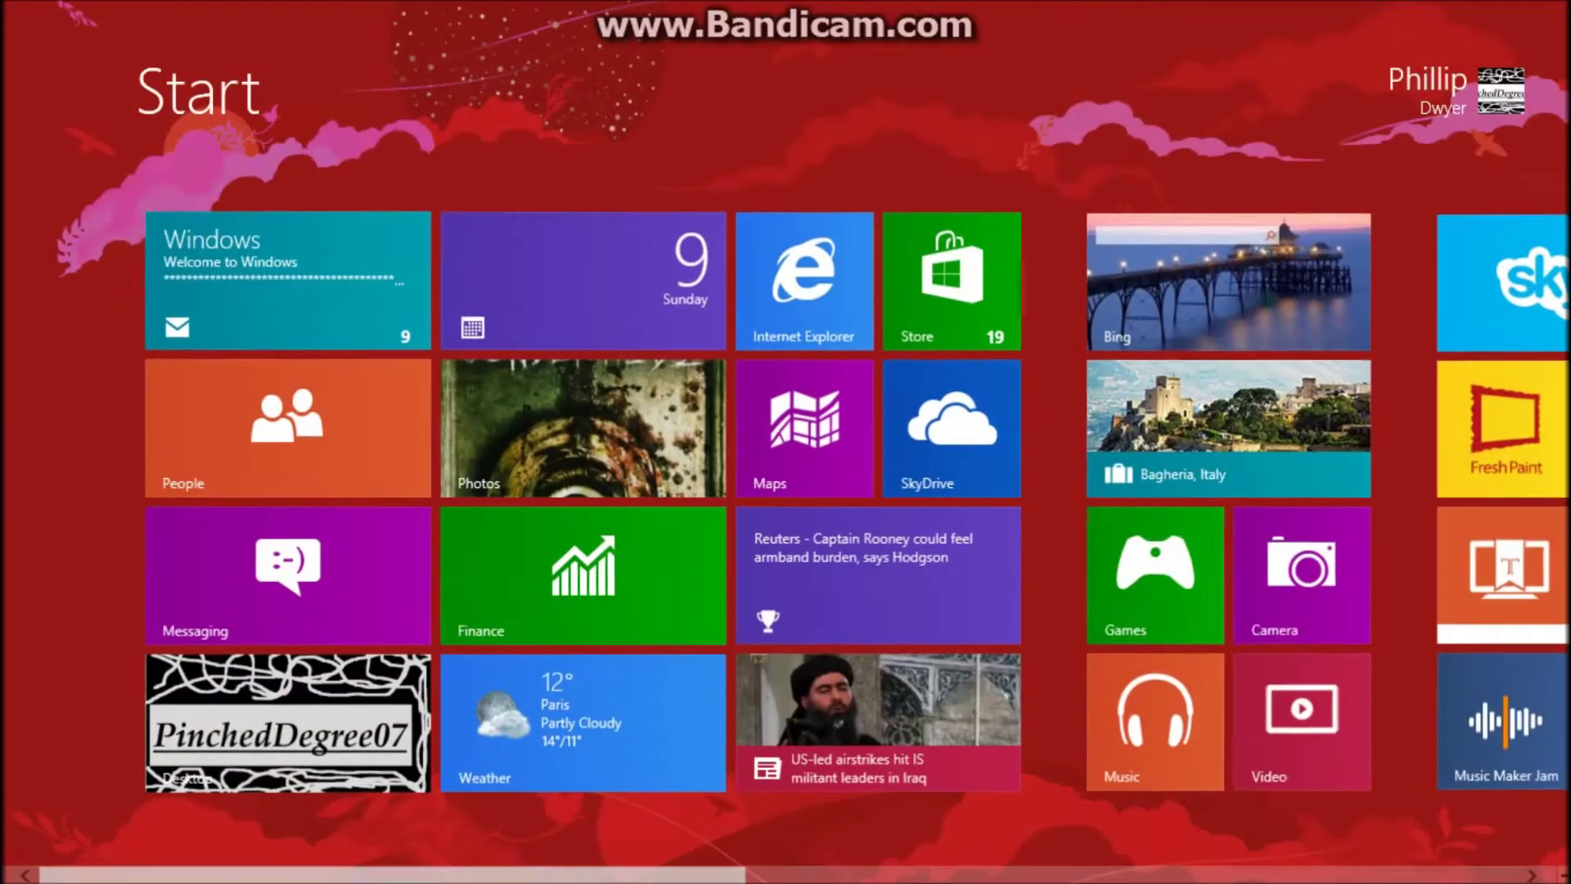
Scroll to the Office tiles and launch Word 2013.
{"action": "scroll", "coordinate": [1217, 874], "scroll_direction": "down", "scroll_amount": 5}
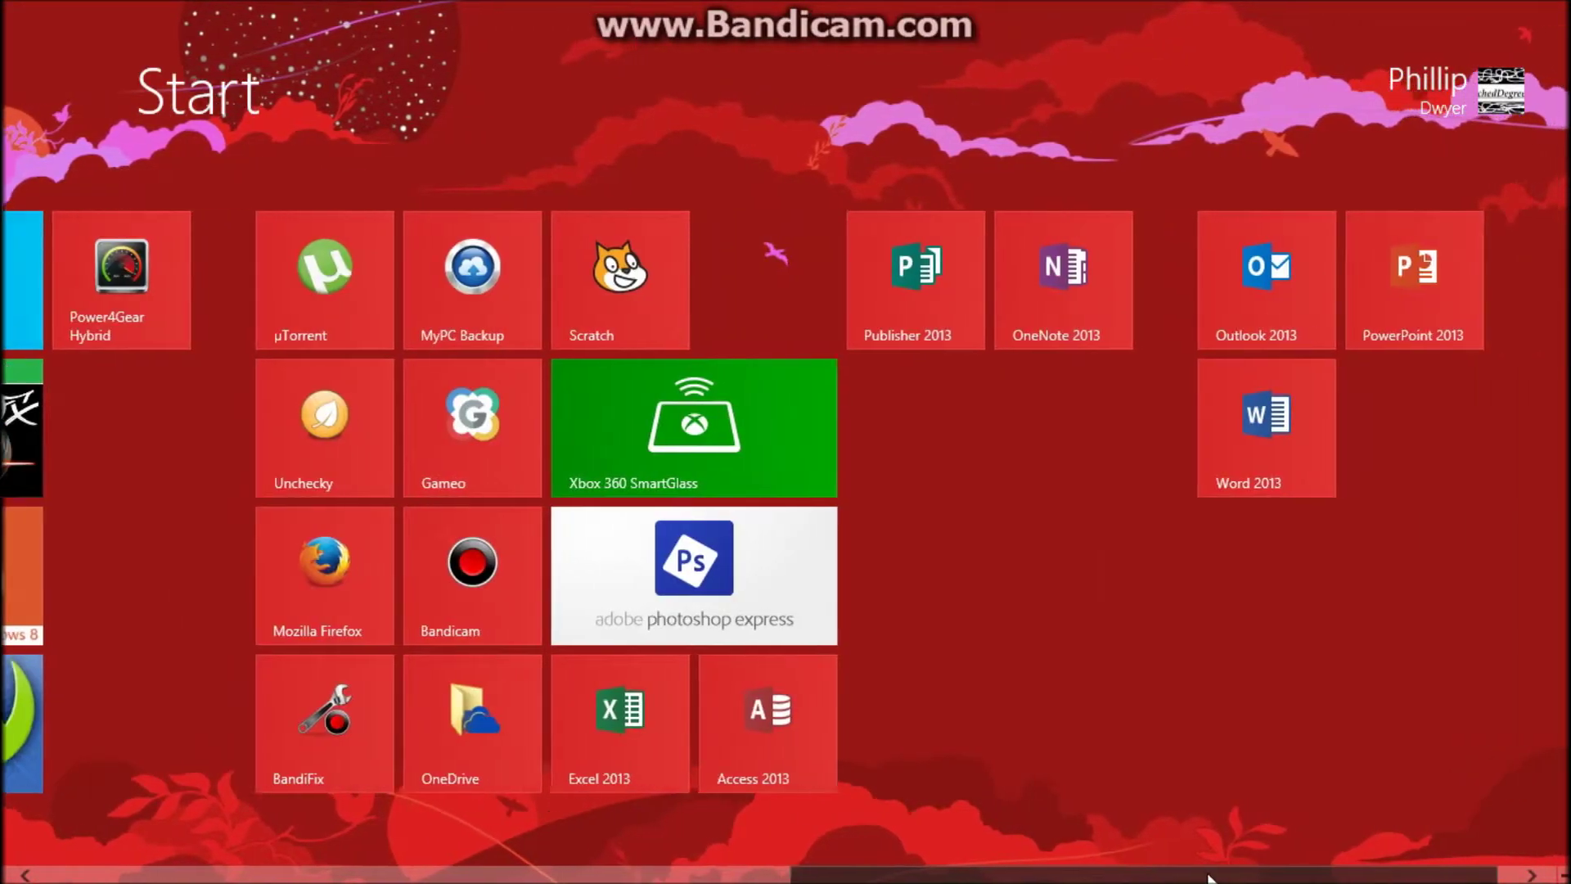
{"action": "left_click", "coordinate": [1234, 475]}
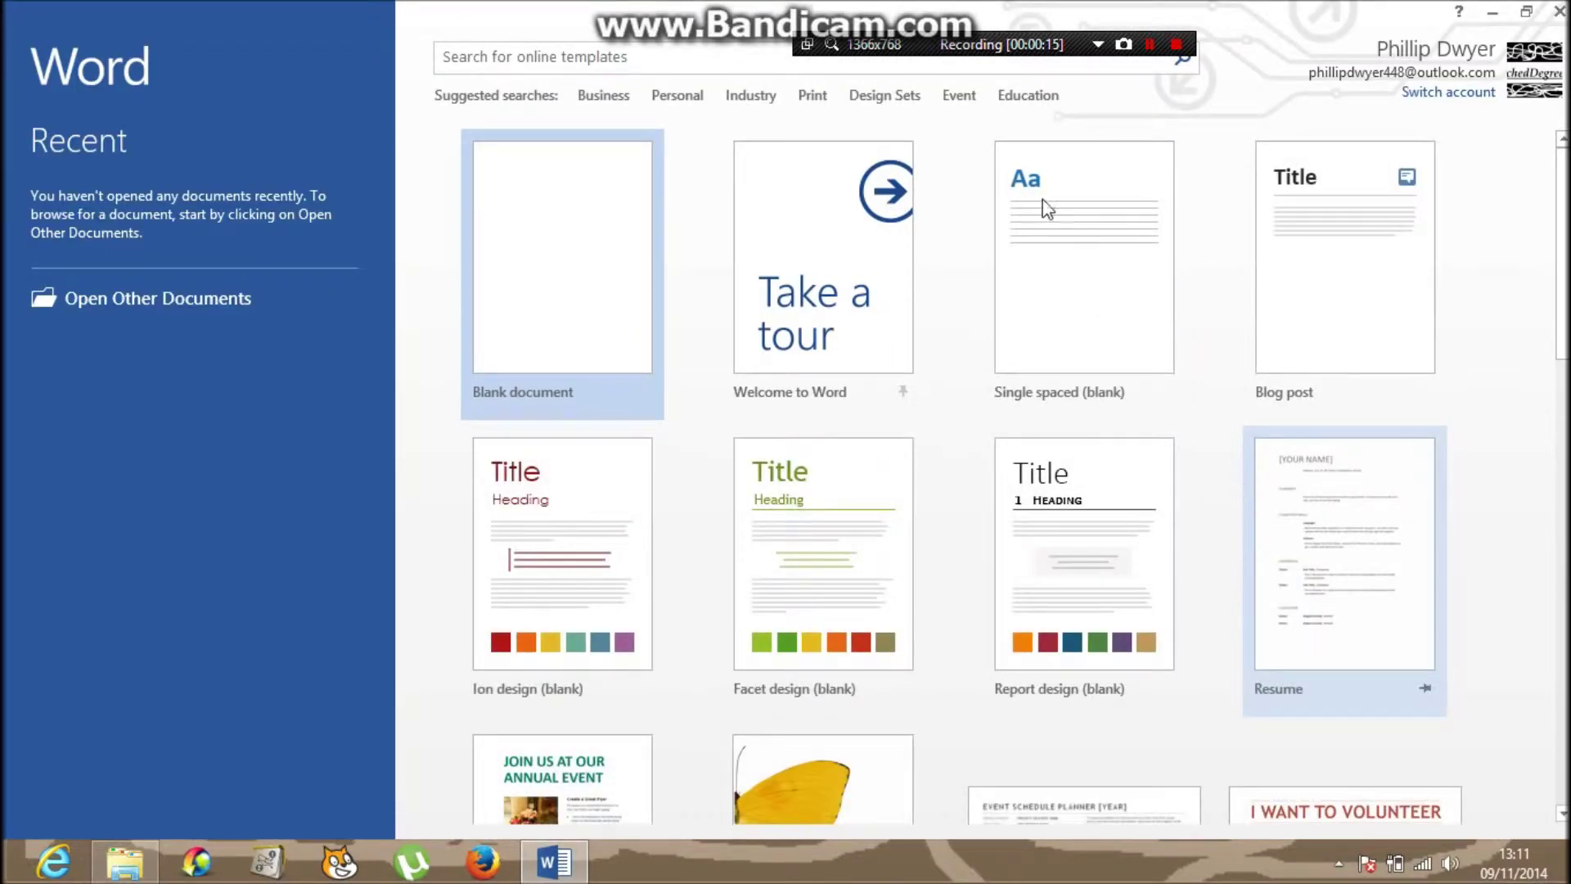
Create a blank document and set its page colour to orange from the Design tab.
{"action": "left_click", "coordinate": [568, 185]}
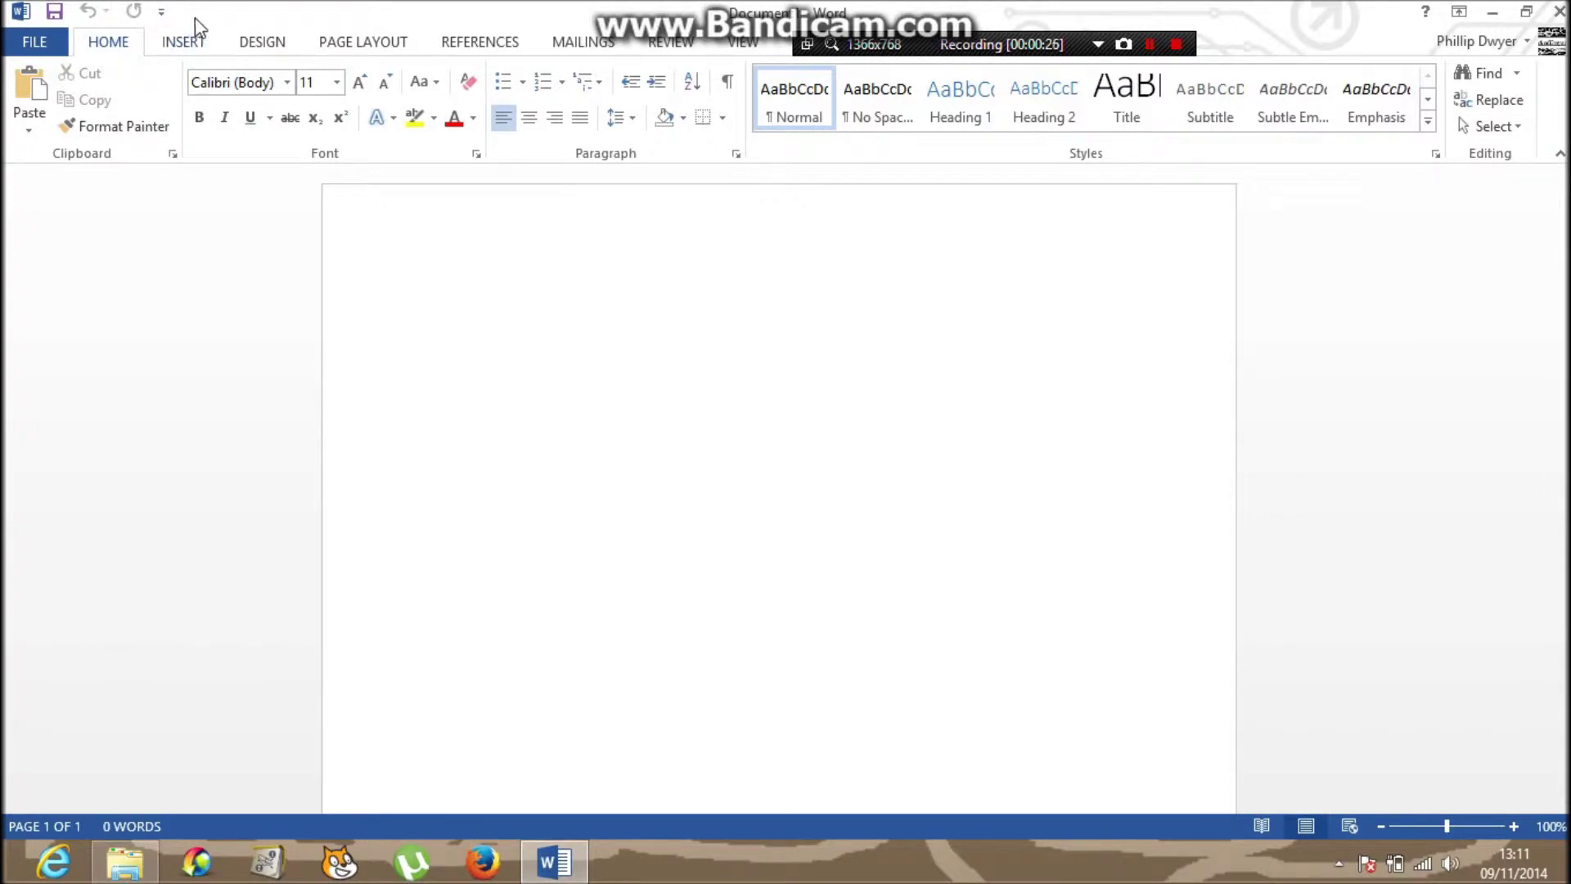
{"action": "left_click", "coordinate": [285, 44]}
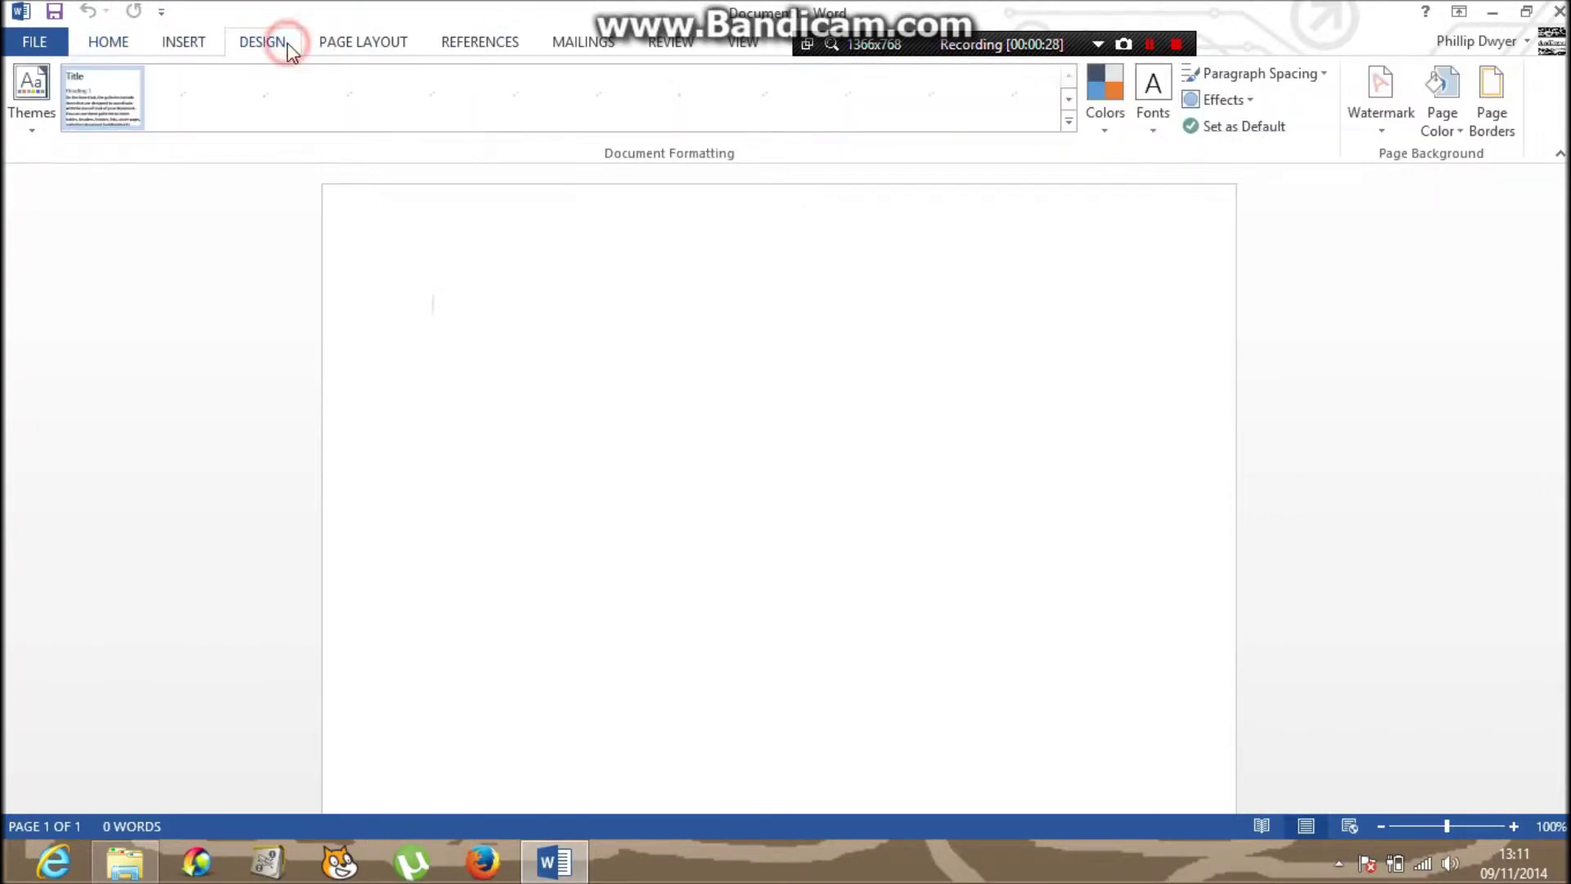
{"action": "left_click", "coordinate": [1458, 127]}
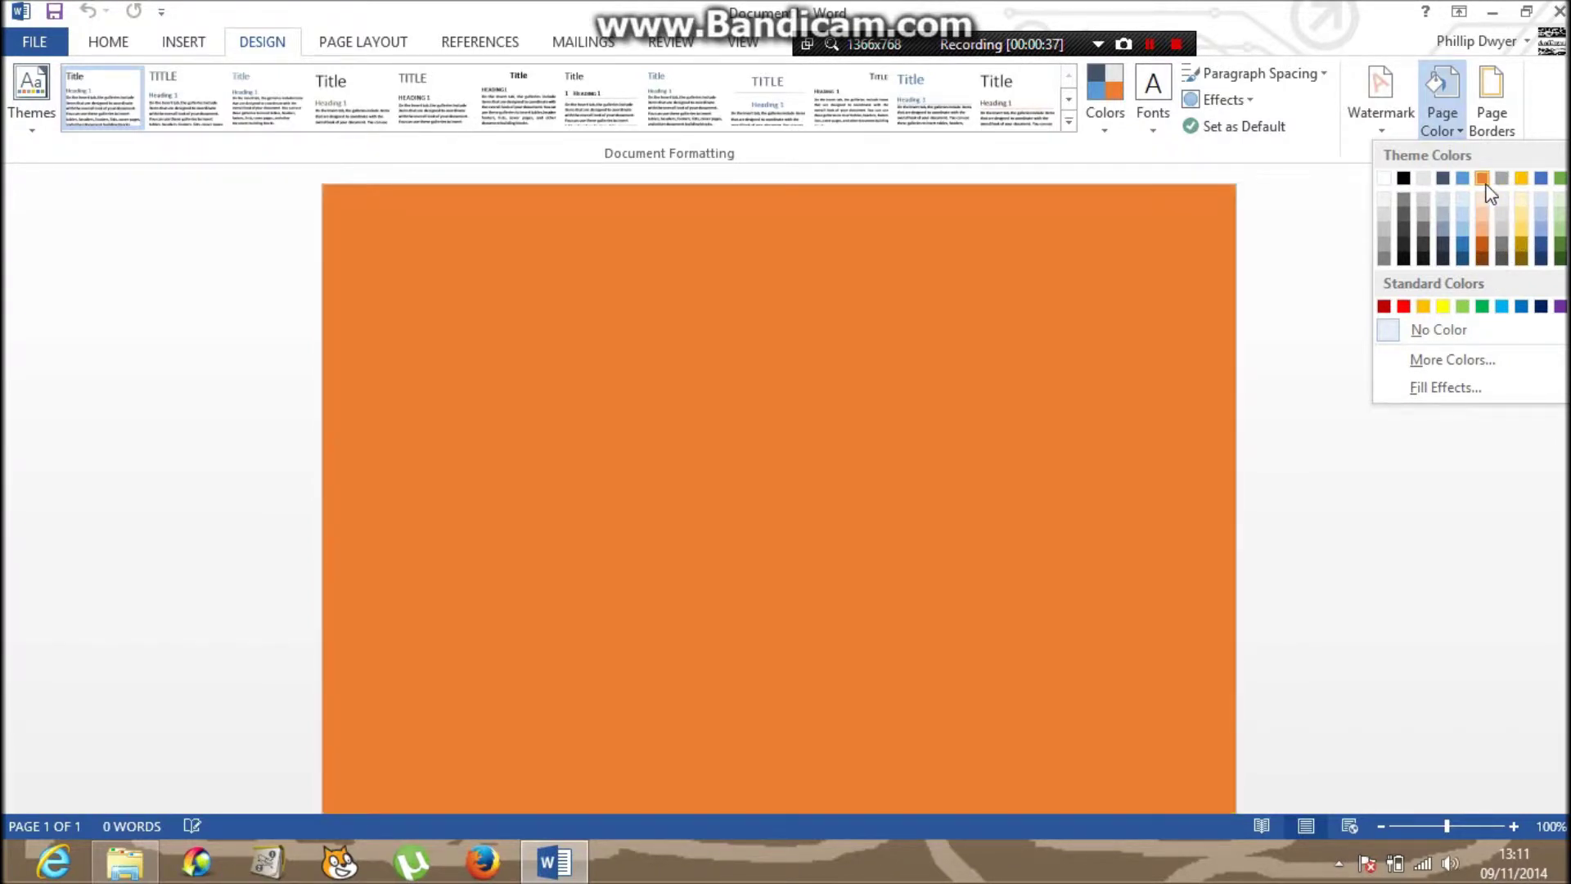
{"action": "left_click", "coordinate": [1482, 179]}
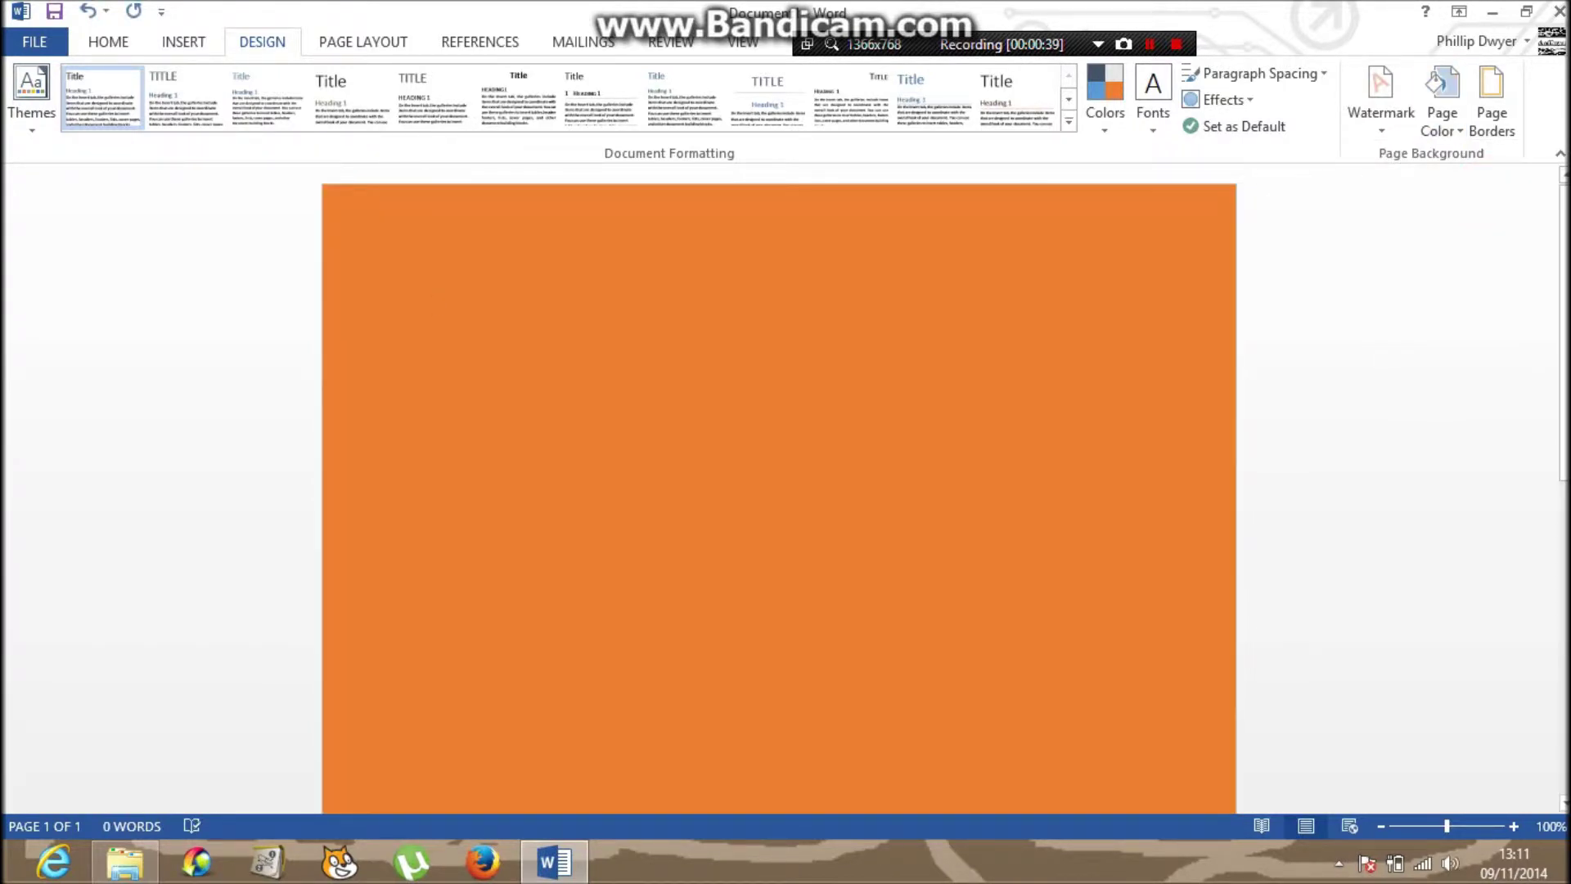
{"action": "scroll", "coordinate": [1564, 376], "scroll_direction": "down", "scroll_amount": 1}
{"action": "scroll", "coordinate": [1565, 376], "scroll_direction": "up", "scroll_amount": 1}
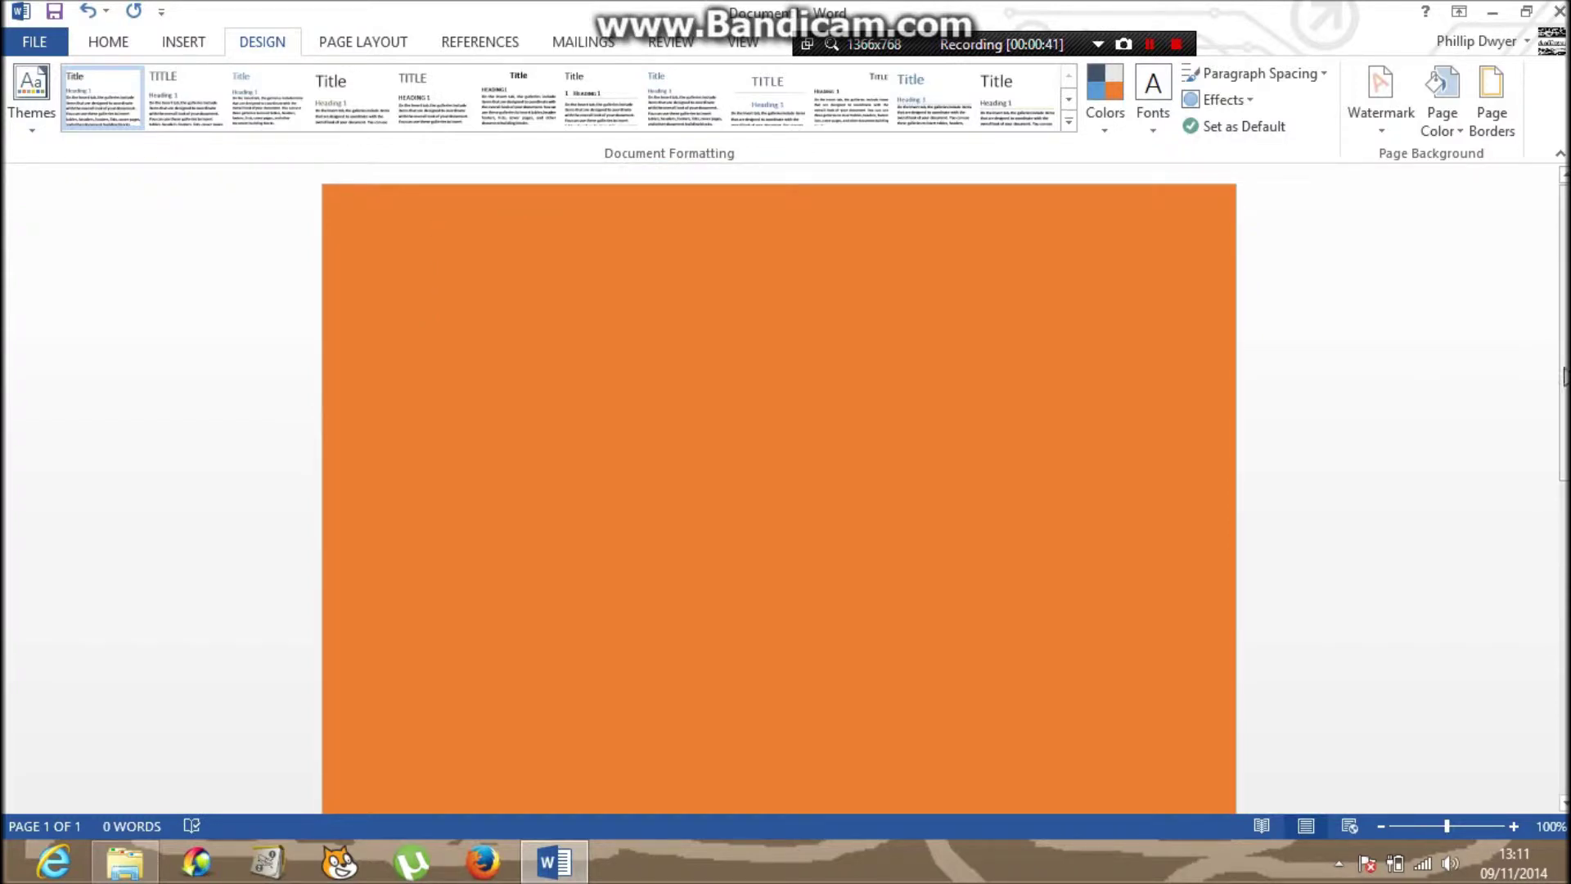
Type the heading 'Microsoft Application Form' and select that line.
{"action": "type", "text": "Microsoft "}
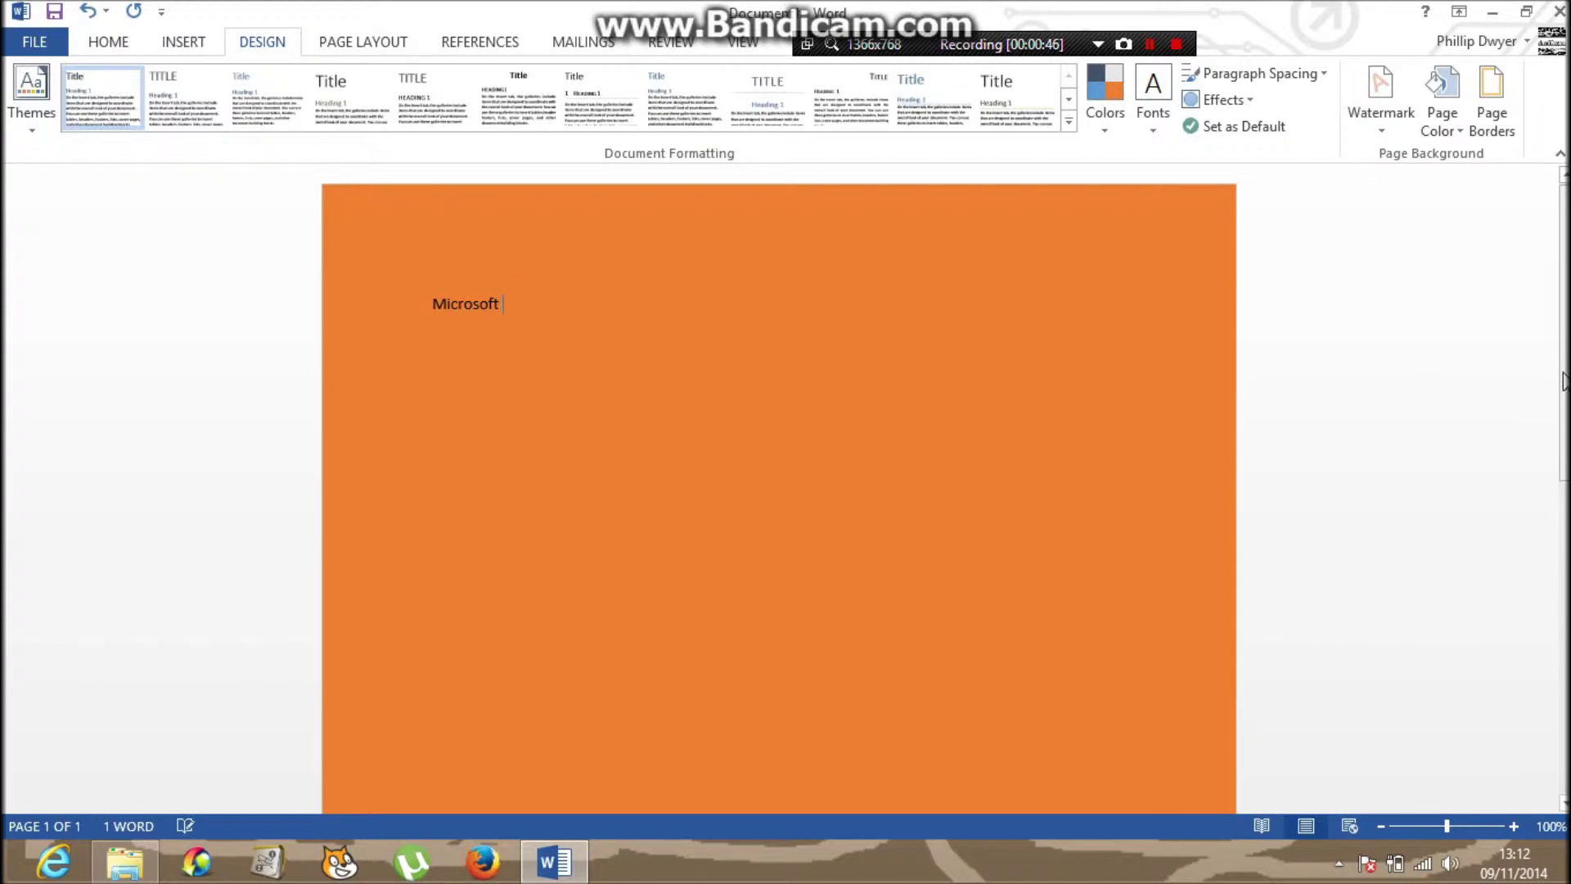
{"action": "type", "text": "Application Form"}
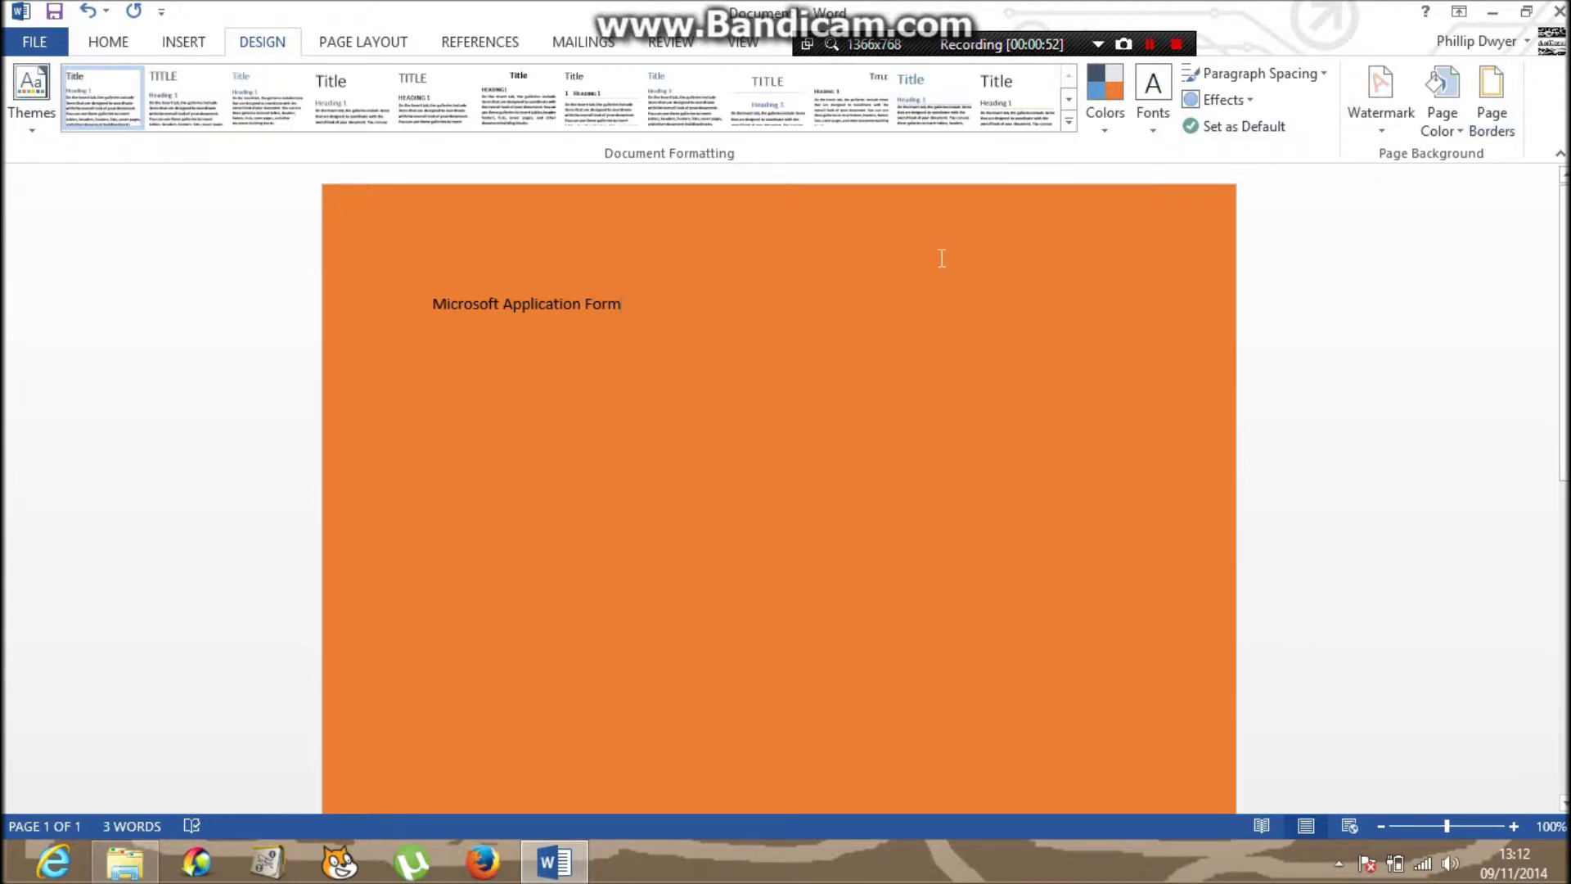
{"action": "left_click_drag", "start_coordinate": [870, 277], "coordinate": [284, 319]}
Format the title as 36 pt, bold, italic and underlined.
{"action": "left_click", "coordinate": [108, 41]}
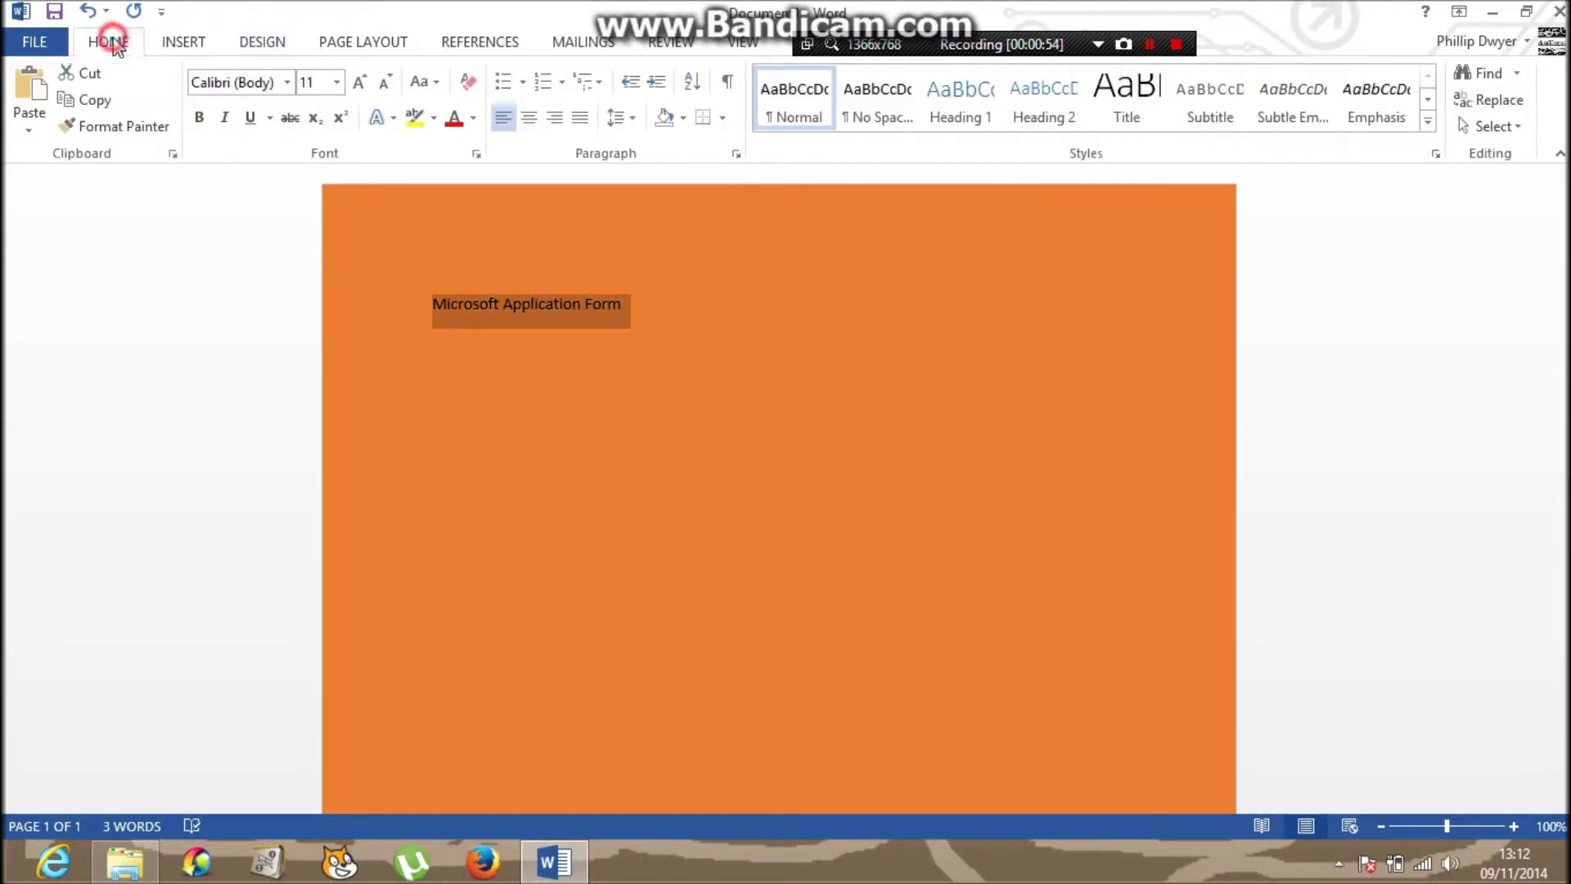
{"action": "left_click", "coordinate": [336, 82]}
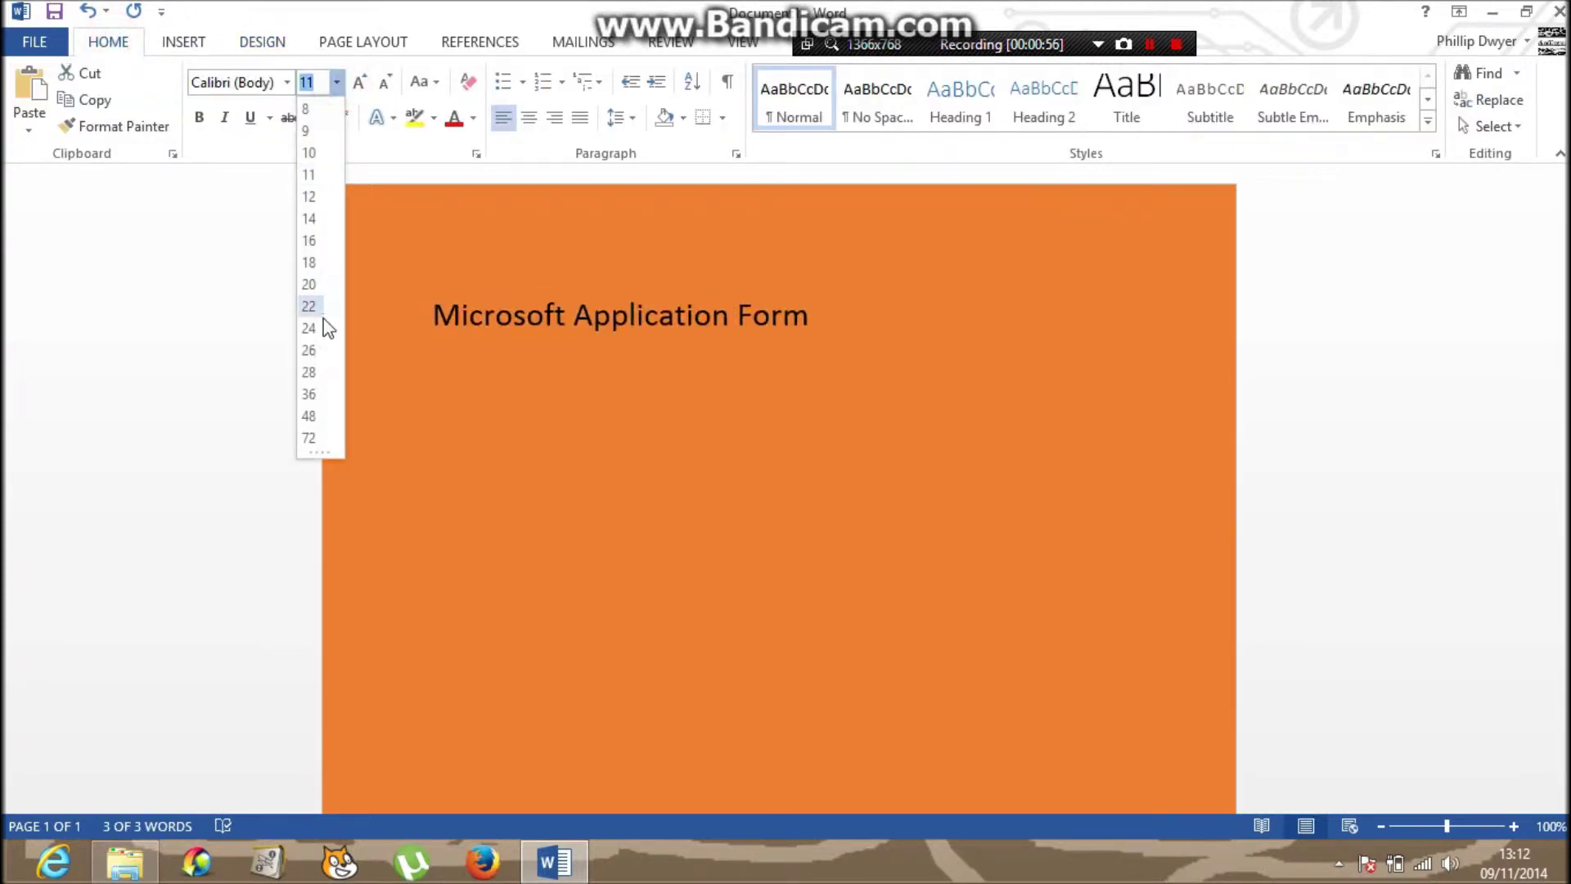
{"action": "left_click", "coordinate": [309, 394]}
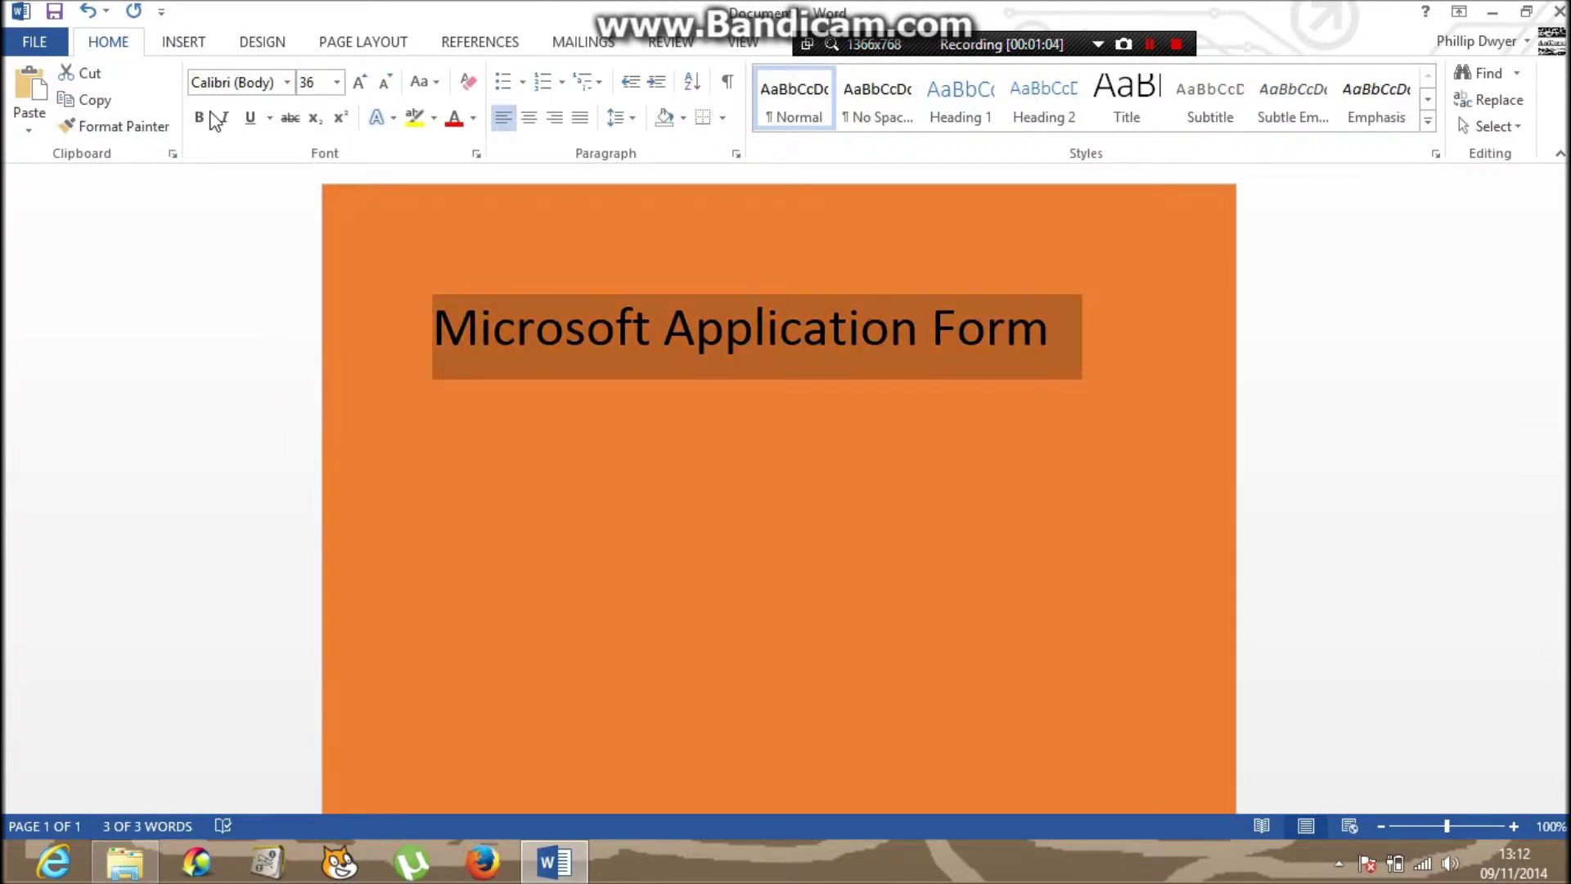
{"action": "left_click", "coordinate": [203, 120]}
{"action": "left_click", "coordinate": [224, 117]}
{"action": "left_click", "coordinate": [249, 117]}
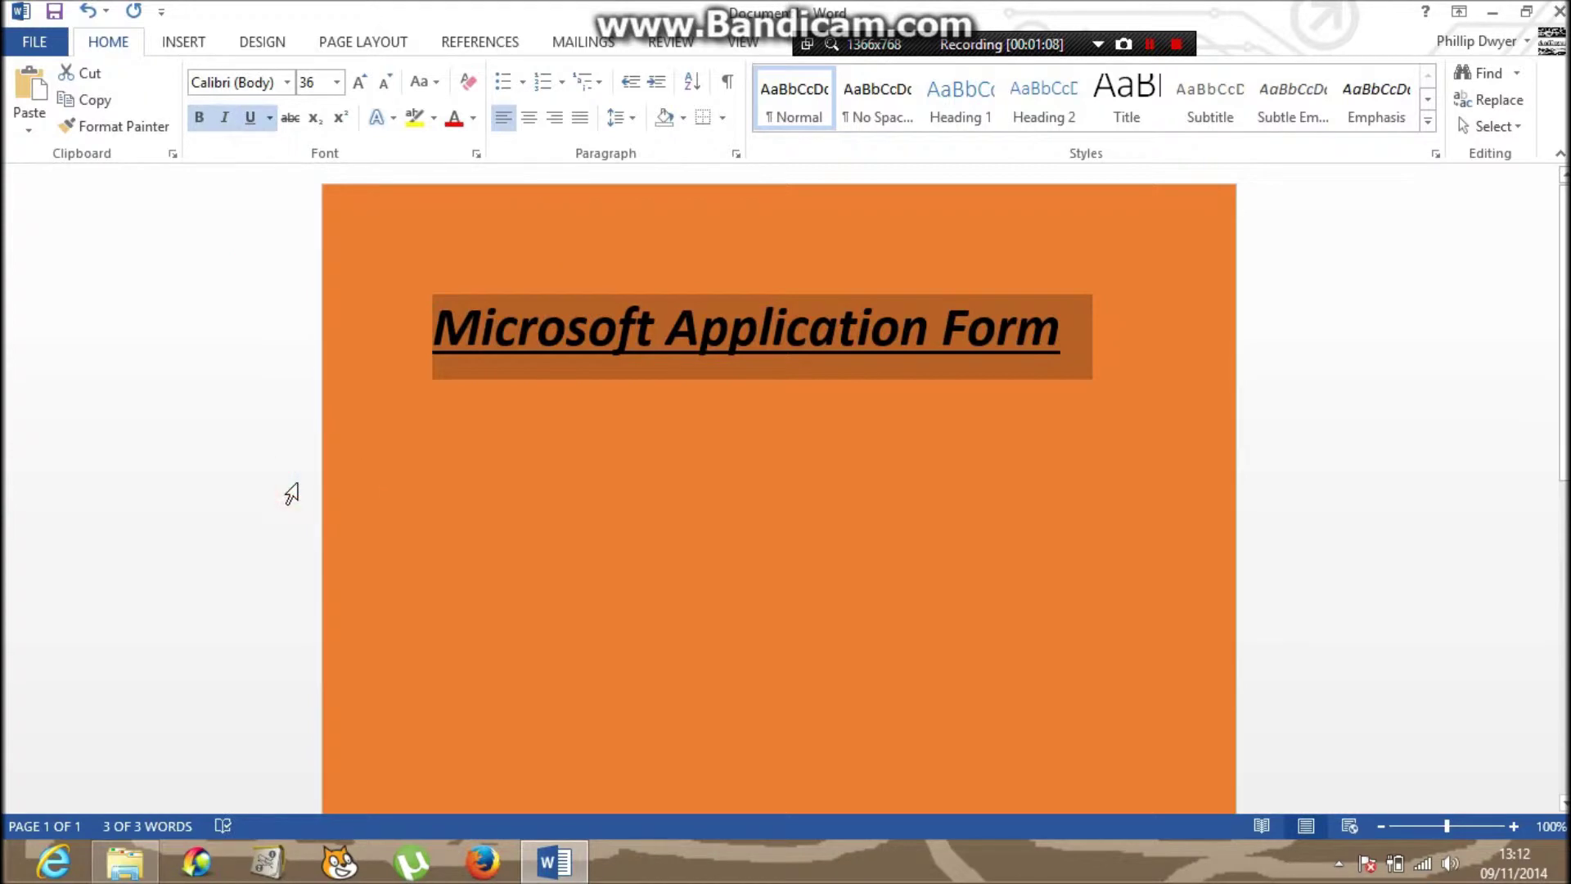
Remove the stray smiley characters after Form and start a new, non-underlined line.
{"action": "left_click", "coordinate": [692, 446]}
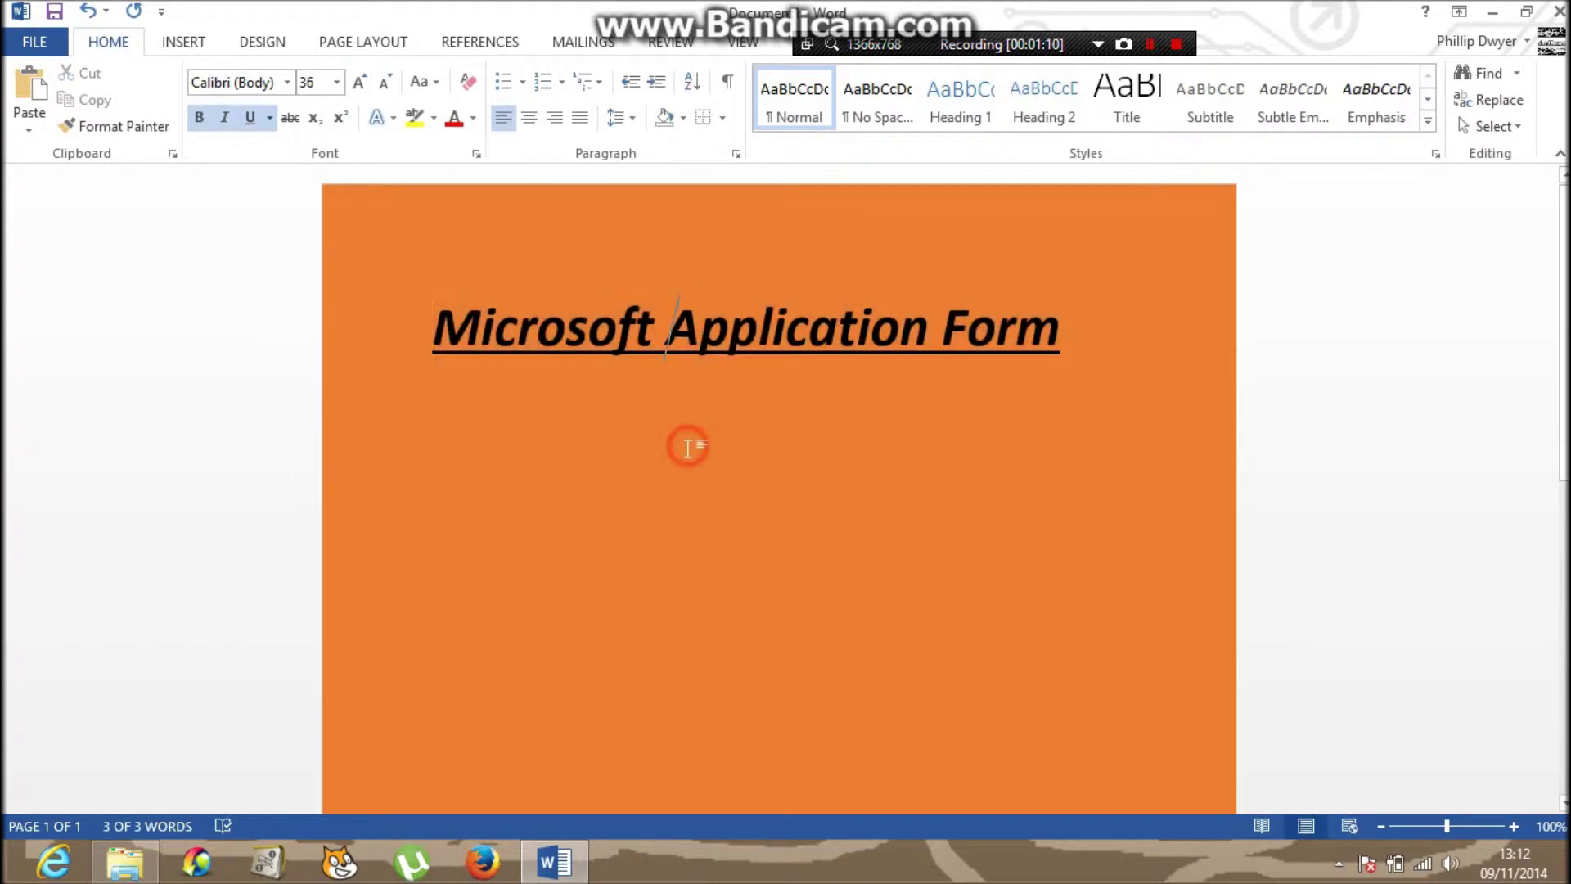
{"action": "left_click", "coordinate": [1100, 351]}
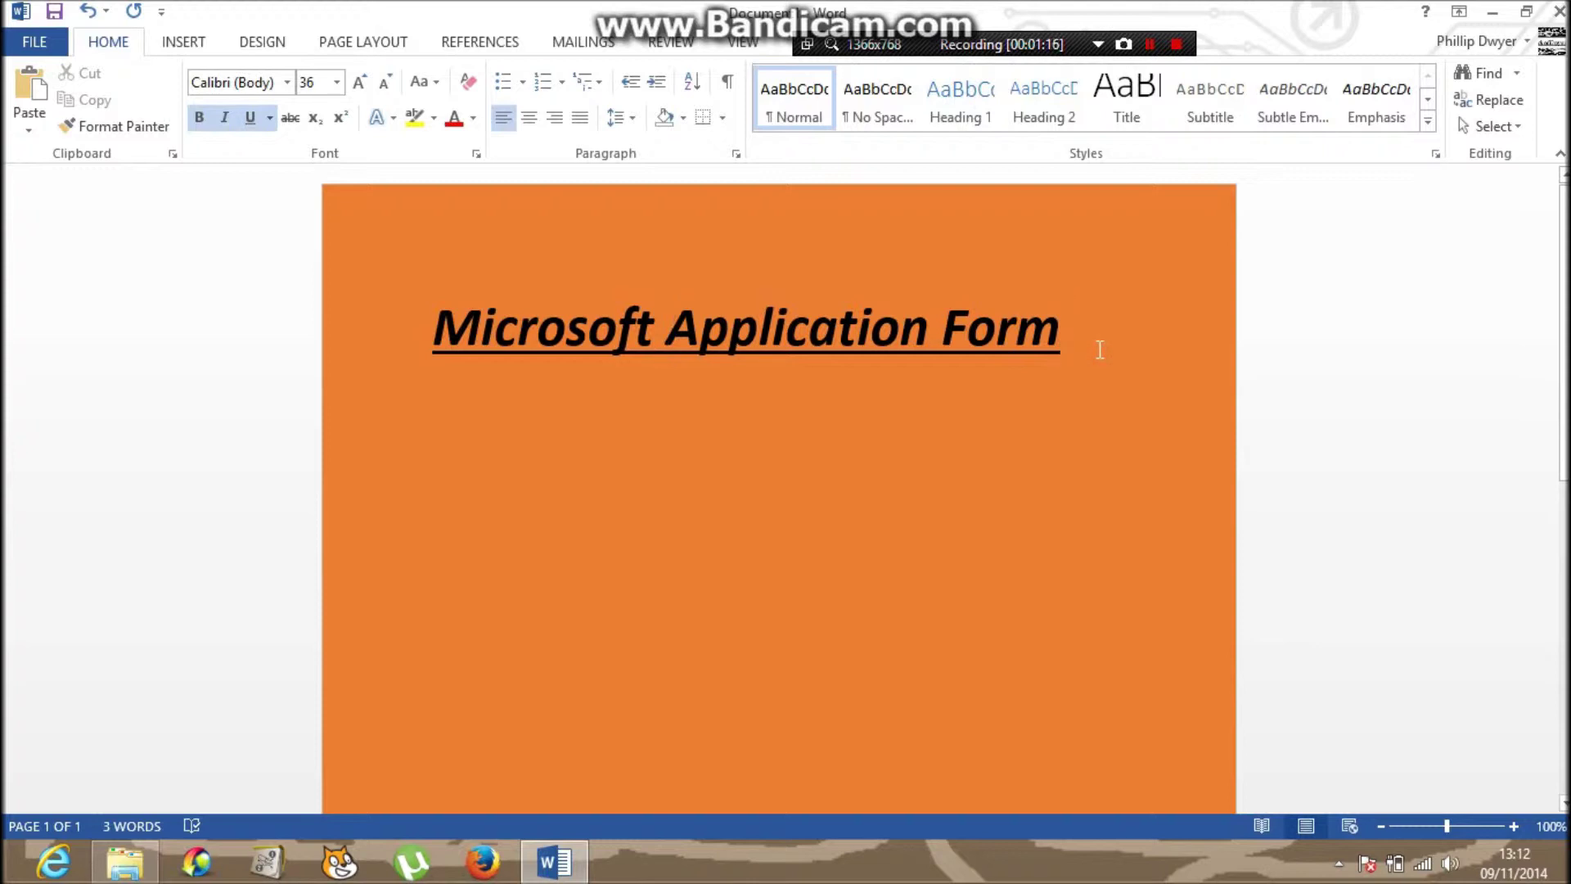
{"action": "type", "text": ":("}
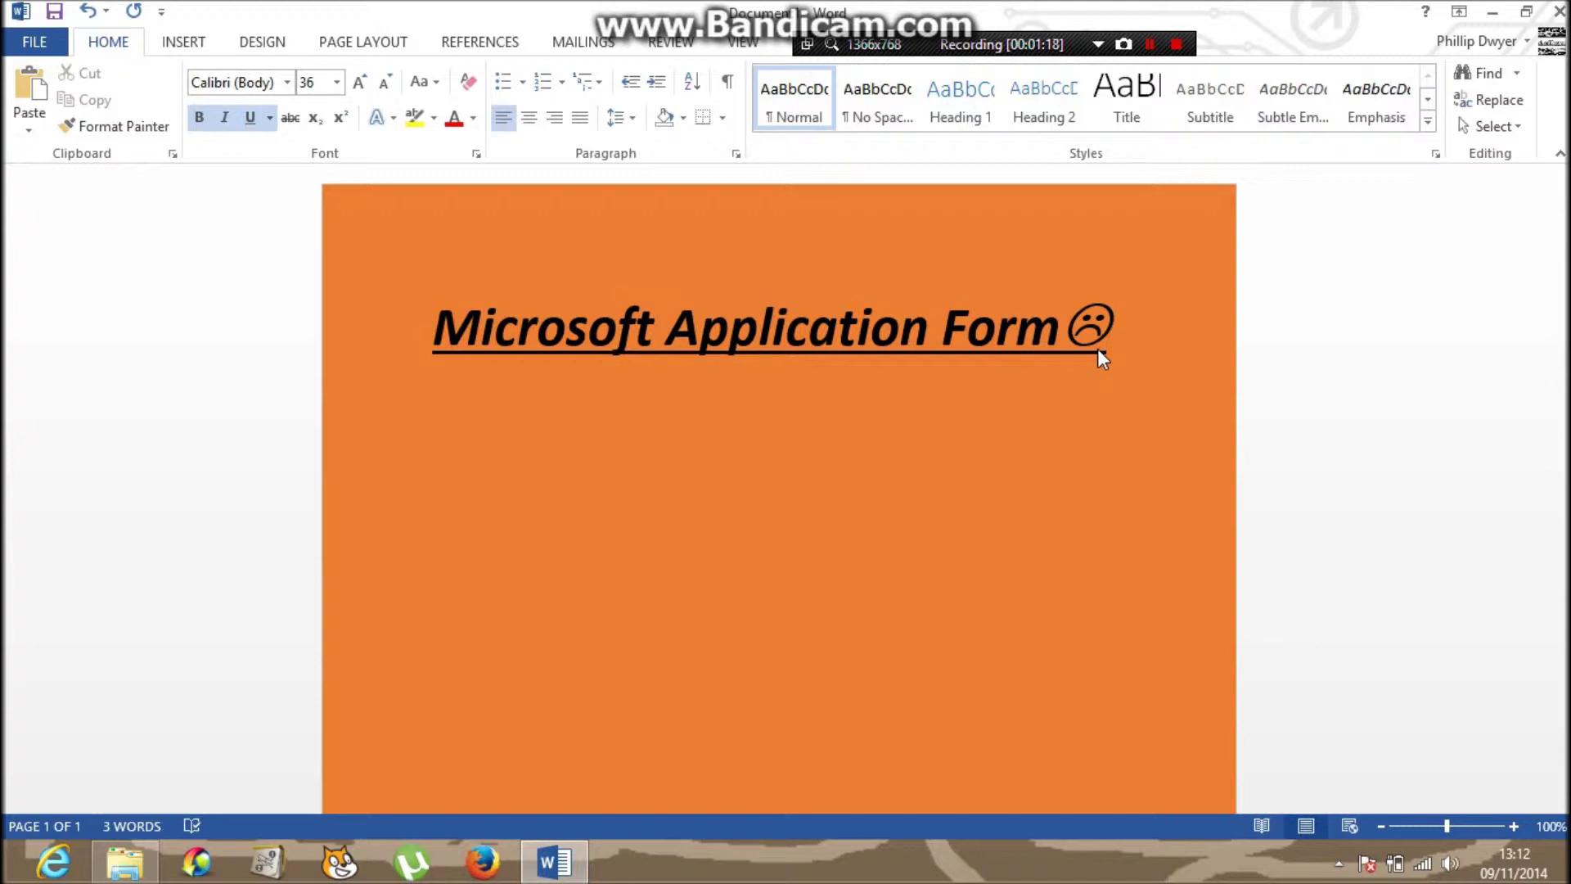
{"action": "key", "text": "ctrl+z"}
{"action": "key", "text": "BackSpace"}
{"action": "key", "text": "BackSpace"}
{"action": "type", "text": ":("}
{"action": "key", "text": "BackSpace"}
{"action": "key", "text": "BackSpace"}
{"action": "key", "text": "ctrl+z"}
{"action": "key", "text": "BackSpace"}
{"action": "key", "text": "BackSpace"}
{"action": "scroll", "coordinate": [777, 491], "scroll_direction": "down", "scroll_amount": 1}
{"action": "scroll", "coordinate": [778, 491], "scroll_direction": "down", "scroll_amount": 1}
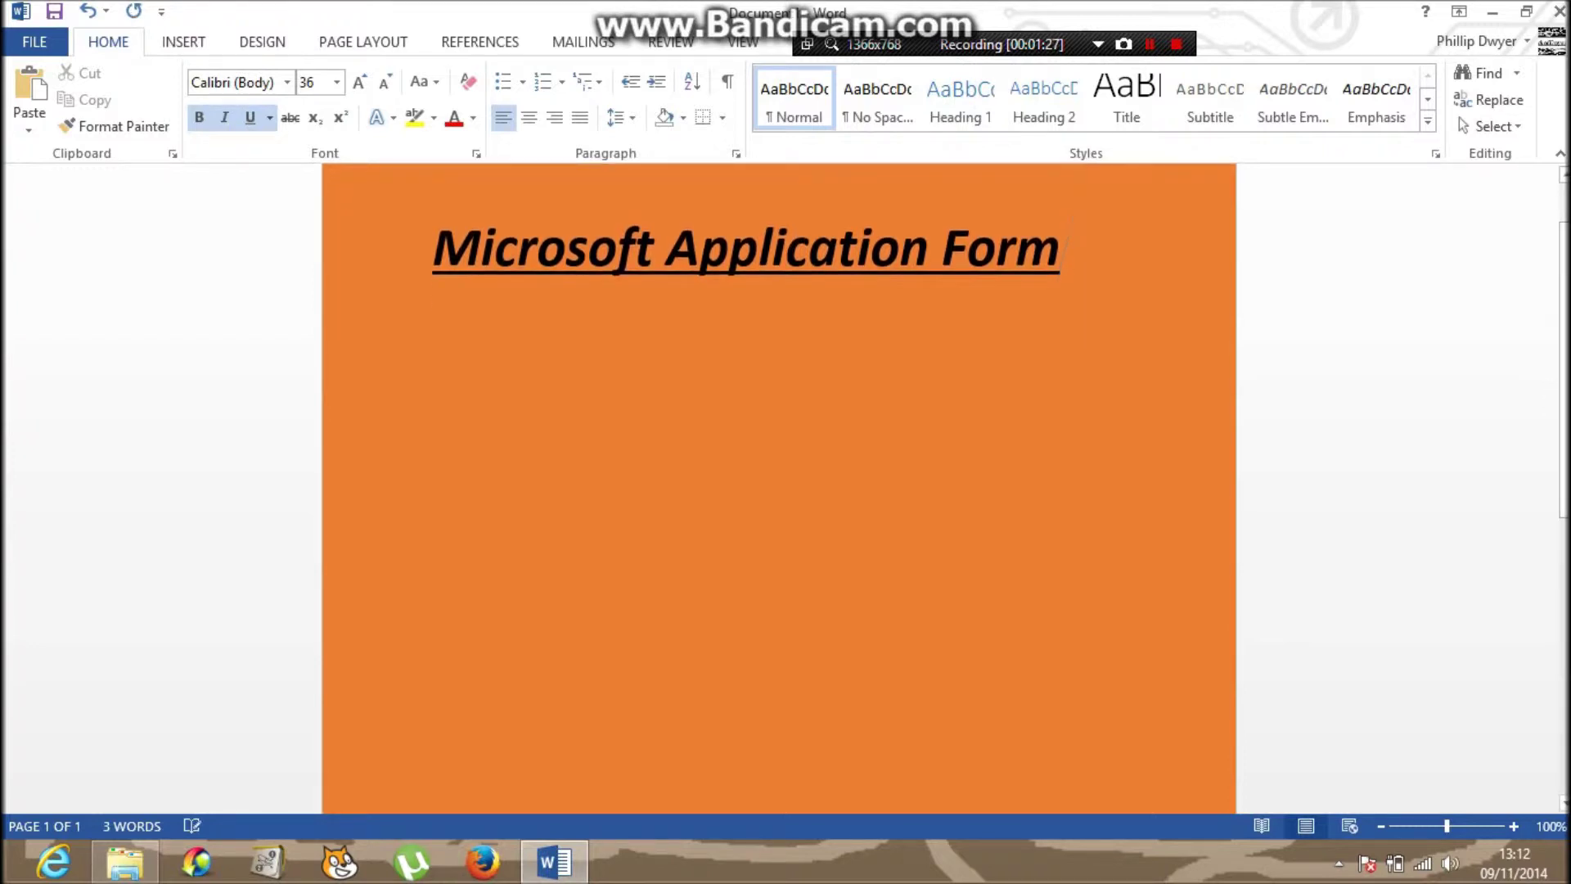
{"action": "key", "text": "Return"}
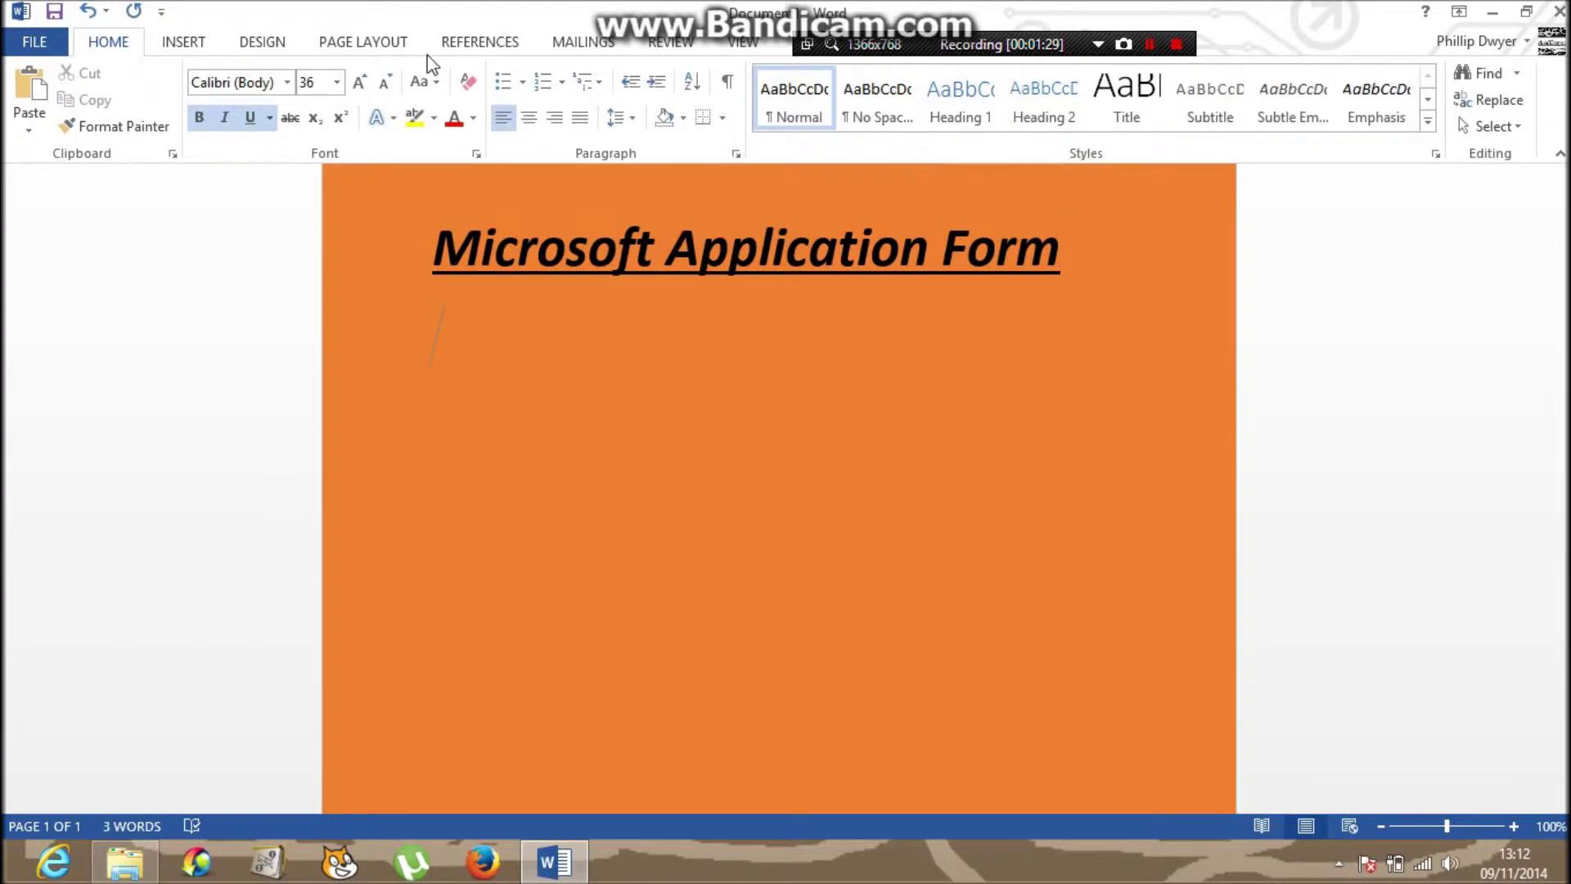
{"action": "left_click", "coordinate": [252, 121]}
Turn off bold and italic and set the new line to 20 pt.
{"action": "left_click", "coordinate": [209, 125]}
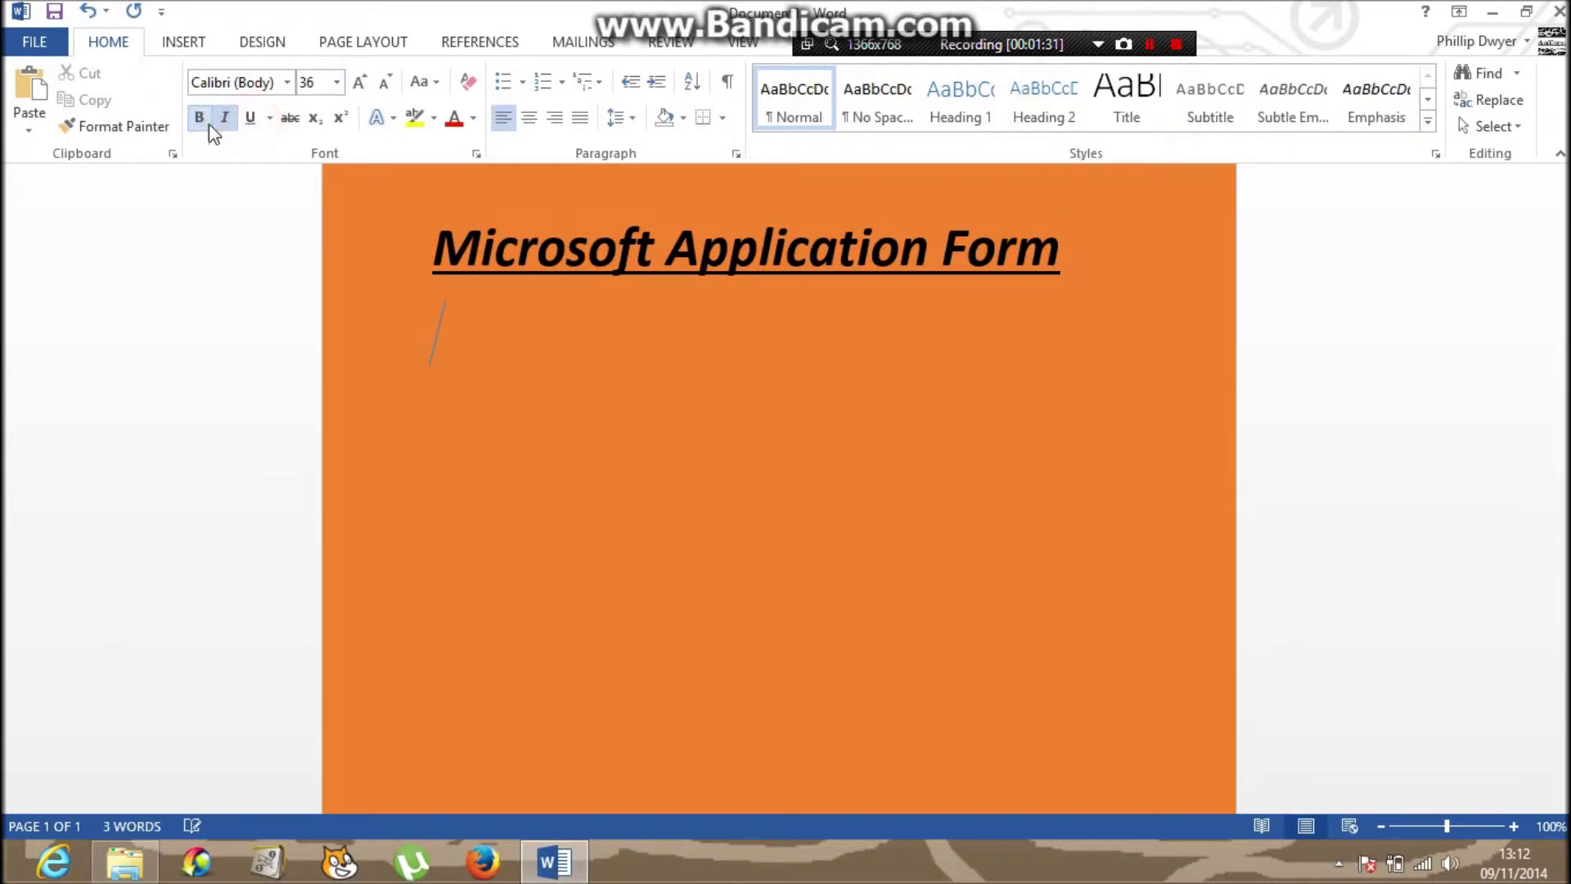
{"action": "left_click", "coordinate": [224, 120]}
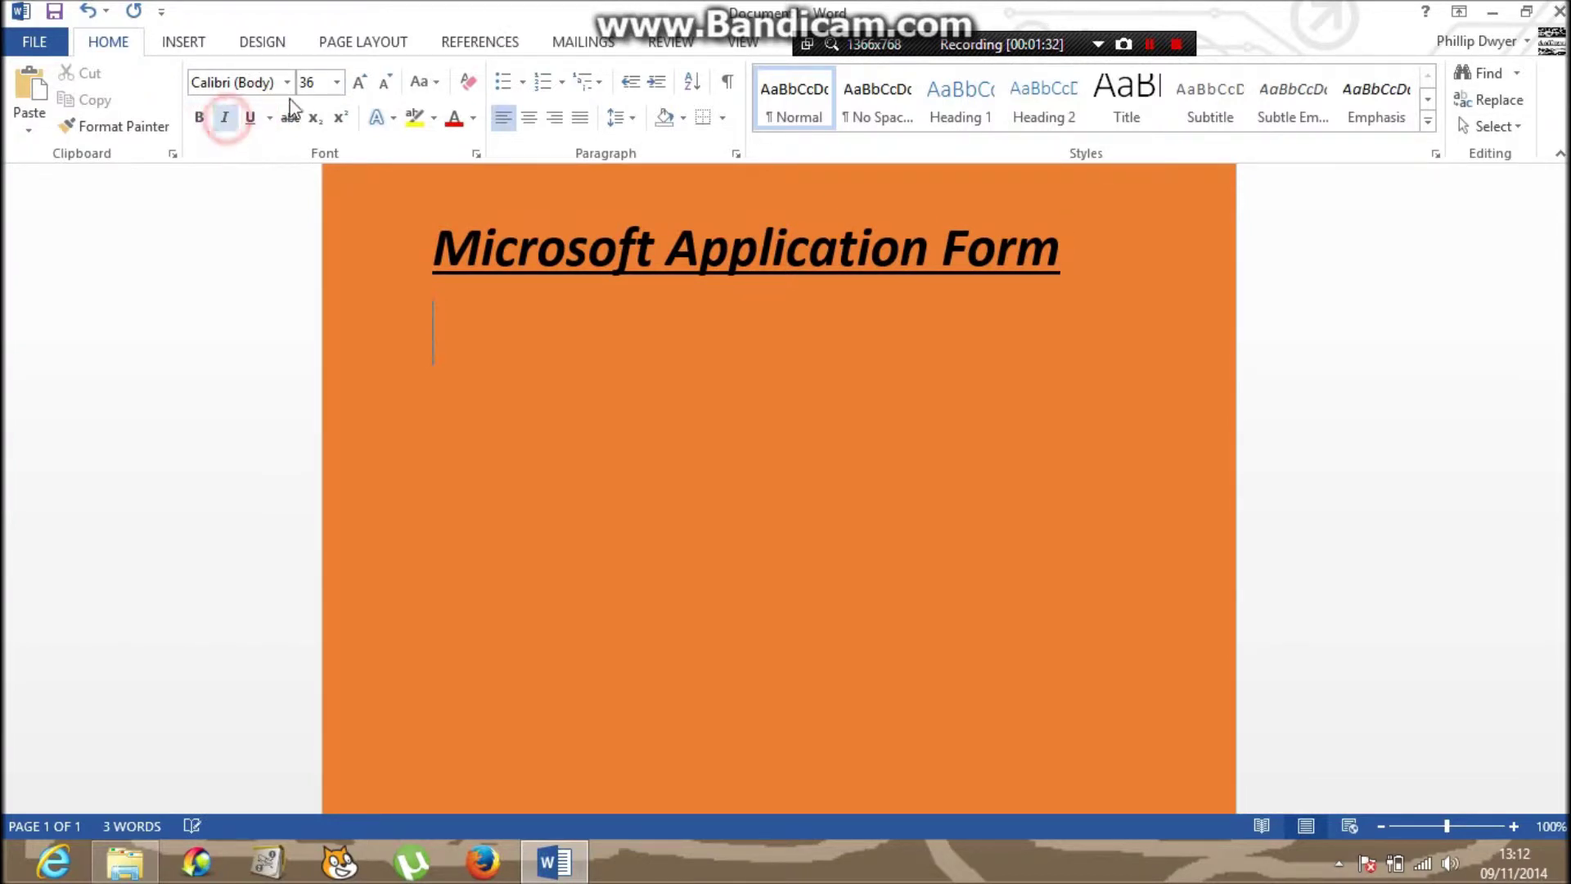
{"action": "left_click", "coordinate": [335, 84]}
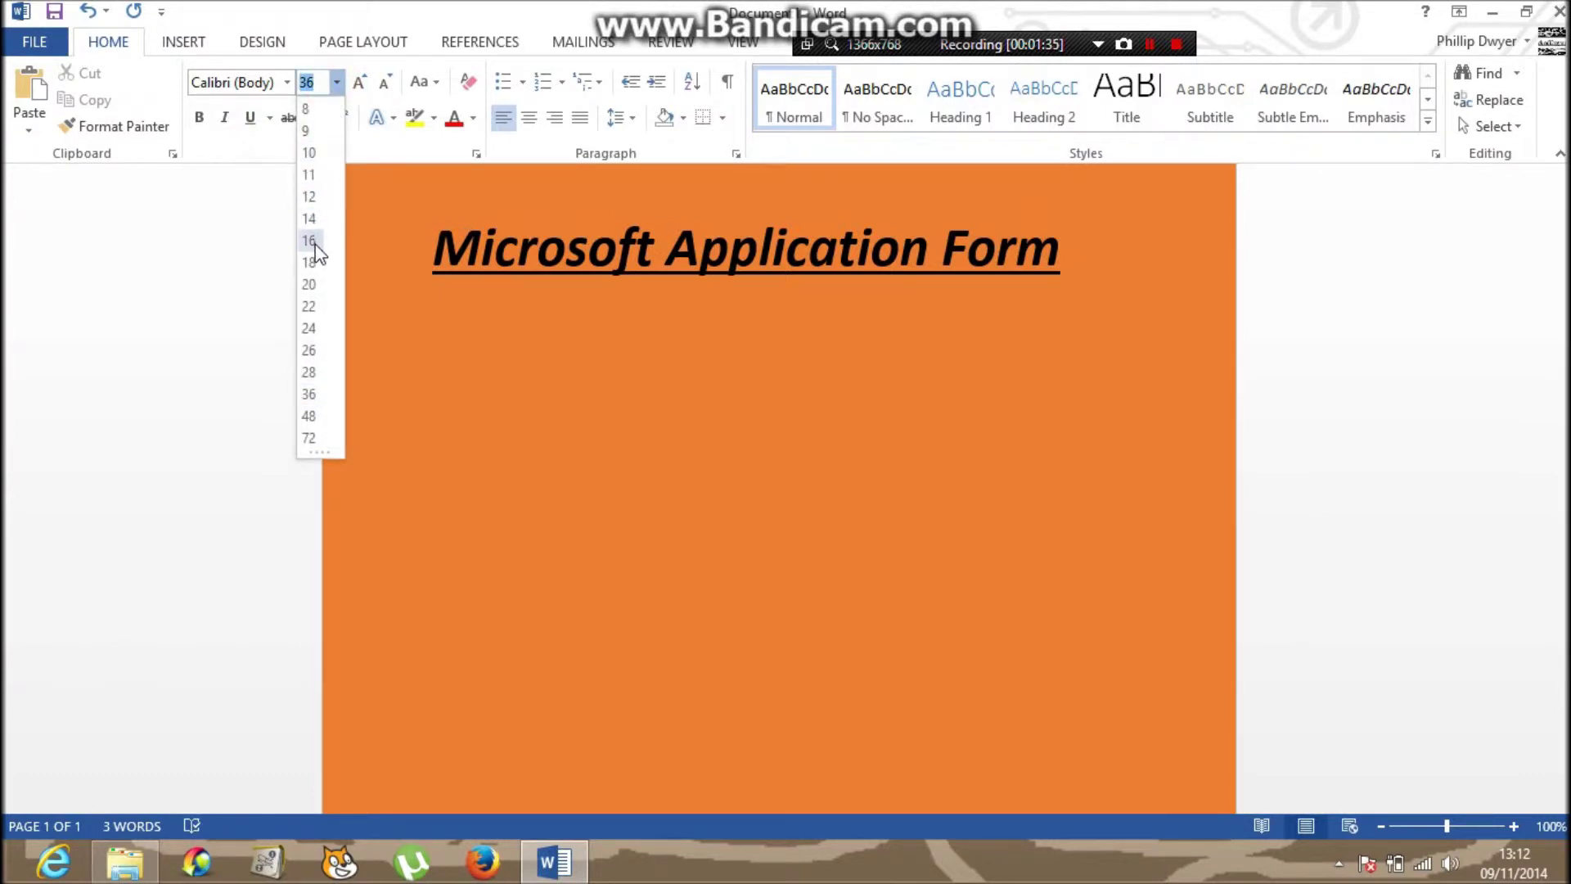
{"action": "left_click", "coordinate": [309, 285]}
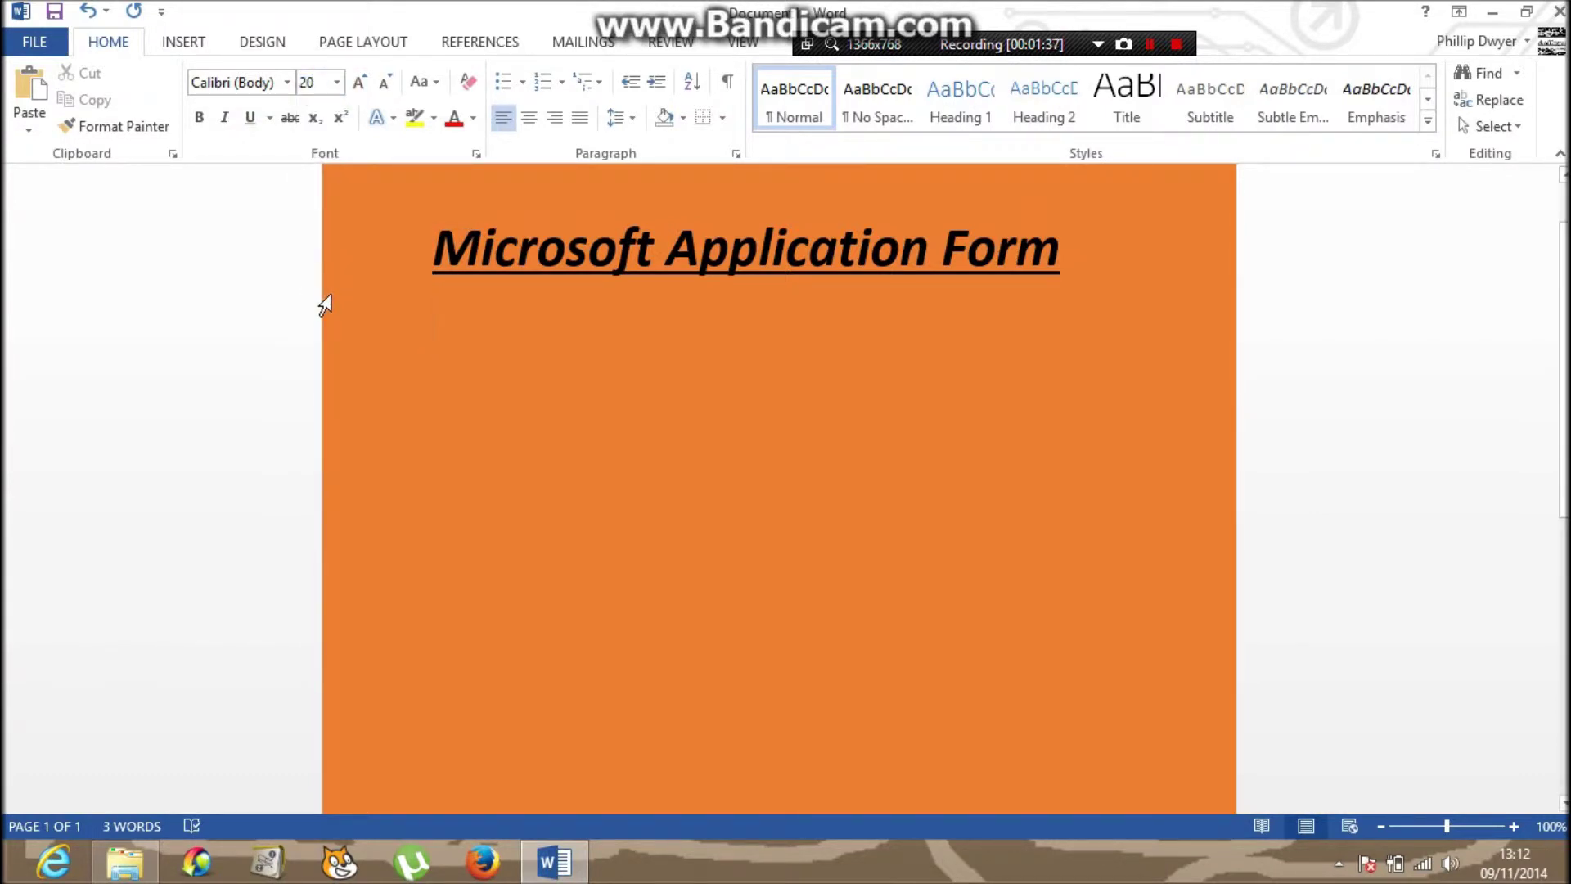
Type the labels First Name:, Last Name: and Date of Birth : on separate lines.
{"action": "type", "text": "Name:"}
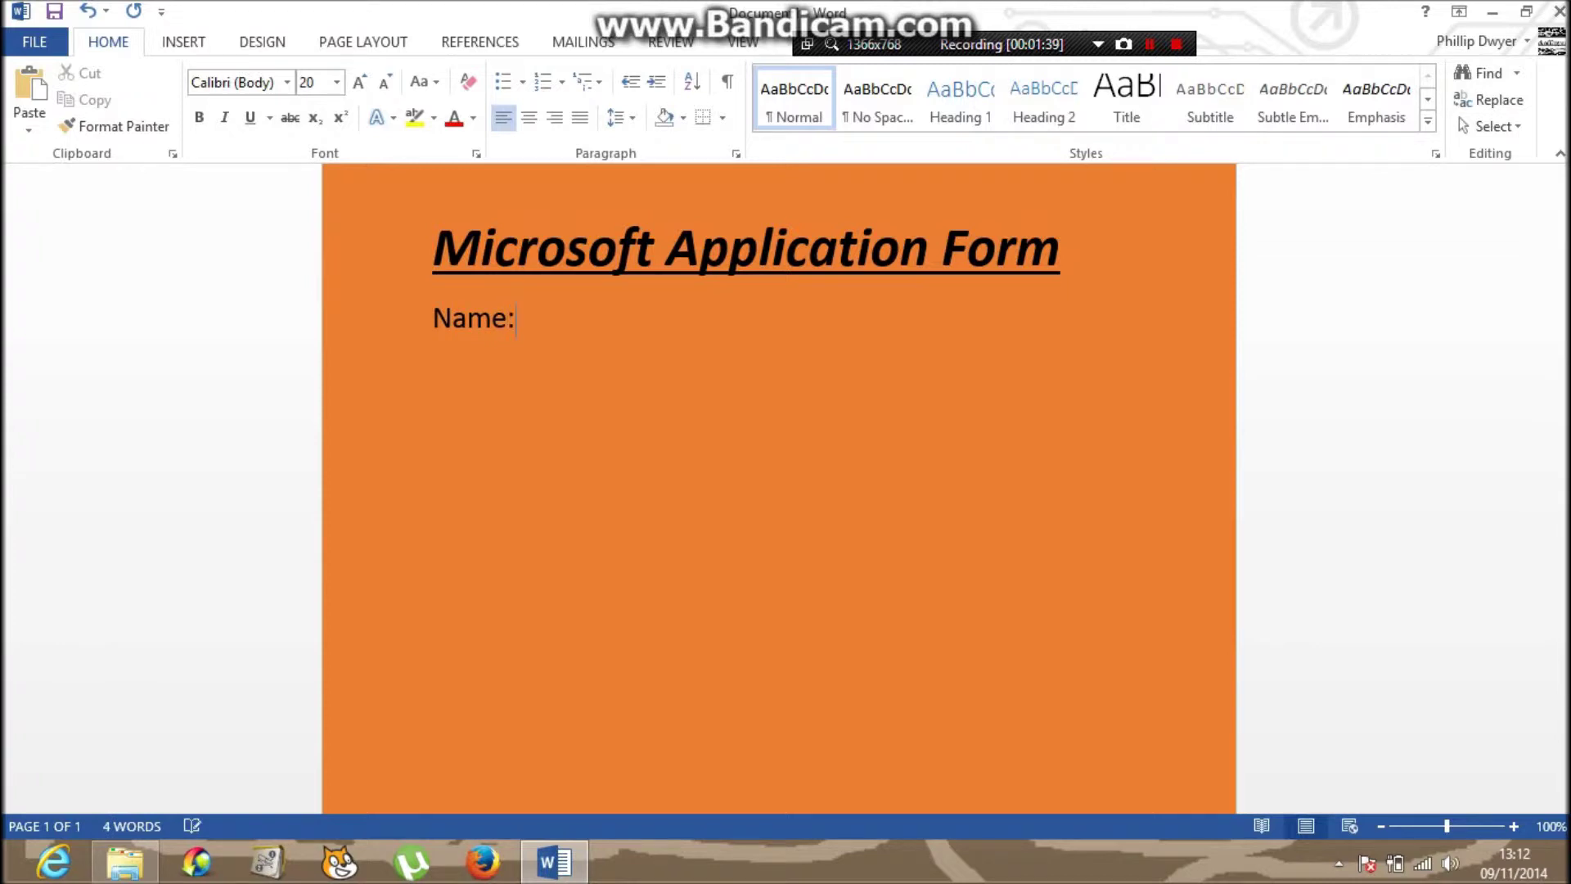
{"action": "key", "text": "BackSpace"}
{"action": "key", "text": "BackSpace"}
{"action": "key", "text": "BackSpace"}
{"action": "key", "text": "BackSpace"}
{"action": "key", "text": "BackSpace"}
{"action": "type", "text": "First Name: "}
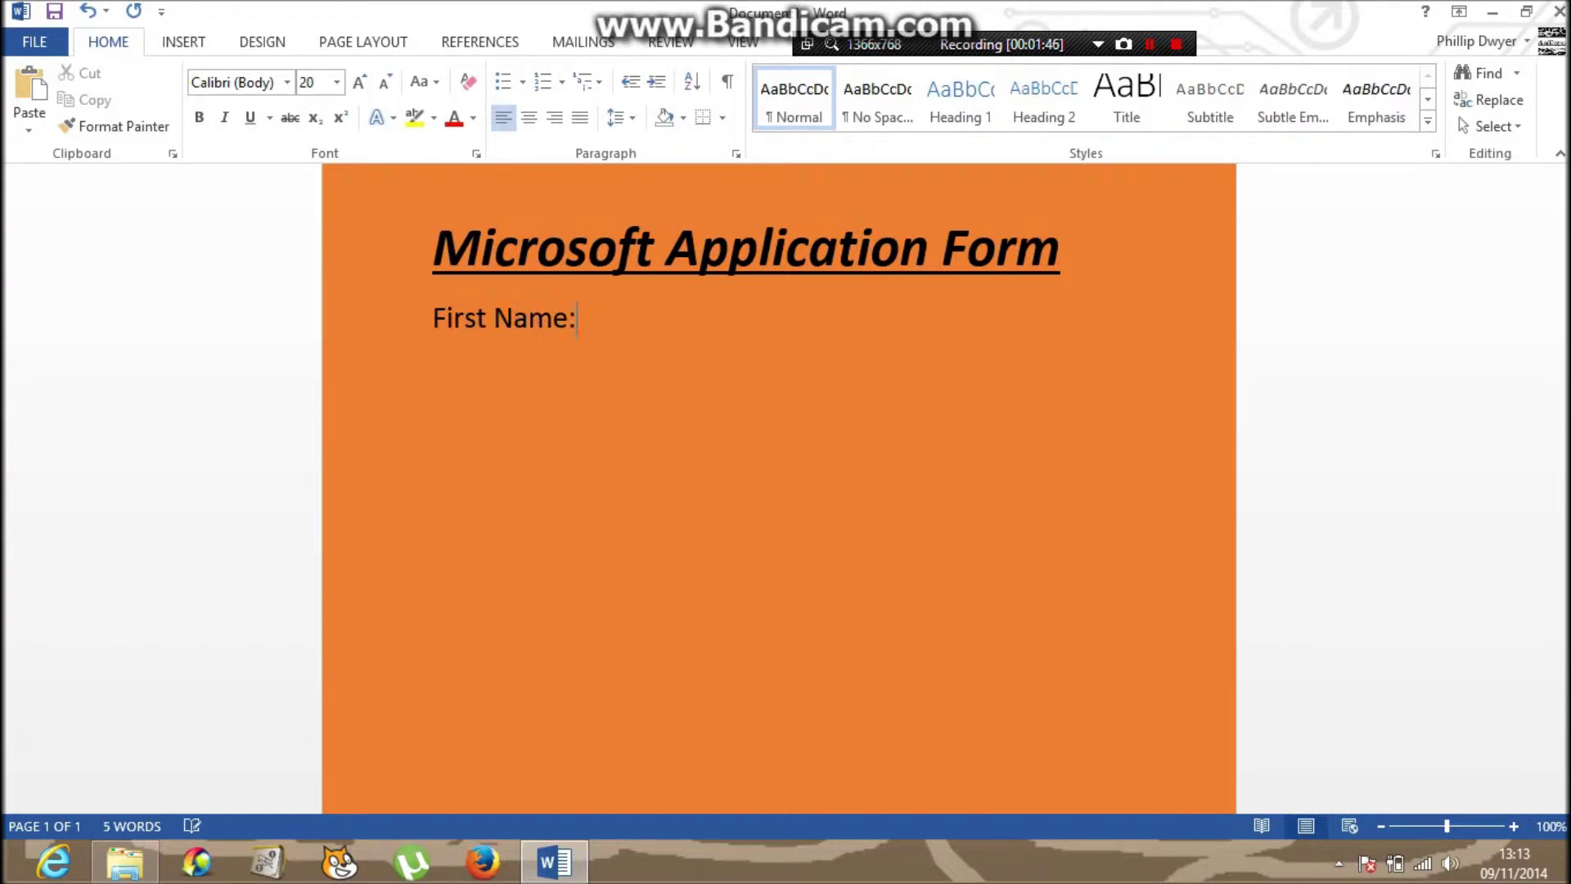
{"action": "type", "text": "Last Namew"}
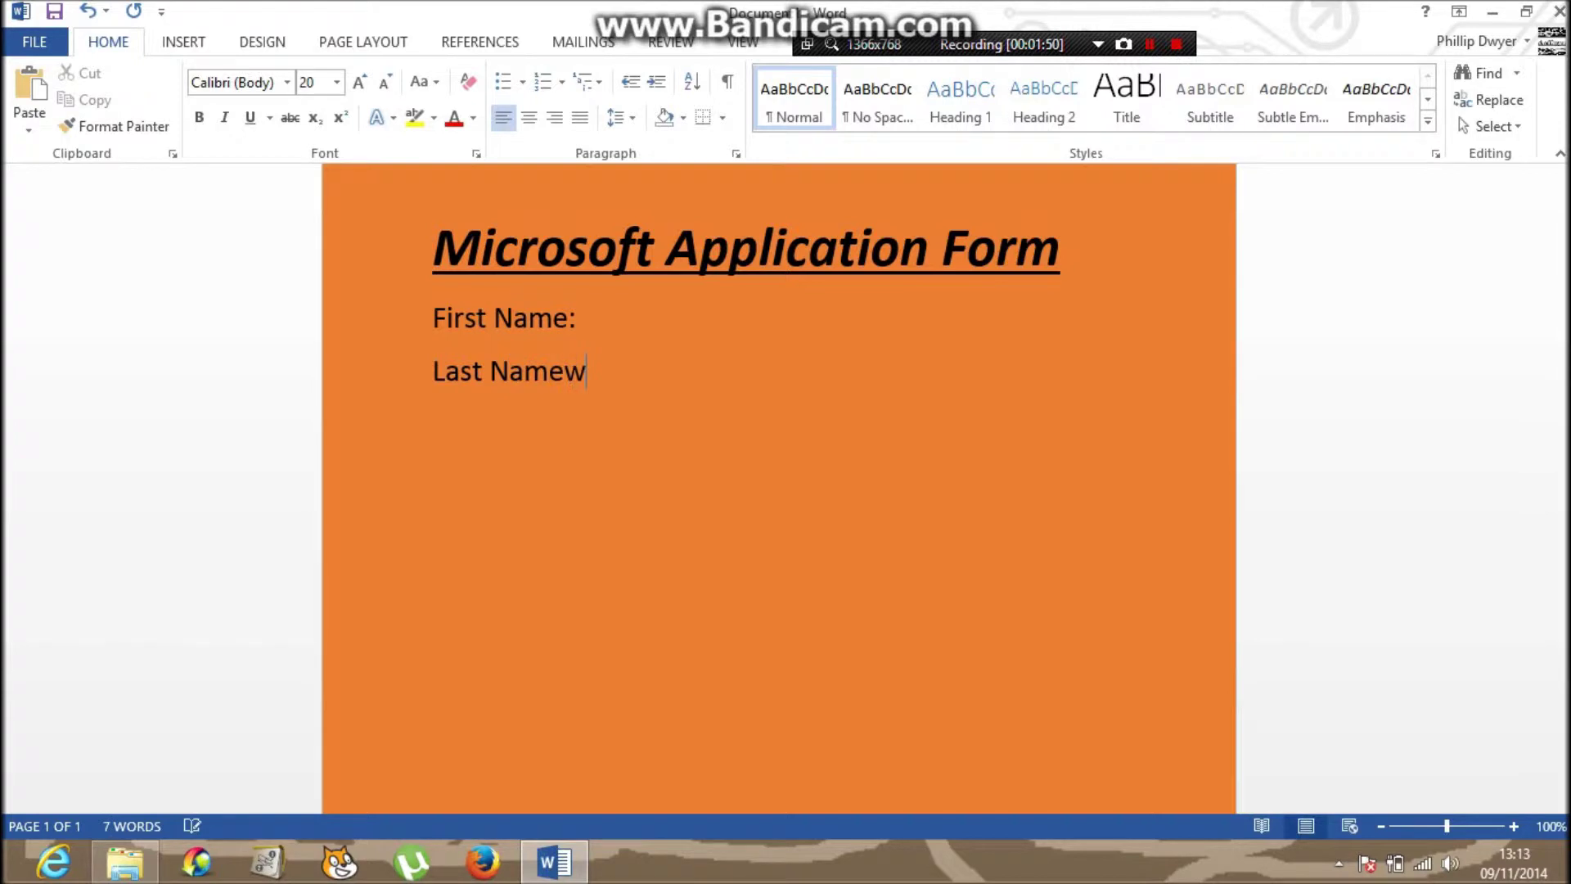
{"action": "key", "text": "BackSpace"}
{"action": "type", "text": "Date of Birth"}
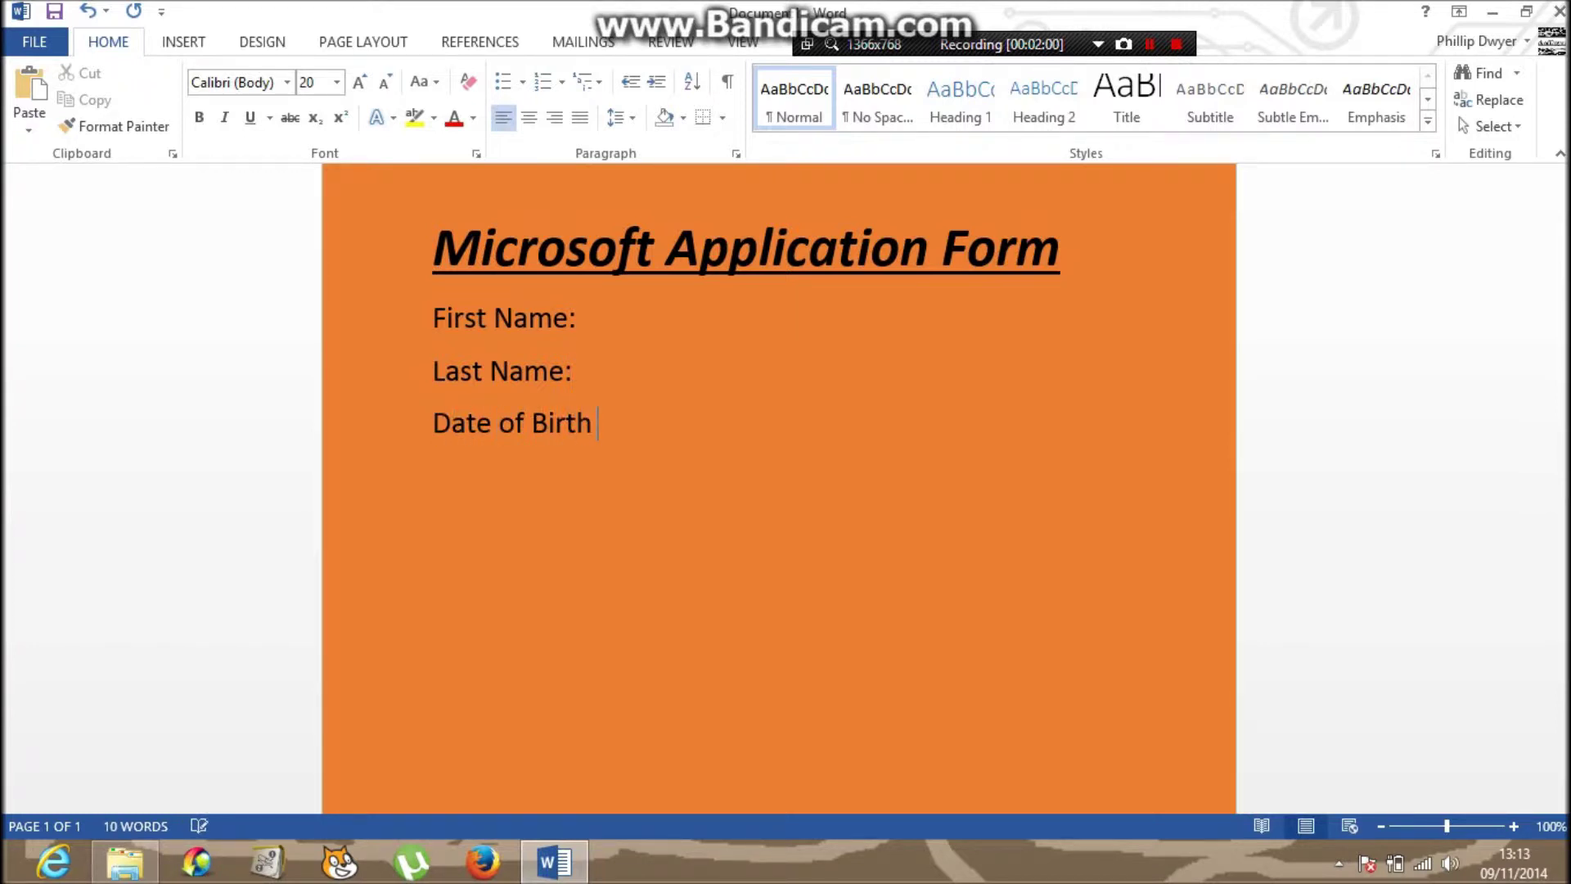
{"action": "type", "text": " :"}
{"action": "key", "text": "Return"}
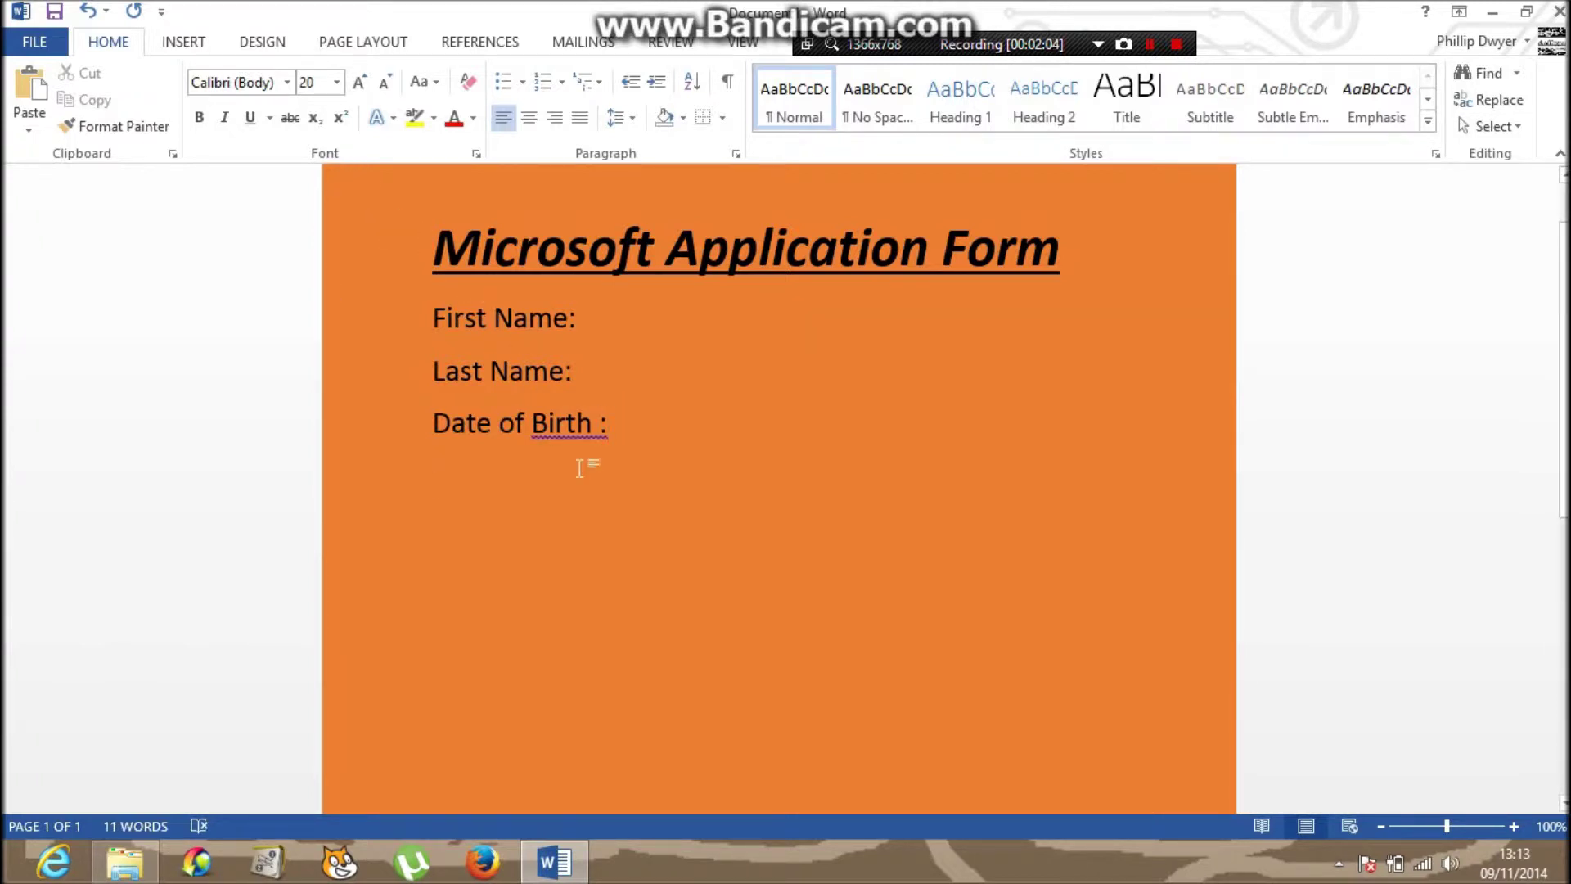
{"action": "right_click", "coordinate": [577, 423]}
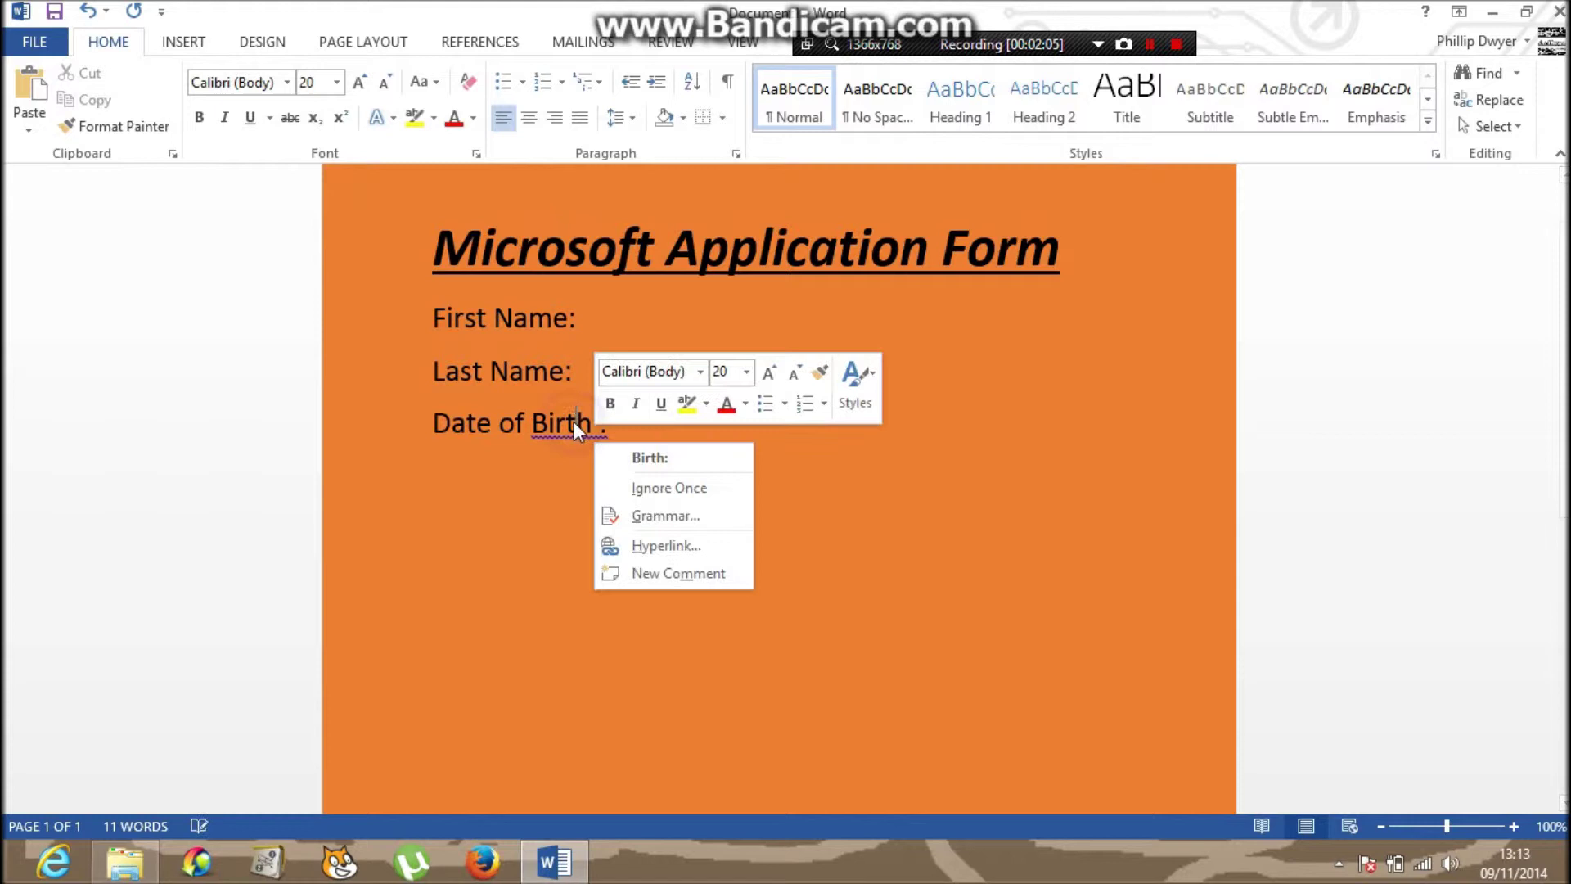
Accept the Birth: spelling fix and add the Email : and Address Line 1 labels.
{"action": "left_click", "coordinate": [641, 453]}
{"action": "left_click", "coordinate": [619, 431]}
{"action": "key", "text": "Return"}
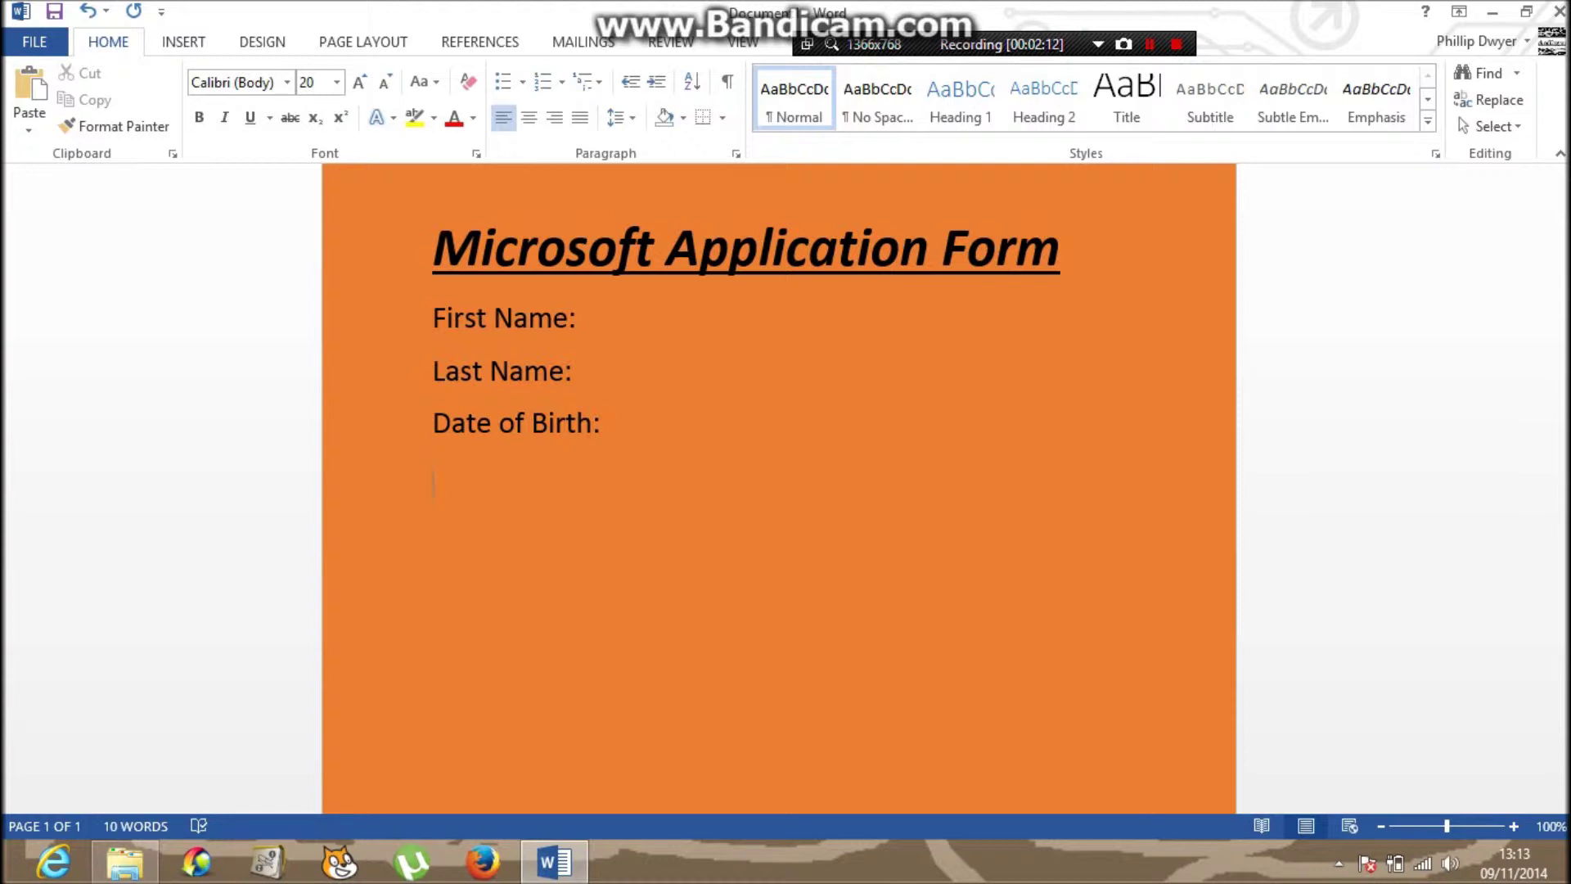
{"action": "type", "text": "Email :"}
{"action": "key", "text": "Return"}
{"action": "type", "text": "Add"}
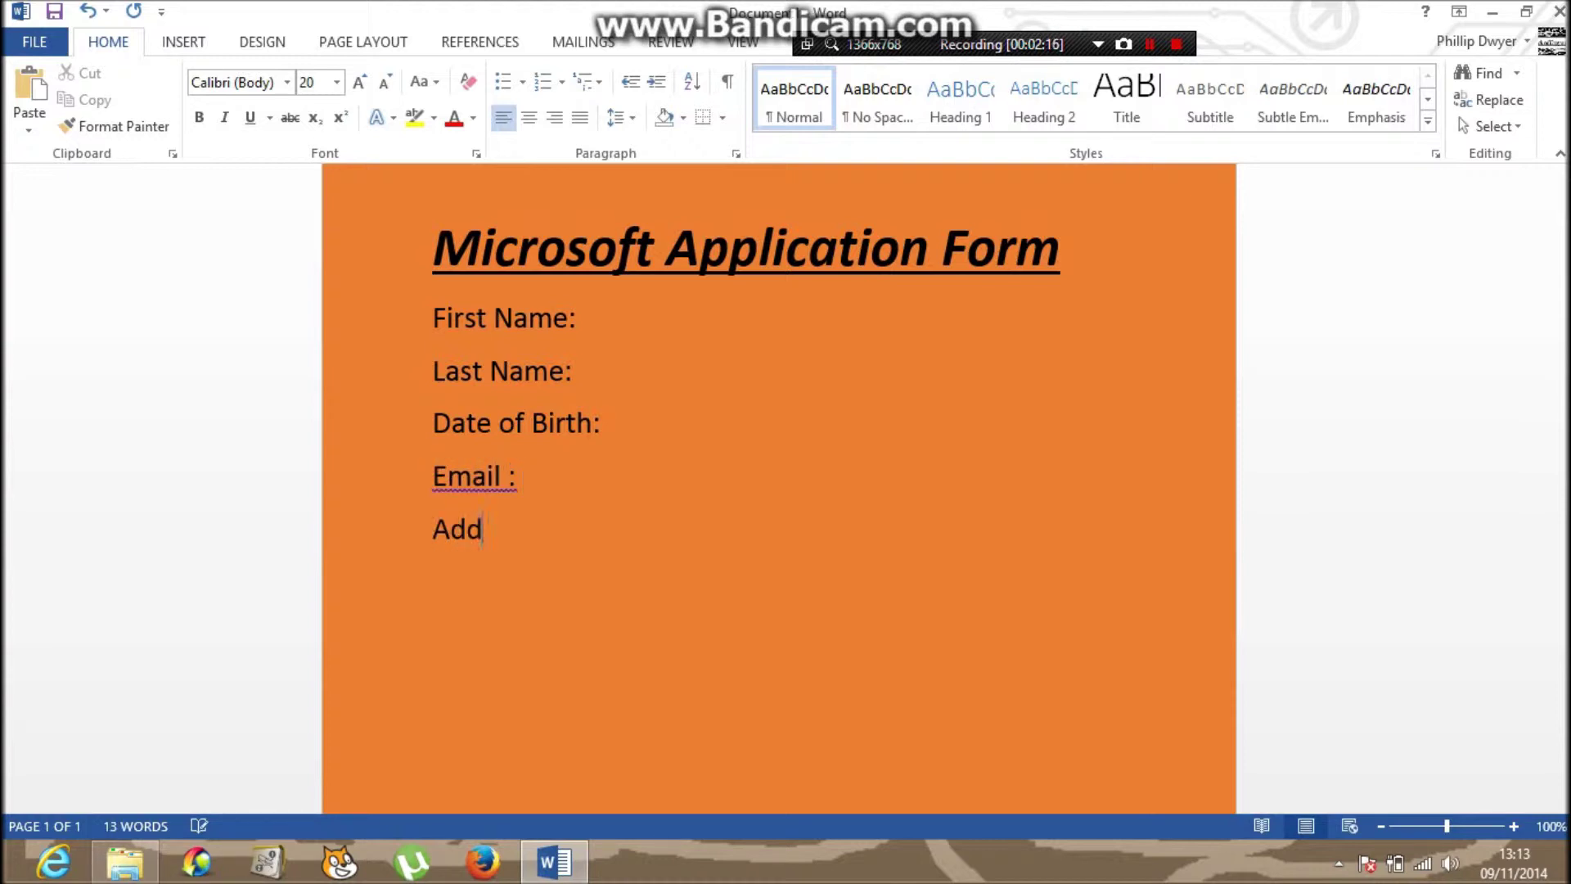
{"action": "type", "text": "ress Line 1:"}
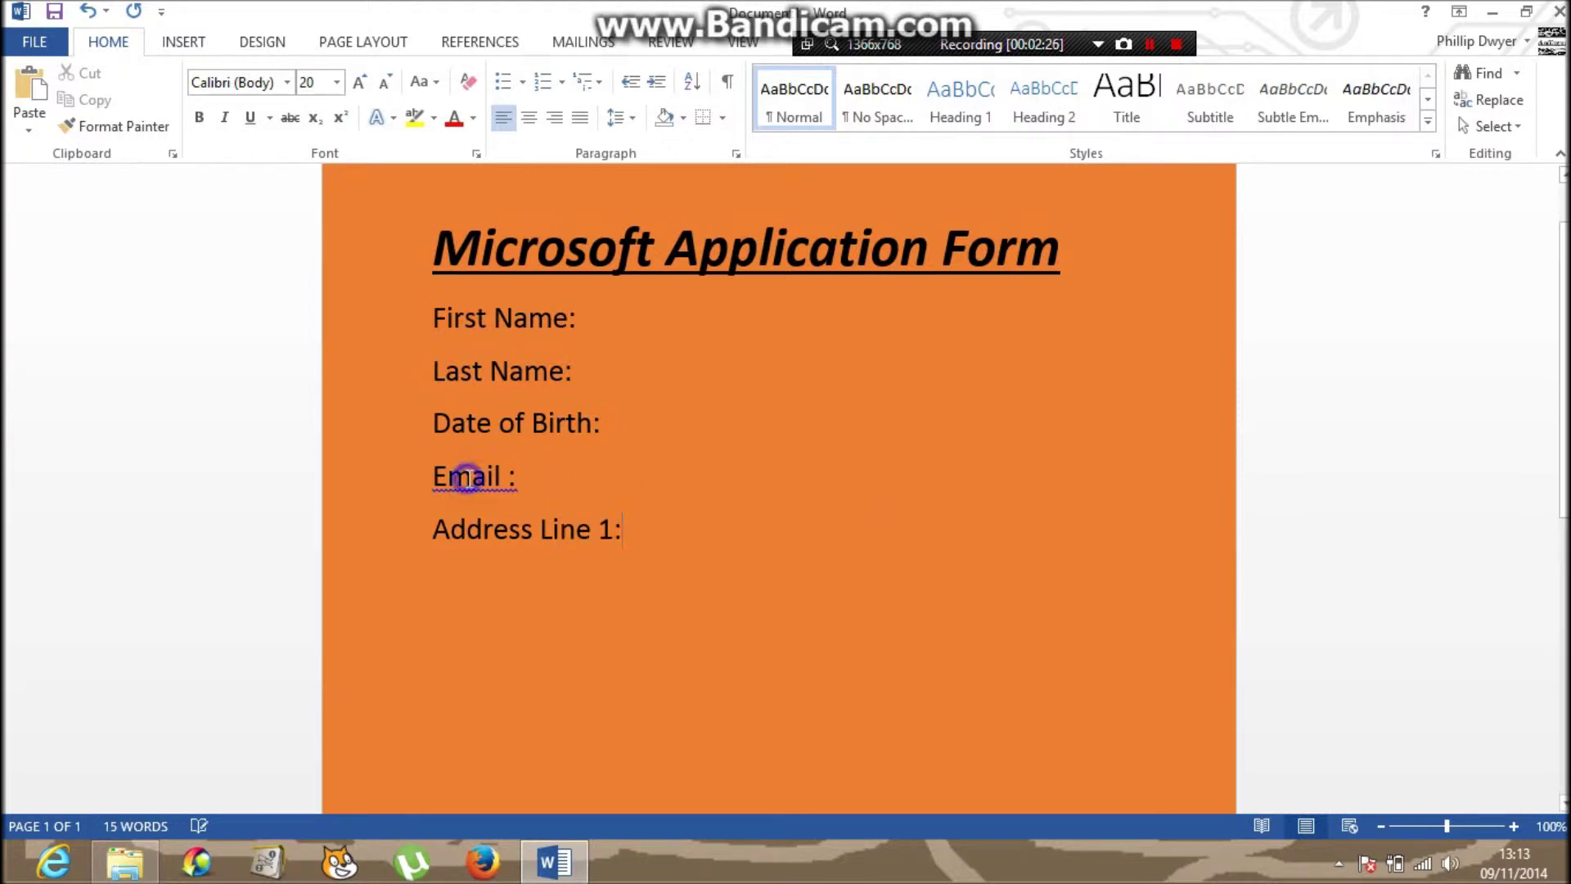
Correct the Email spelling and add an Address Line 2: label.
{"action": "right_click", "coordinate": [466, 477]}
{"action": "left_click", "coordinate": [570, 513]}
{"action": "left_click", "coordinate": [622, 530]}
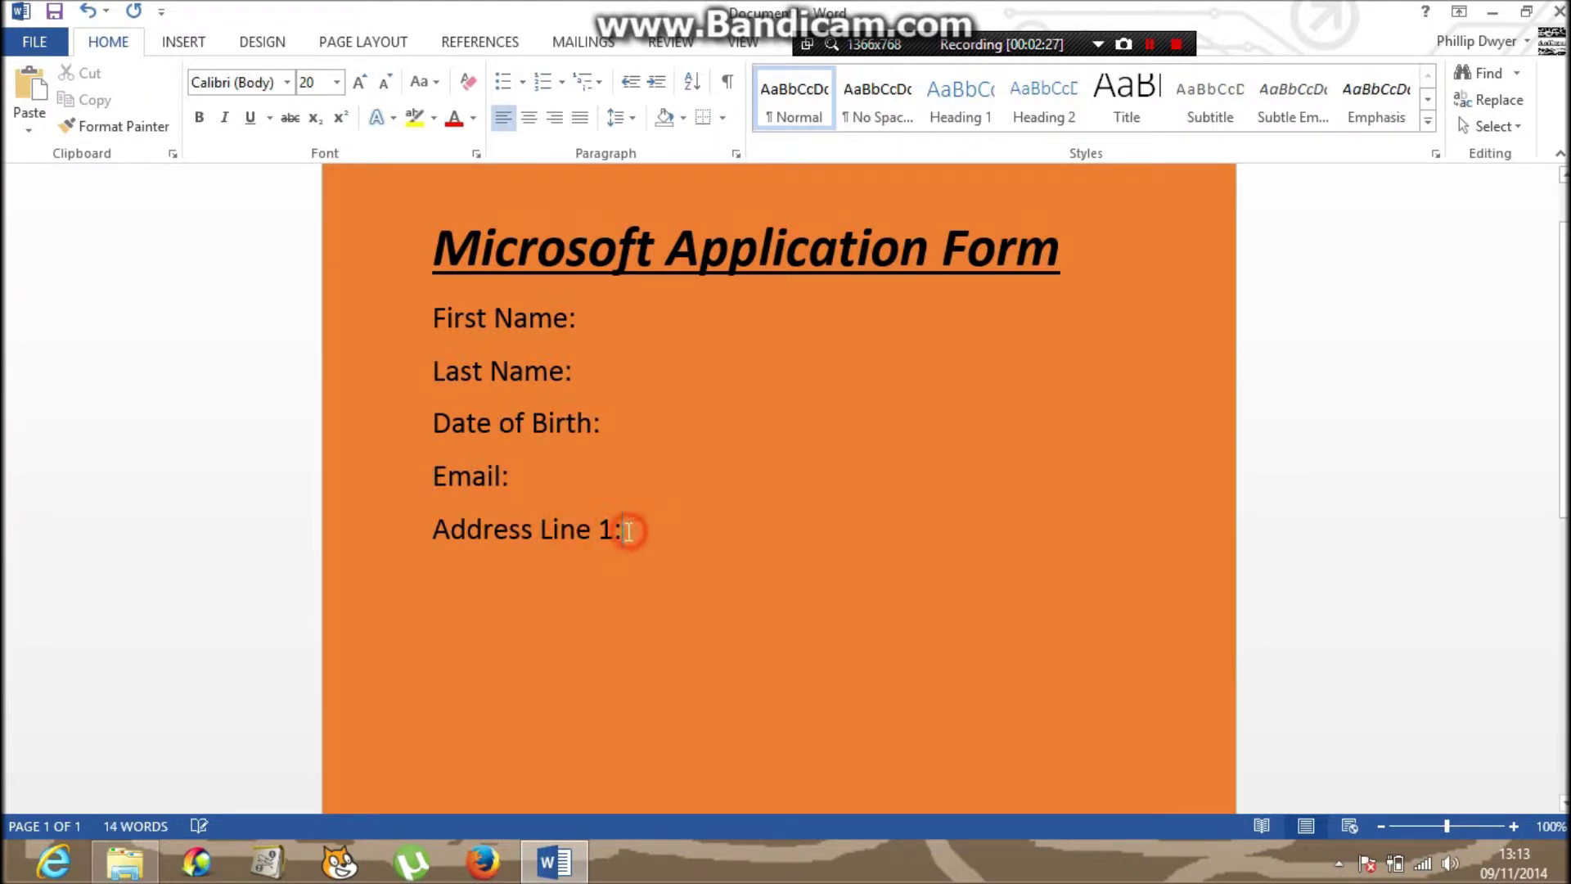
{"action": "key", "text": "Return"}
{"action": "type", "text": "Af="}
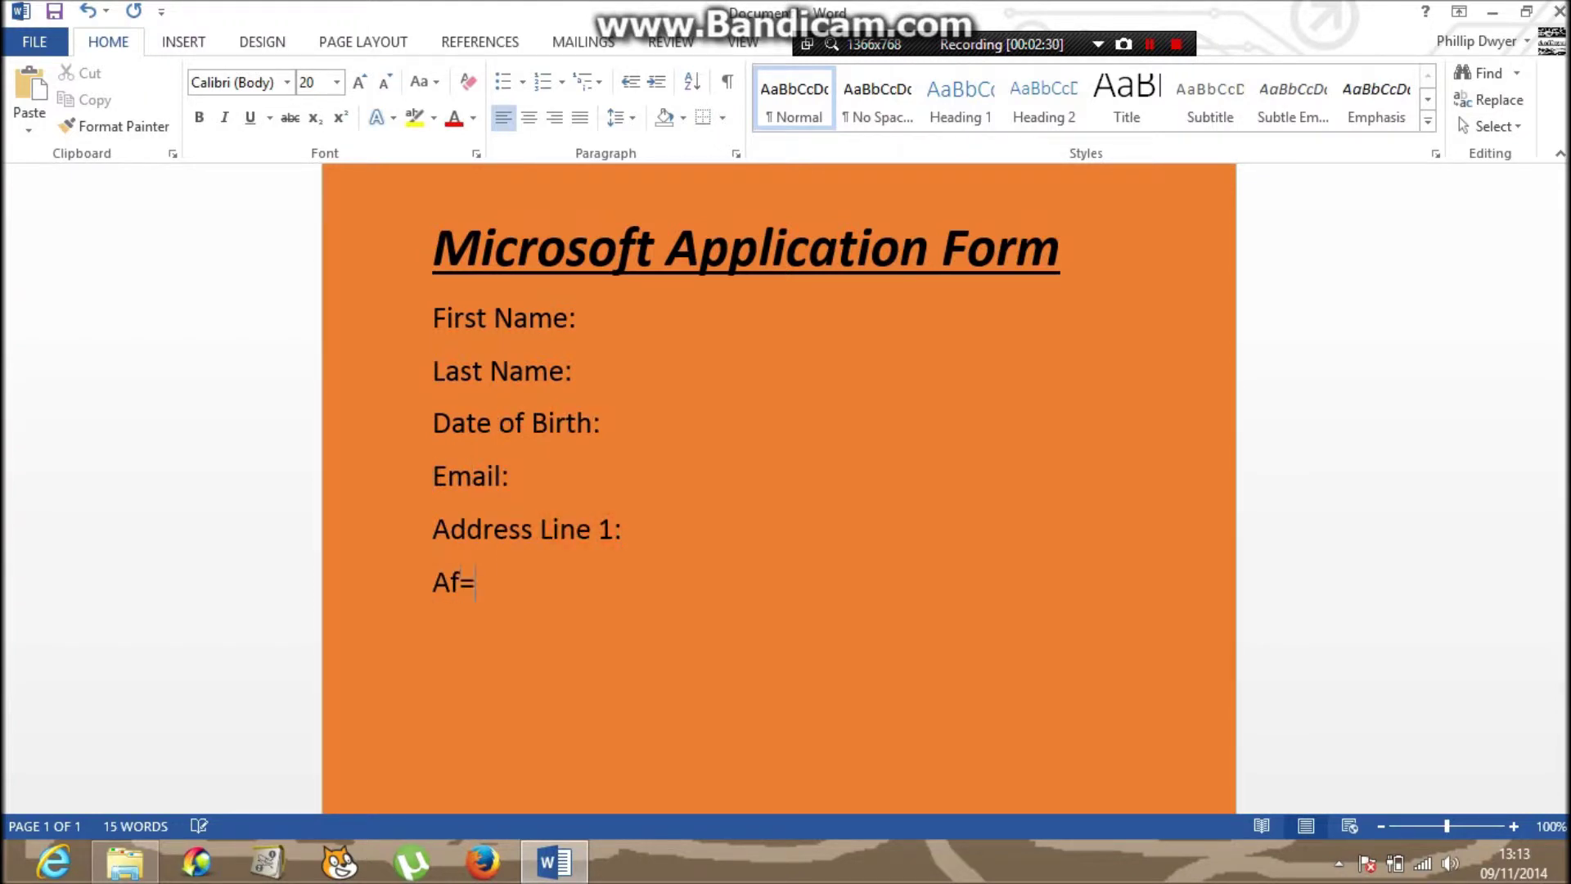
{"action": "key", "text": "BackSpace"}
{"action": "type", "text": "ddress Line 2"}
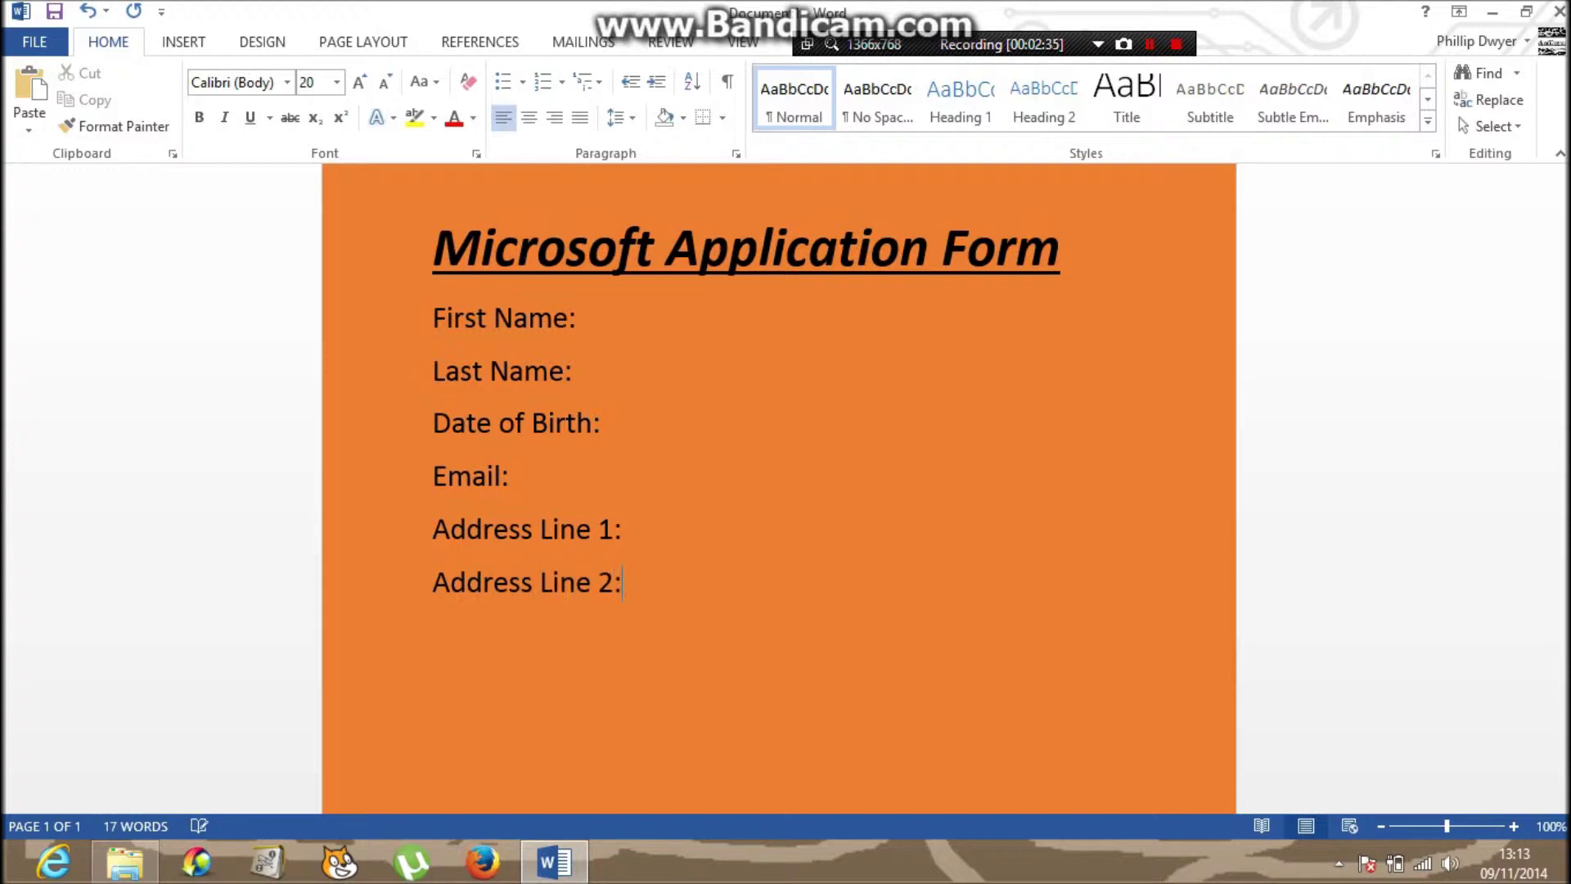
{"action": "type", "text": ":"}
Add Tel: and Mob: labels on their own lines.
{"action": "key", "text": "Return"}
{"action": "type", "text": "Tel:"}
{"action": "key", "text": "Return"}
{"action": "type", "text": "Mob:"}
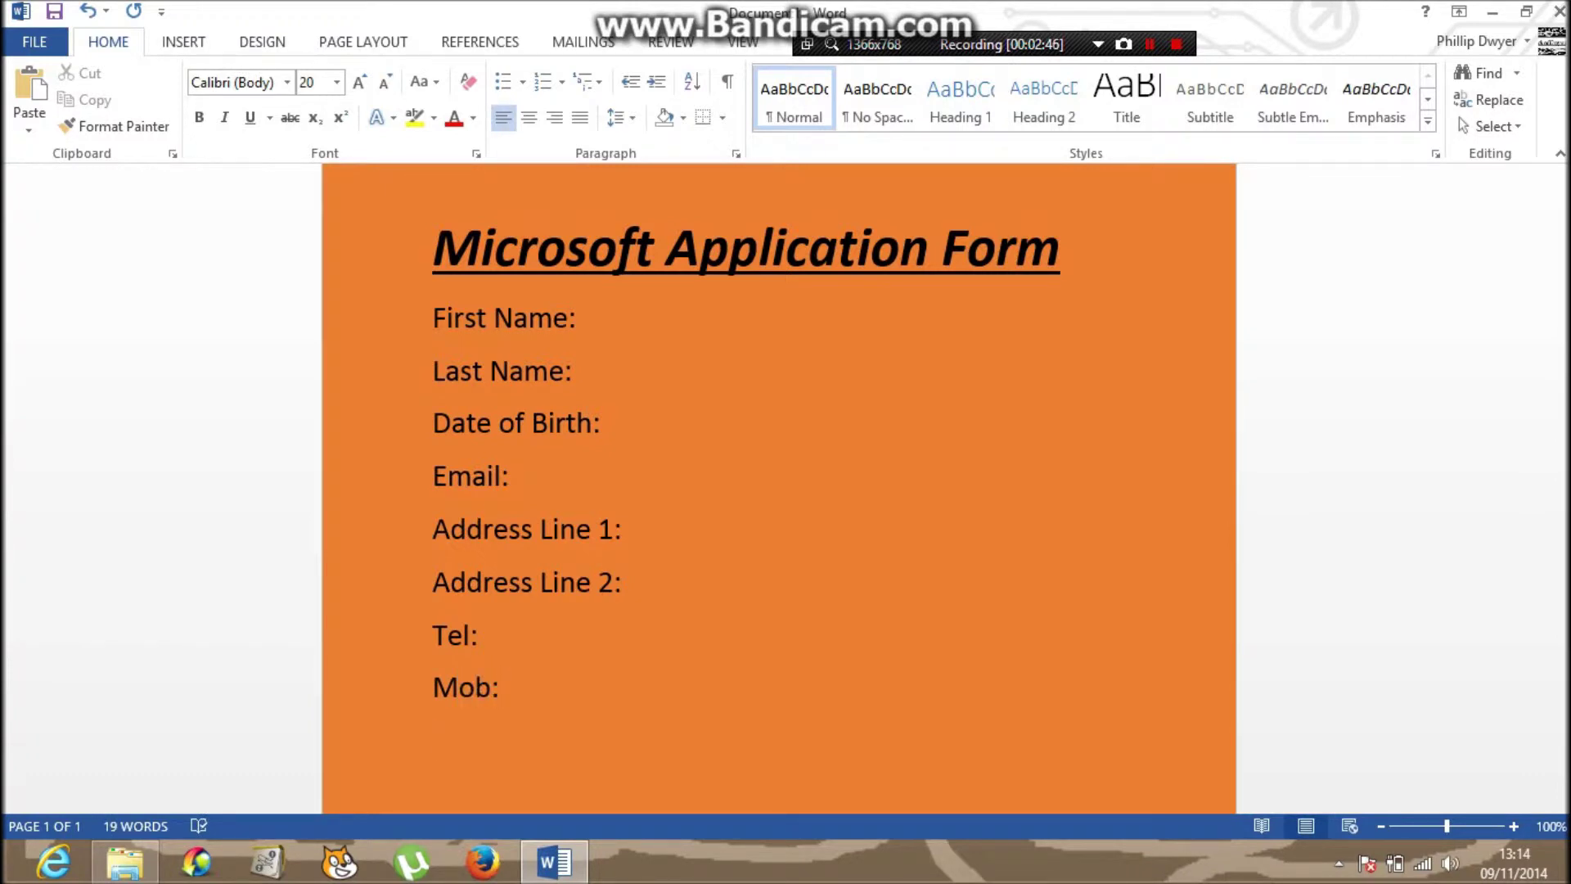
{"action": "key", "text": "Return"}
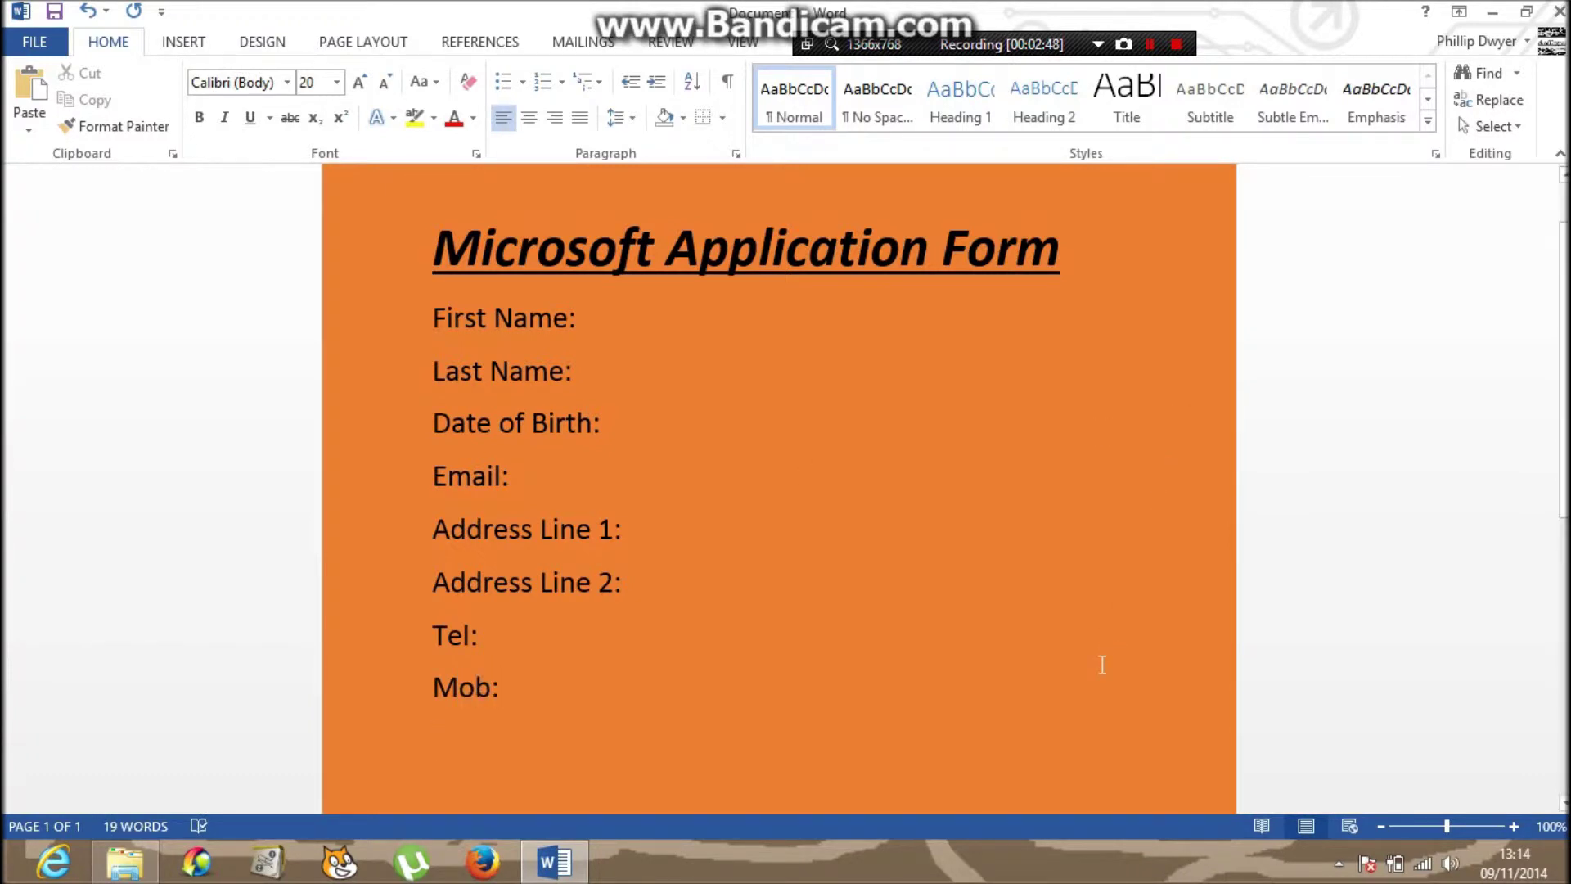
Add an Xbox Name: label and begin the gender options line with Boy and Girl.
{"action": "type", "text": "Xbox"}
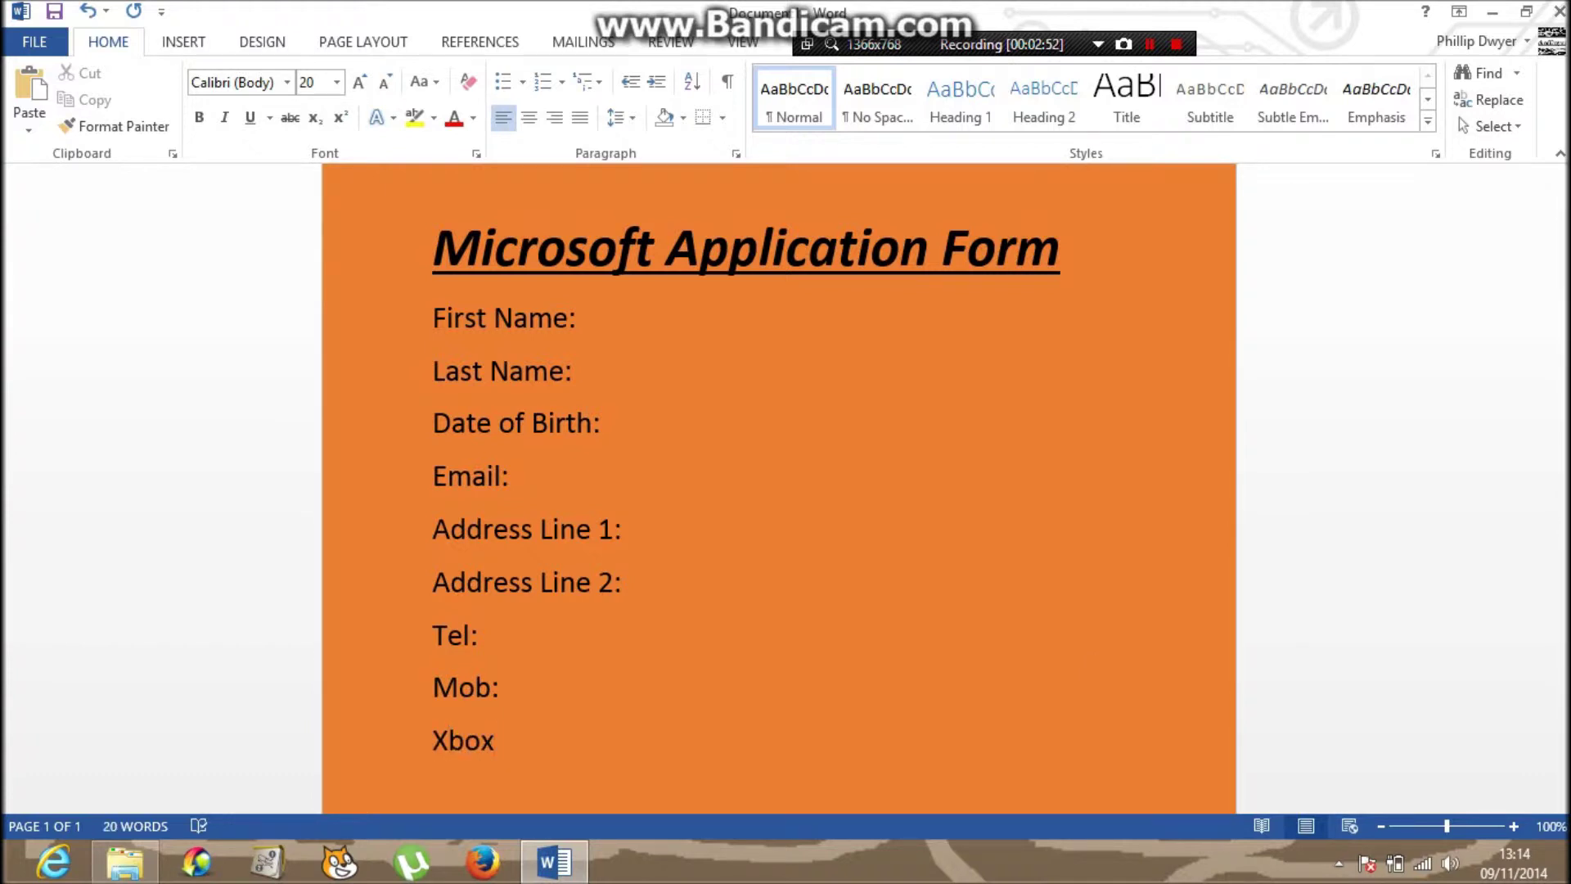
{"action": "type", "text": " Namw"}
{"action": "key", "text": "BackSpace"}
{"action": "type", "text": "e :"}
{"action": "key", "text": "BackSpace"}
{"action": "key", "text": "BackSpace"}
{"action": "type", "text": ":"}
{"action": "key", "text": "Return"}
{"action": "scroll", "coordinate": [777, 475], "scroll_direction": "down", "scroll_amount": 7}
{"action": "scroll", "coordinate": [776, 665], "scroll_direction": "up", "scroll_amount": 6}
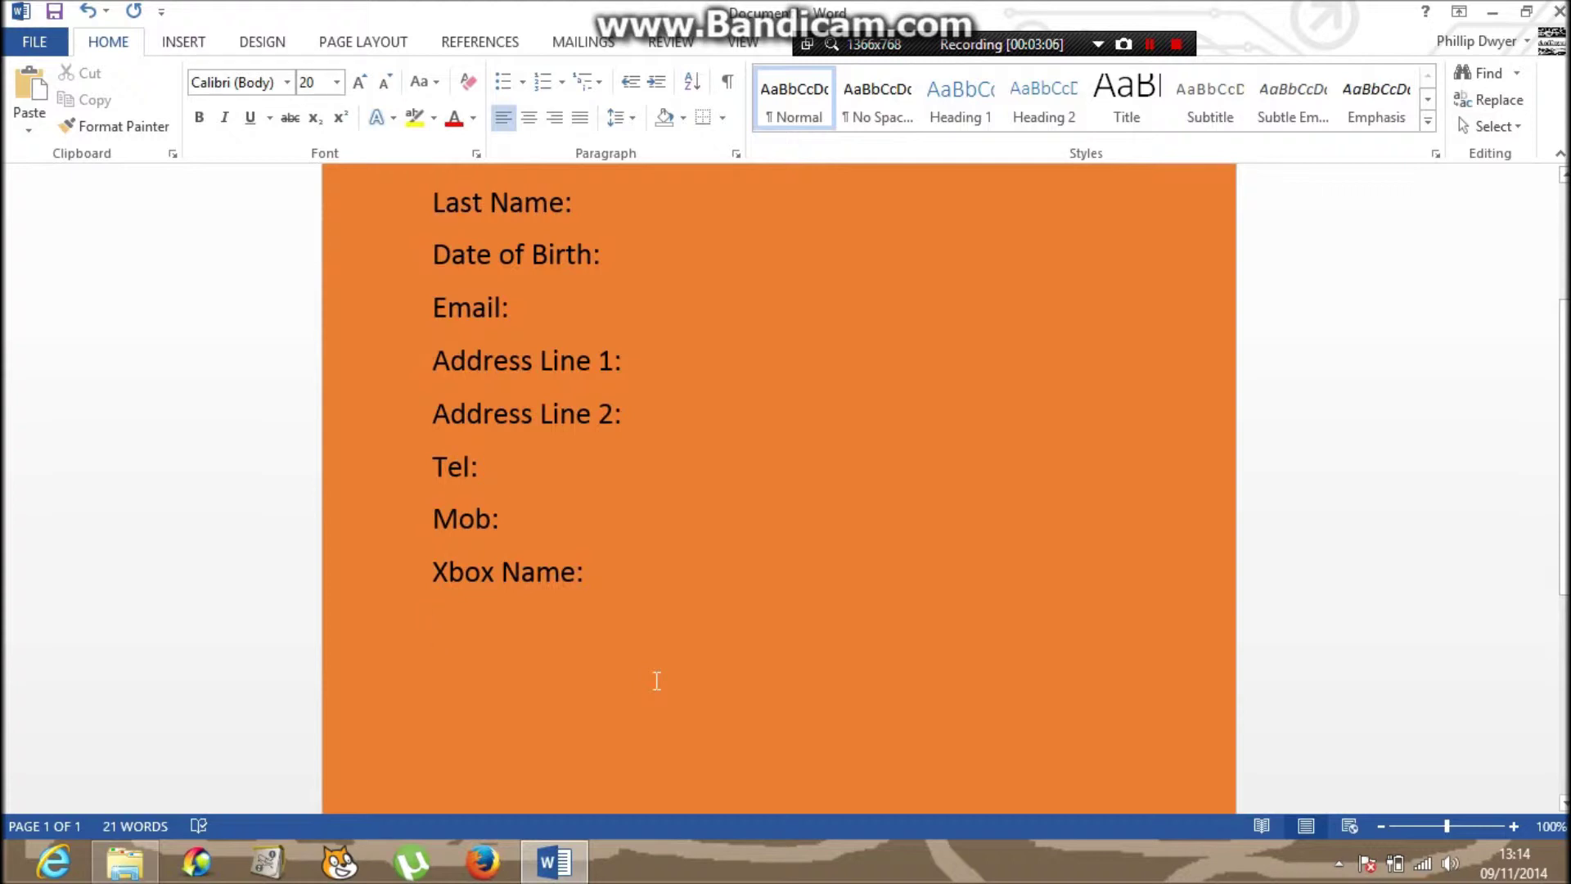
{"action": "type", "text": "Boy "}
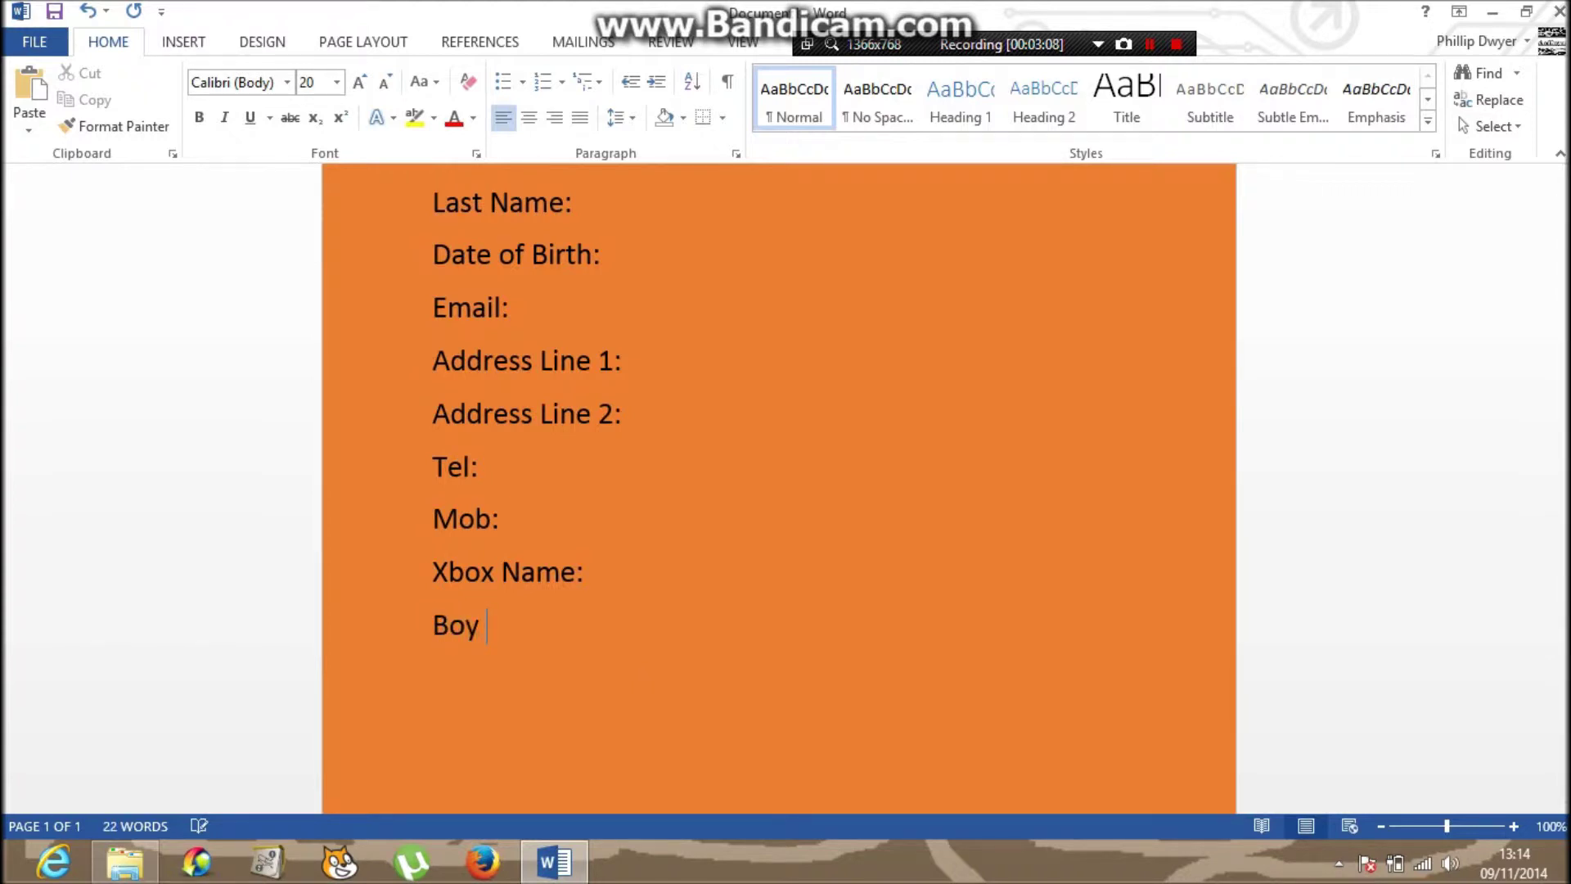
{"action": "type", "text": "Girl"}
Complete the options line with Other and insert a Gender label above it.
{"action": "type", "text": "ER"}
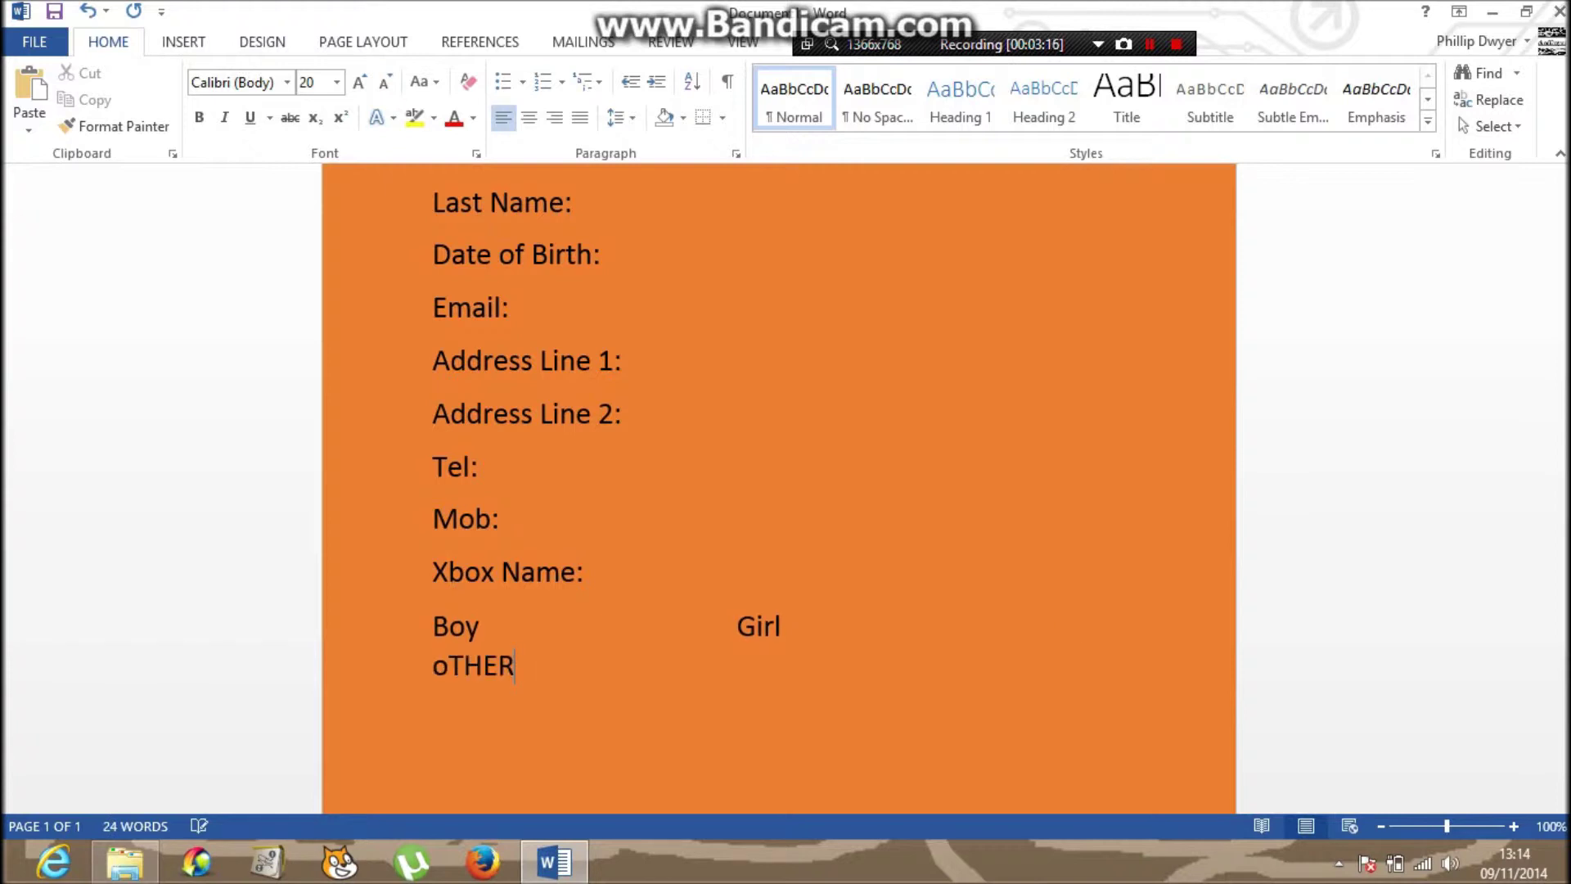
{"action": "key", "text": "BackSpace"}
{"action": "key", "text": "BackSpace"}
{"action": "key", "text": "BackSpace"}
{"action": "key", "text": "BackSpace"}
{"action": "key", "text": "BackSpace"}
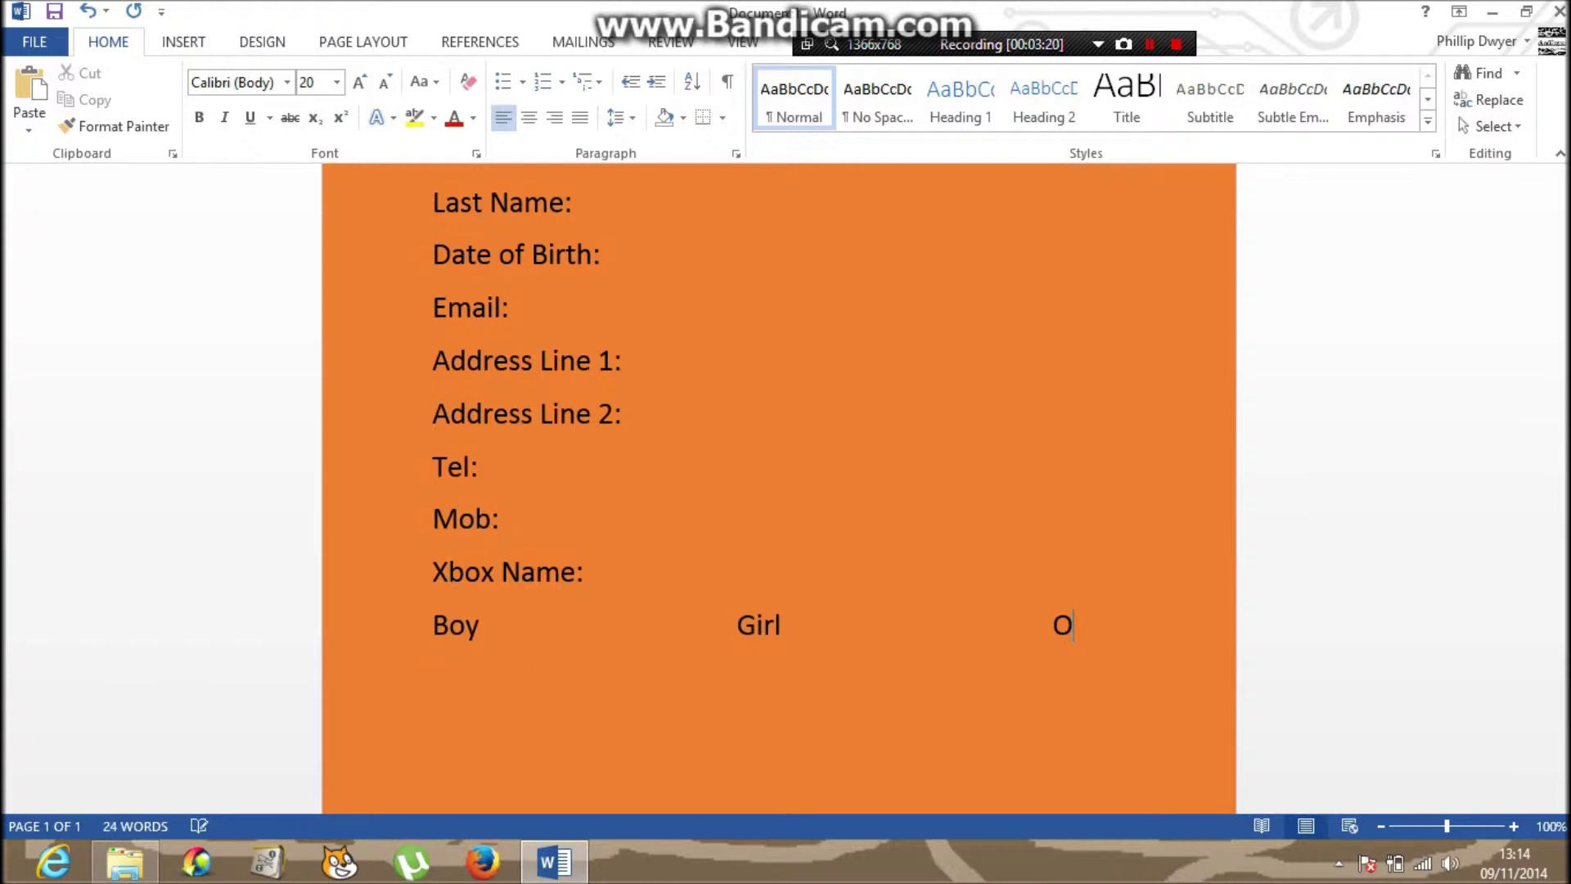
{"action": "type", "text": "Other"}
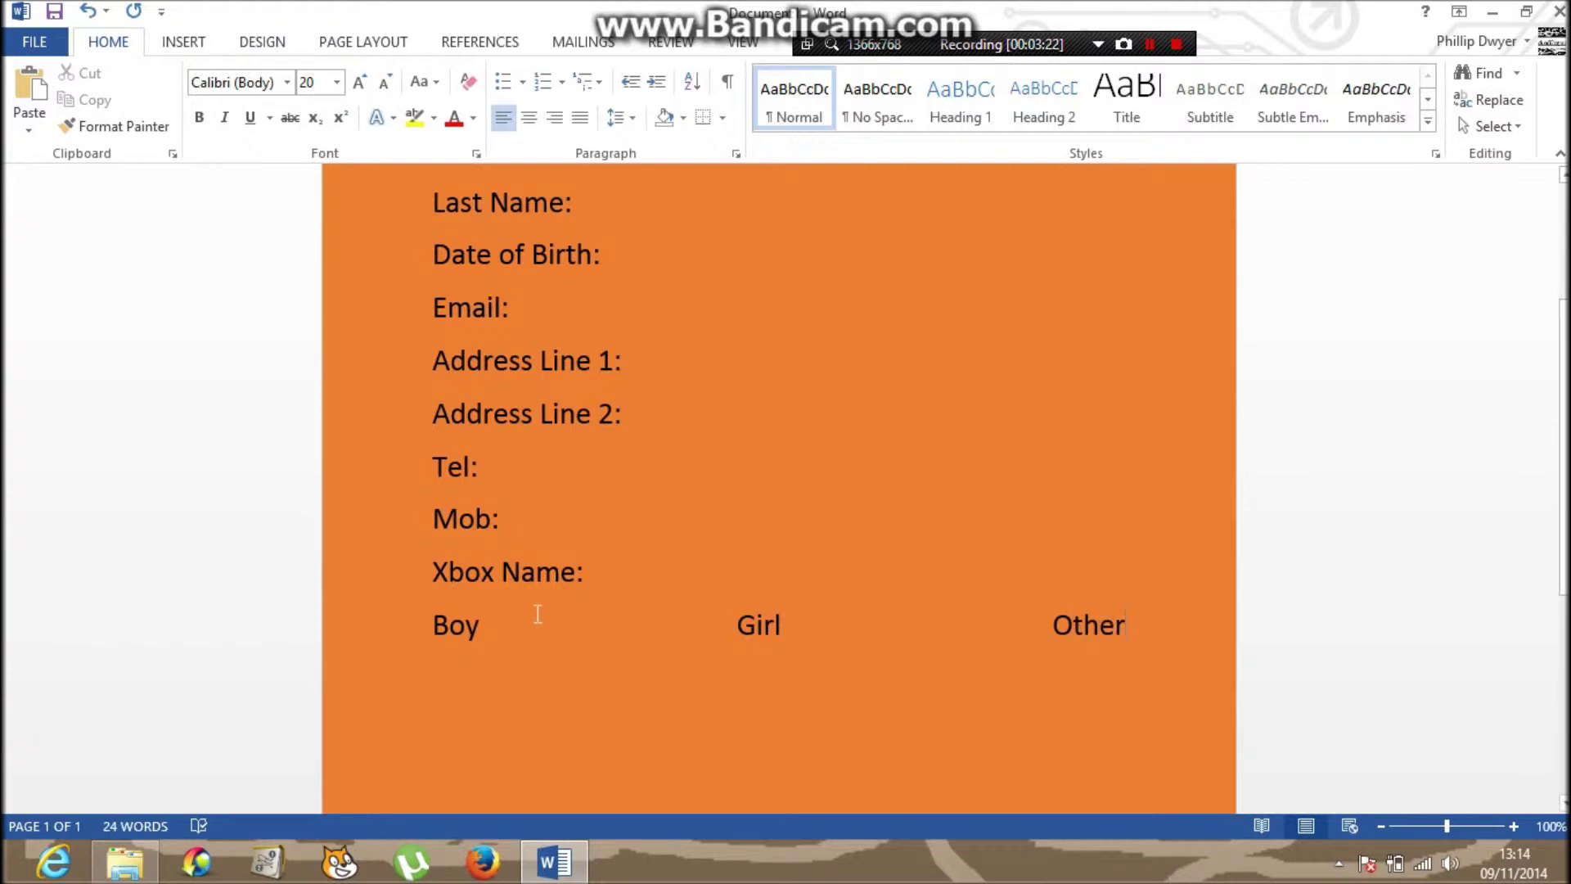
{"action": "left_click", "coordinate": [605, 578]}
{"action": "key", "text": "Return"}
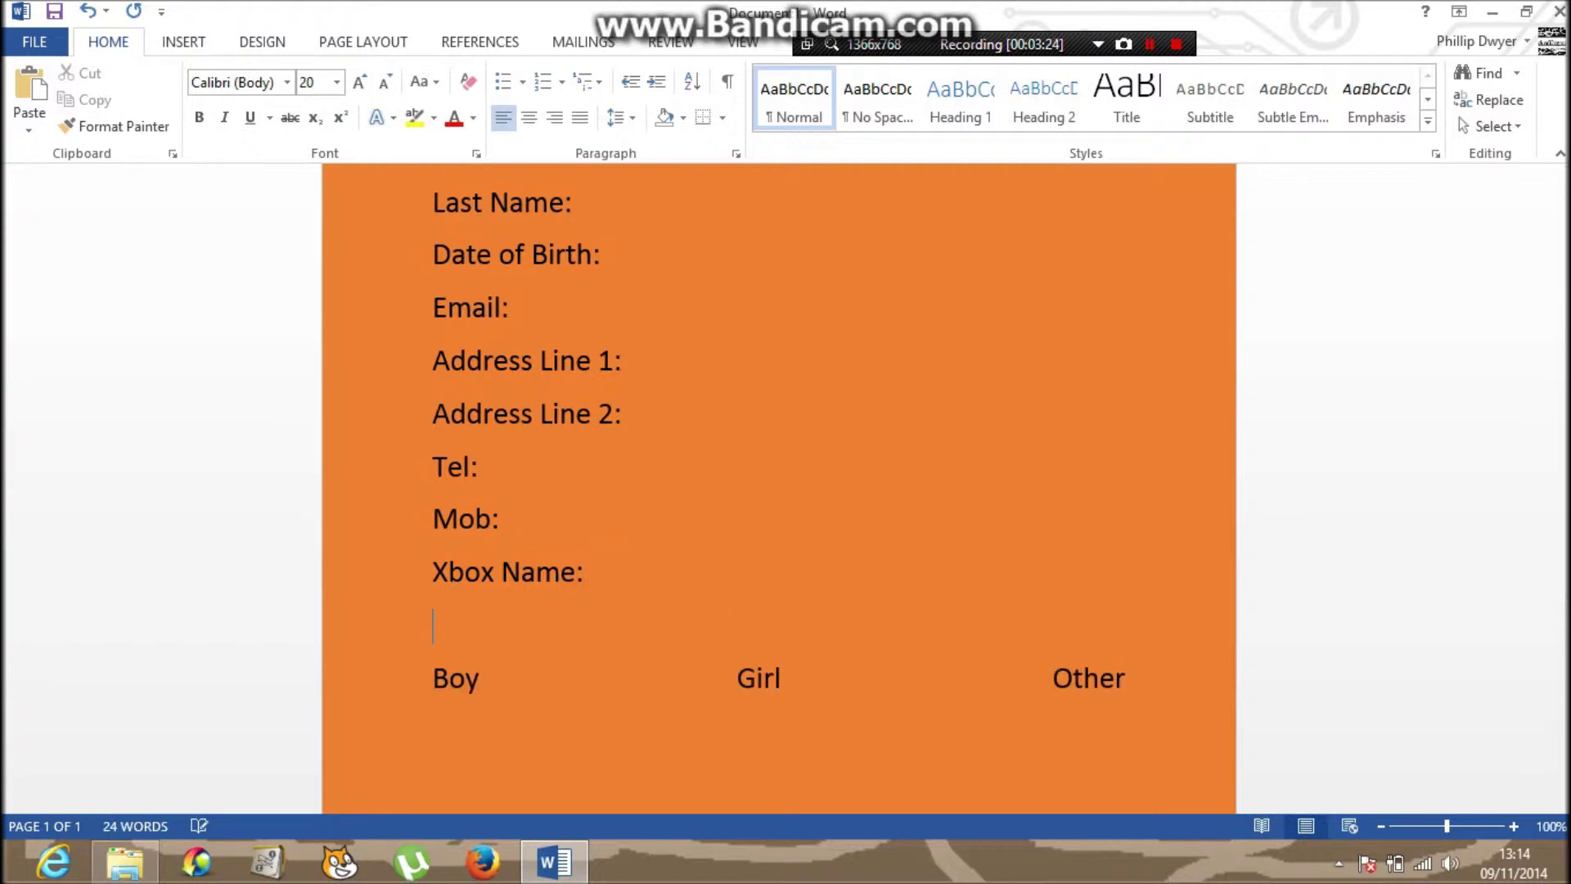
{"action": "type", "text": "Gender"}
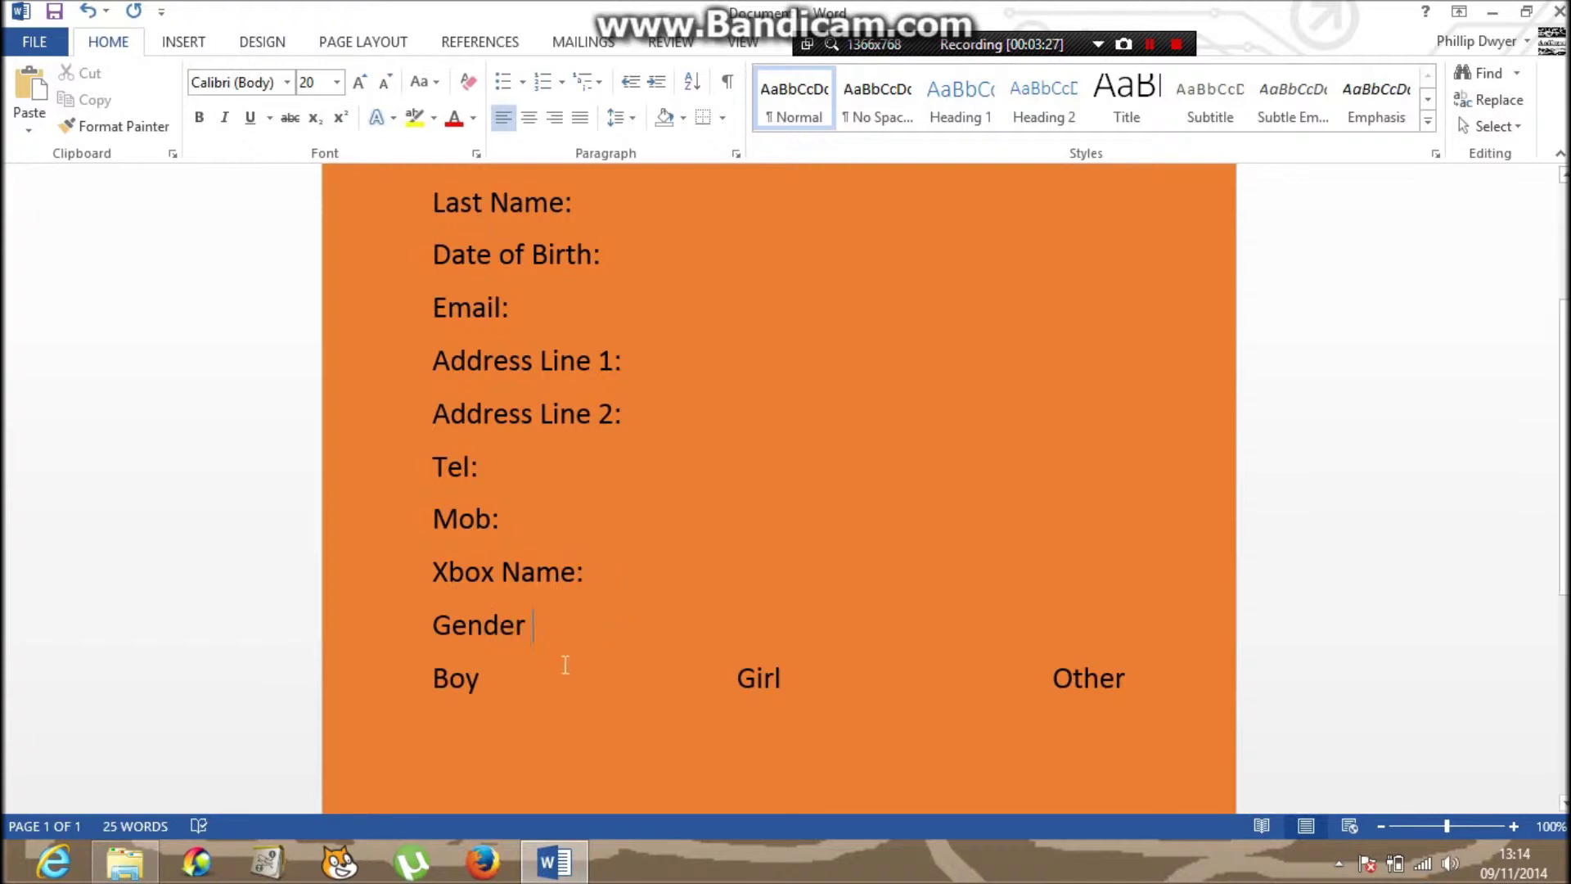
{"action": "scroll", "coordinate": [993, 638], "scroll_direction": "down", "scroll_amount": 5}
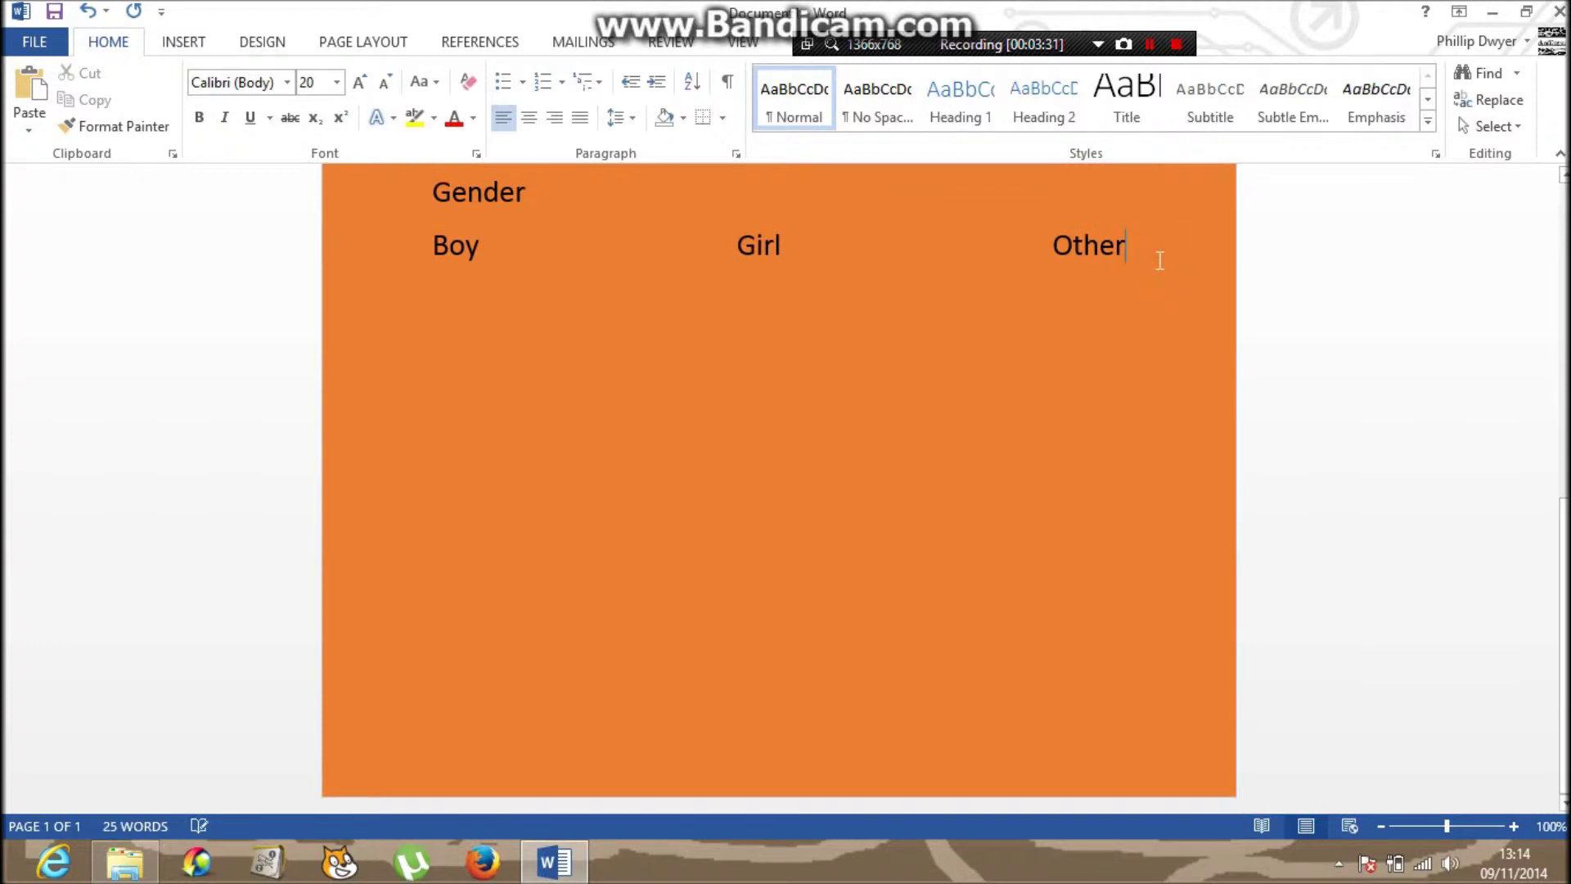
{"action": "key", "text": "Return"}
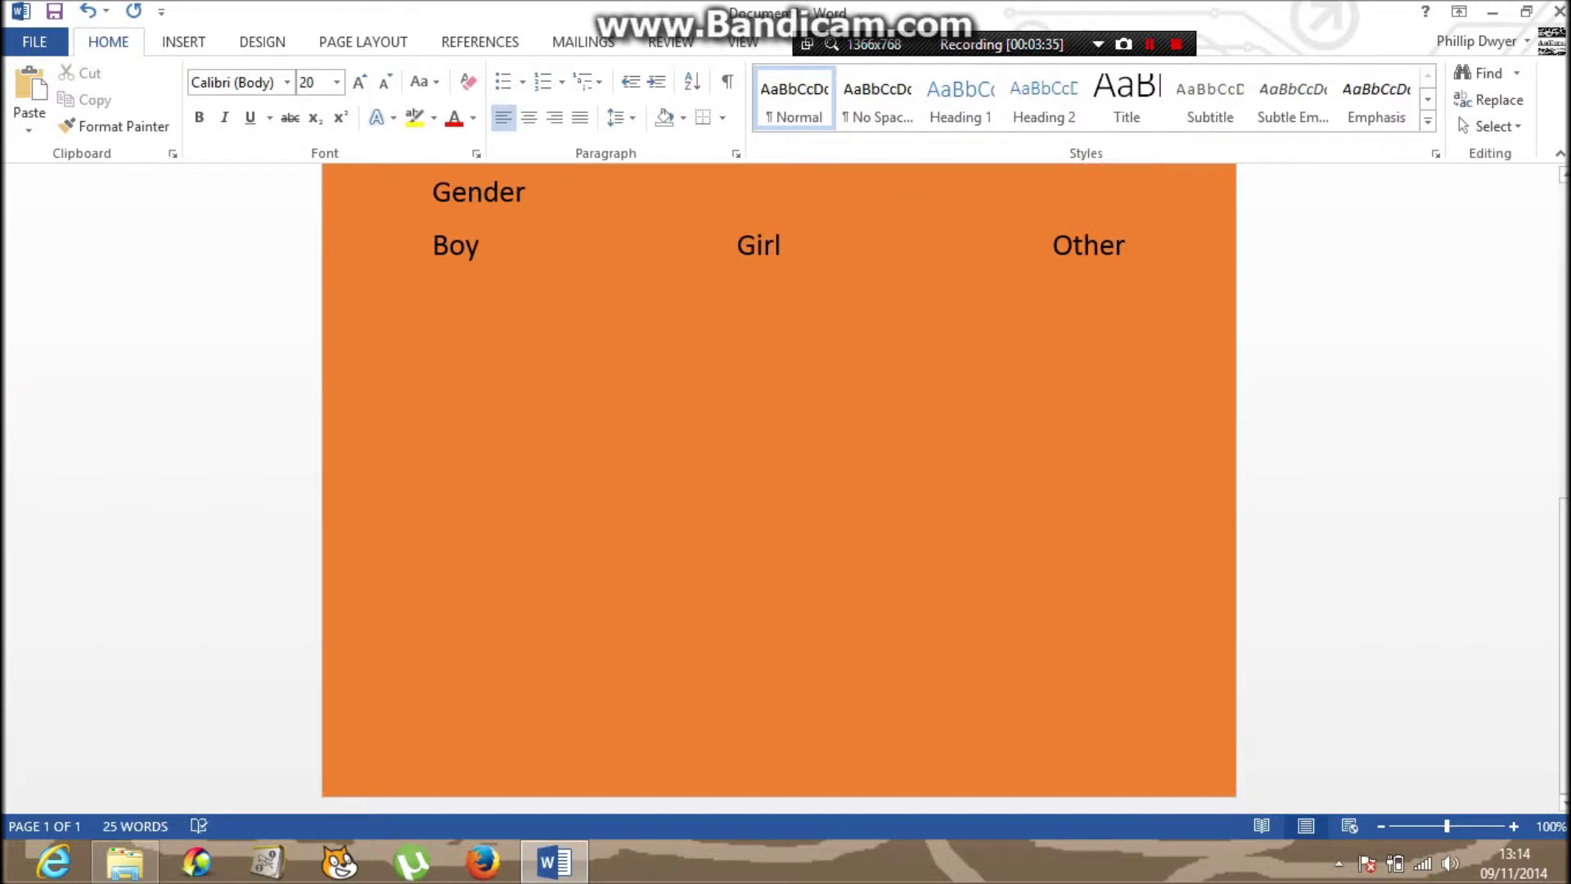
Place the cursor on the blank line above Extra Detail: and scroll back to the top.
{"action": "scroll", "coordinate": [778, 491], "scroll_direction": "up", "scroll_amount": 8}
{"action": "scroll", "coordinate": [777, 491], "scroll_direction": "down", "scroll_amount": 3}
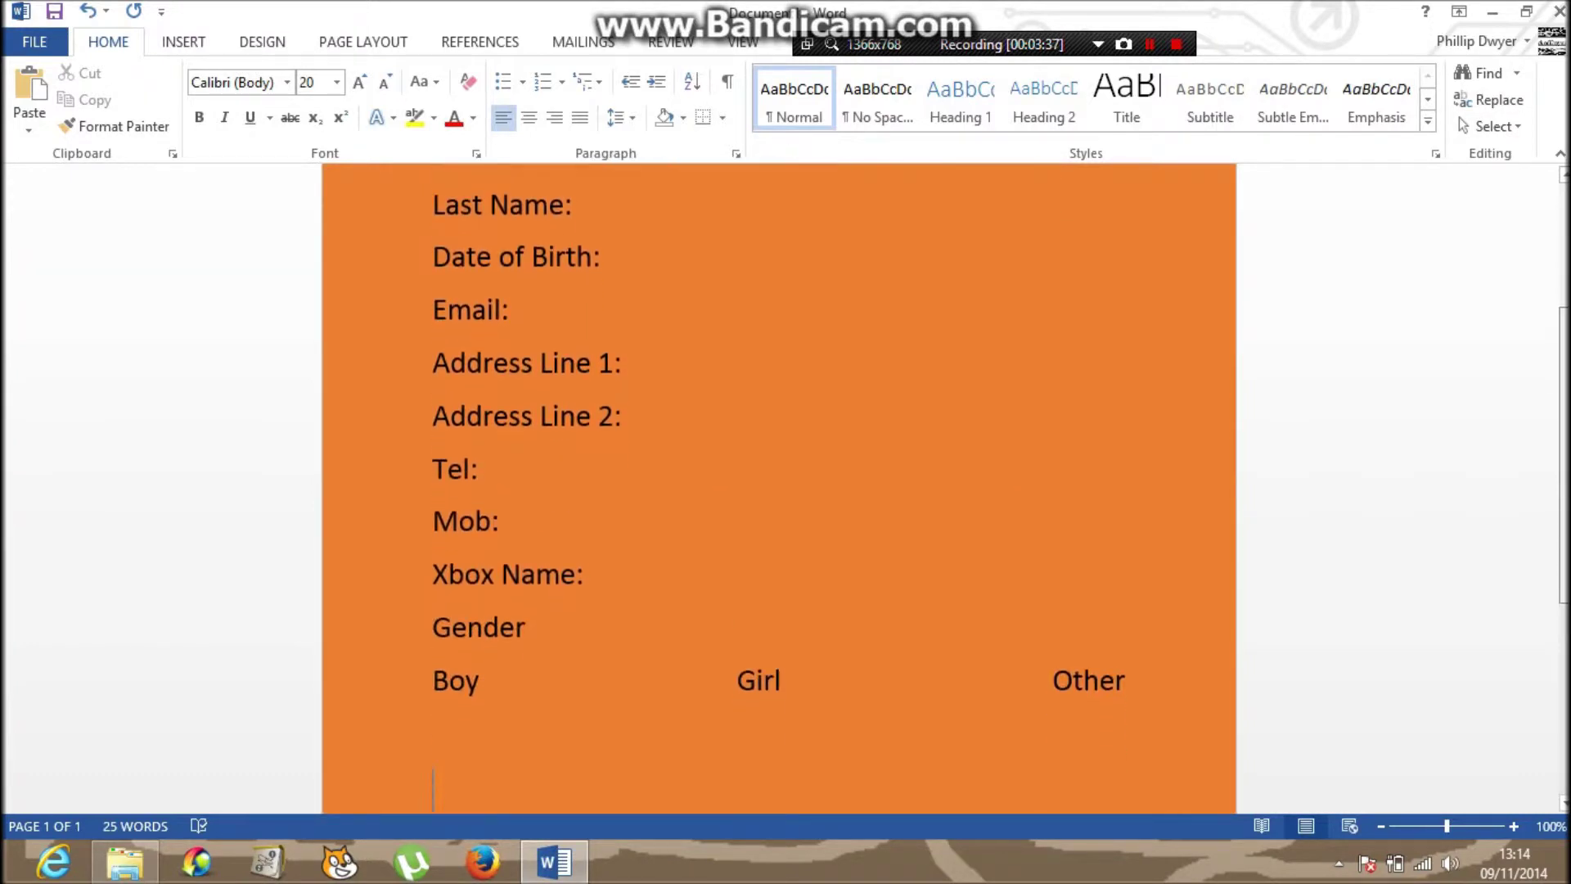
{"action": "scroll", "coordinate": [778, 491], "scroll_direction": "down", "scroll_amount": 3}
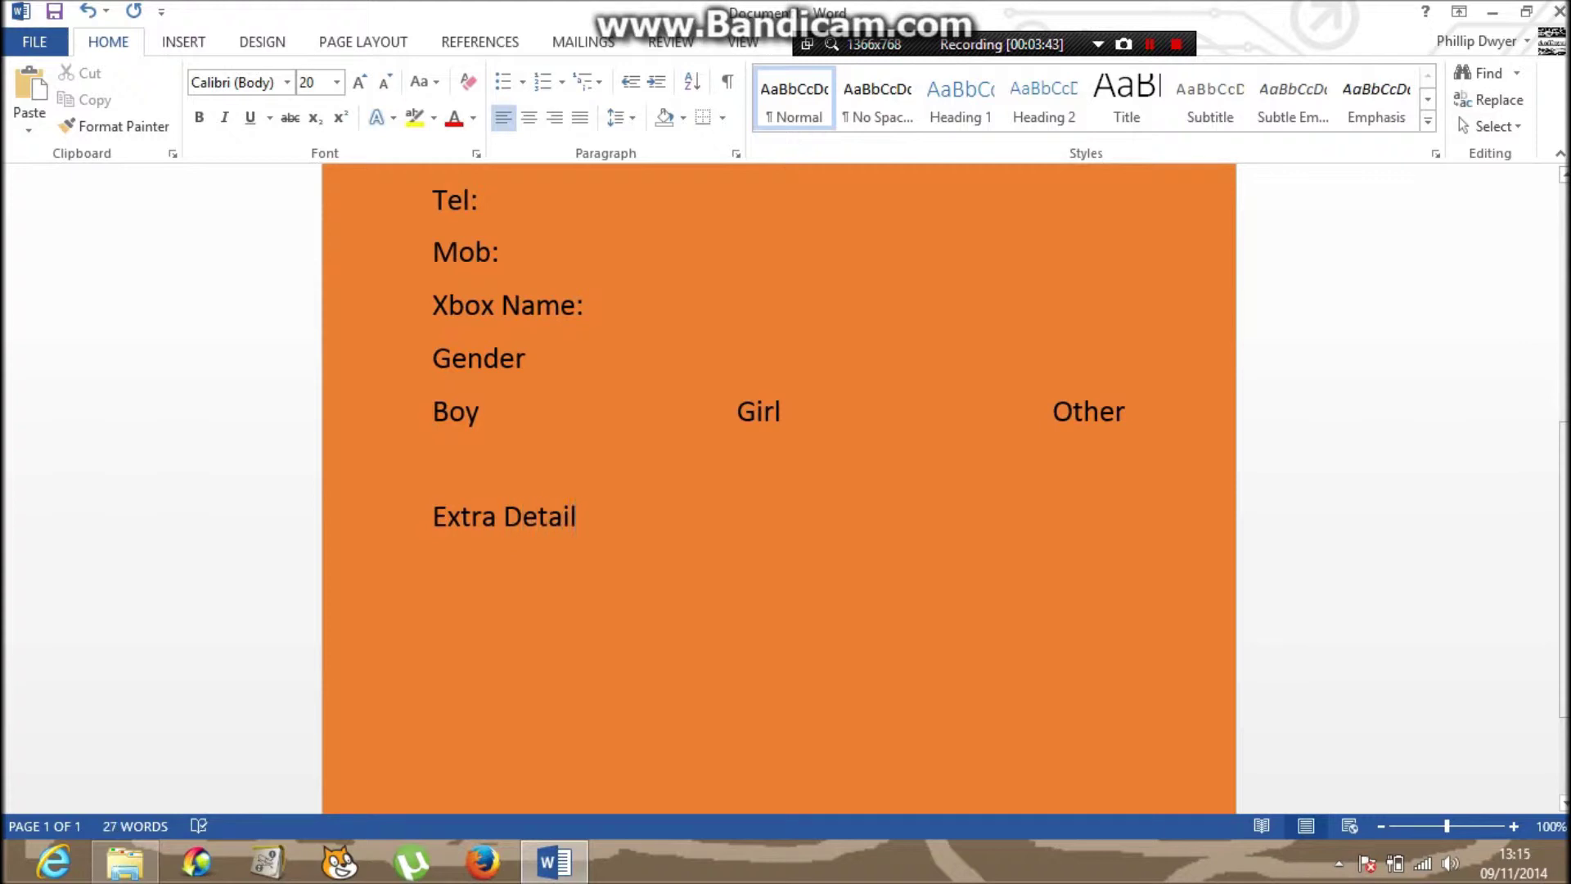
{"action": "left_click", "coordinate": [1399, 469]}
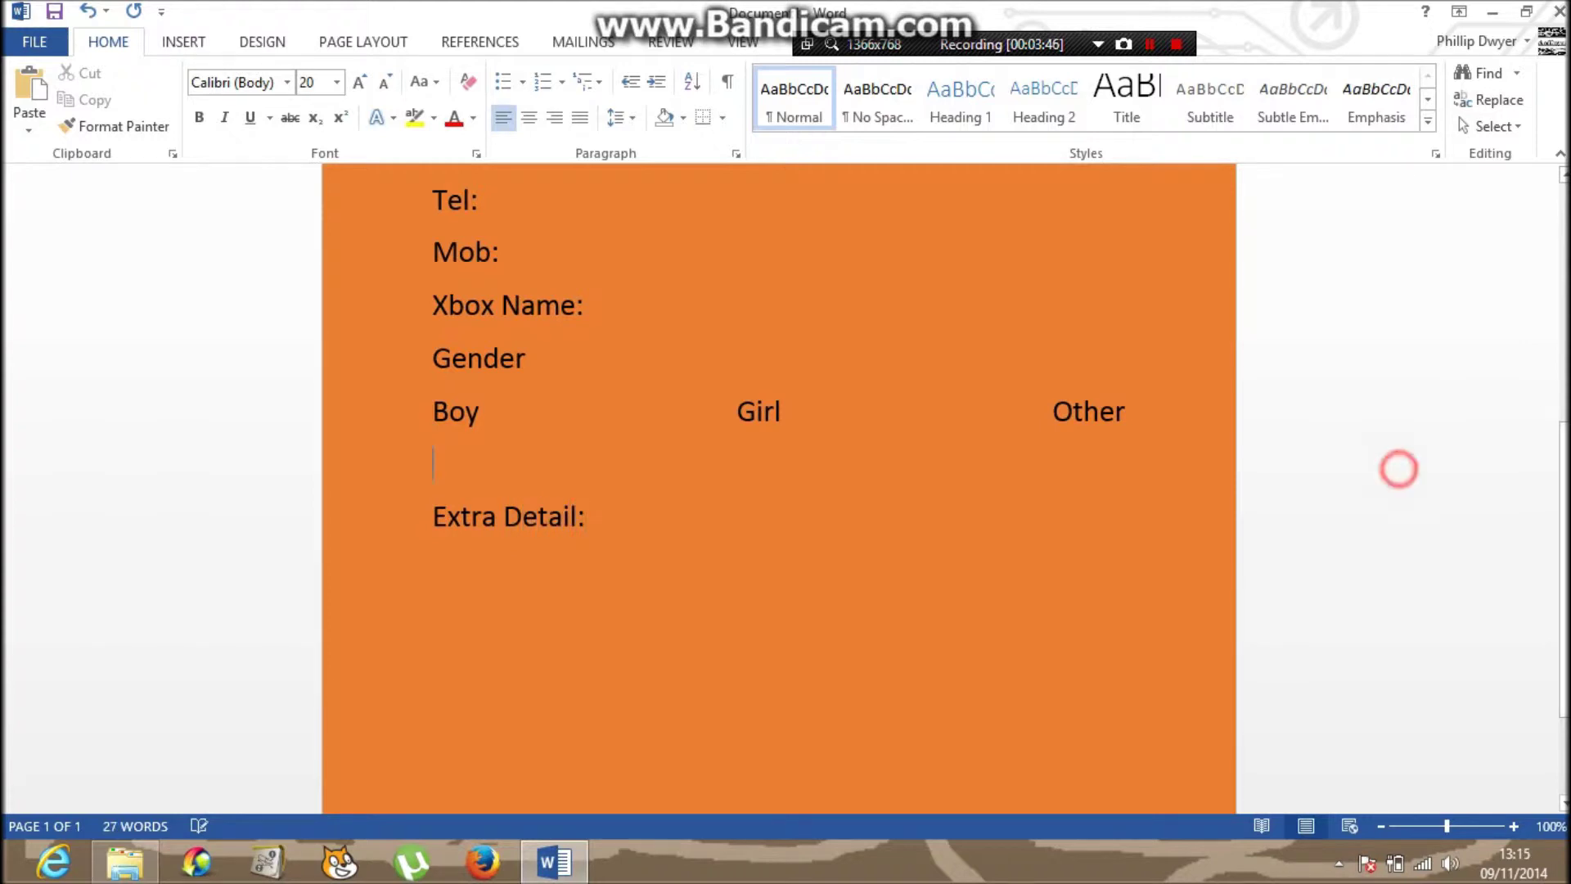
{"action": "scroll", "coordinate": [777, 491], "scroll_direction": "up", "scroll_amount": 5}
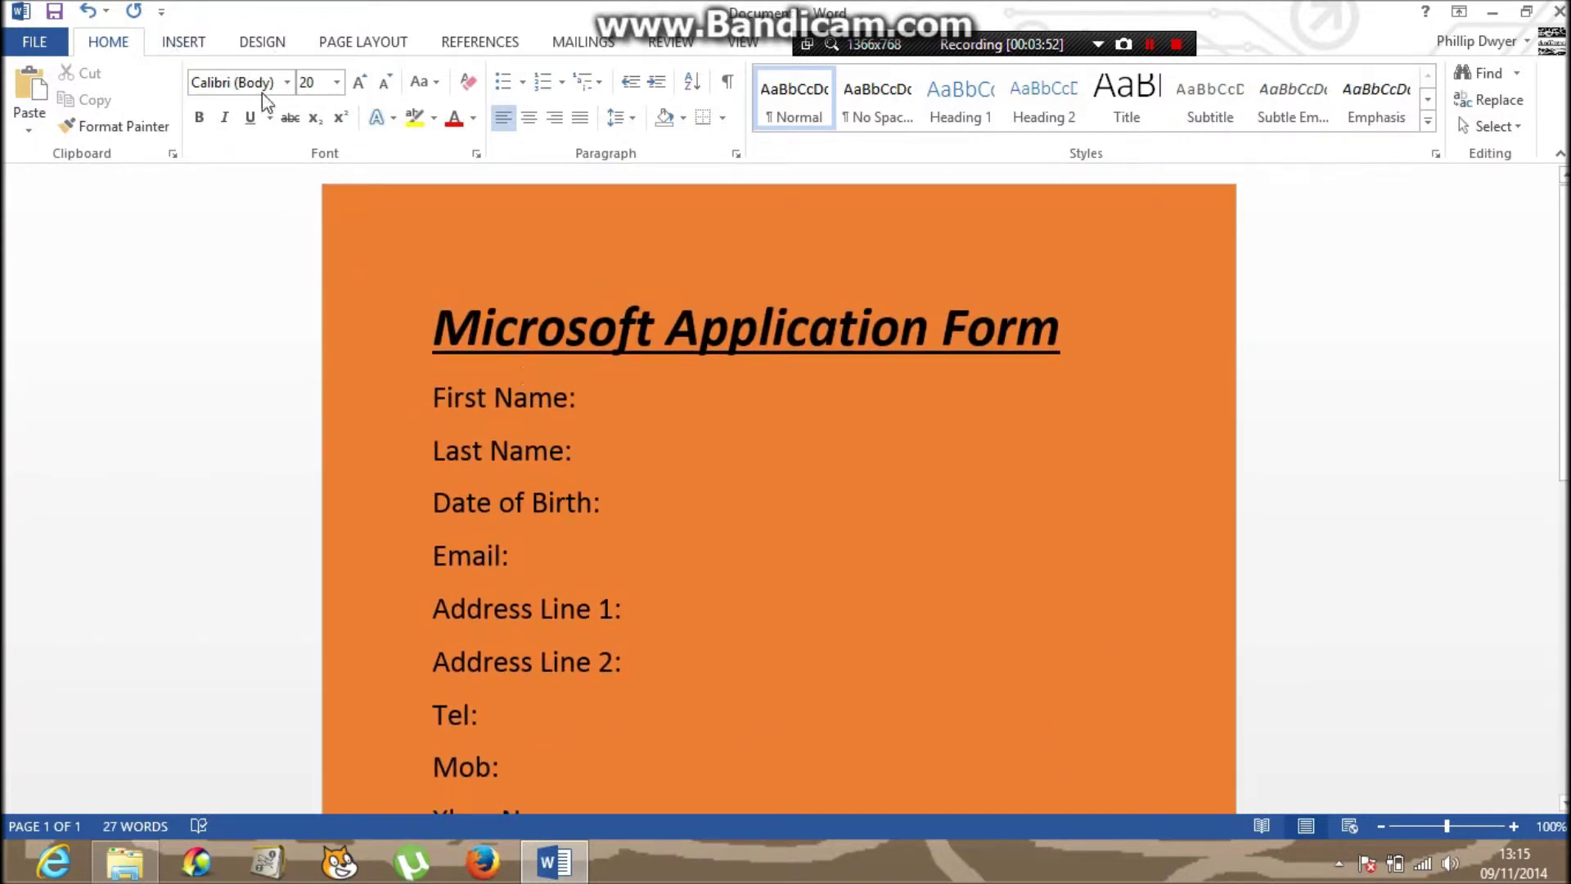
Draw a straight answer line after First Name: using Insert > Shapes > Line.
{"action": "left_click", "coordinate": [183, 42]}
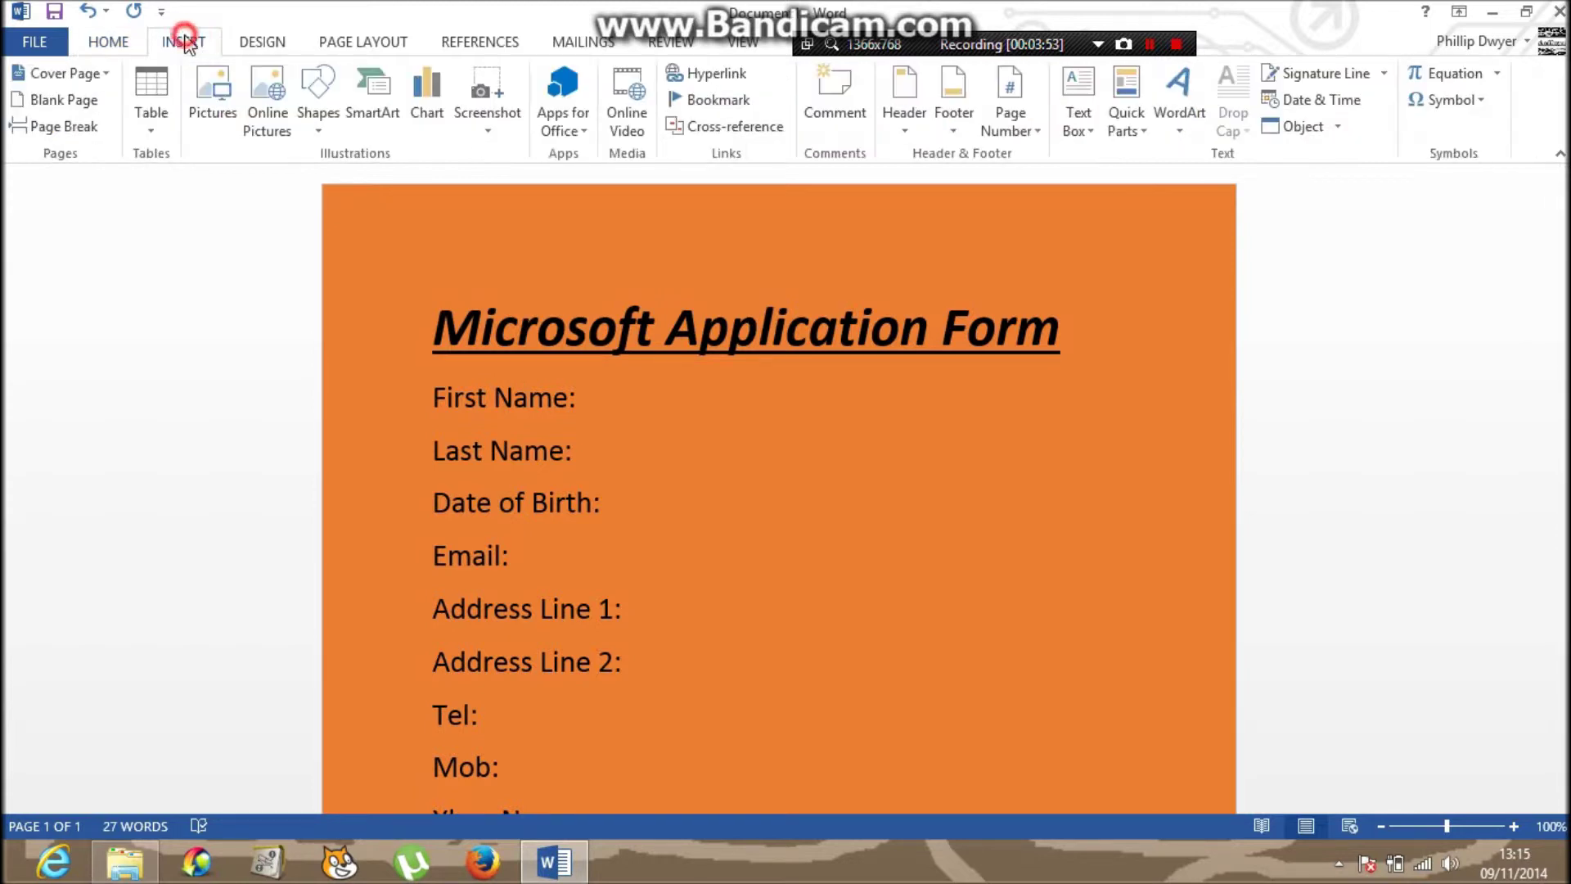
{"action": "left_click", "coordinate": [319, 123]}
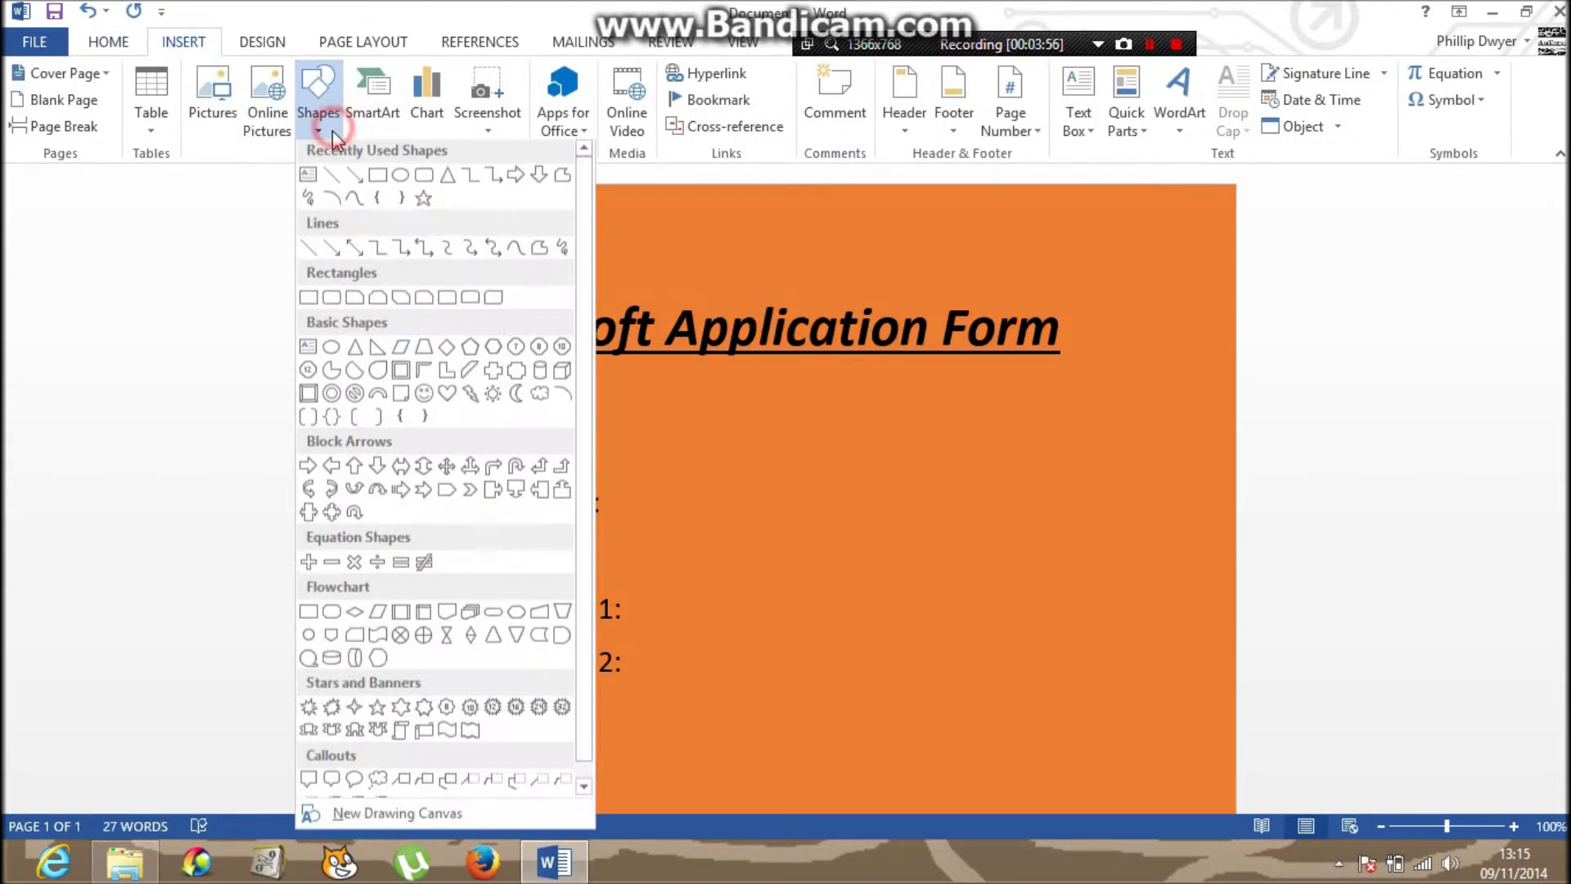
{"action": "left_click", "coordinate": [337, 177]}
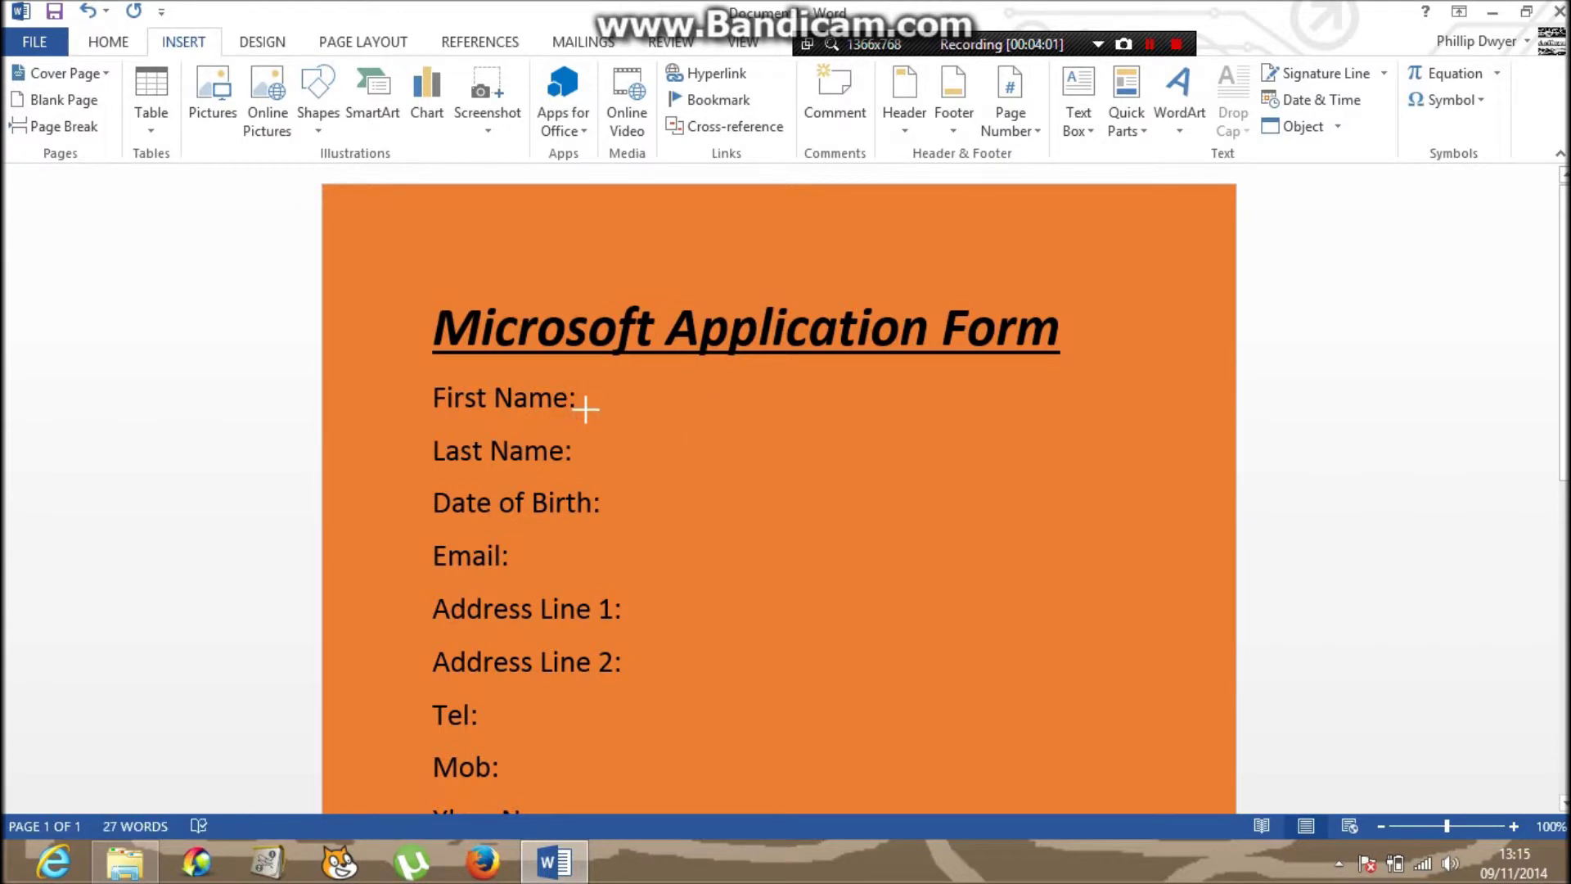
{"action": "left_click_drag", "start_coordinate": [620, 399], "coordinate": [756, 407]}
{"action": "left_click_drag", "start_coordinate": [1106, 404], "coordinate": [1191, 420]}
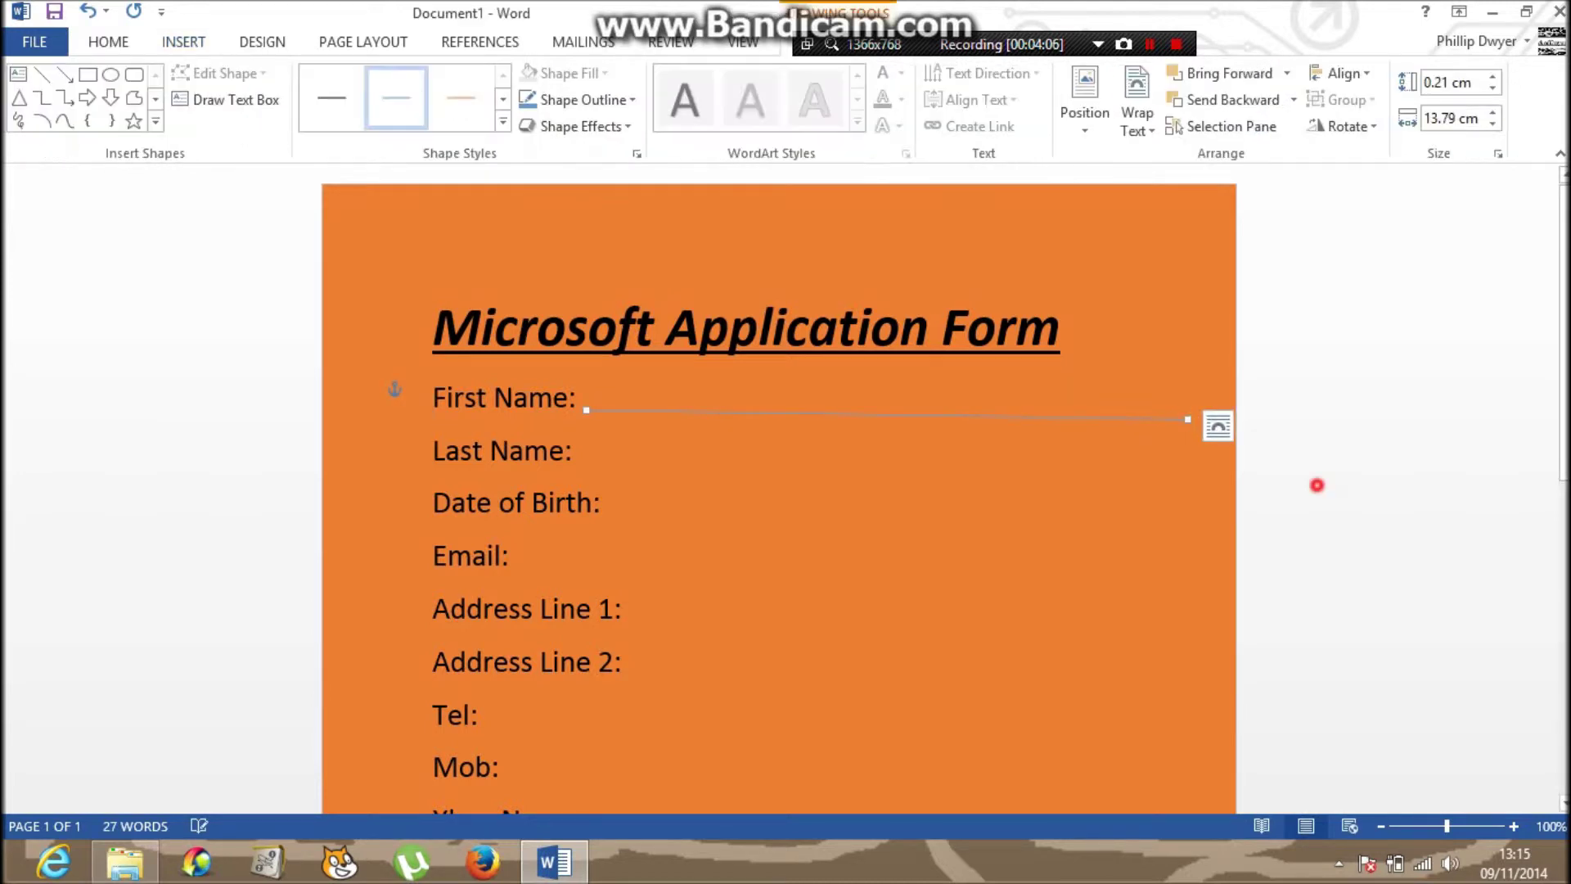
{"action": "left_click", "coordinate": [1318, 484]}
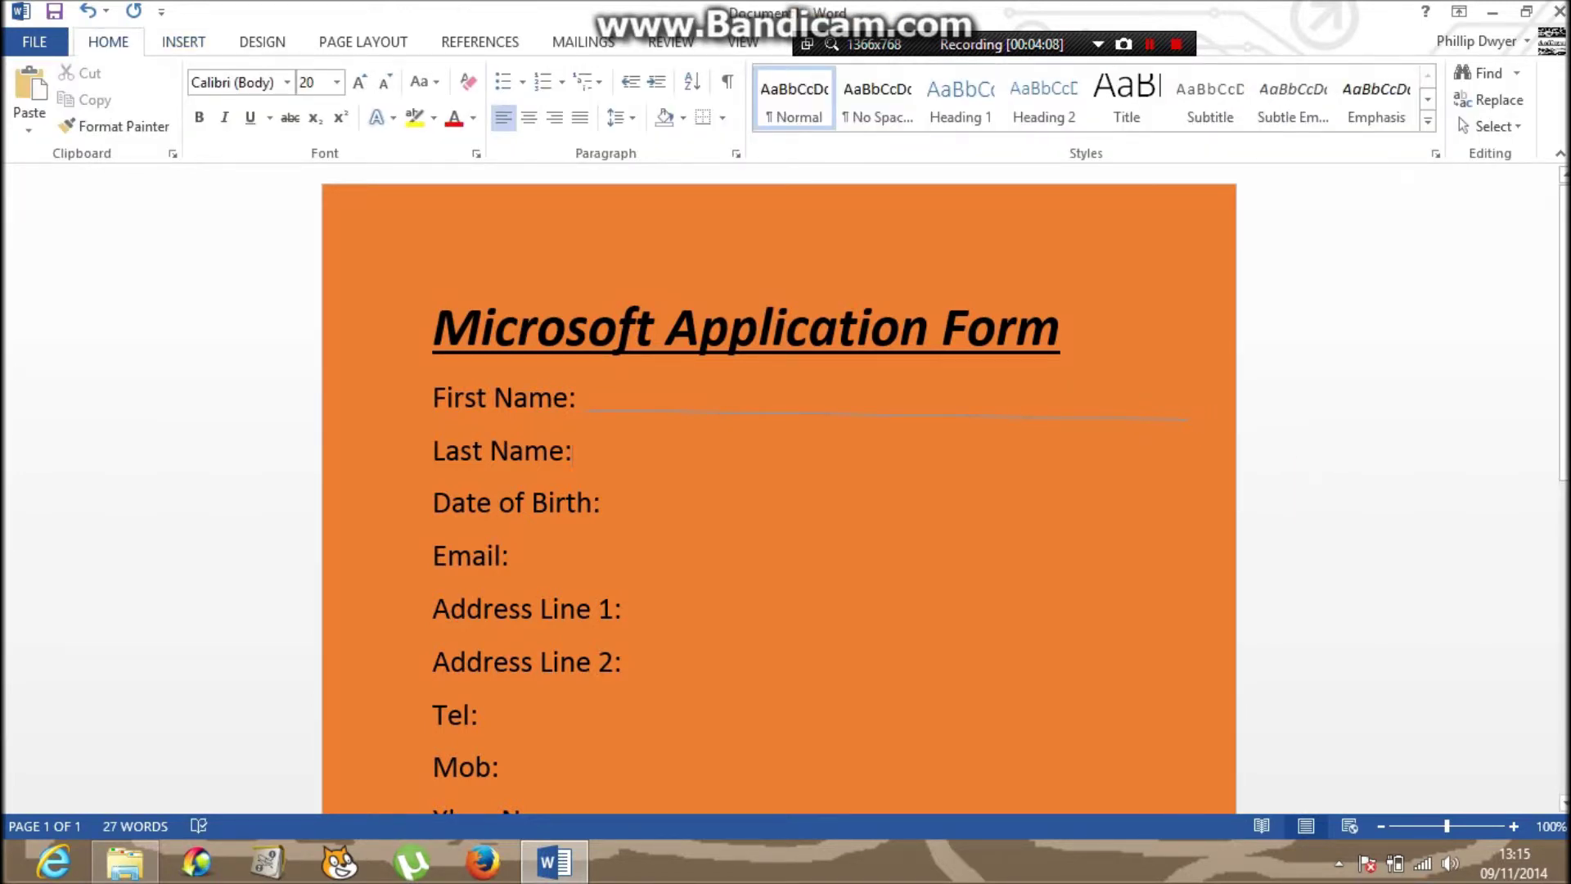
Draw a second straight answer line after Last Name:.
{"action": "left_click", "coordinate": [182, 41]}
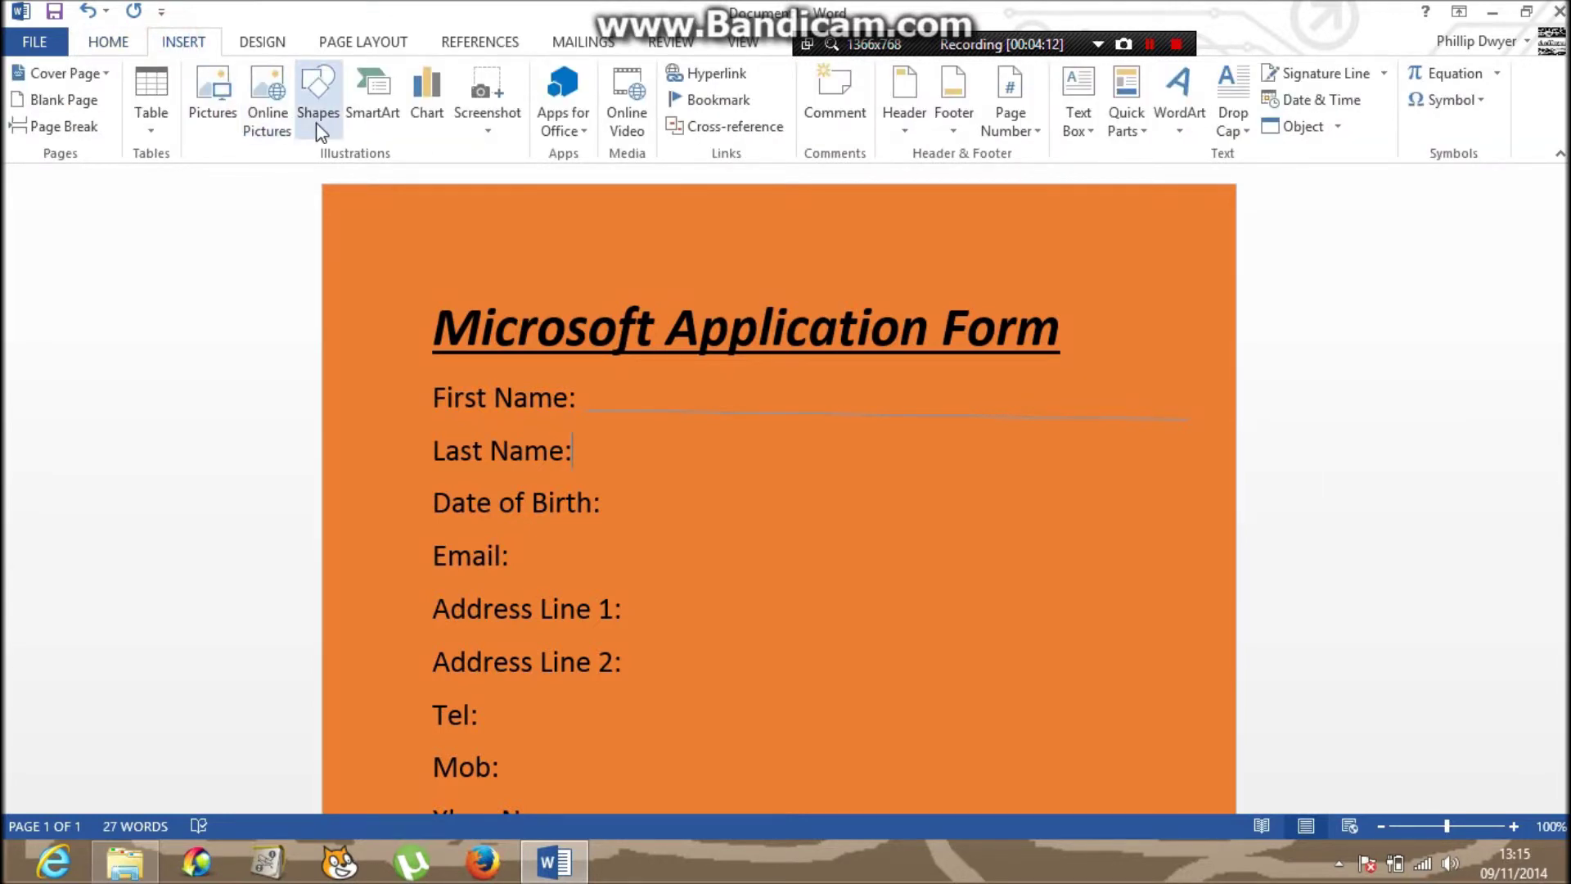
{"action": "left_click", "coordinate": [318, 94]}
{"action": "left_click", "coordinate": [331, 179]}
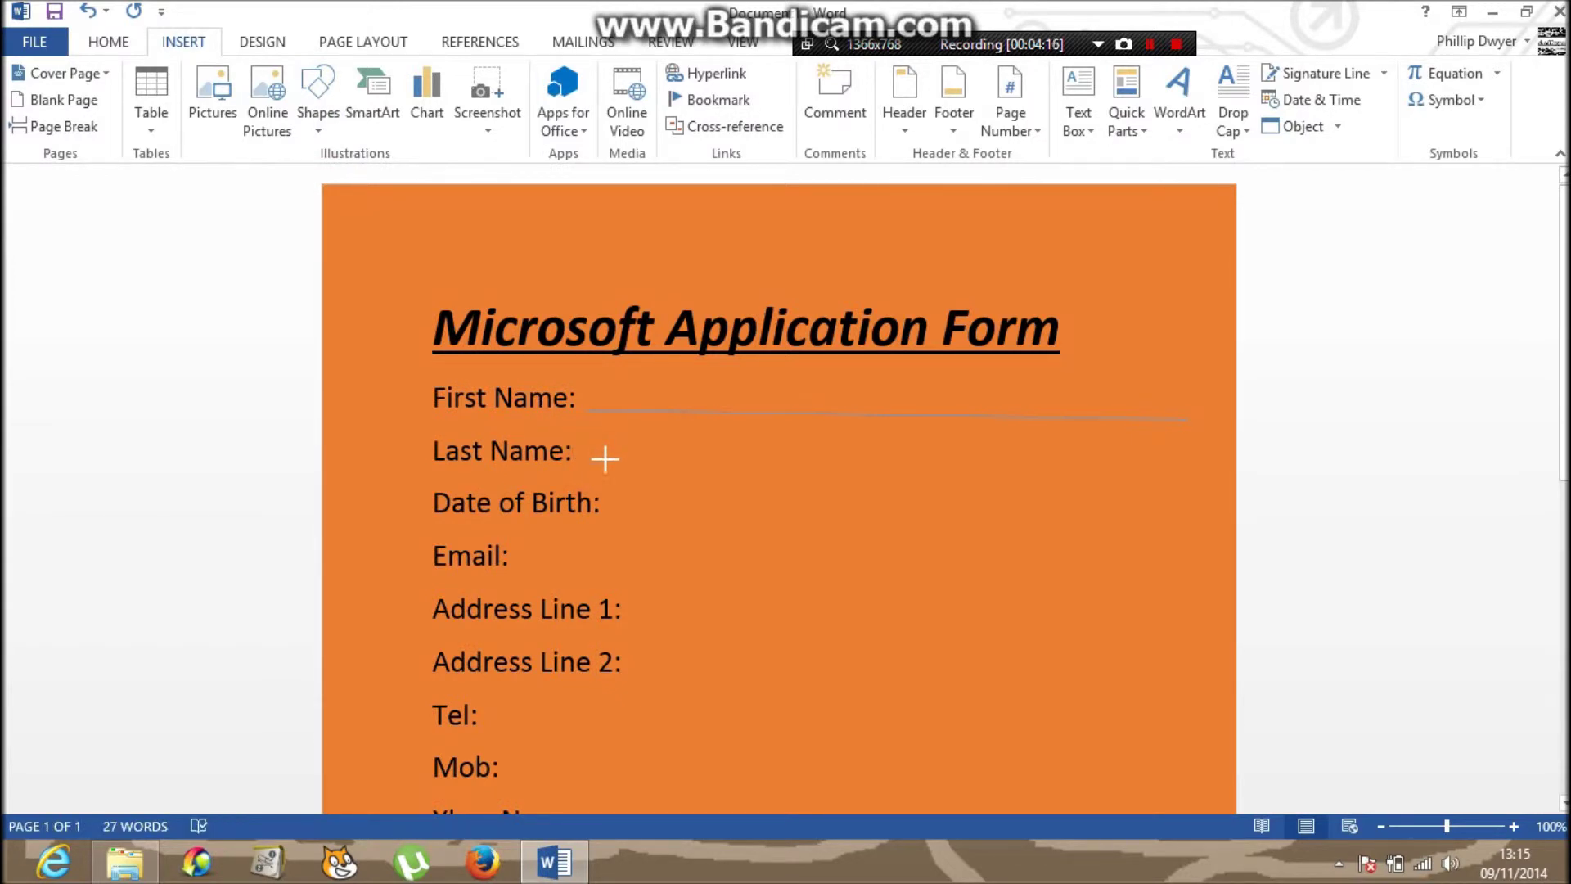
{"action": "left_click_drag", "start_coordinate": [597, 456], "coordinate": [778, 443]}
{"action": "left_click_drag", "start_coordinate": [1189, 467], "coordinate": [1189, 465]}
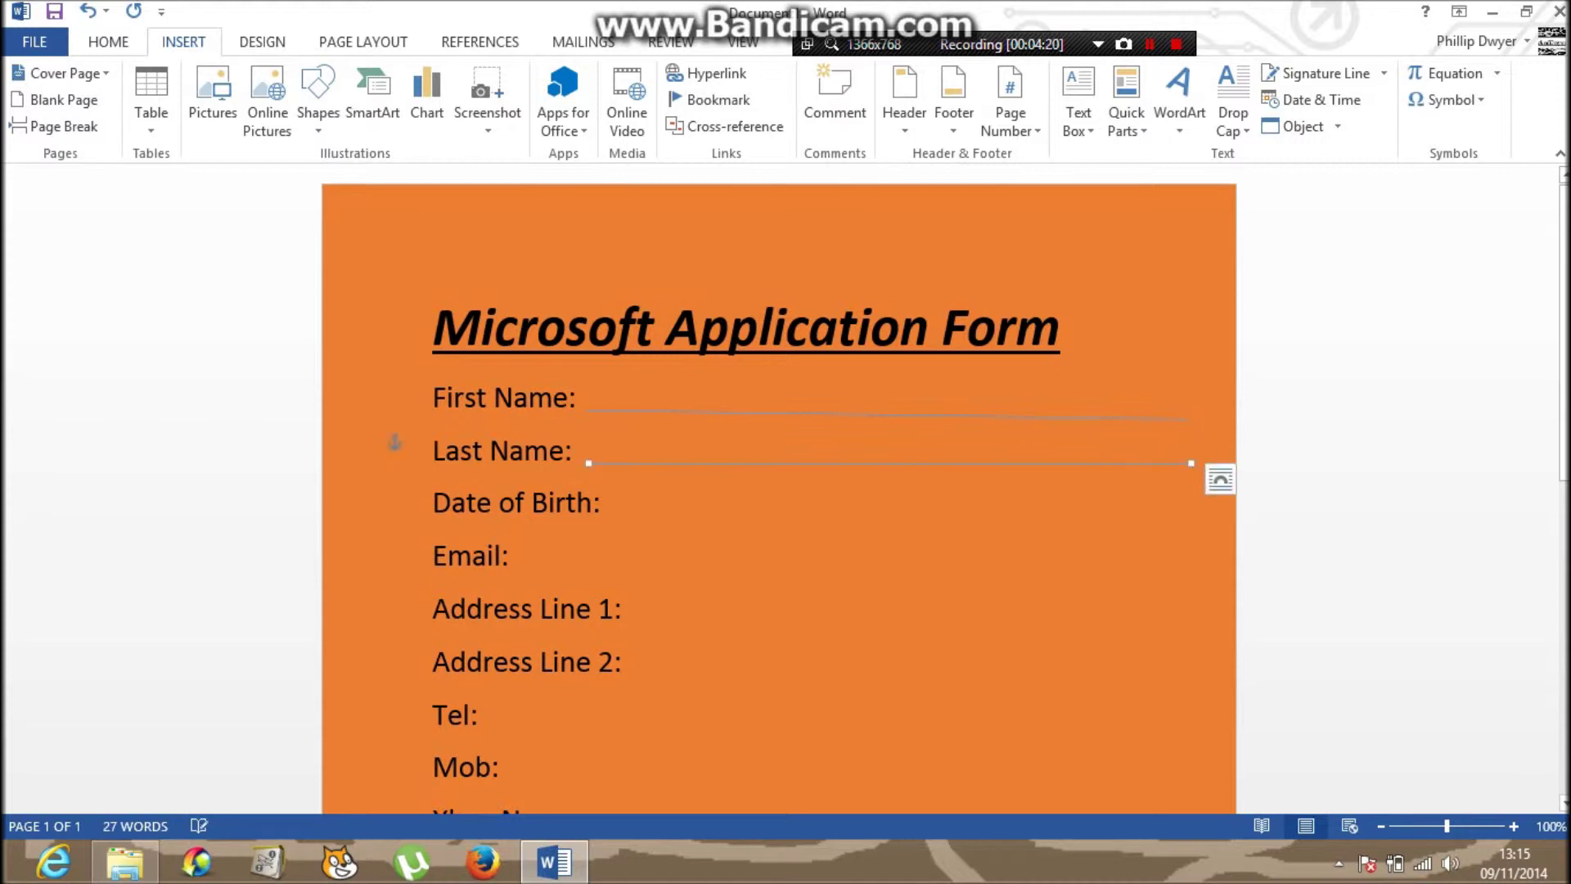
{"action": "left_click", "coordinate": [1273, 445]}
Level the right end of the First Name answer line.
{"action": "left_click", "coordinate": [1133, 419]}
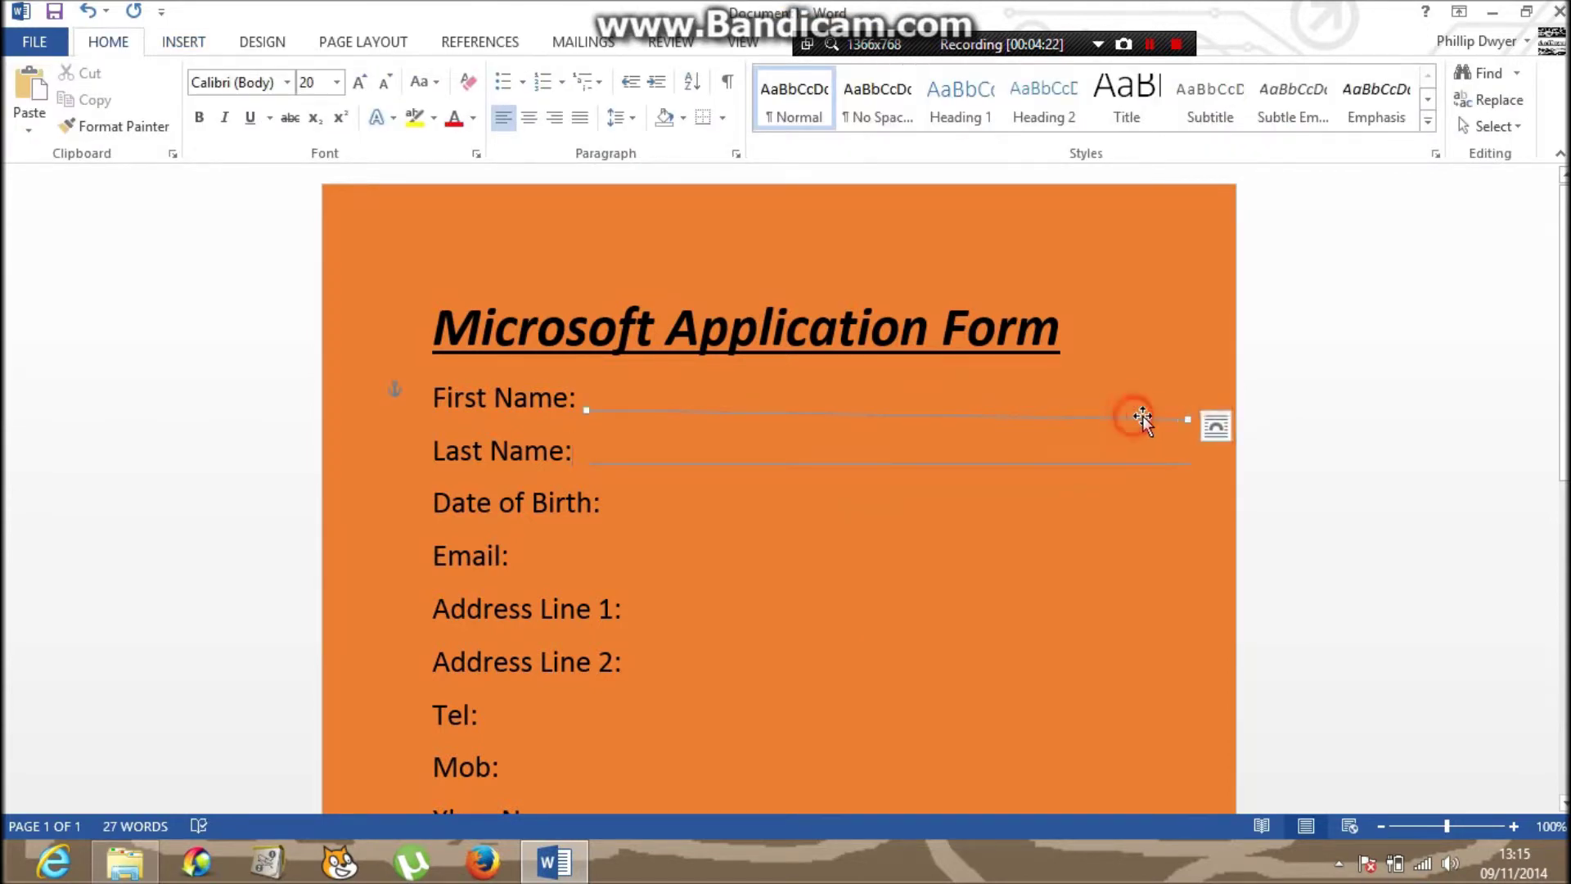
{"action": "left_click_drag", "start_coordinate": [1186, 417], "coordinate": [1188, 409]}
{"action": "left_click", "coordinate": [1318, 409]}
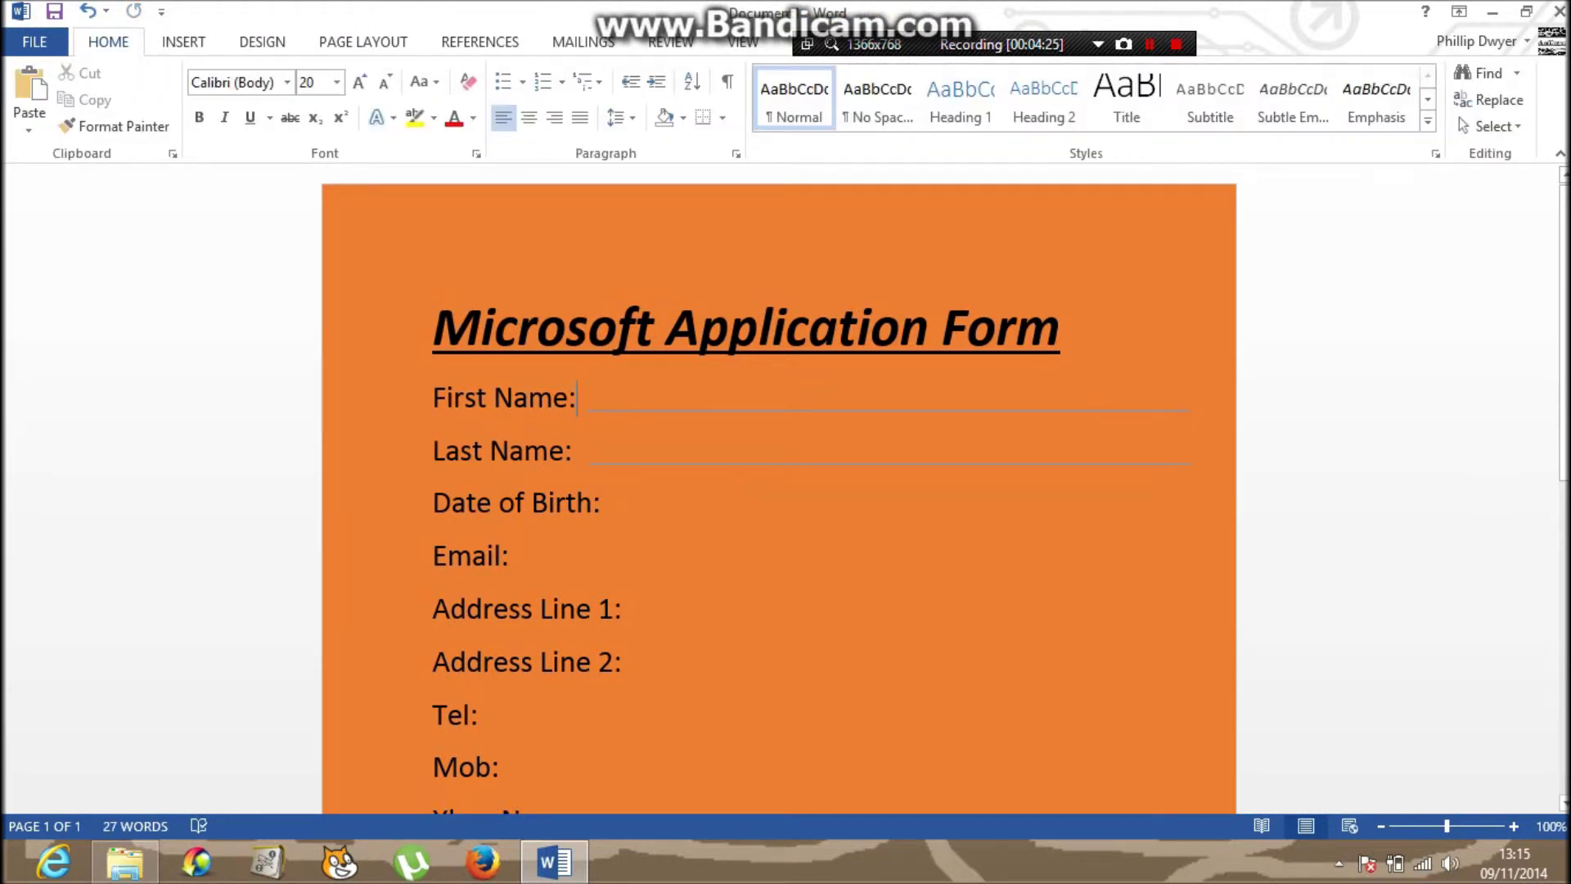
{"action": "left_click", "coordinate": [196, 45]}
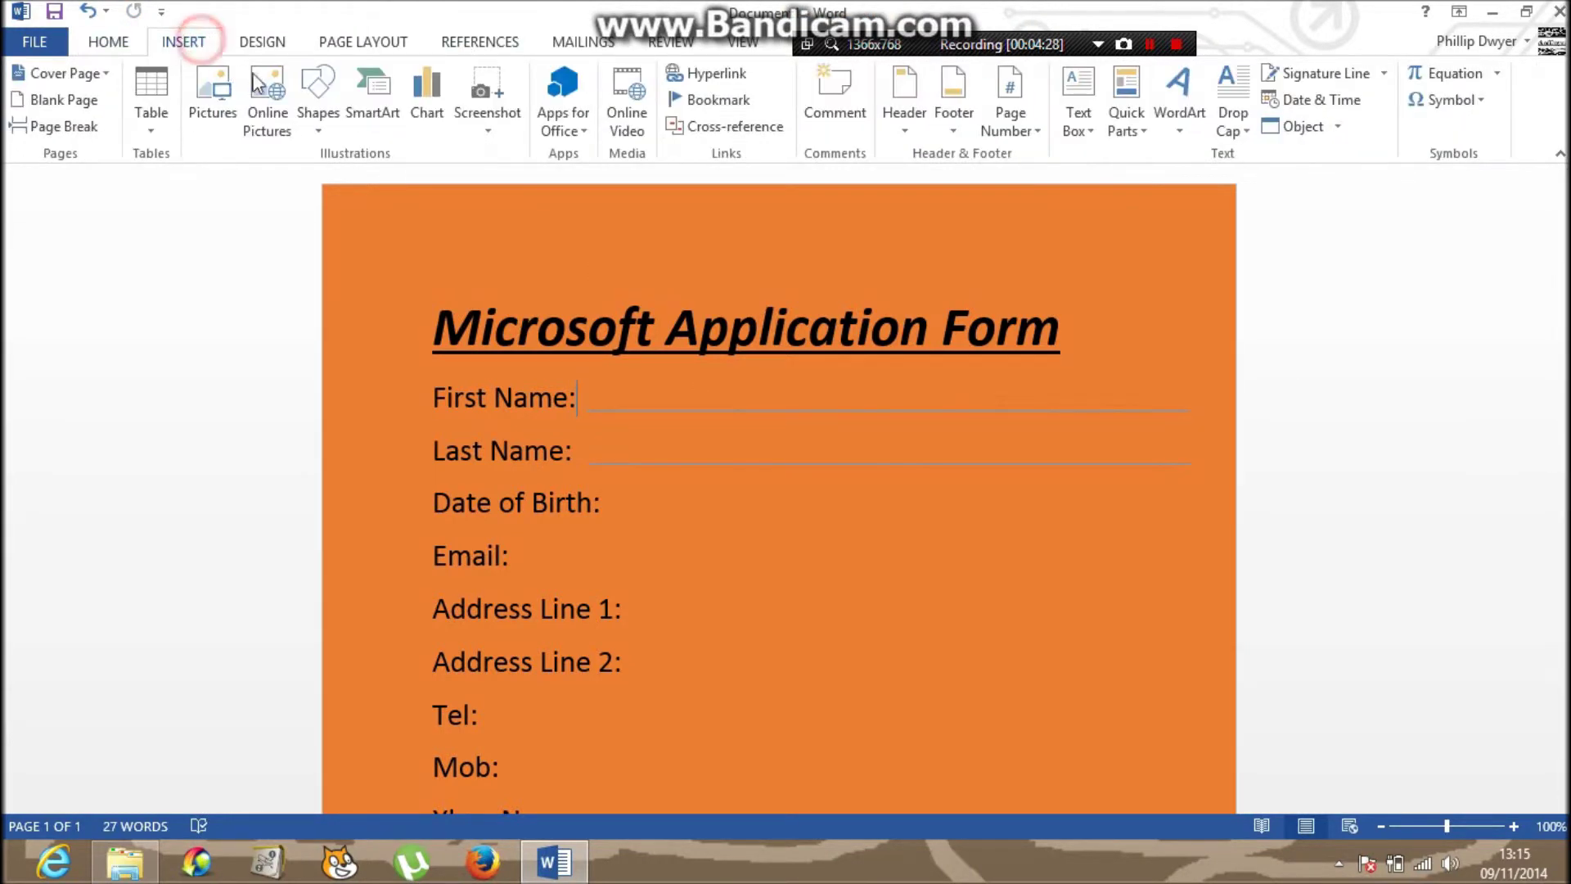
Draw a small square date box after Date of Birth:, then a second box beside it.
{"action": "left_click", "coordinate": [321, 129]}
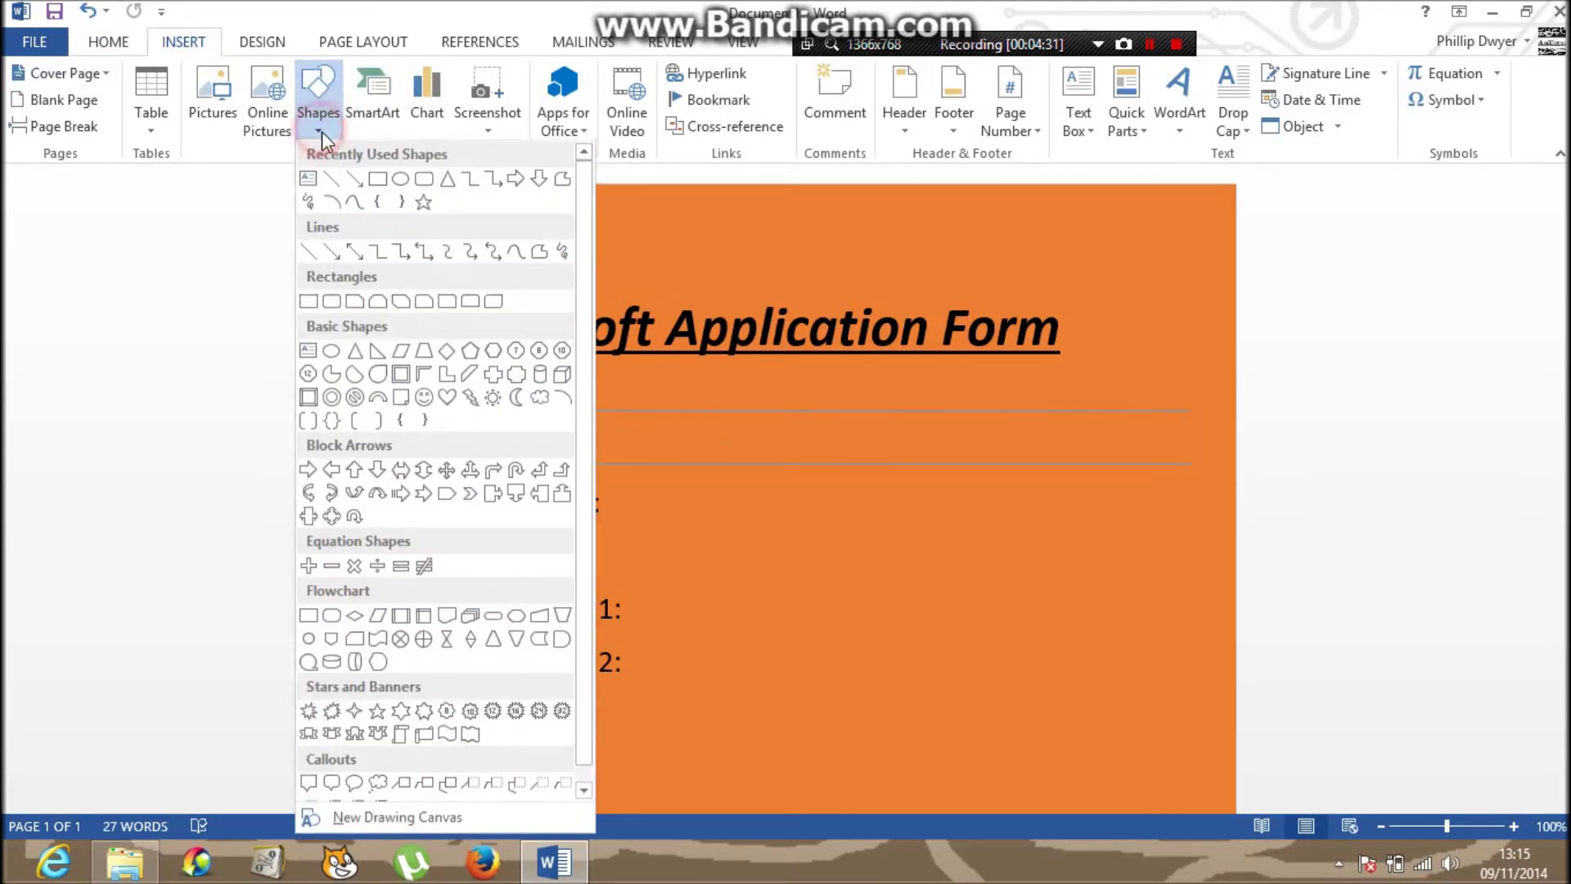
{"action": "left_click", "coordinate": [353, 202]}
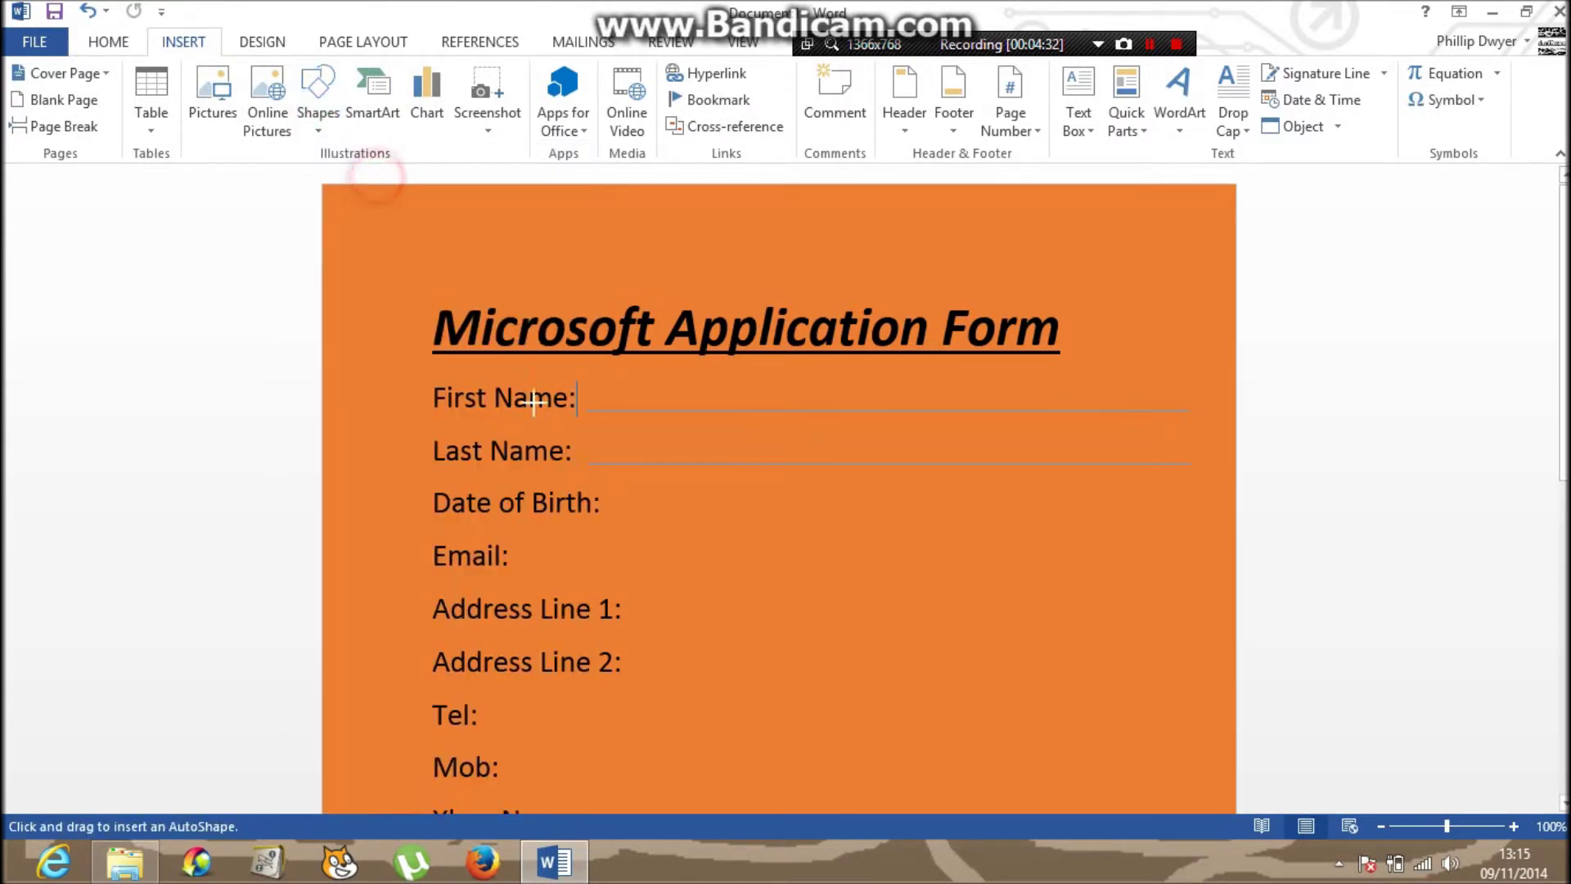
{"action": "left_click", "coordinate": [614, 487]}
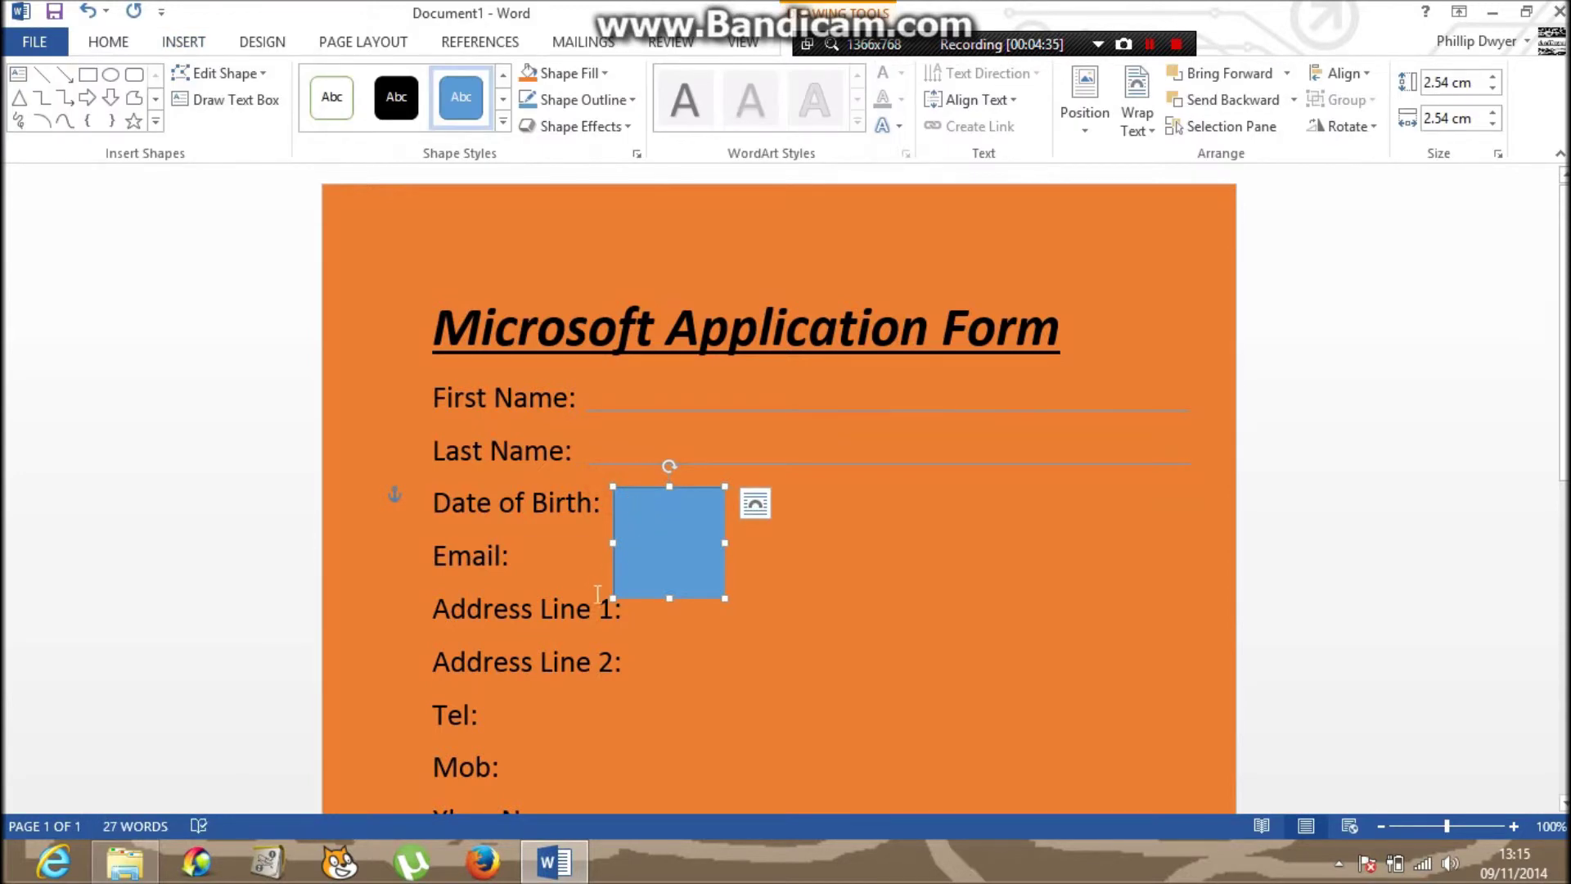
{"action": "left_click_drag", "start_coordinate": [611, 598], "coordinate": [669, 524]}
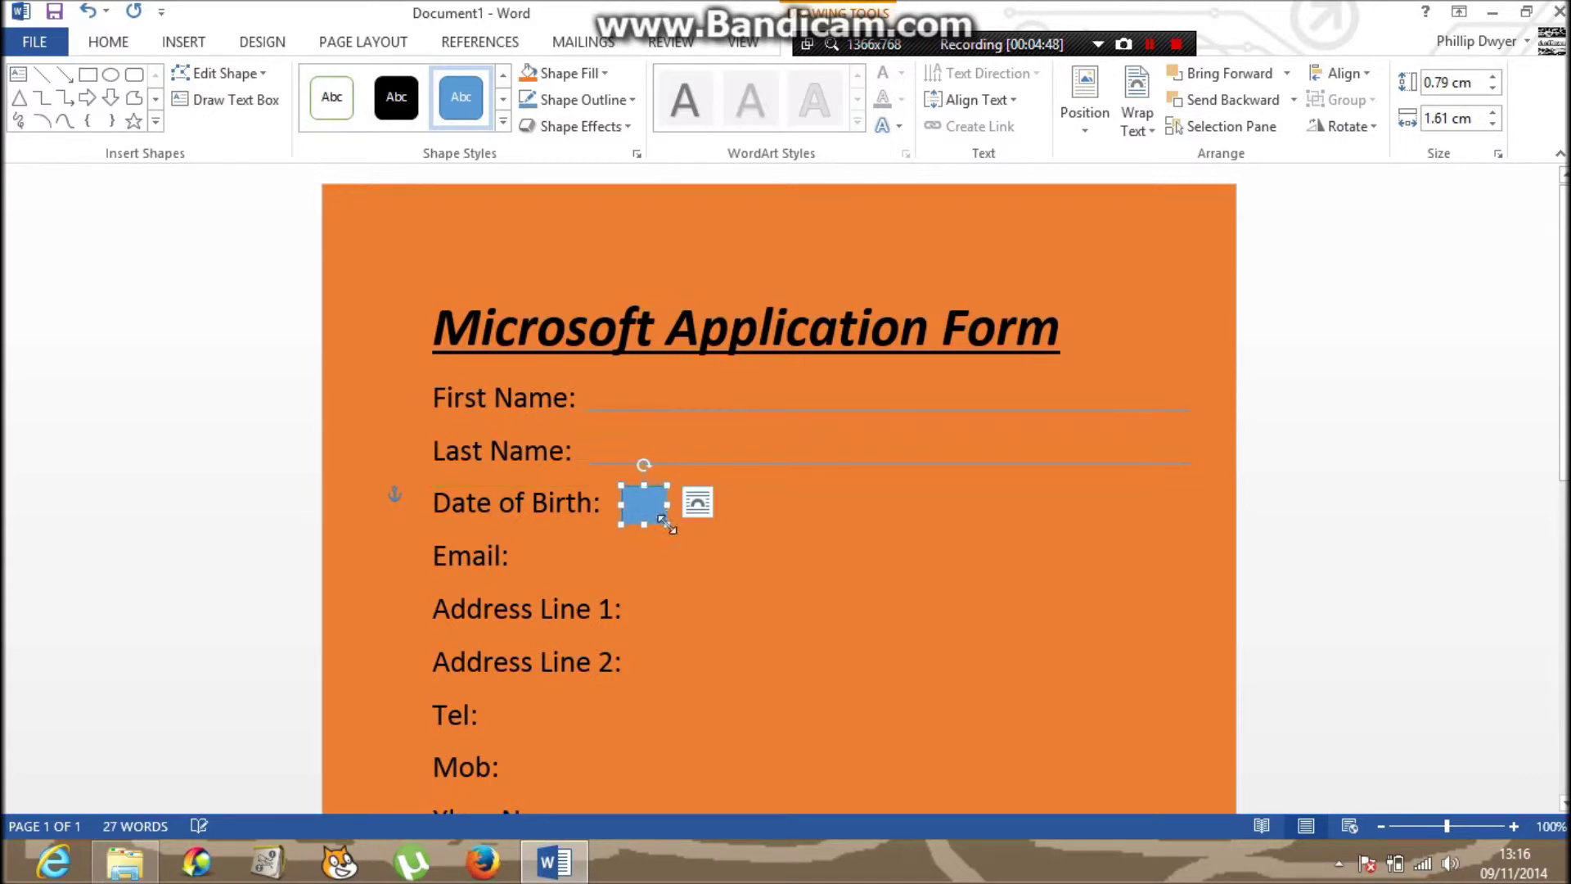
{"action": "left_click", "coordinate": [87, 75]}
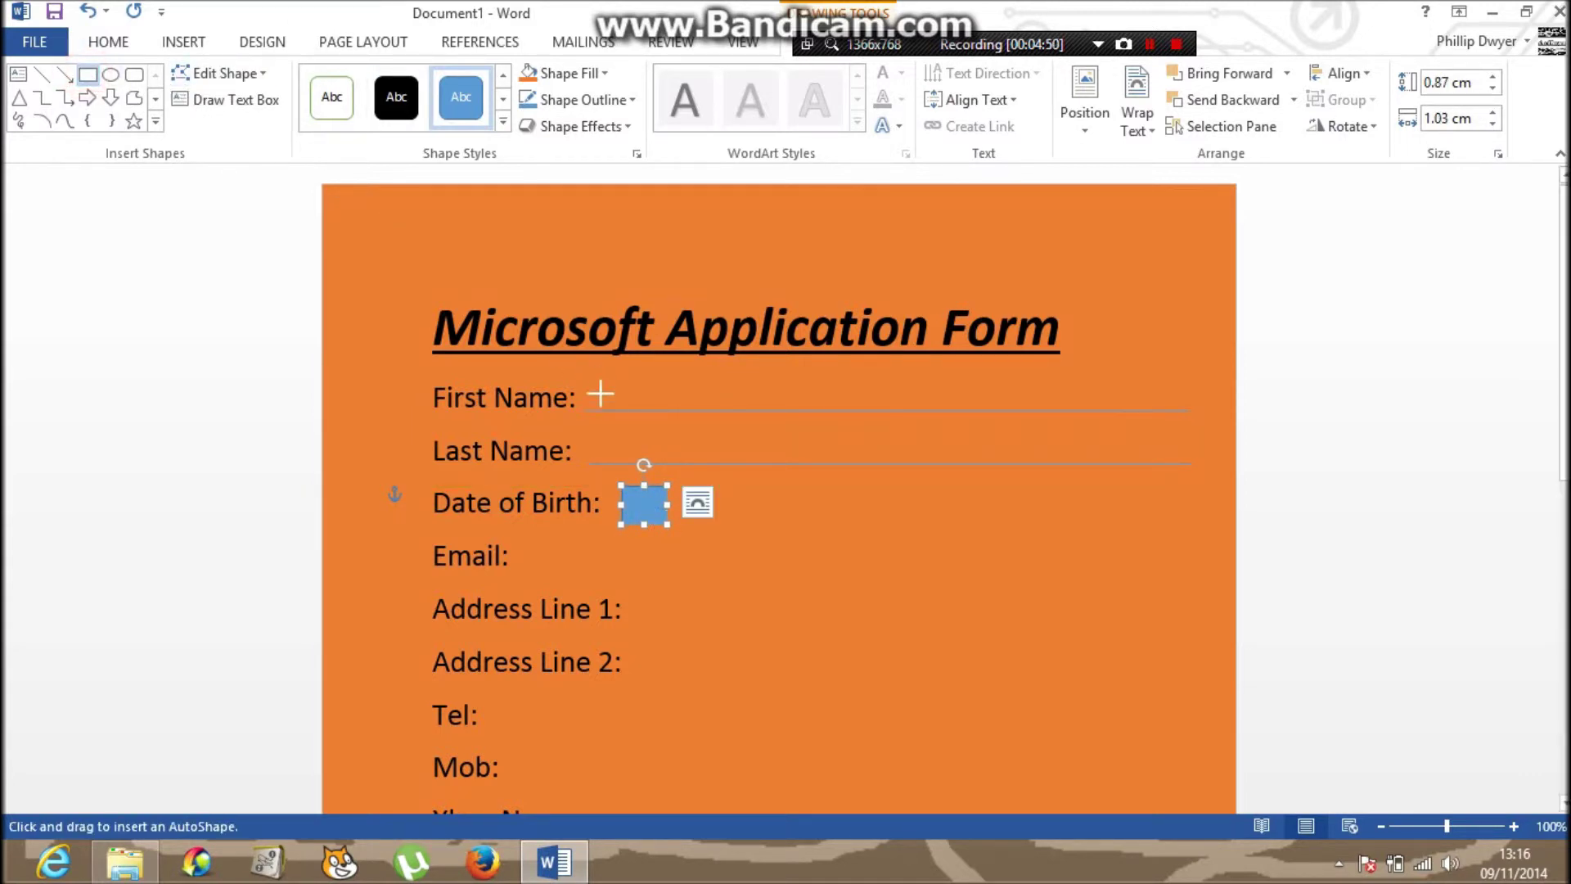
{"action": "left_click", "coordinate": [626, 489]}
{"action": "mouse_move", "coordinate": [625, 488]}
{"action": "left_mouse_down"}
{"action": "mouse_move", "coordinate": [666, 524]}
{"action": "mouse_move", "coordinate": [712, 529]}
{"action": "mouse_move", "coordinate": [691, 499]}
{"action": "mouse_move", "coordinate": [700, 525]}
{"action": "left_mouse_up"}
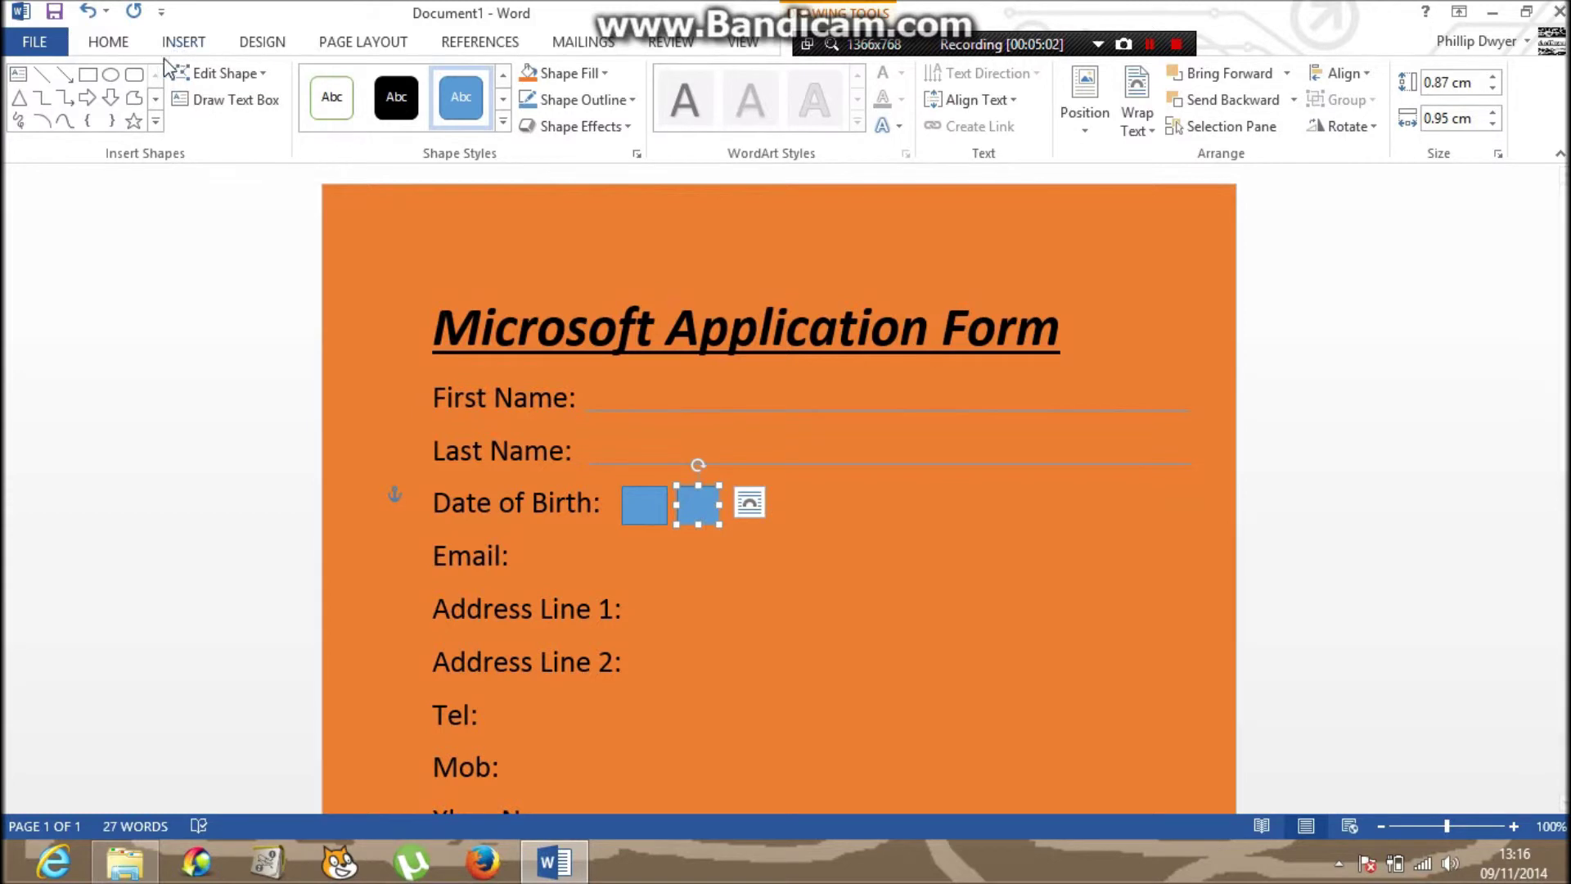
Draw a slanted slash after the first two boxes, then the third and fourth date boxes.
{"action": "left_click", "coordinate": [41, 74]}
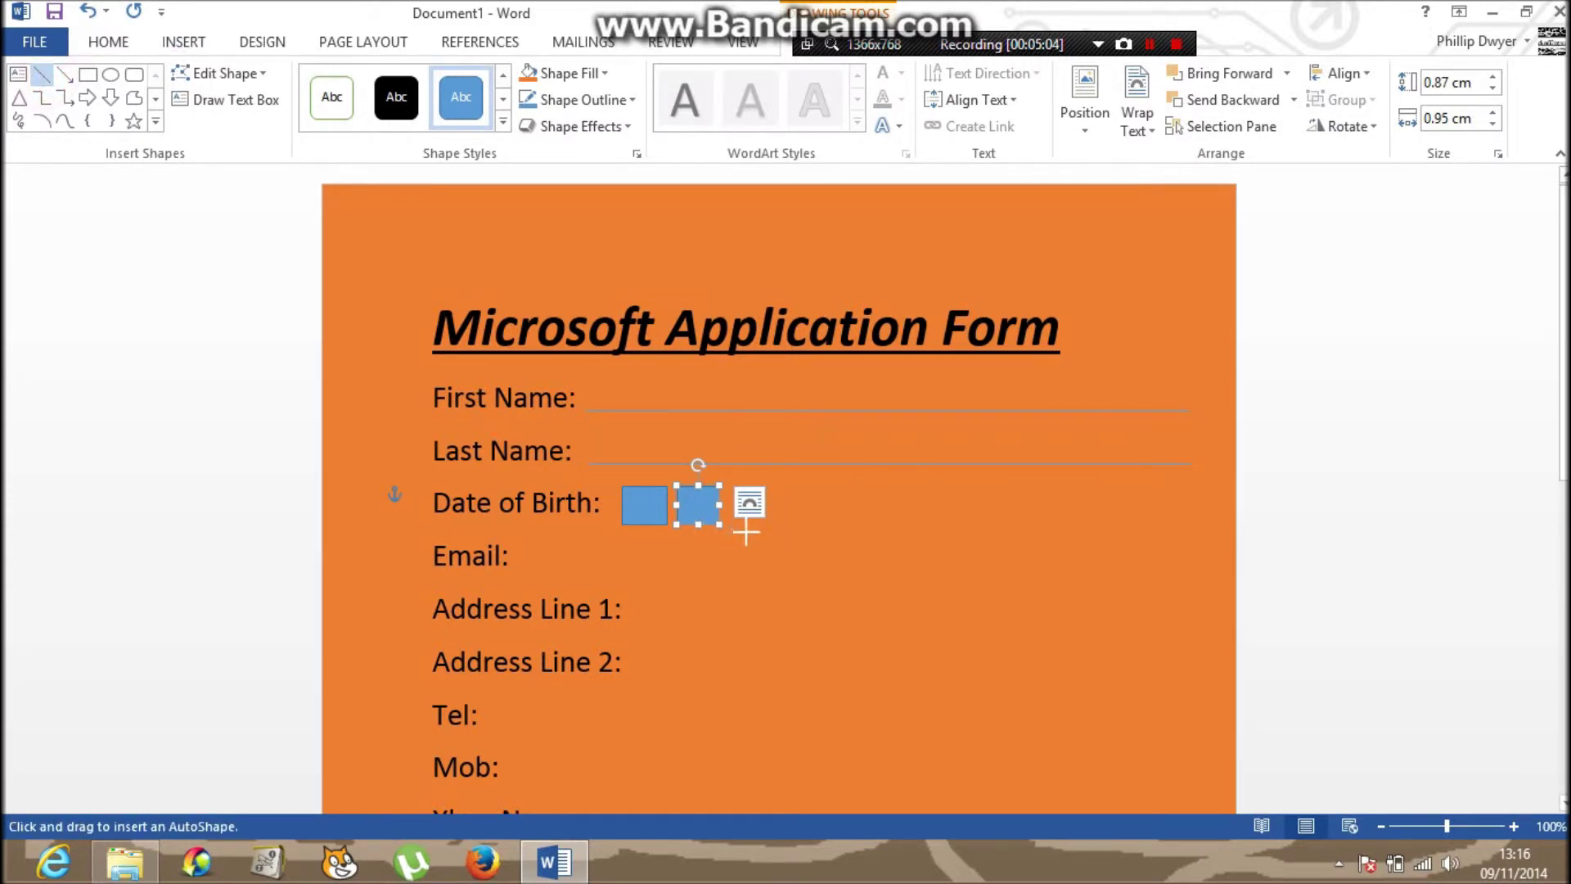
{"action": "left_click_drag", "start_coordinate": [736, 531], "coordinate": [749, 485]}
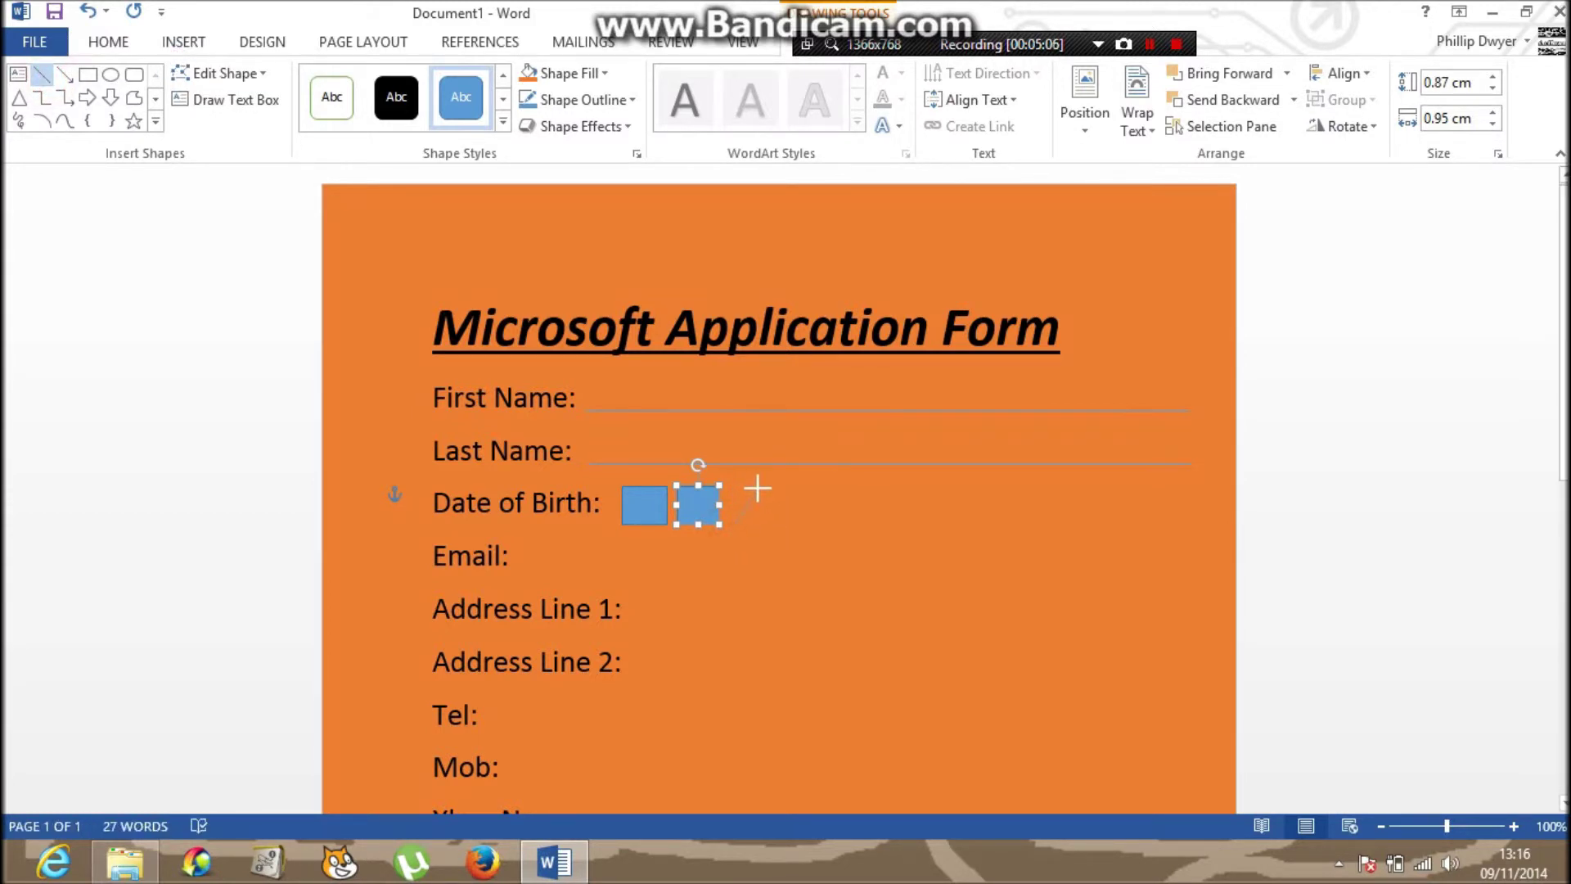
{"action": "left_click_drag", "start_coordinate": [751, 485], "coordinate": [753, 486]}
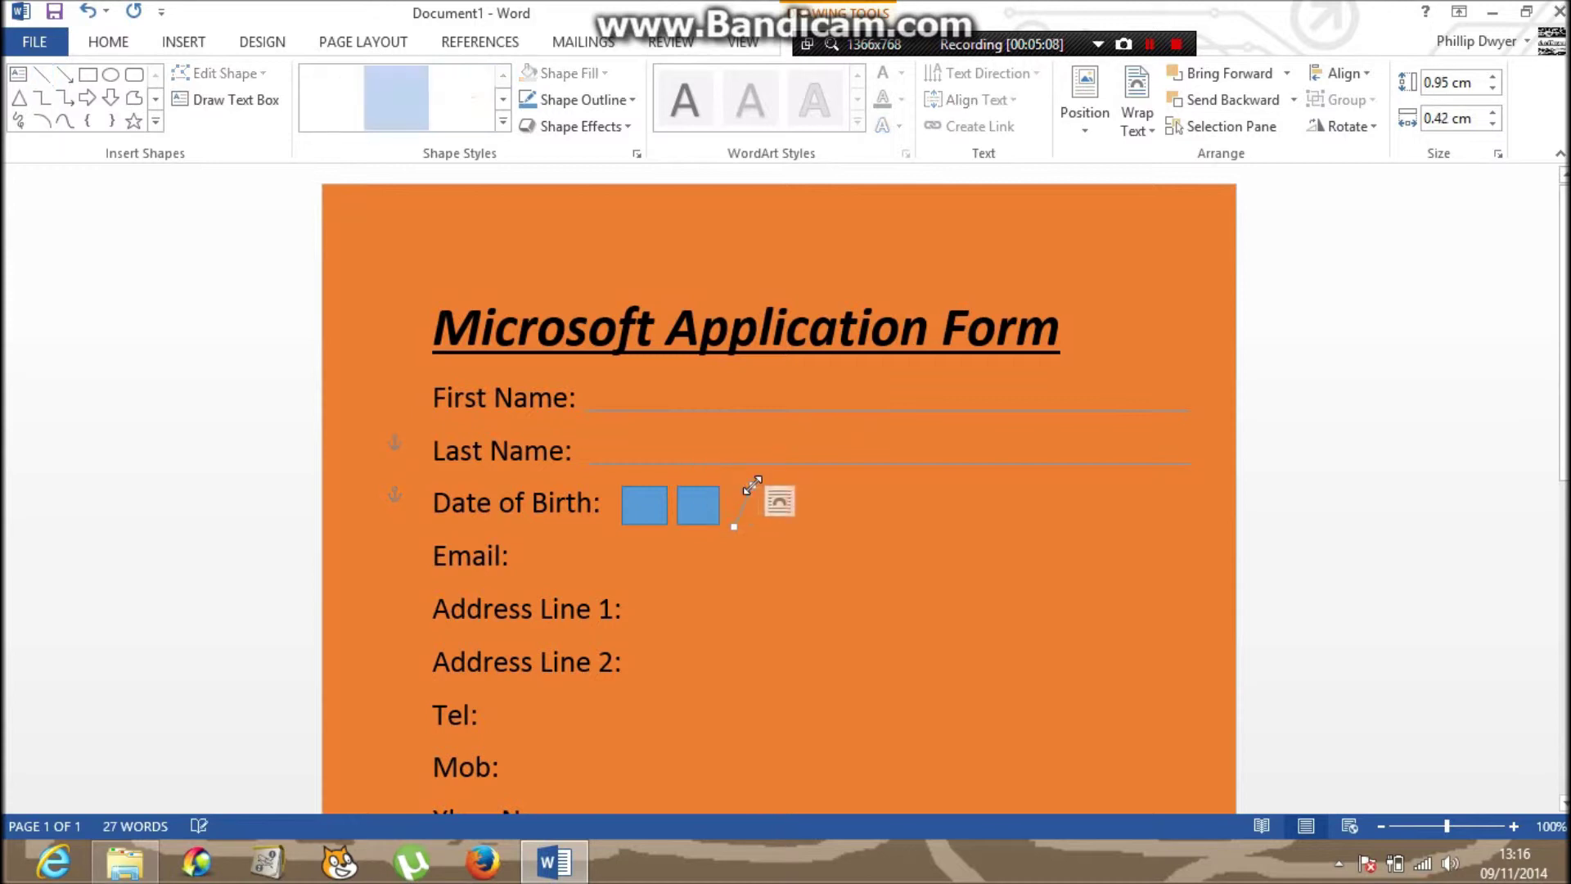
{"action": "left_click", "coordinate": [88, 75]}
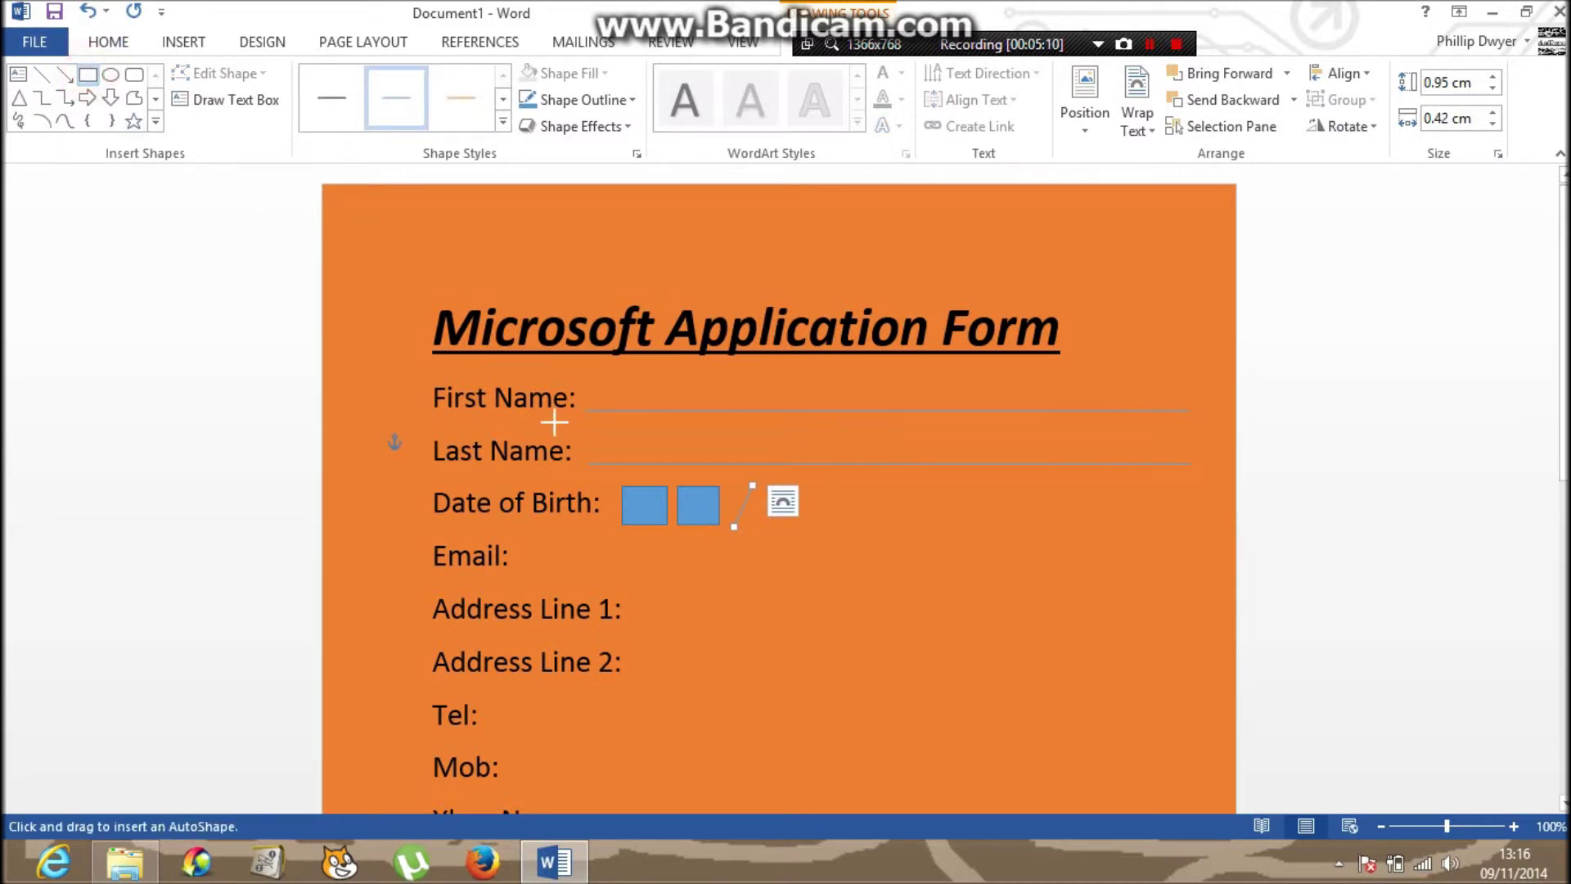
{"action": "mouse_move", "coordinate": [621, 486]}
{"action": "left_mouse_down"}
{"action": "mouse_move", "coordinate": [669, 522]}
{"action": "mouse_move", "coordinate": [810, 516]}
{"action": "mouse_move", "coordinate": [786, 503]}
{"action": "left_mouse_up"}
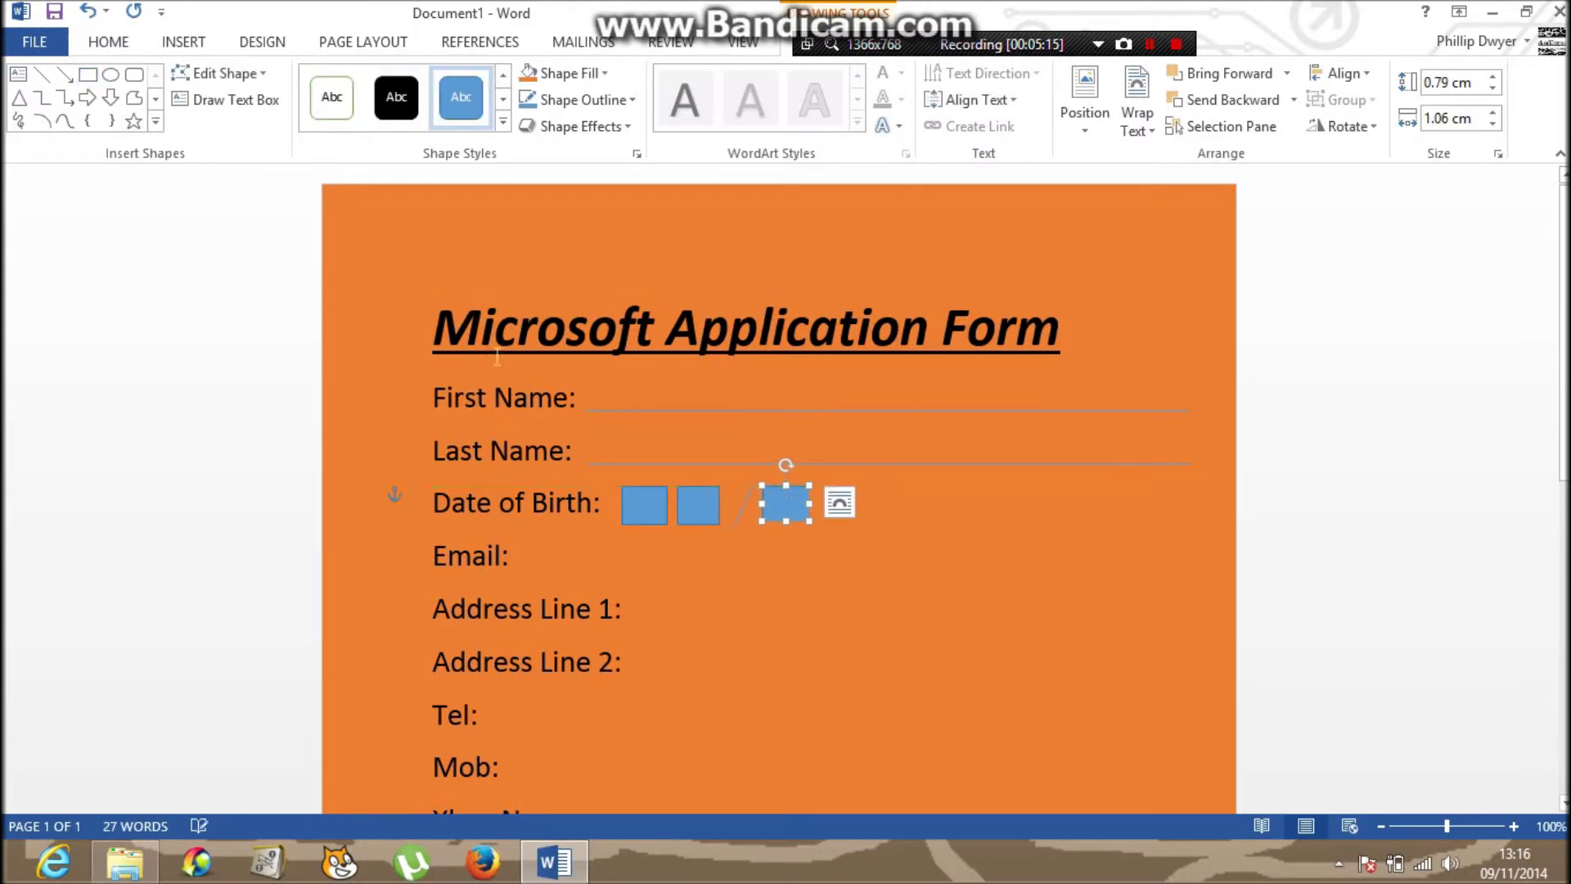
{"action": "left_click", "coordinate": [86, 75]}
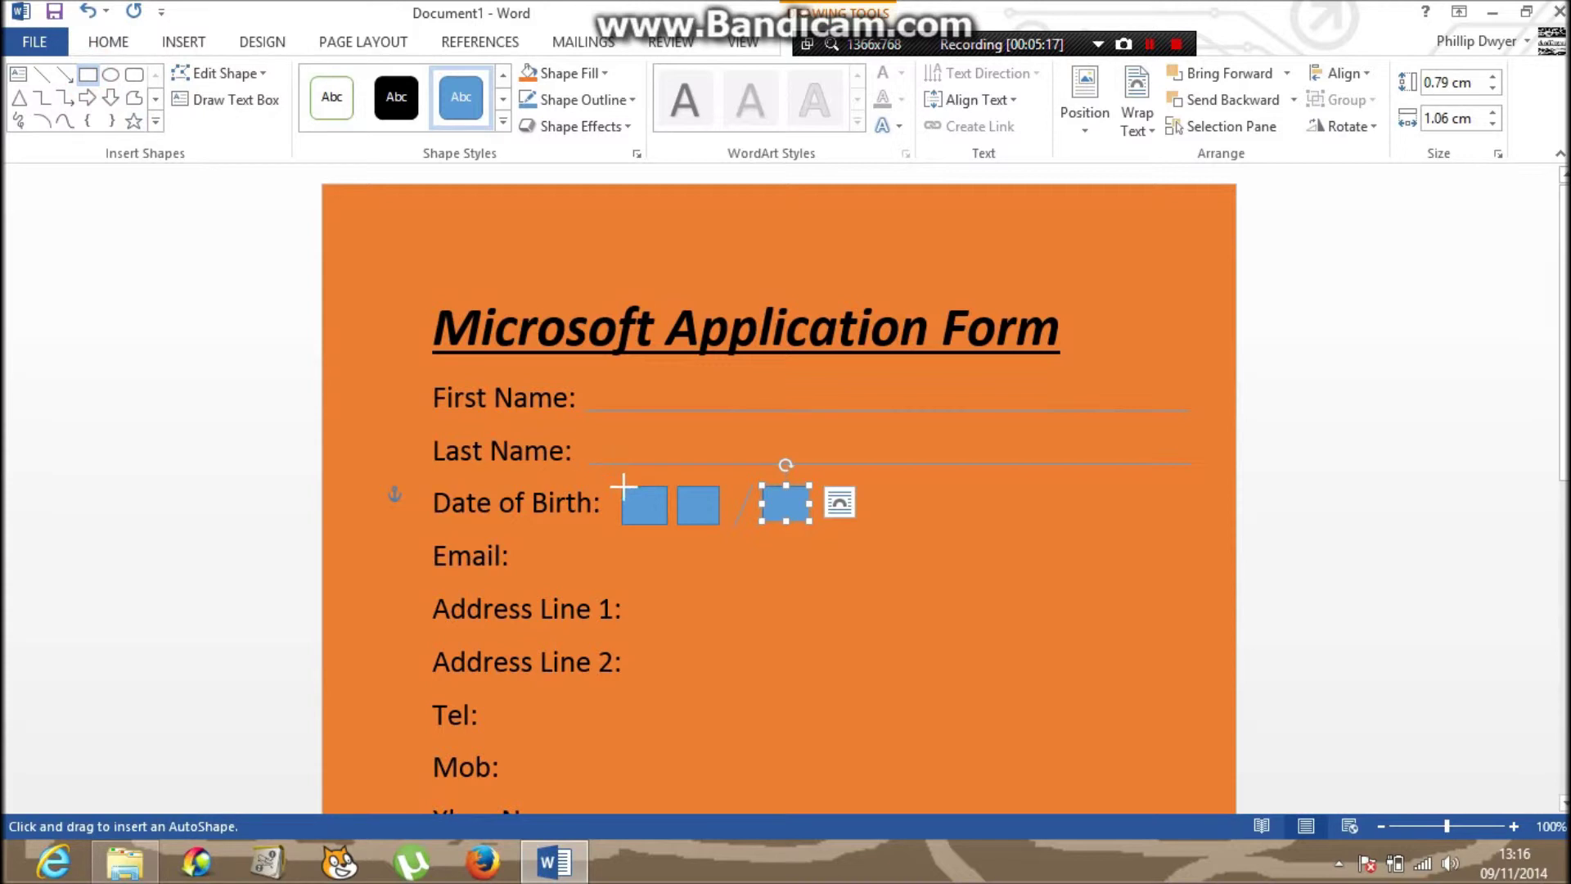
{"action": "mouse_move", "coordinate": [624, 488]}
{"action": "left_mouse_down"}
{"action": "mouse_move", "coordinate": [669, 523]}
{"action": "mouse_move", "coordinate": [900, 552]}
{"action": "mouse_move", "coordinate": [836, 505]}
{"action": "mouse_move", "coordinate": [854, 505]}
{"action": "left_mouse_up"}
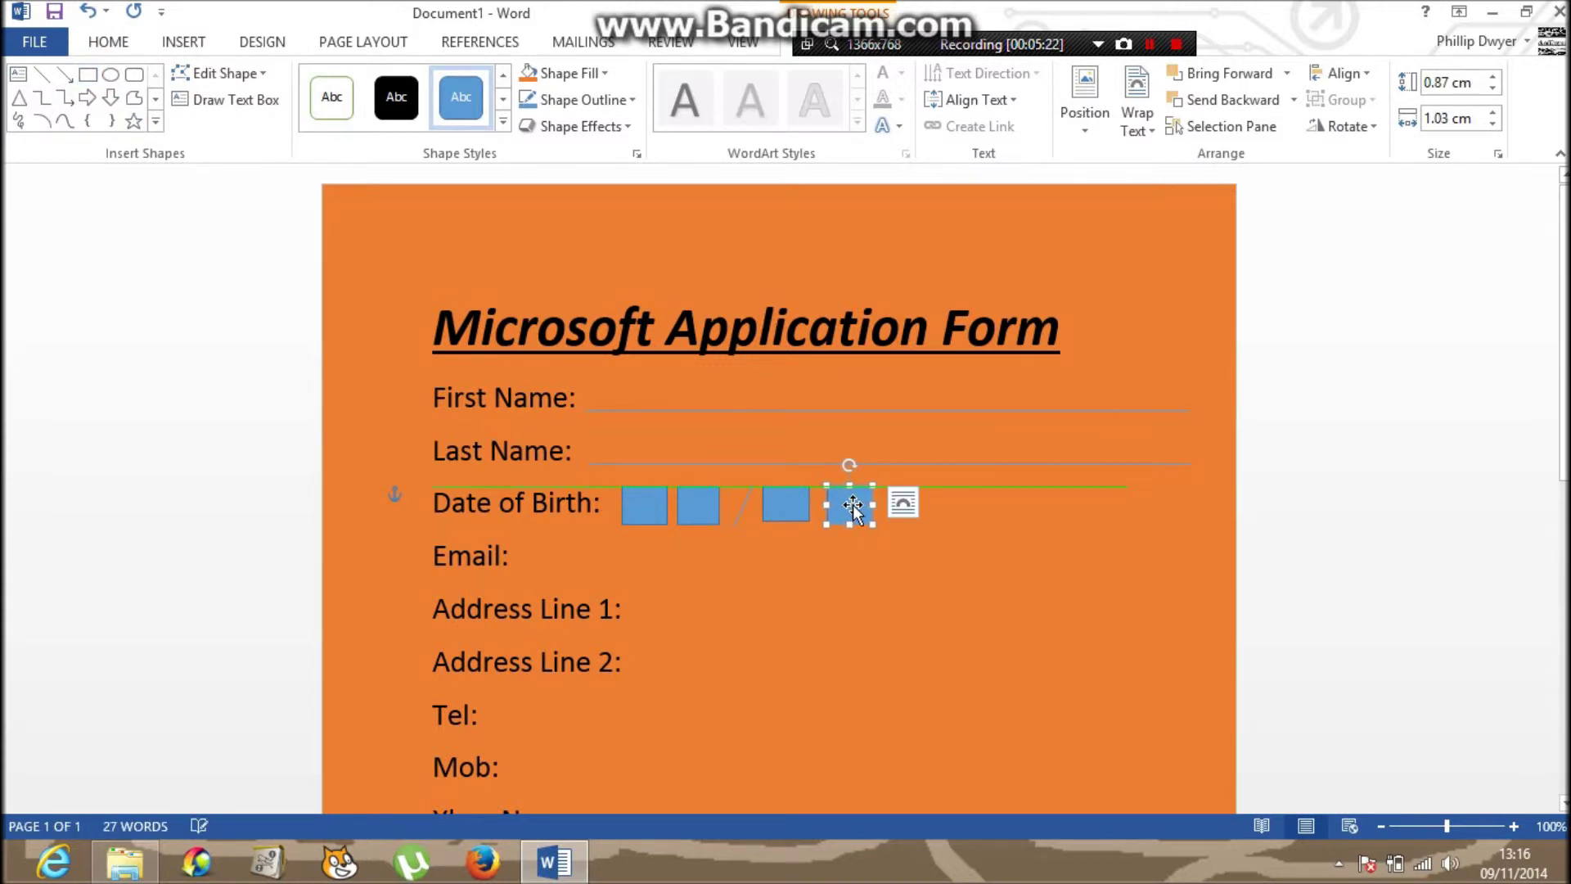
Draw the second slanted slash and start the year boxes after it.
{"action": "left_click", "coordinate": [41, 74]}
{"action": "left_click_drag", "start_coordinate": [886, 530], "coordinate": [914, 488]}
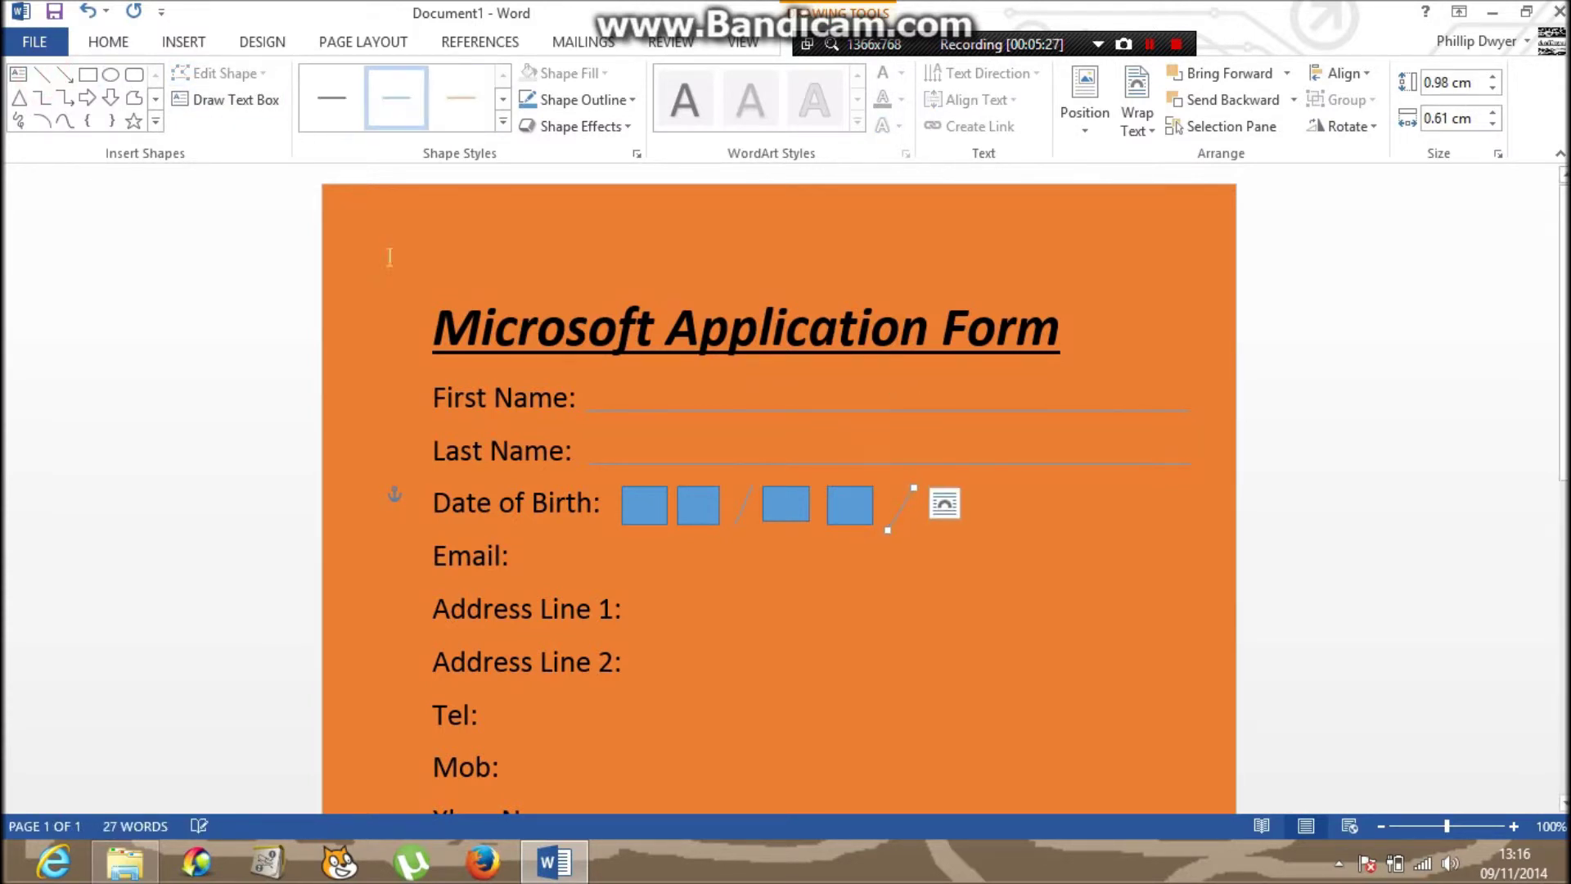
{"action": "left_click", "coordinate": [88, 75]}
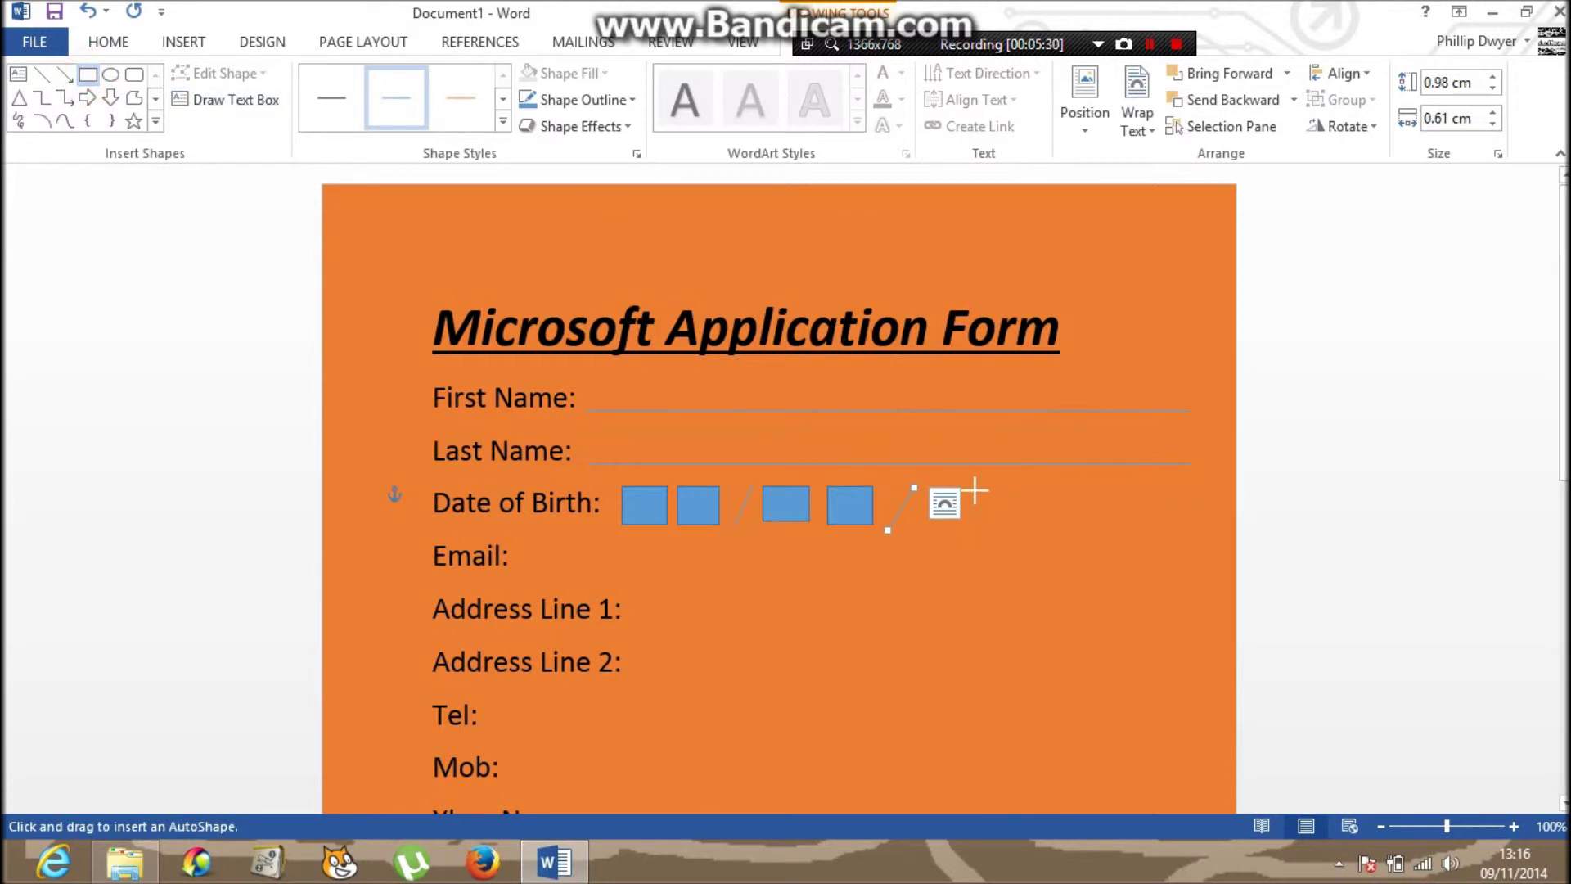
{"action": "mouse_move", "coordinate": [975, 491]}
{"action": "left_mouse_down"}
{"action": "mouse_move", "coordinate": [1034, 542]}
{"action": "mouse_move", "coordinate": [958, 507]}
{"action": "left_mouse_up"}
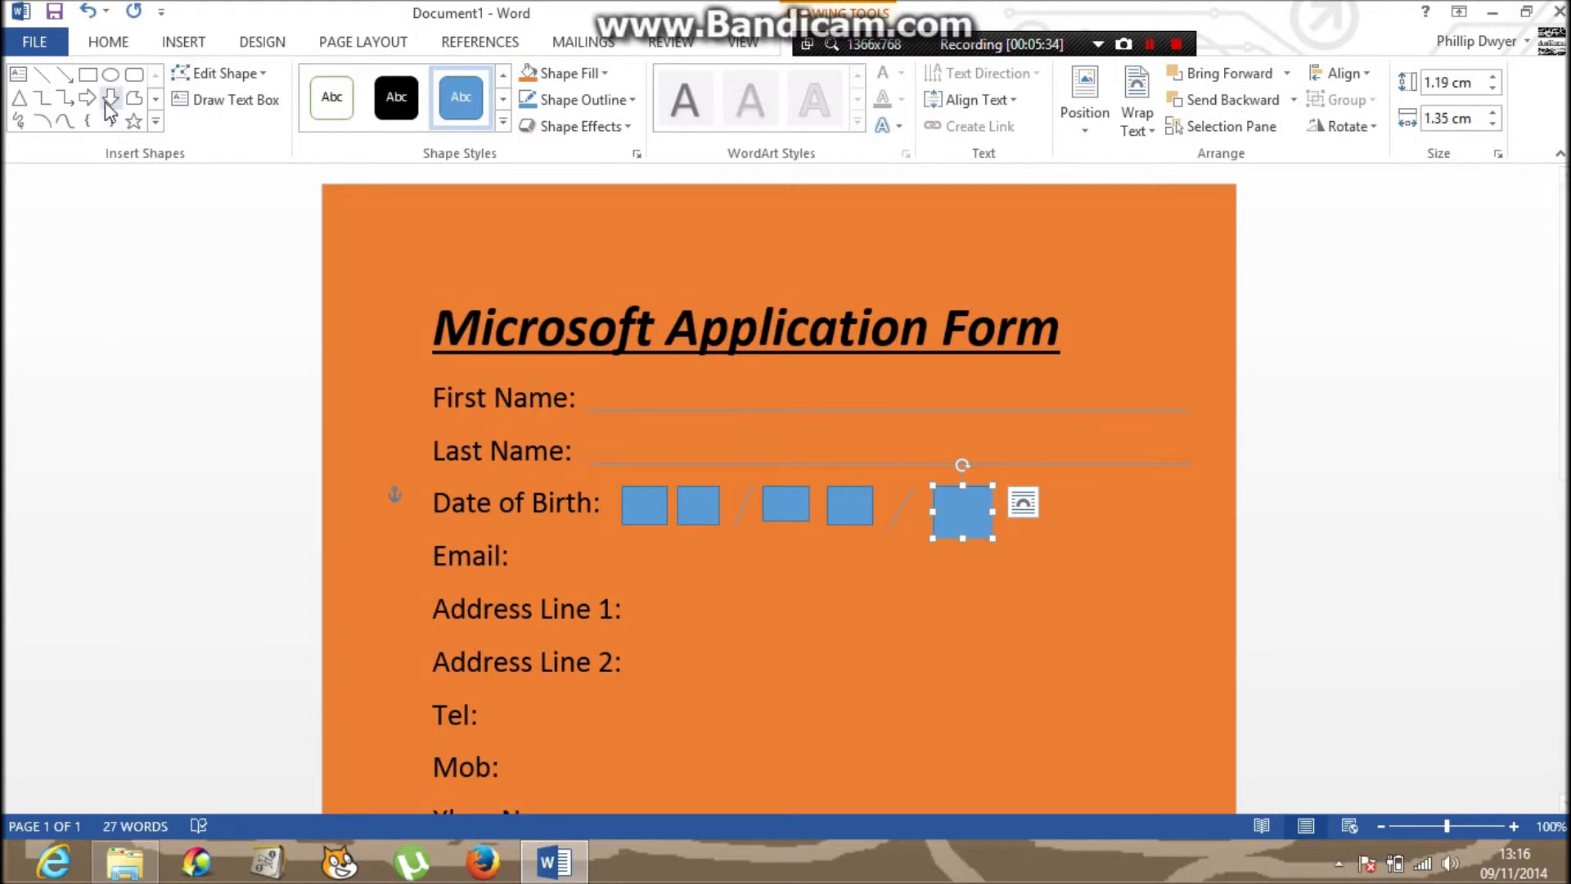
{"action": "left_click", "coordinate": [87, 74]}
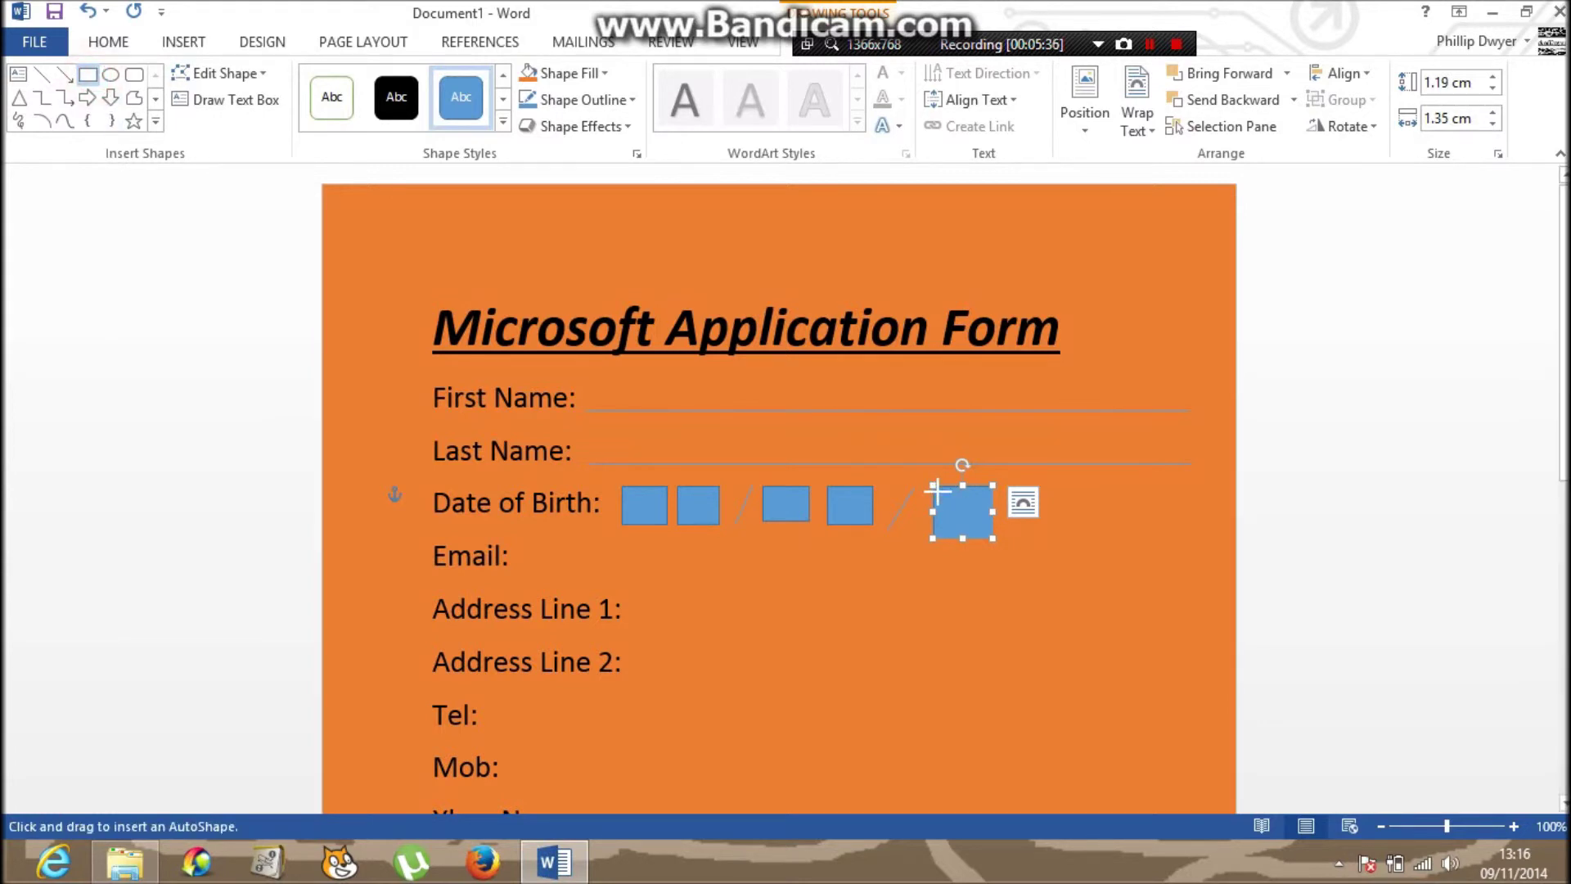
{"action": "left_click_drag", "start_coordinate": [937, 490], "coordinate": [985, 509]}
{"action": "left_click", "coordinate": [88, 76]}
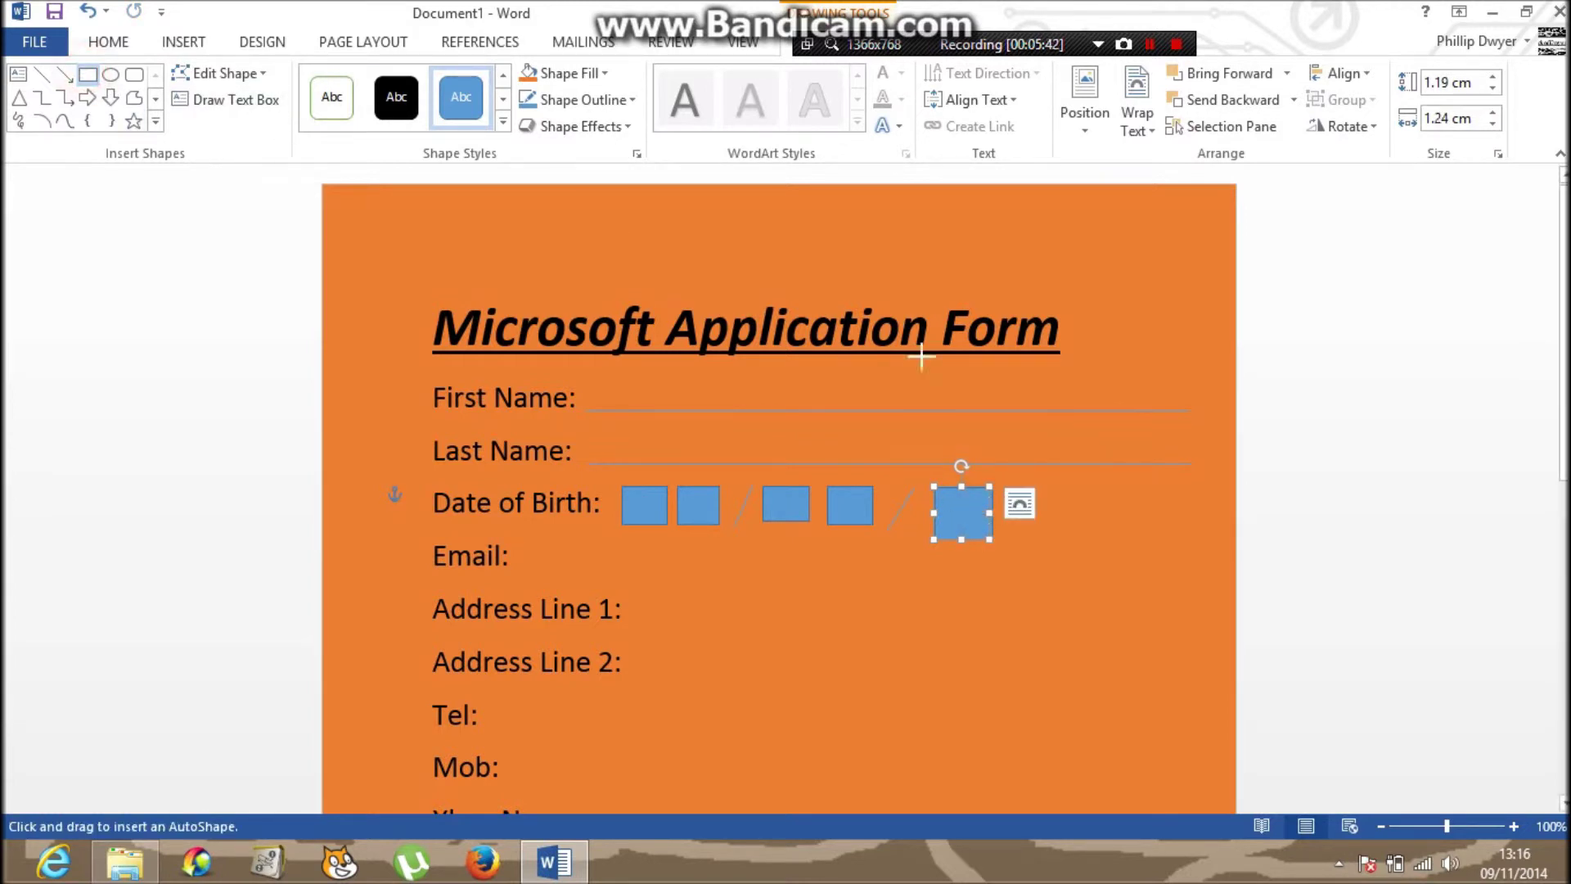
{"action": "key", "text": "Escape"}
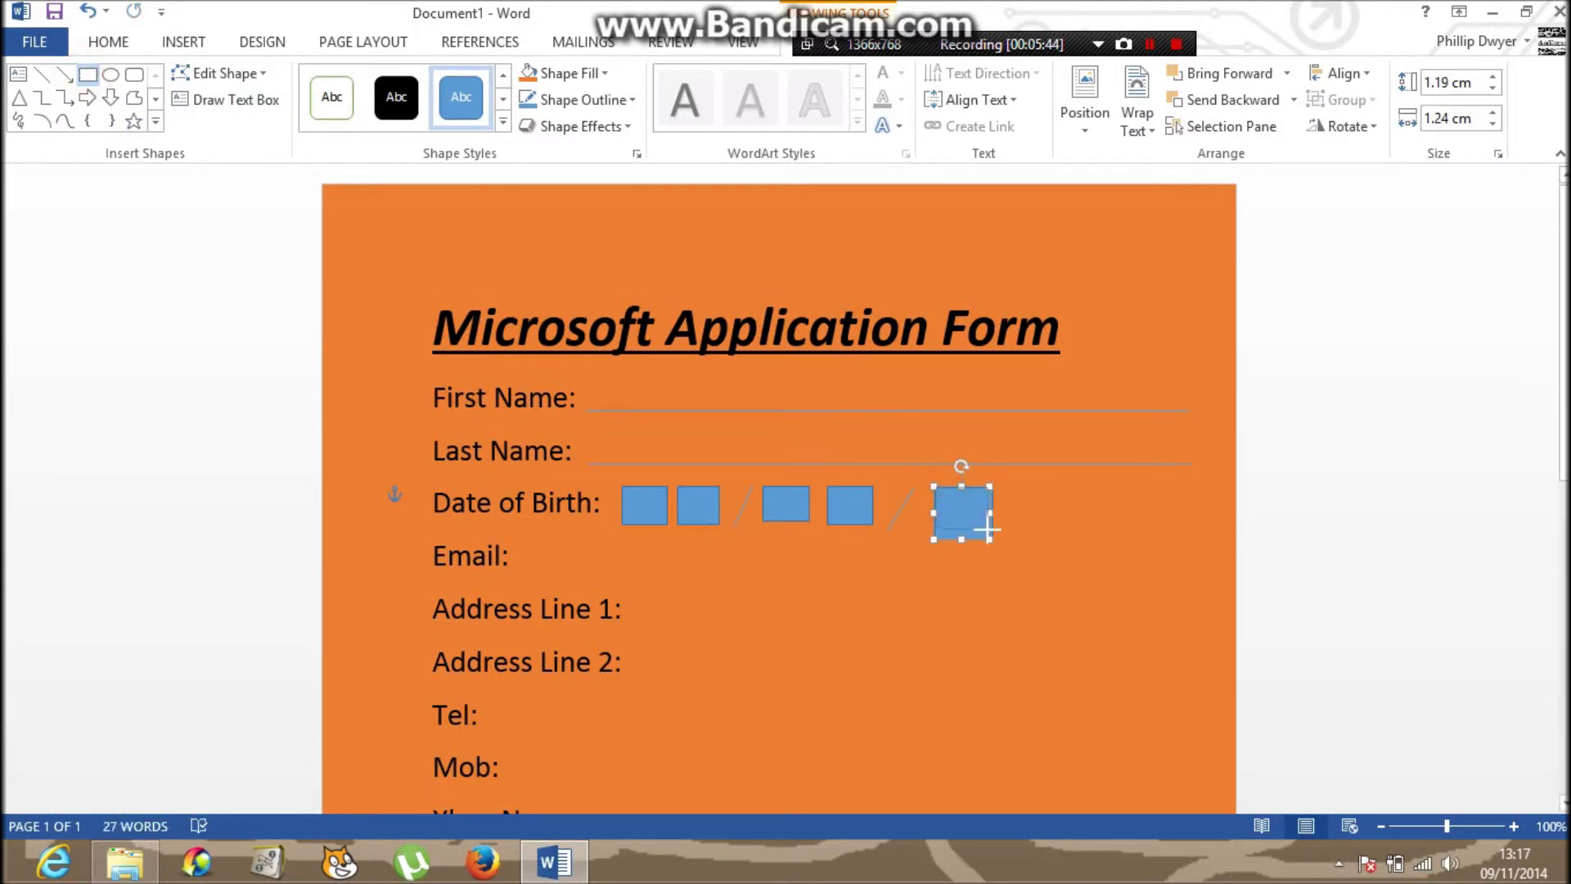
{"action": "left_click_drag", "start_coordinate": [989, 537], "coordinate": [986, 537]}
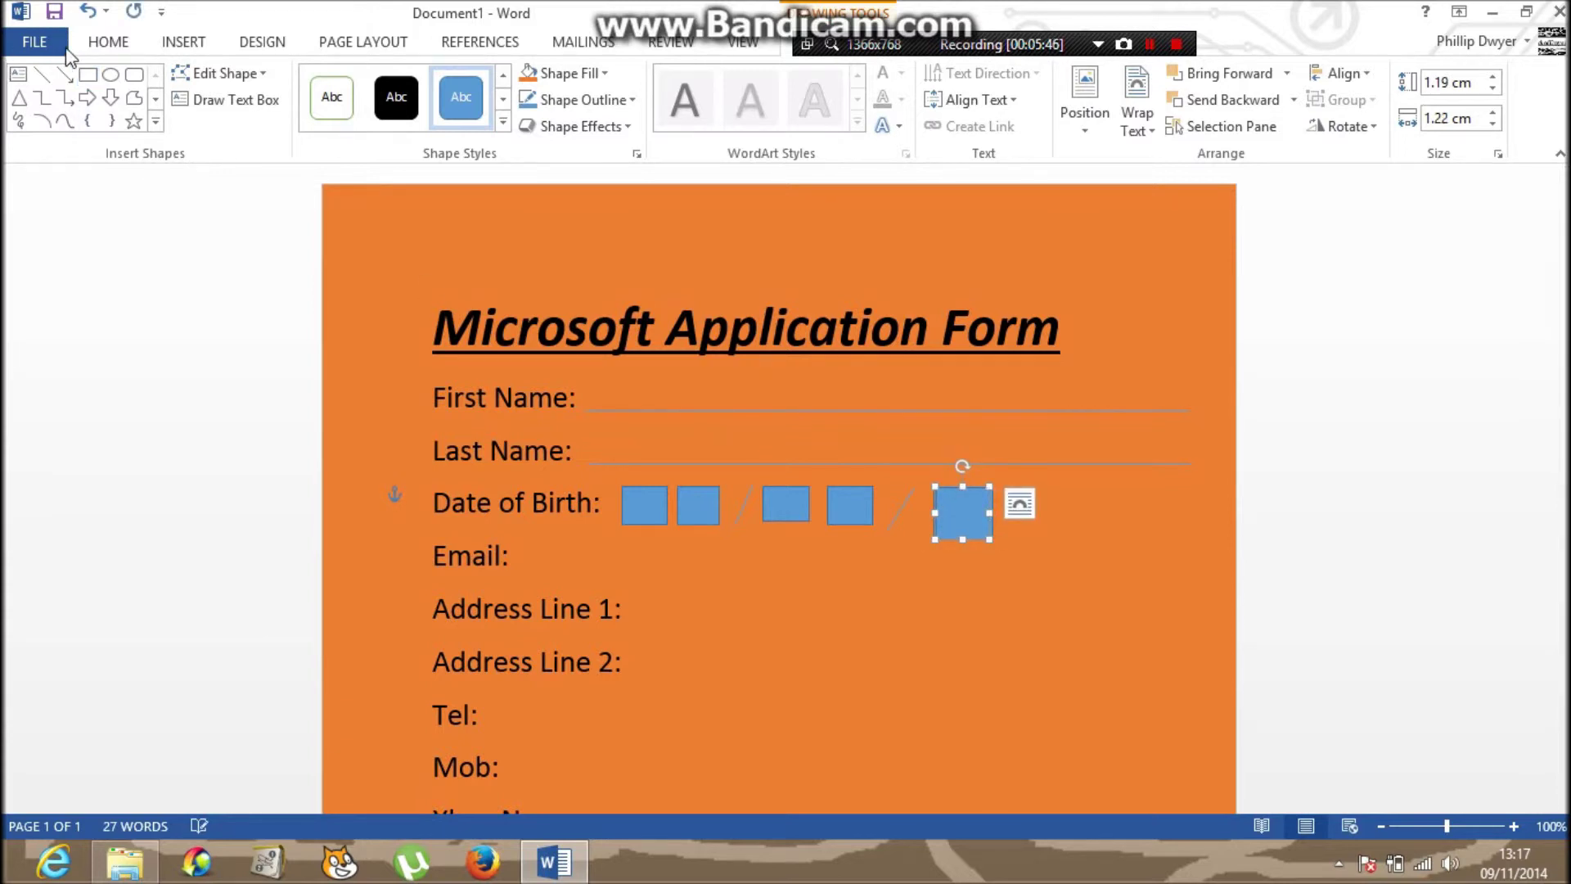
{"action": "left_click", "coordinate": [88, 75]}
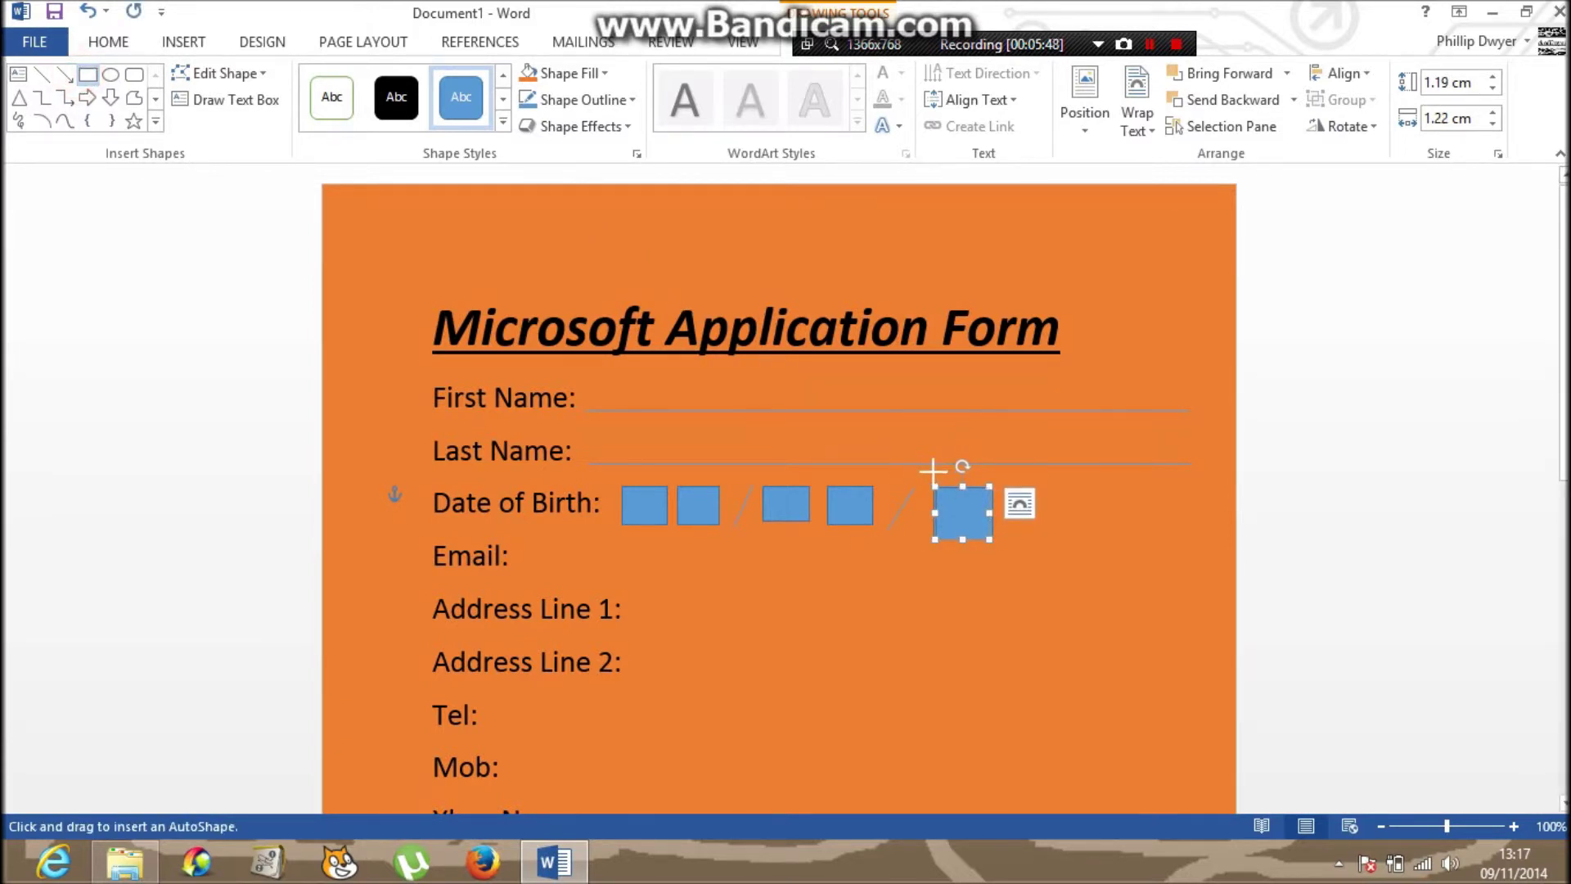
{"action": "left_click_drag", "start_coordinate": [937, 486], "coordinate": [993, 542]}
Pull the overlapping year boxes apart and line them up in a row.
{"action": "left_click", "coordinate": [964, 513]}
{"action": "left_click_drag", "start_coordinate": [1097, 510], "coordinate": [1137, 509]}
{"action": "left_click_drag", "start_coordinate": [933, 512], "coordinate": [1048, 515]}
{"action": "left_click", "coordinate": [955, 515]}
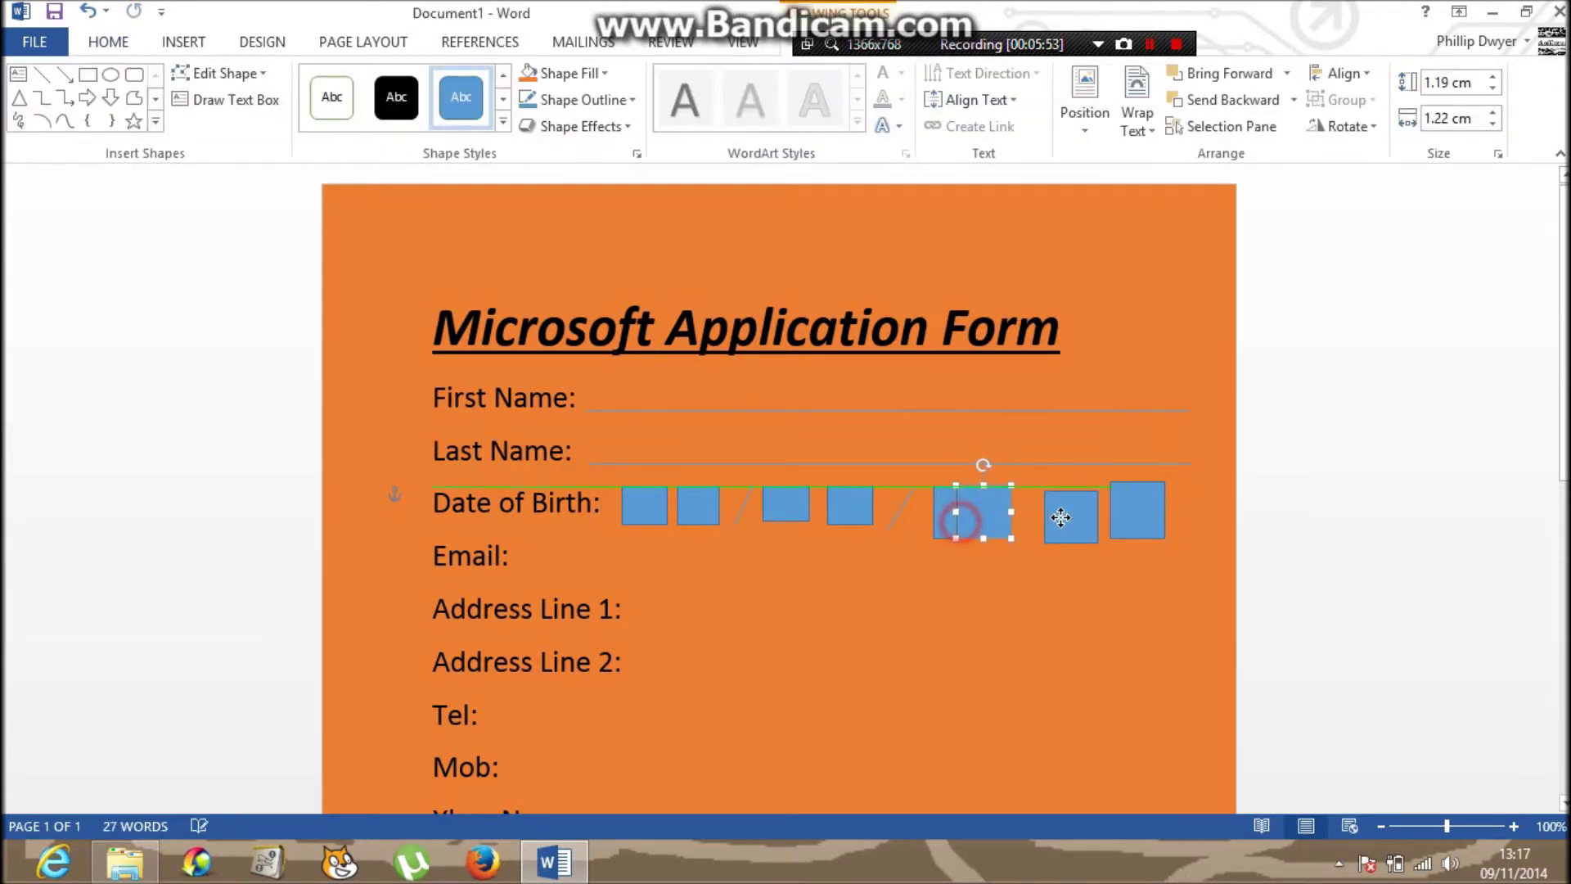
{"action": "left_click", "coordinate": [938, 513]}
{"action": "left_click_drag", "start_coordinate": [939, 513], "coordinate": [929, 515]}
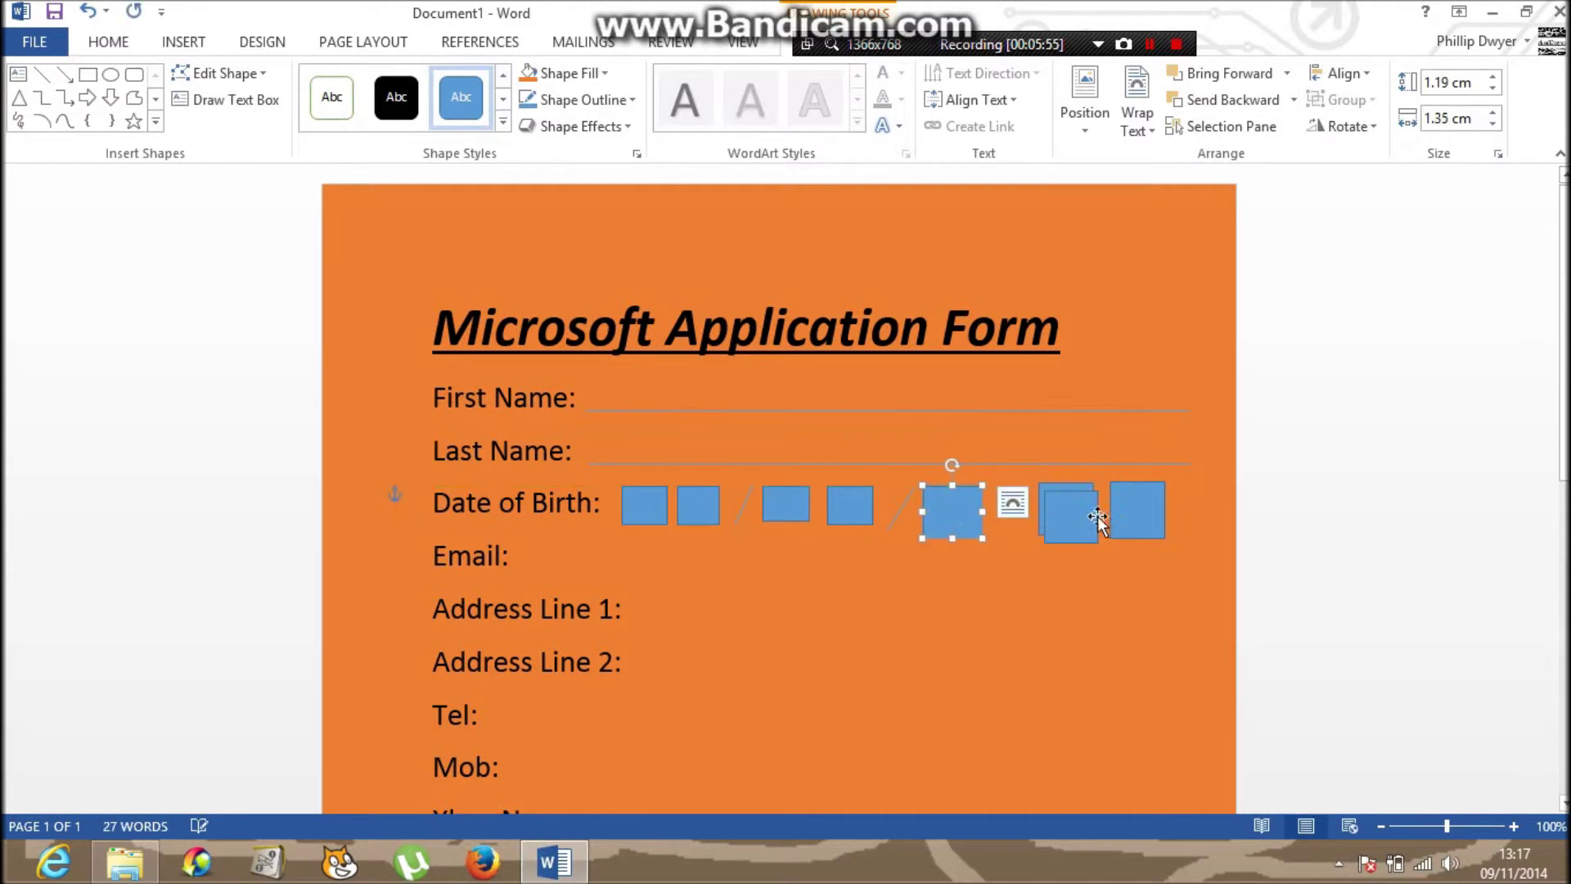
{"action": "left_click_drag", "start_coordinate": [1142, 509], "coordinate": [1179, 509]}
{"action": "left_click_drag", "start_coordinate": [1072, 516], "coordinate": [1085, 517]}
Space the four year boxes evenly, placing the last one at the row end.
{"action": "left_click", "coordinate": [1165, 519]}
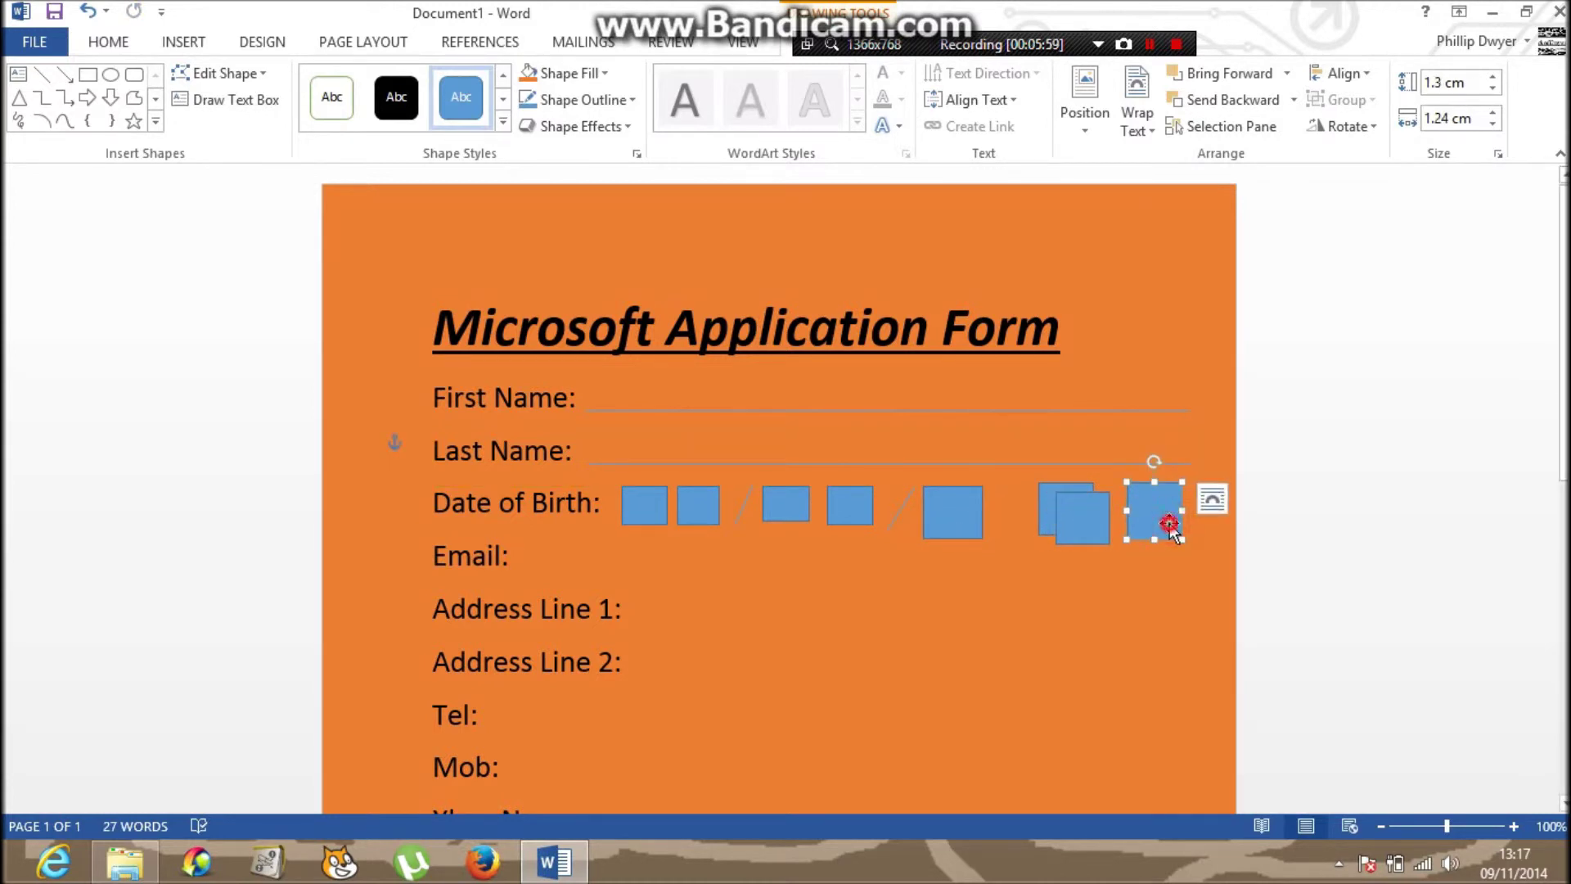
{"action": "left_click_drag", "start_coordinate": [1154, 514], "coordinate": [1196, 513]}
{"action": "left_click_drag", "start_coordinate": [1096, 526], "coordinate": [999, 516]}
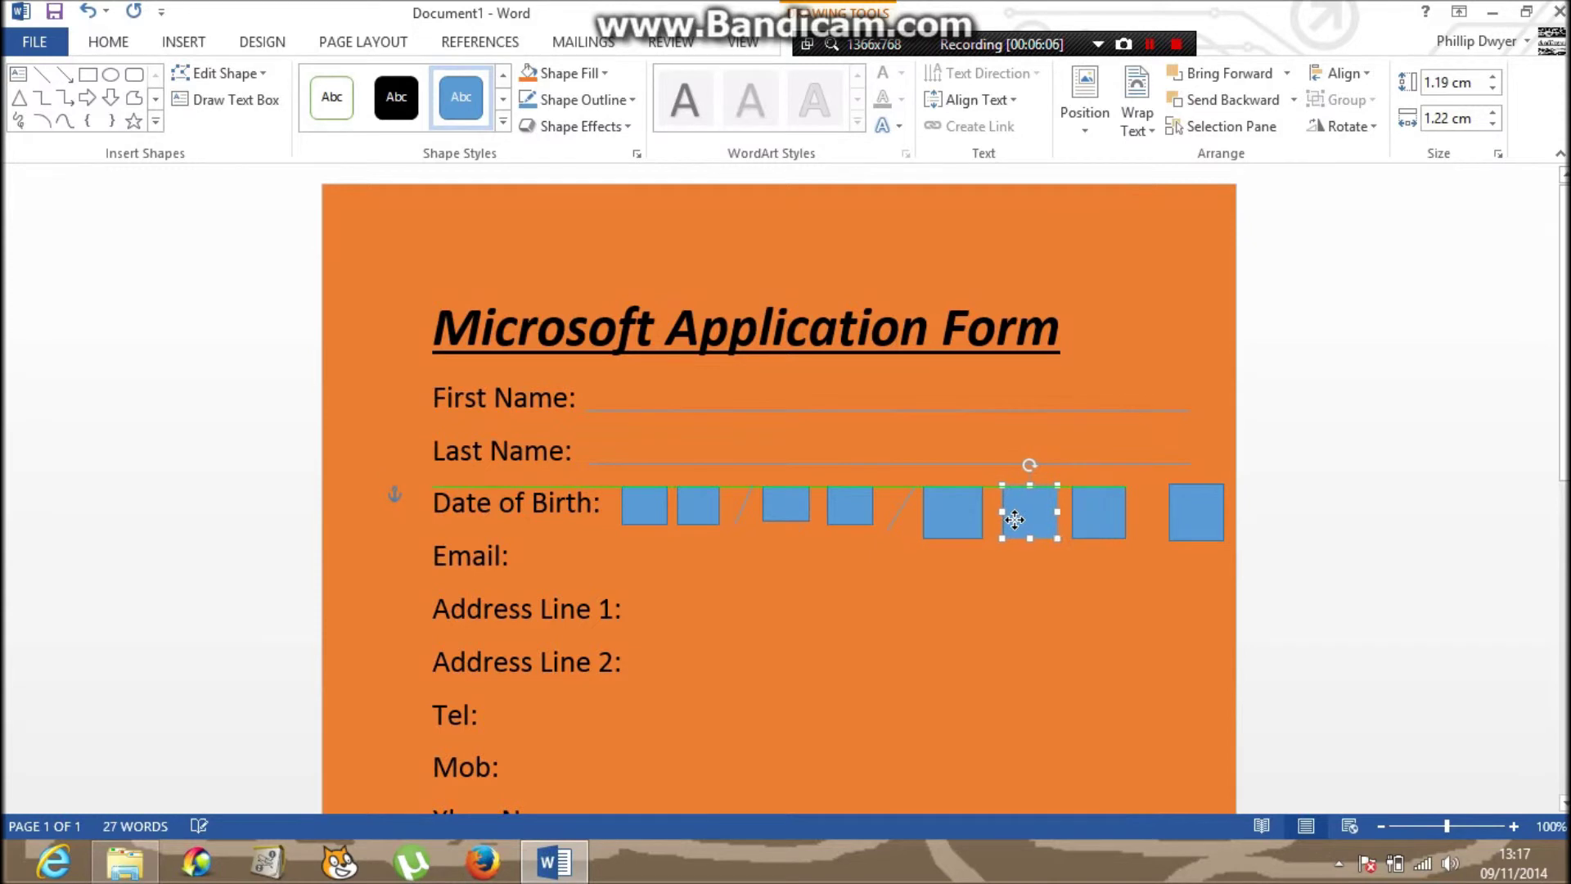
{"action": "left_click", "coordinate": [1113, 512]}
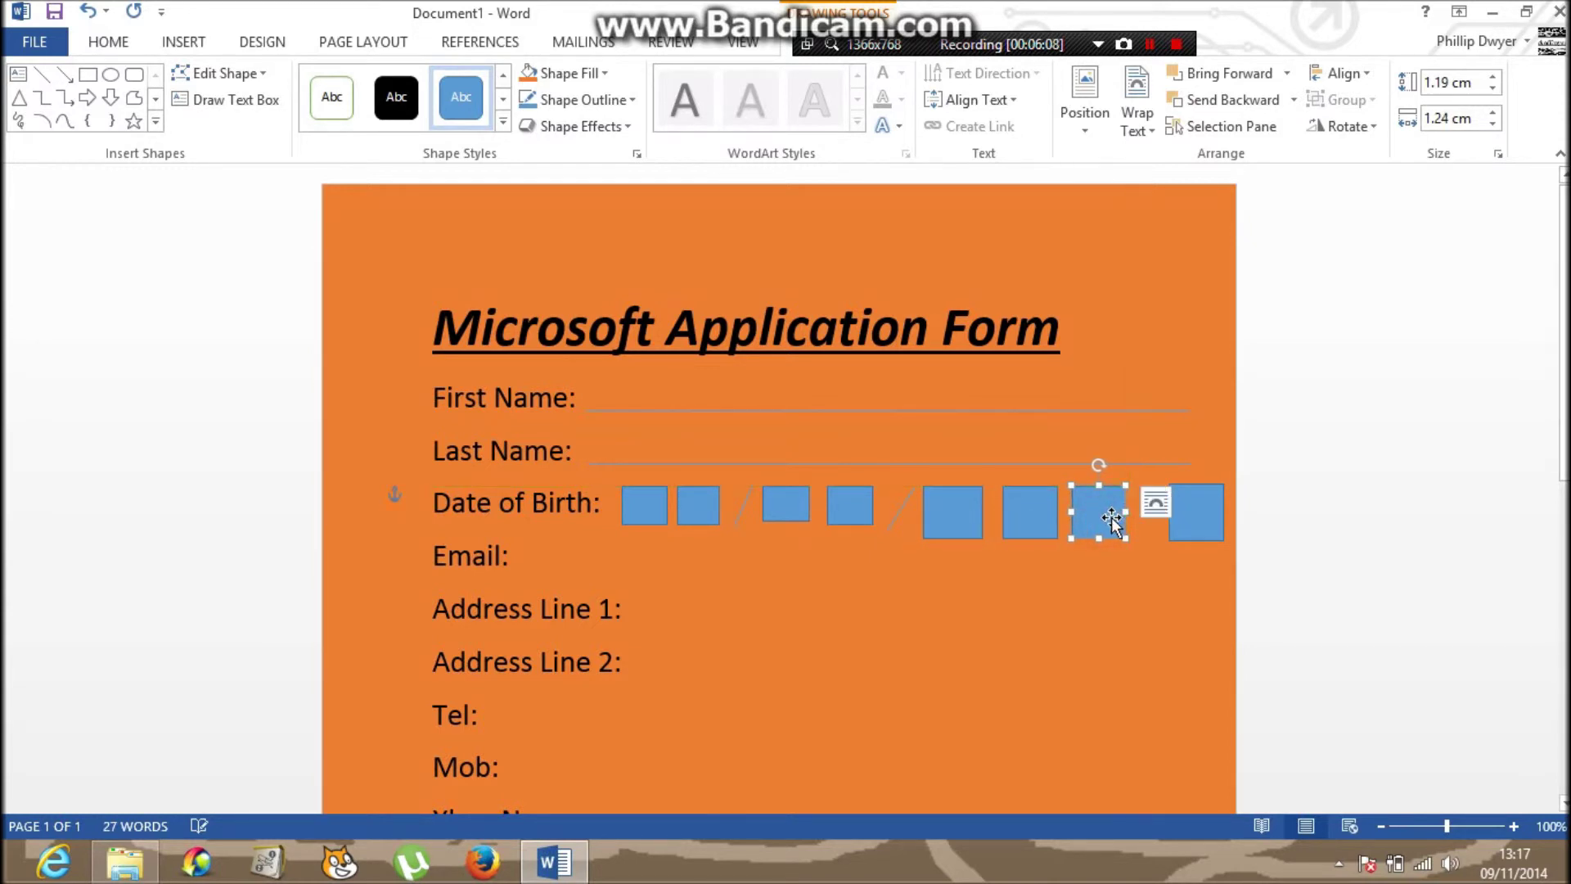
{"action": "left_click", "coordinate": [1193, 515]}
{"action": "left_click_drag", "start_coordinate": [1189, 519], "coordinate": [1172, 524]}
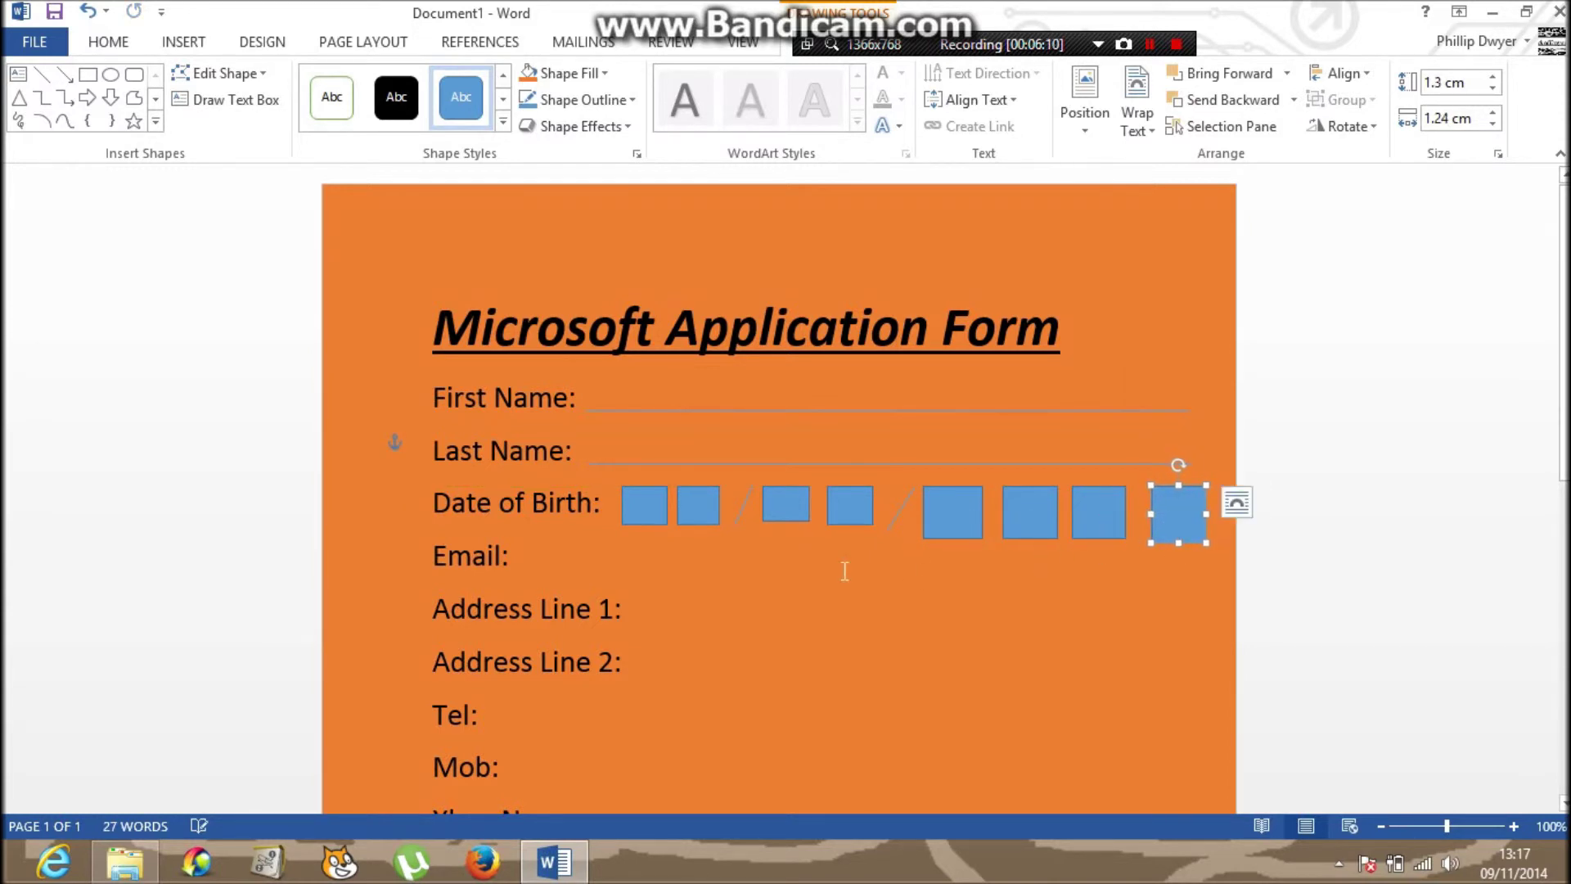
{"action": "left_click", "coordinate": [40, 74]}
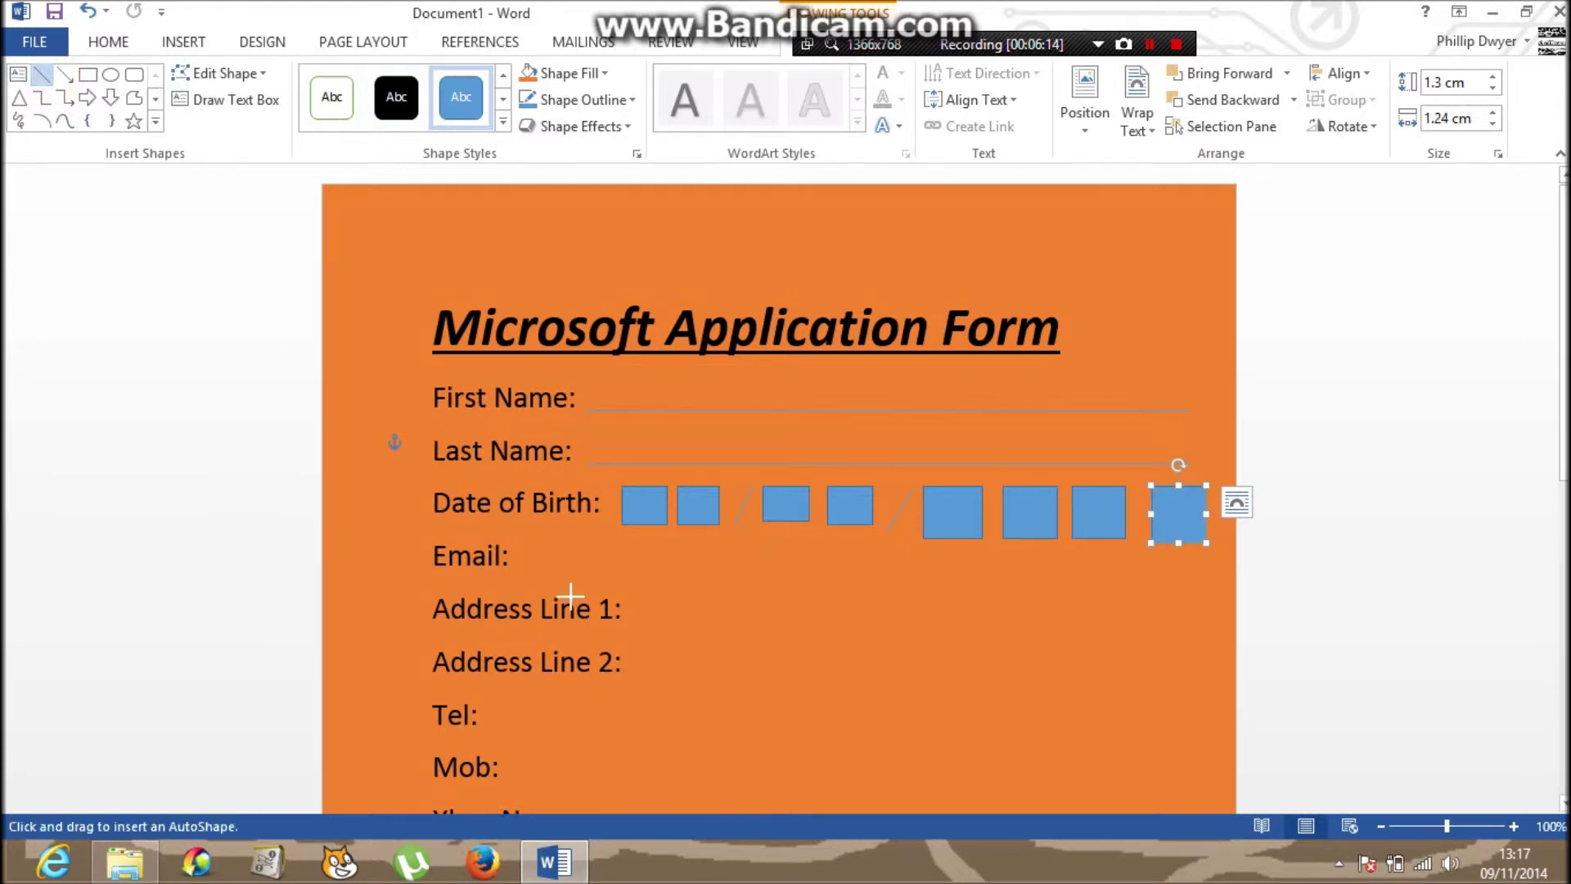
Draw an answer line after Email: extending across the page.
{"action": "left_click_drag", "start_coordinate": [518, 567], "coordinate": [820, 592]}
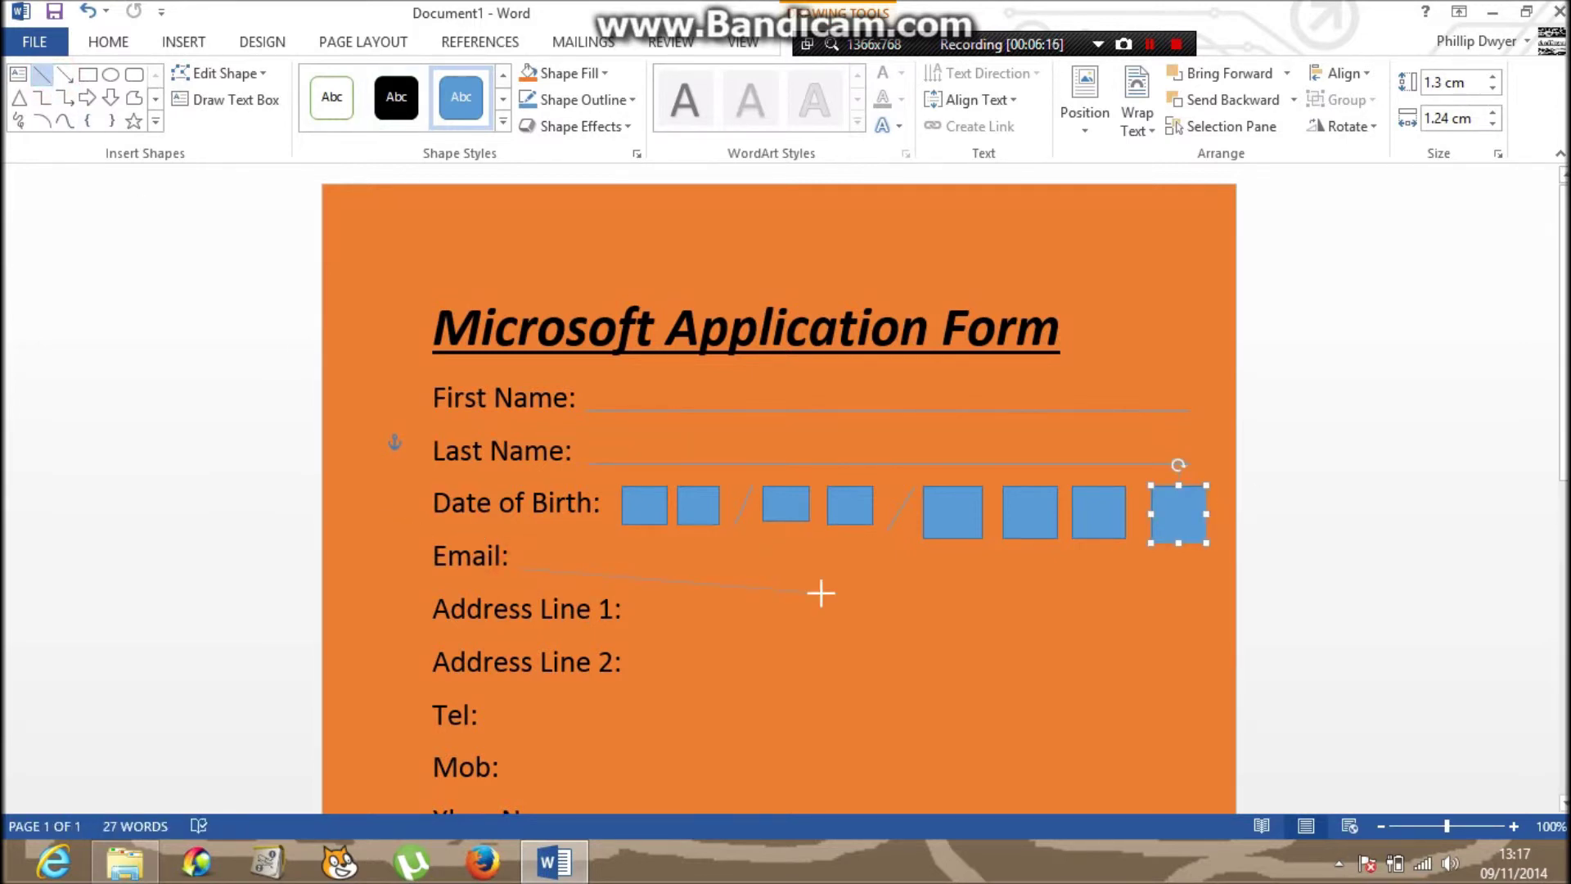
{"action": "left_click_drag", "start_coordinate": [937, 557], "coordinate": [1174, 571]}
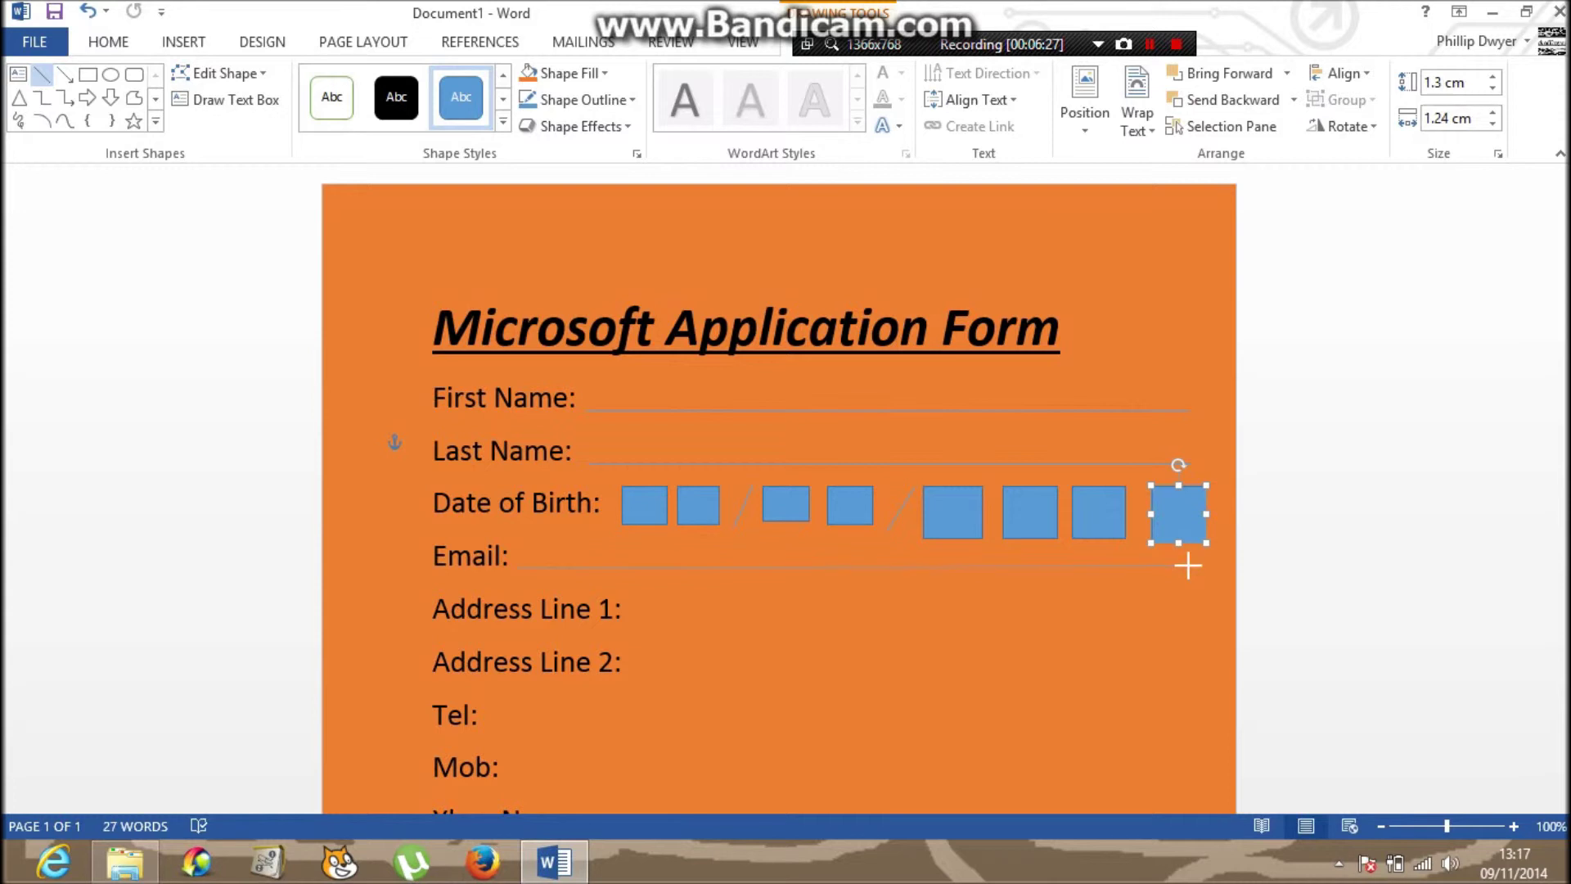
{"action": "left_click", "coordinate": [1187, 566]}
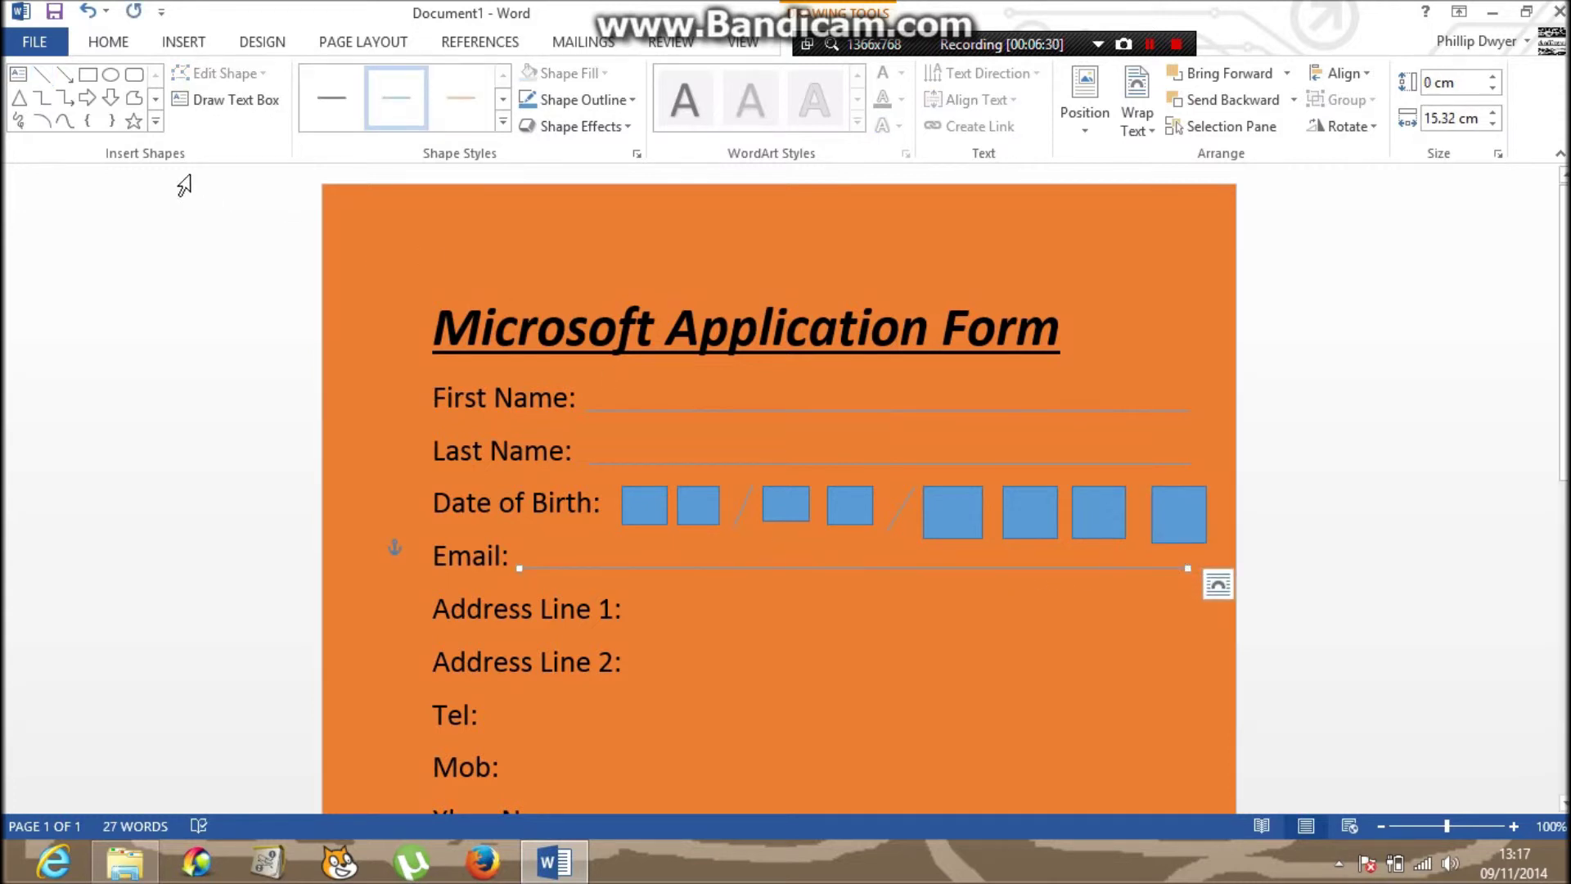
Draw level answer lines after Address Line 1: and Address Line 2:.
{"action": "left_click", "coordinate": [35, 83]}
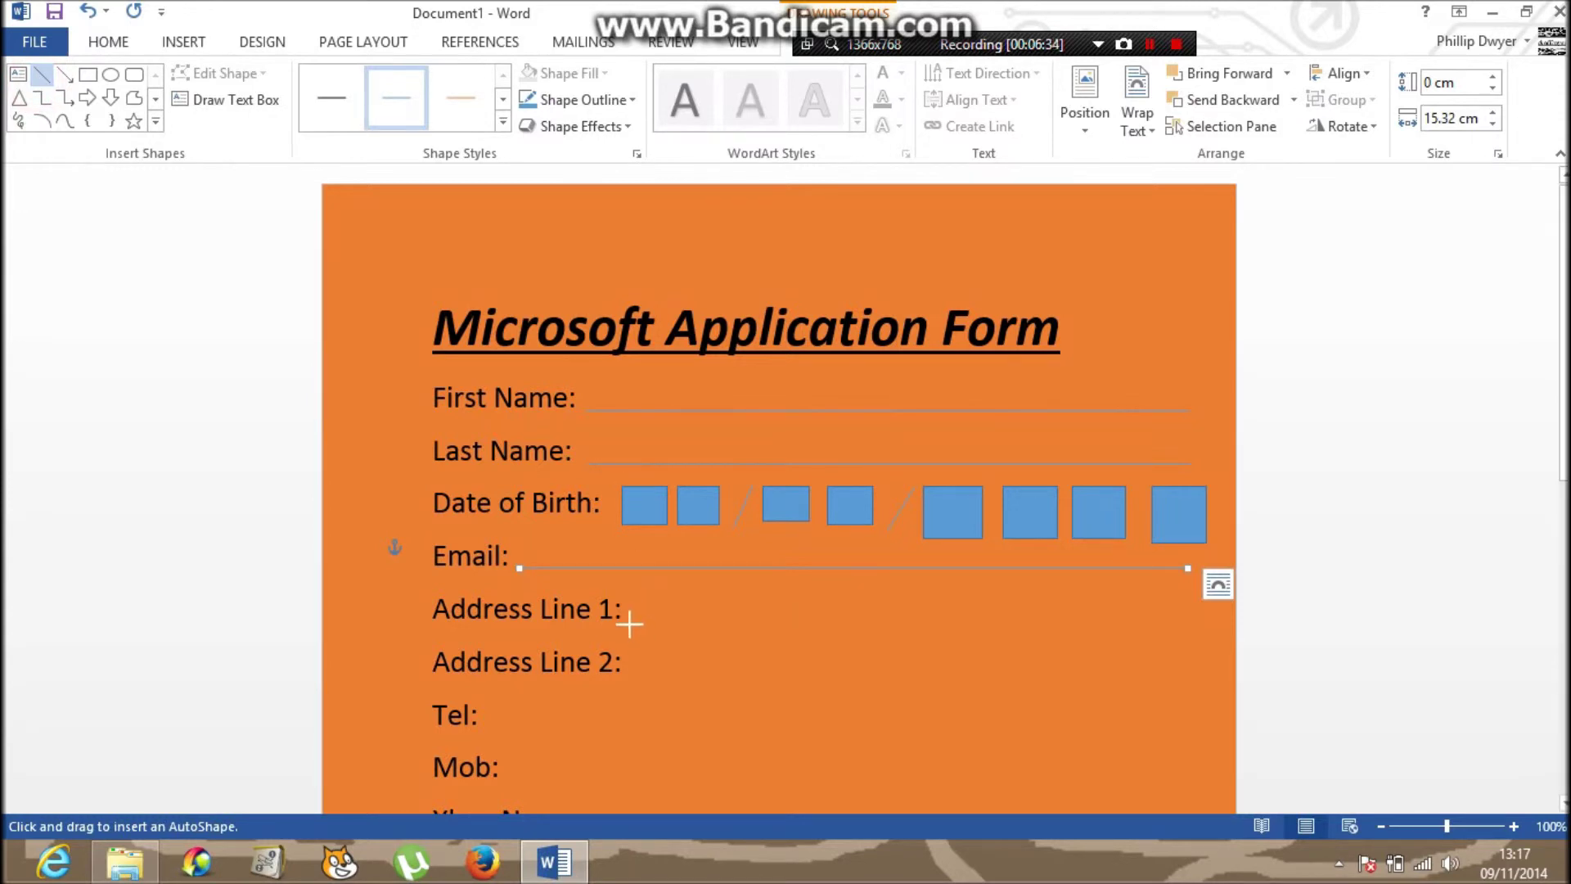
{"action": "left_click_drag", "start_coordinate": [628, 617], "coordinate": [1274, 618]}
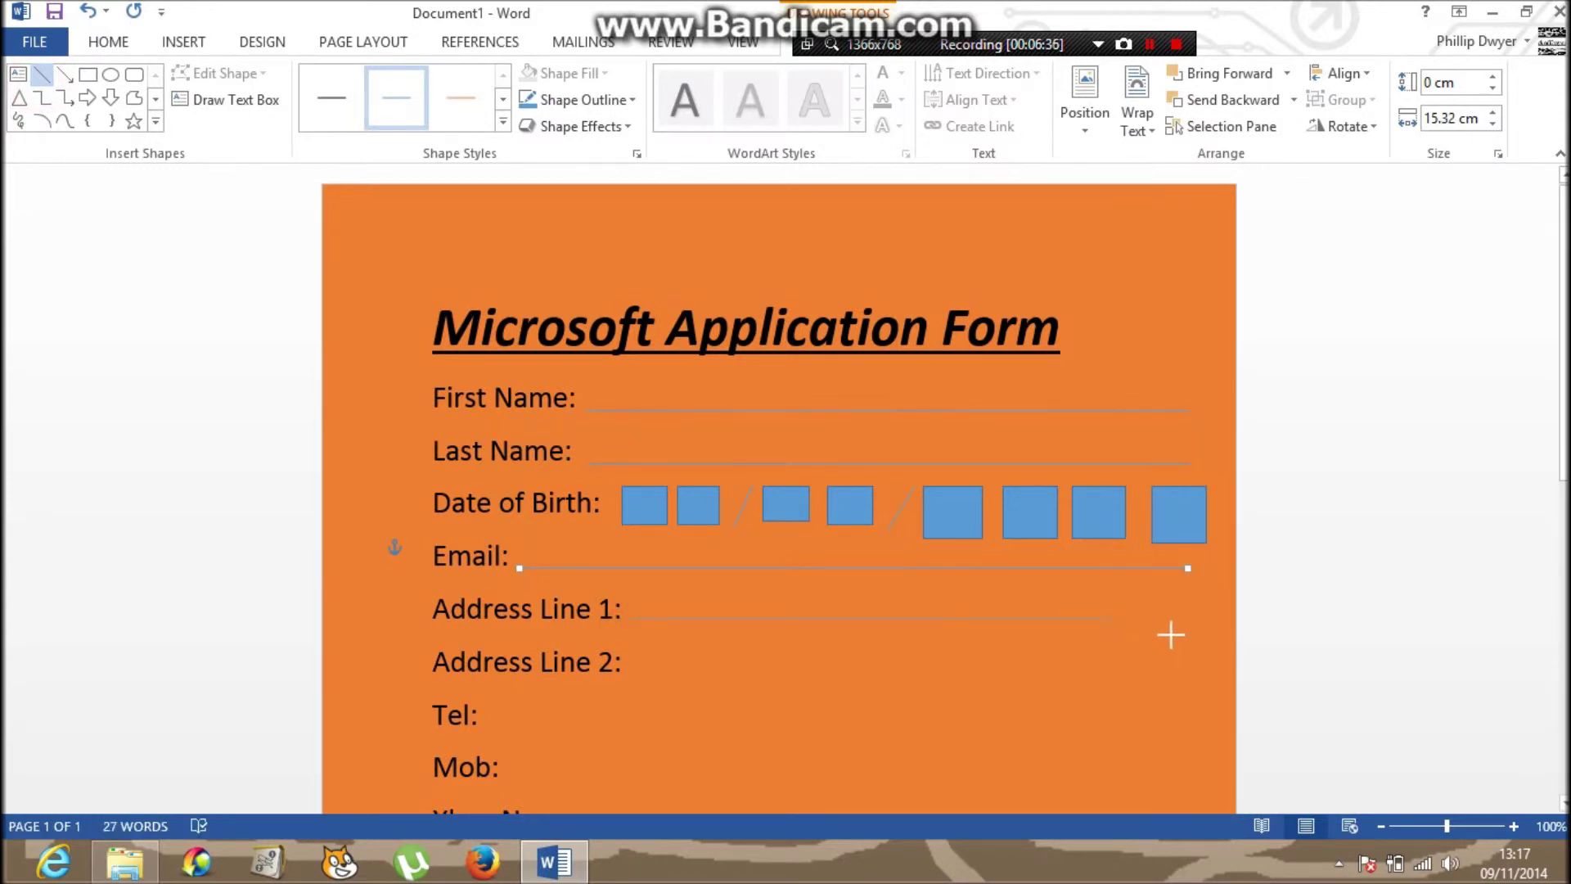
{"action": "left_click_drag", "start_coordinate": [1183, 635], "coordinate": [1186, 635]}
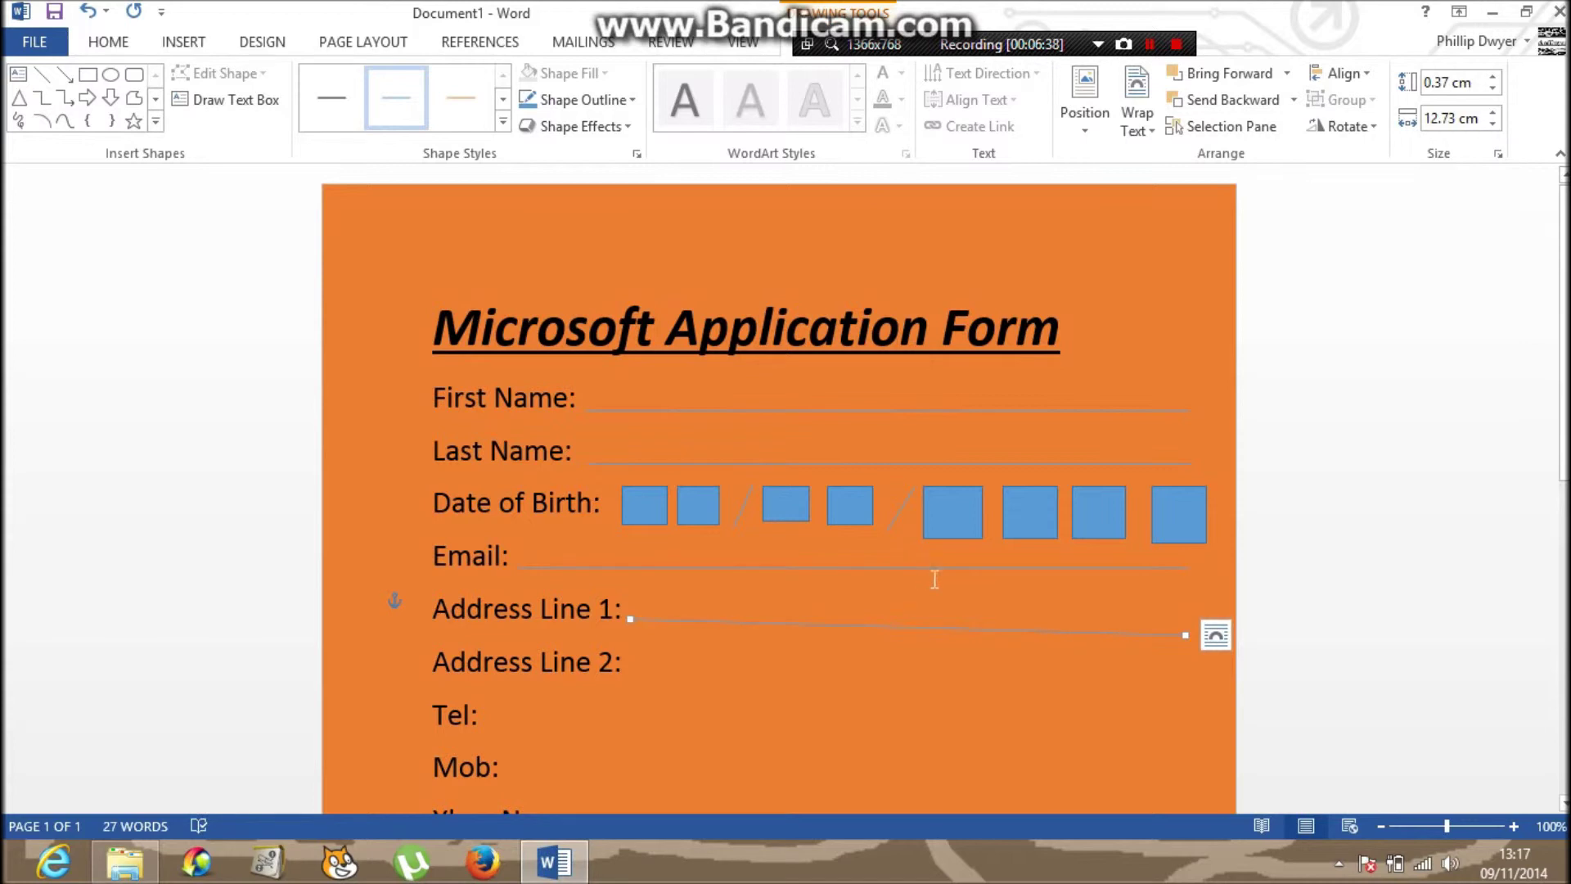
{"action": "left_click_drag", "start_coordinate": [1183, 635], "coordinate": [1182, 619]}
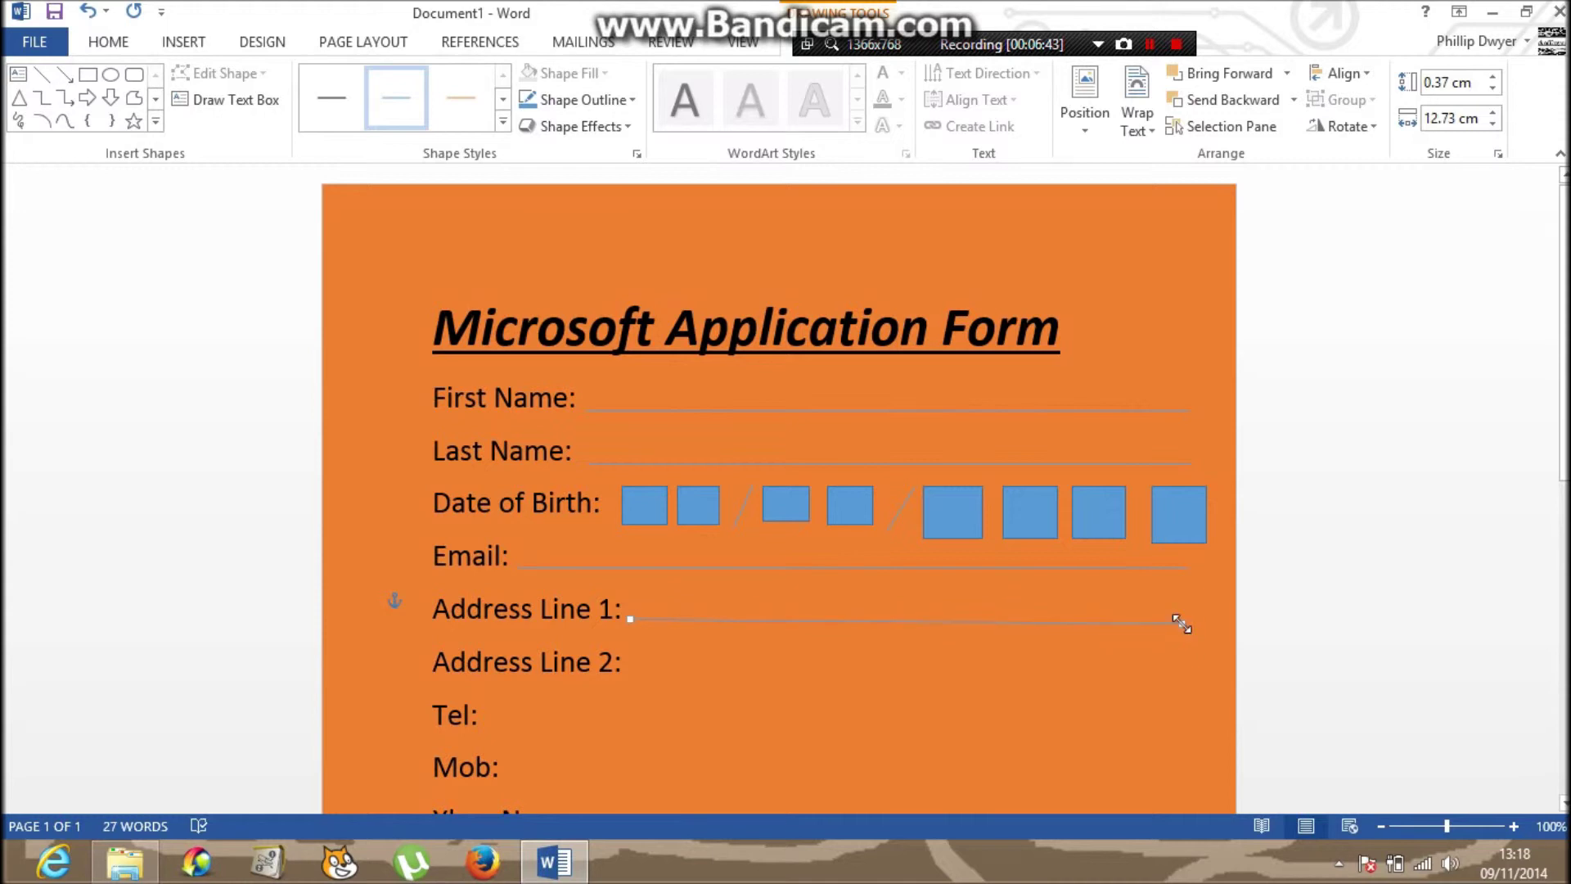
{"action": "left_click_drag", "start_coordinate": [1182, 623], "coordinate": [1181, 626]}
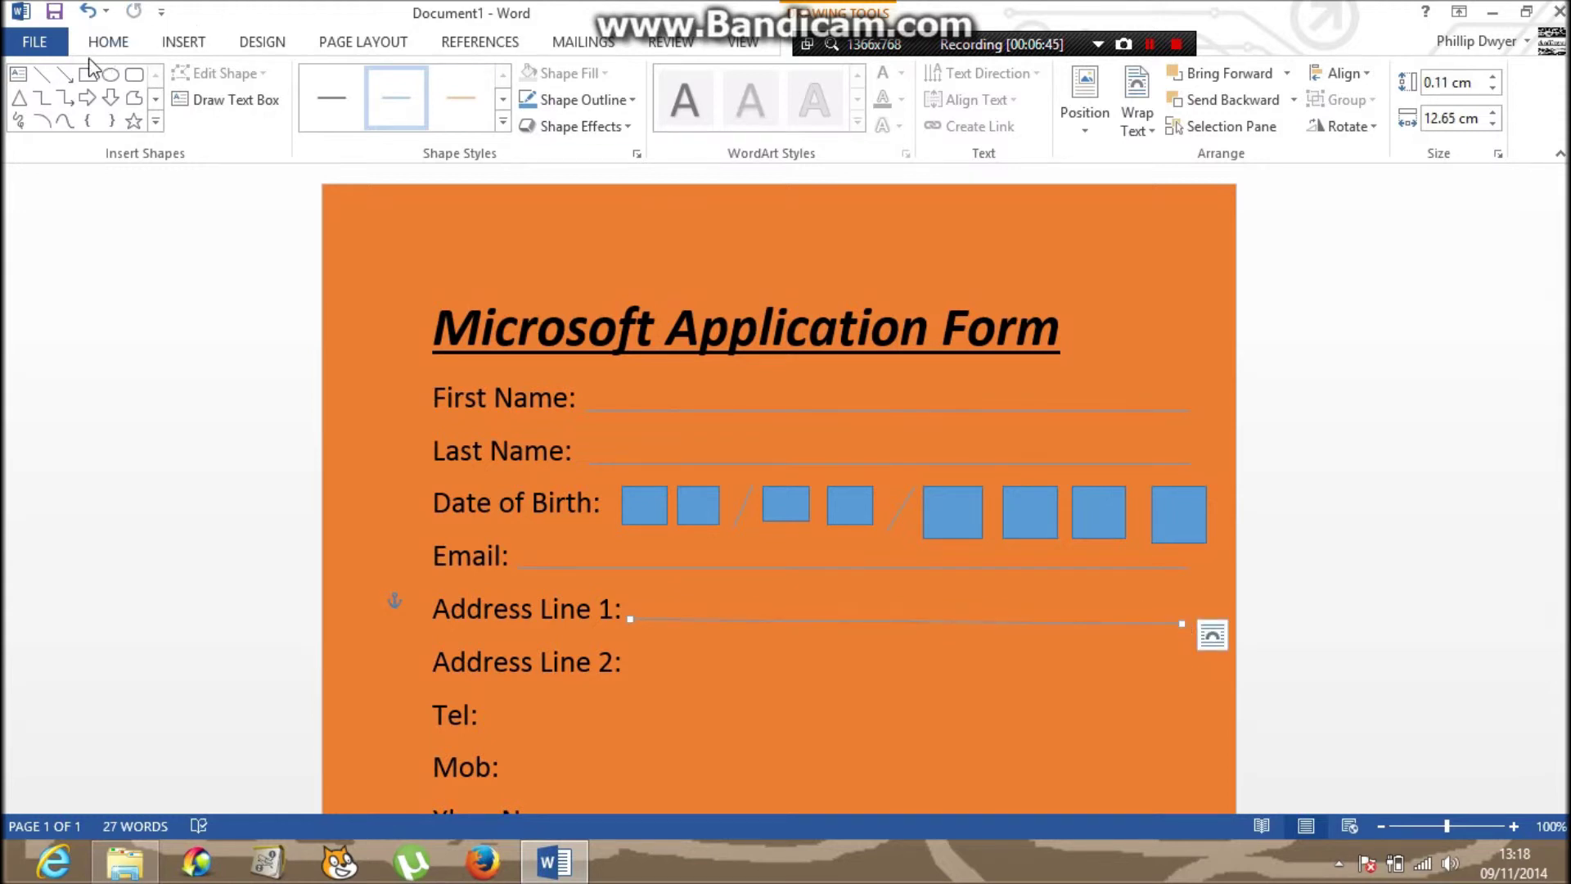
{"action": "left_click", "coordinate": [41, 74]}
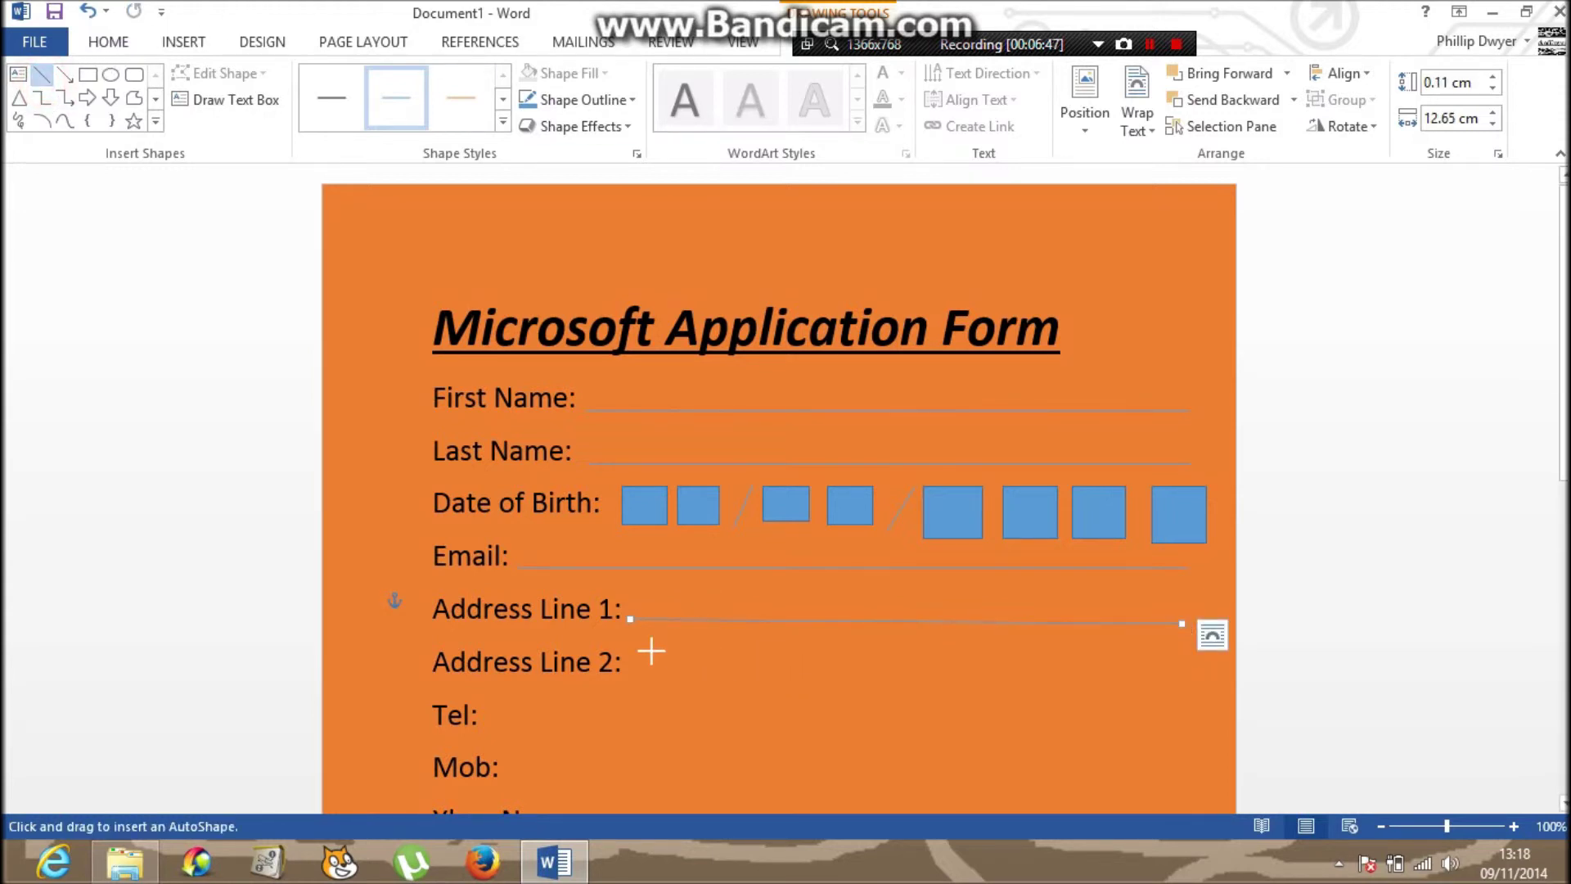
{"action": "left_click_drag", "start_coordinate": [632, 671], "coordinate": [1187, 655]}
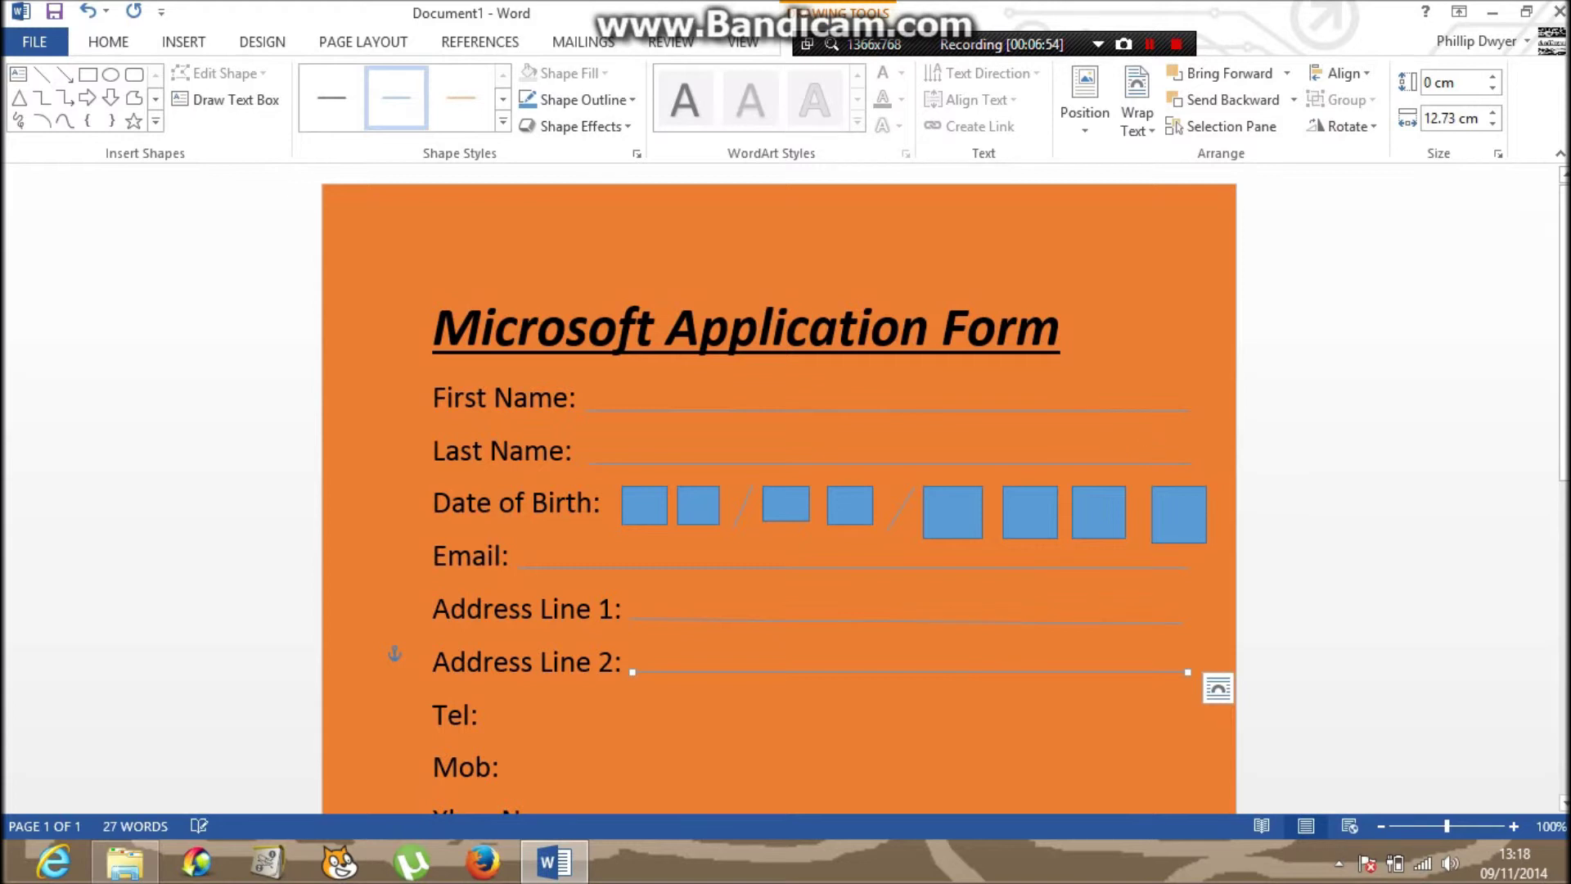
Fill the space after Tel: with a row of dots that fits on one line.
{"action": "scroll", "coordinate": [621, 426], "scroll_direction": "down", "scroll_amount": 5}
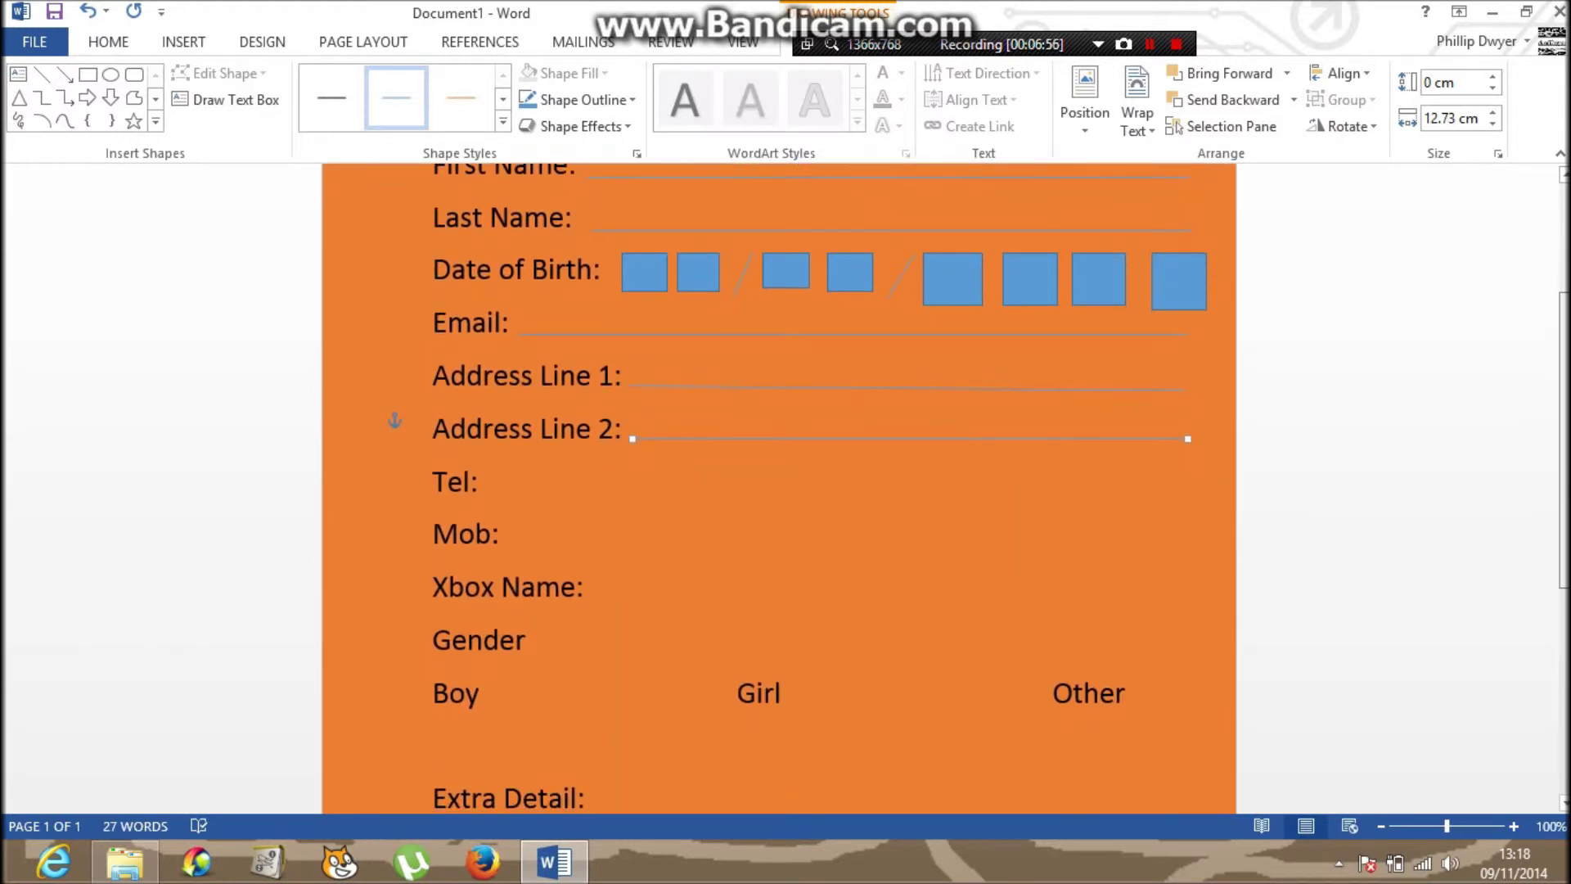
{"action": "left_click", "coordinate": [496, 485]}
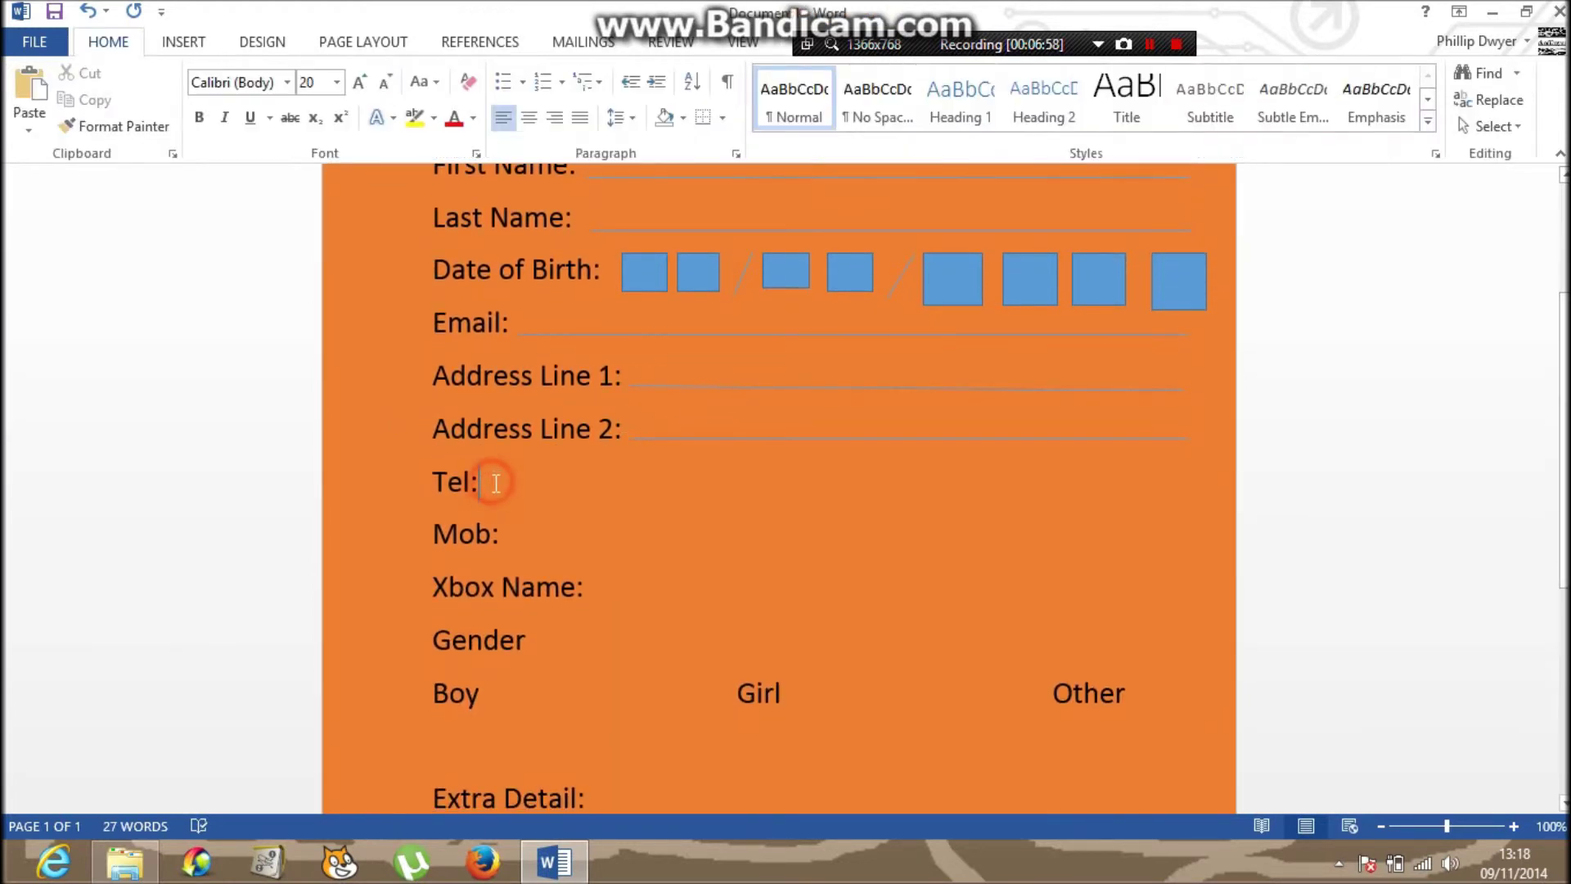
{"action": "type", "text": "."}
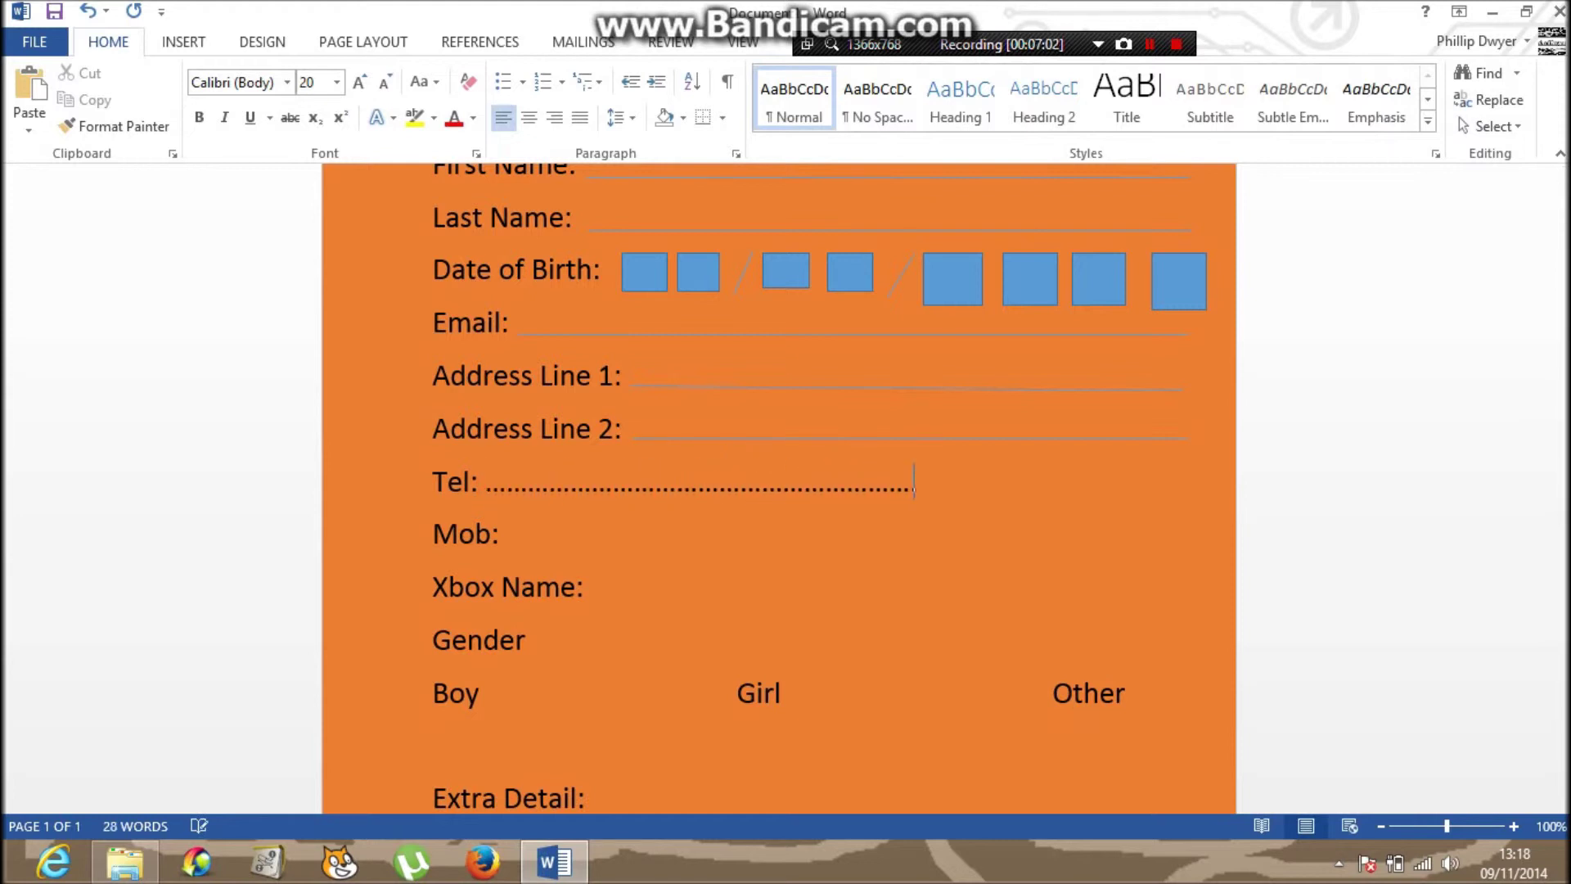
{"action": "type", "text": ".............................."}
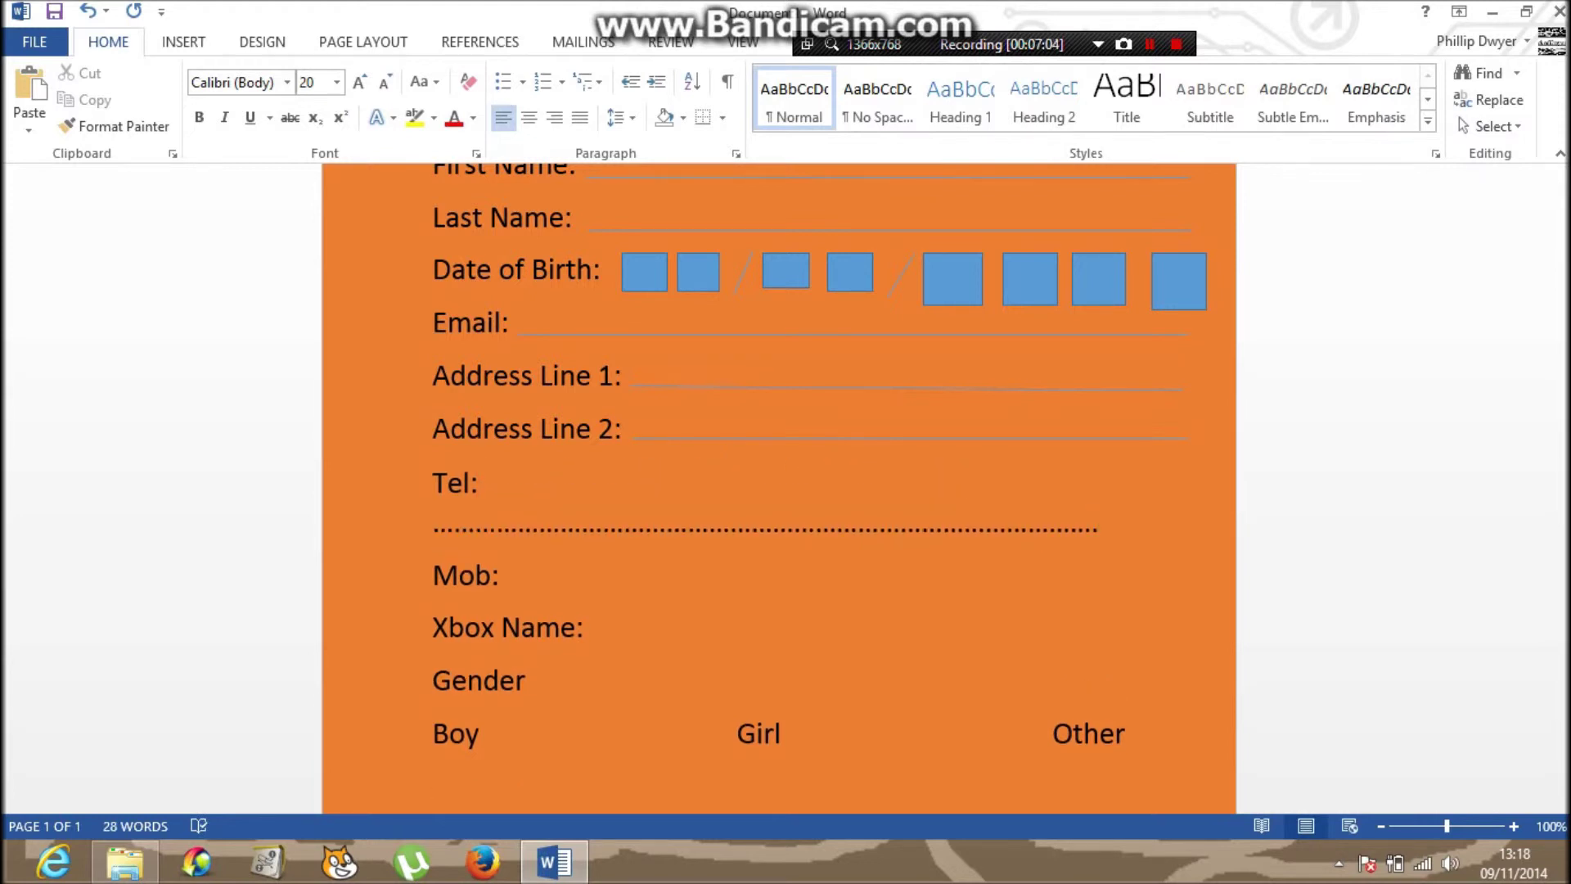
{"action": "key", "text": "BackSpace"}
{"action": "key", "text": "BackSpace"}
{"action": "key", "text": "BackSpace"}
{"action": "key", "text": "BackSpace"}
{"action": "key", "text": "BackSpace"}
{"action": "key", "text": "BackSpace"}
{"action": "key", "text": "BackSpace"}
{"action": "key", "text": "BackSpace"}
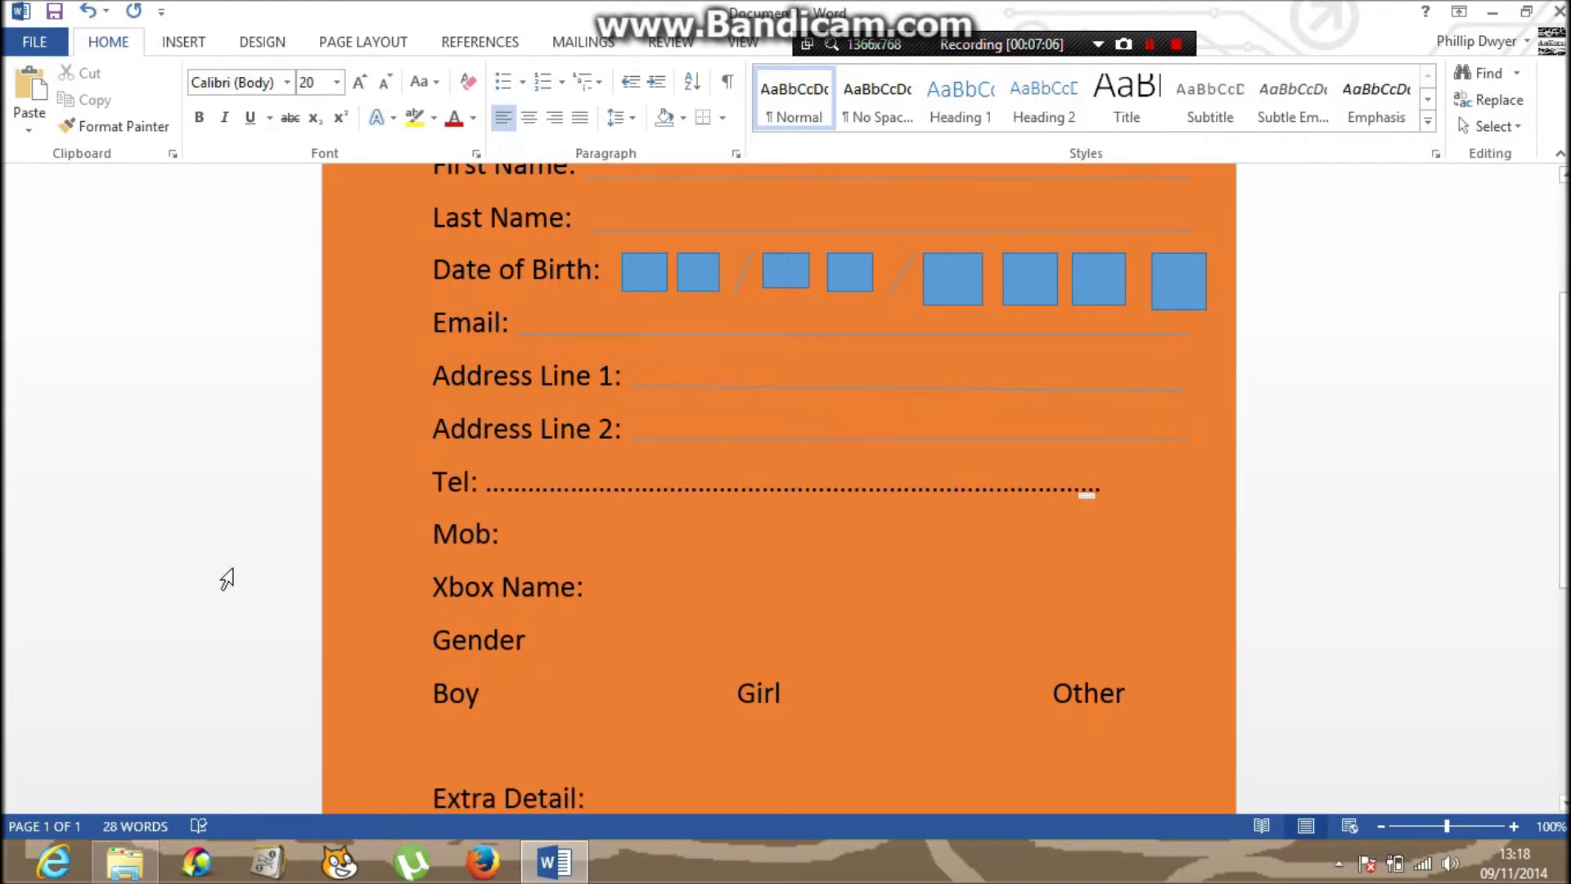
Fill the space after Mob: with a dotted line that fits on one line.
{"action": "left_click", "coordinate": [545, 540]}
{"action": "type", "text": ".."}
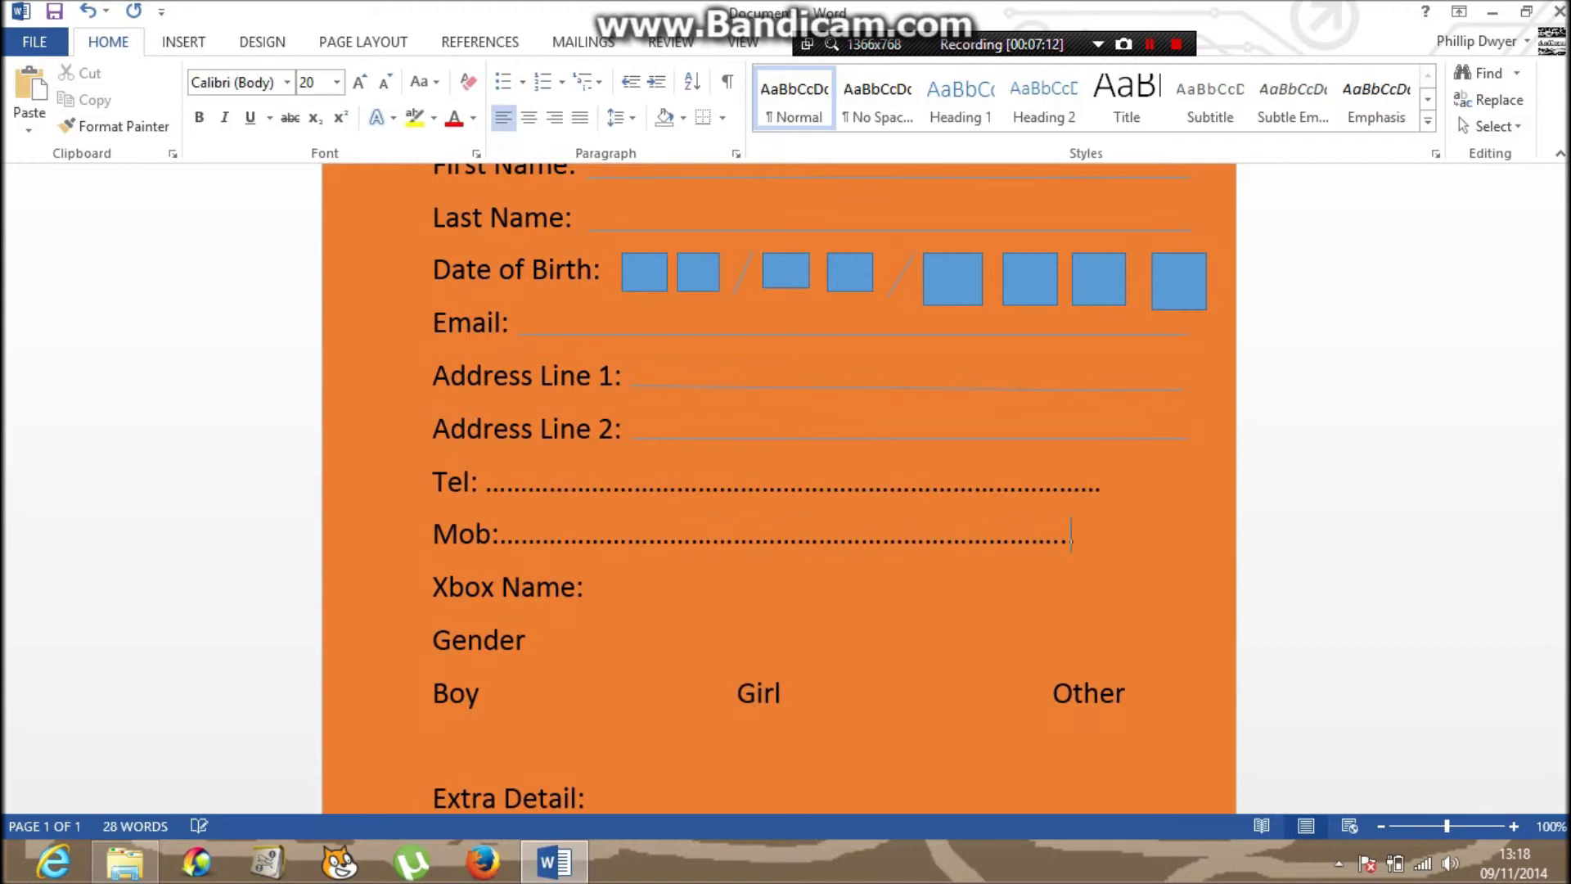
{"action": "type", "text": "..........."}
{"action": "key", "text": "BackSpace"}
{"action": "key", "text": "BackSpace"}
{"action": "key", "text": "BackSpace"}
{"action": "key", "text": "BackSpace"}
{"action": "key", "text": "BackSpace"}
{"action": "key", "text": "BackSpace"}
{"action": "key", "text": "BackSpace"}
{"action": "type", "text": "."}
{"action": "left_click", "coordinate": [188, 46]}
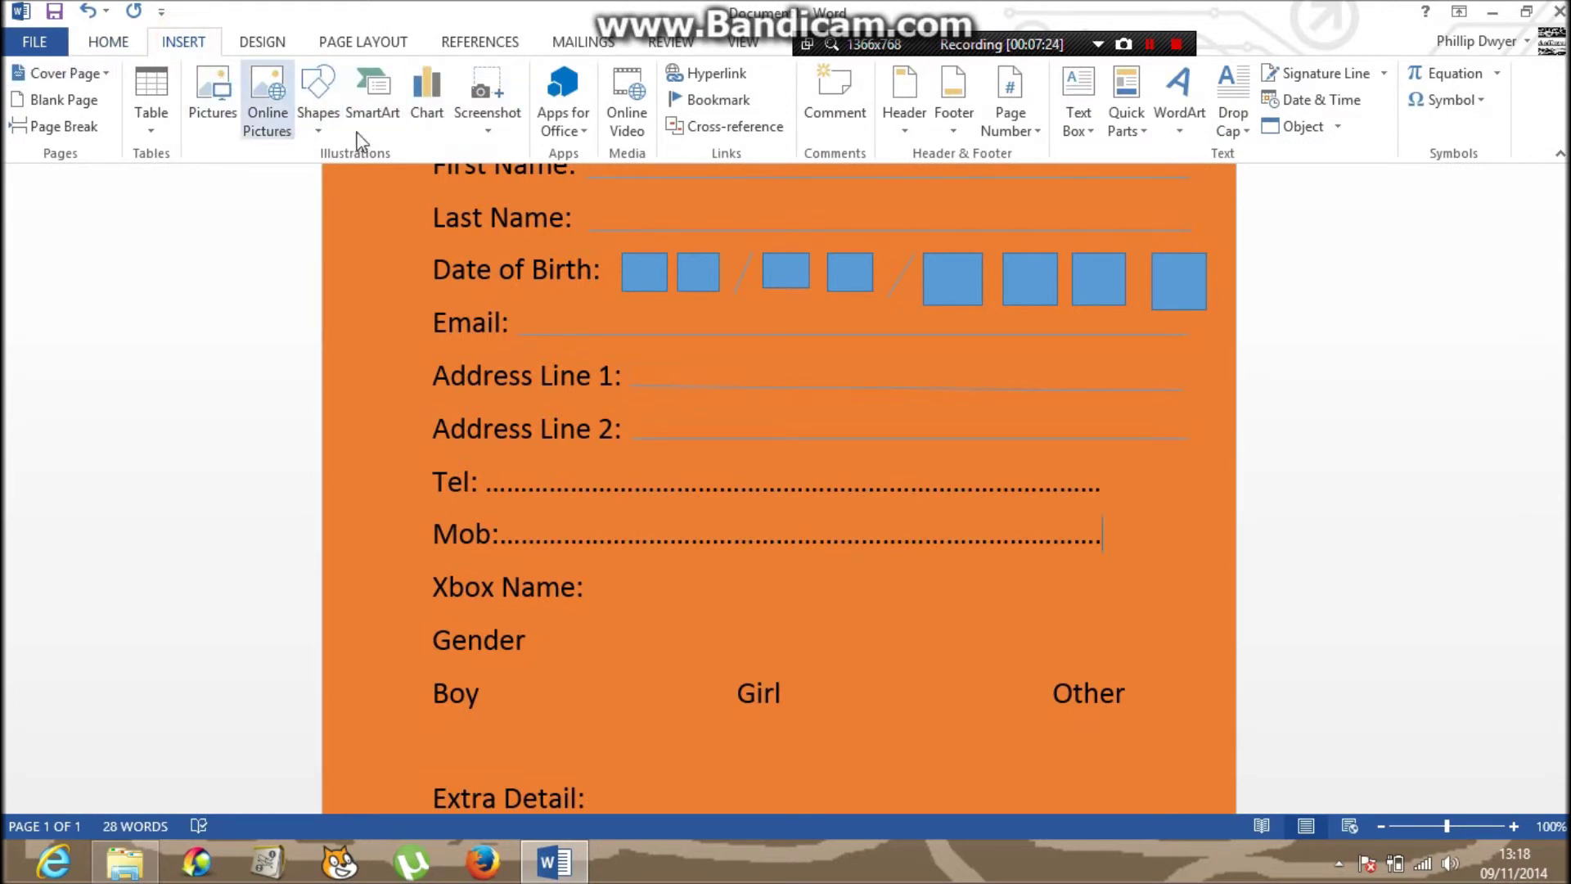
Draw a straight Line shape as the answer line after Xbox Name:.
{"action": "left_click", "coordinate": [316, 130]}
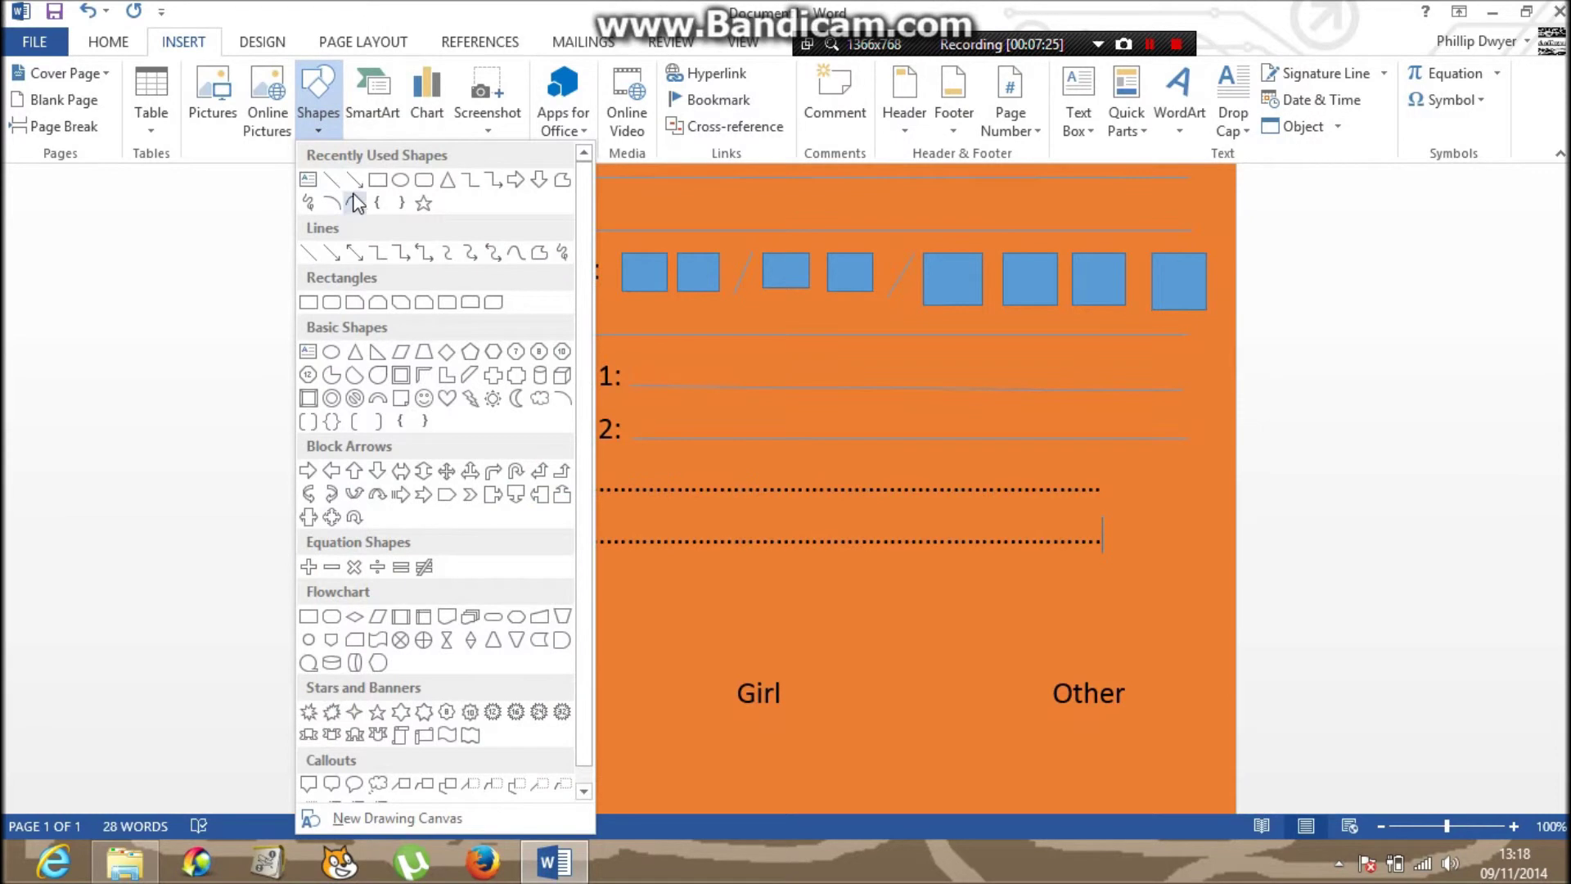
{"action": "left_click", "coordinate": [331, 179]}
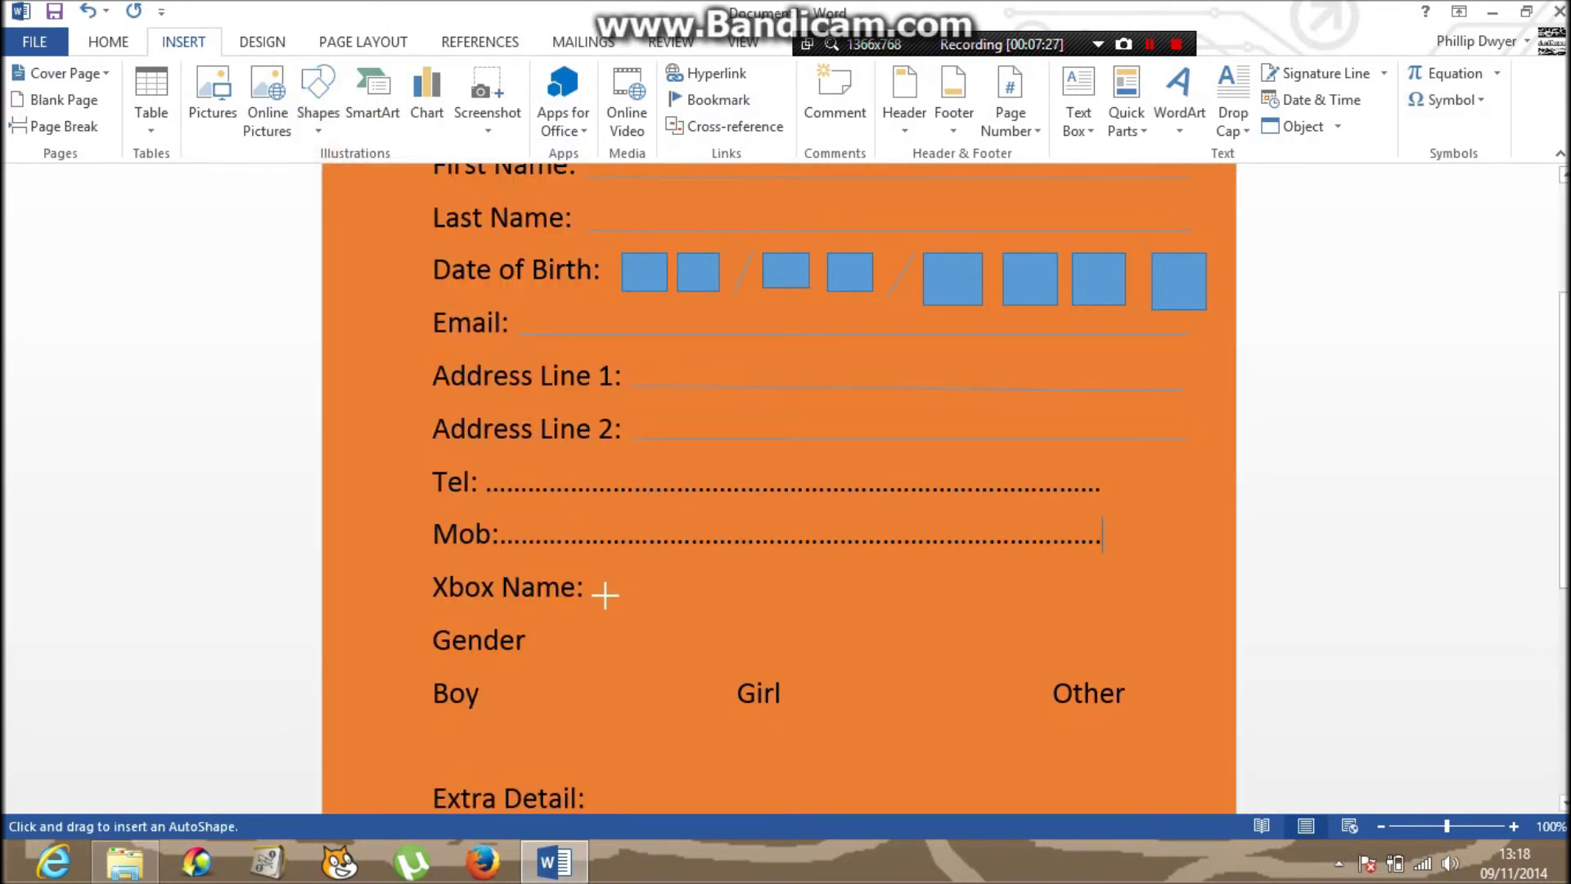
{"action": "left_click_drag", "start_coordinate": [593, 601], "coordinate": [593, 602]}
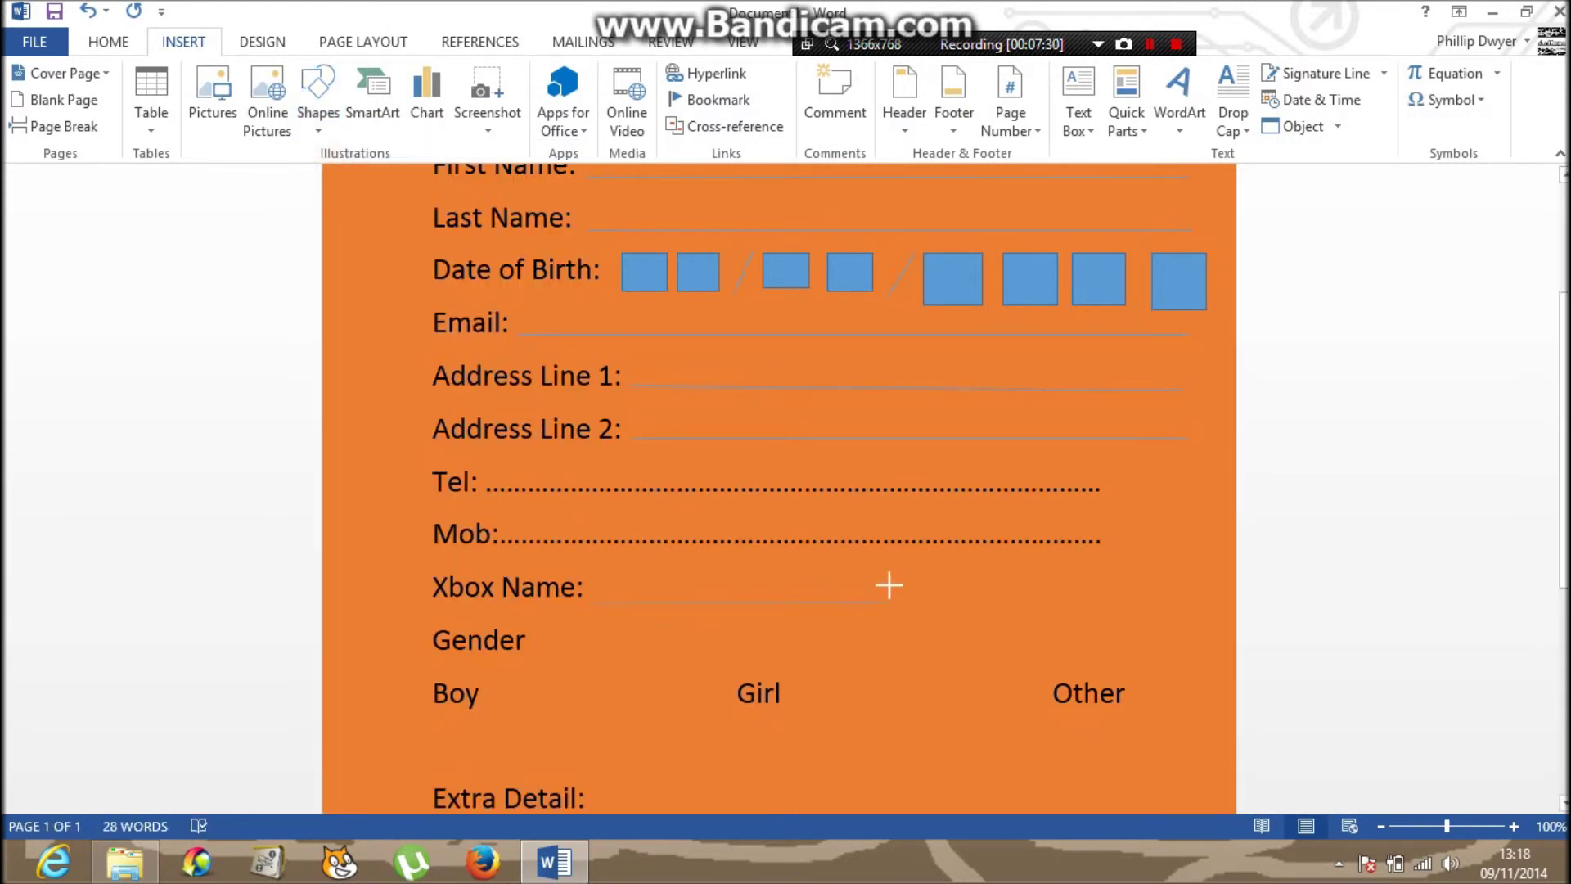
{"action": "left_click_drag", "start_coordinate": [1102, 614], "coordinate": [1105, 614]}
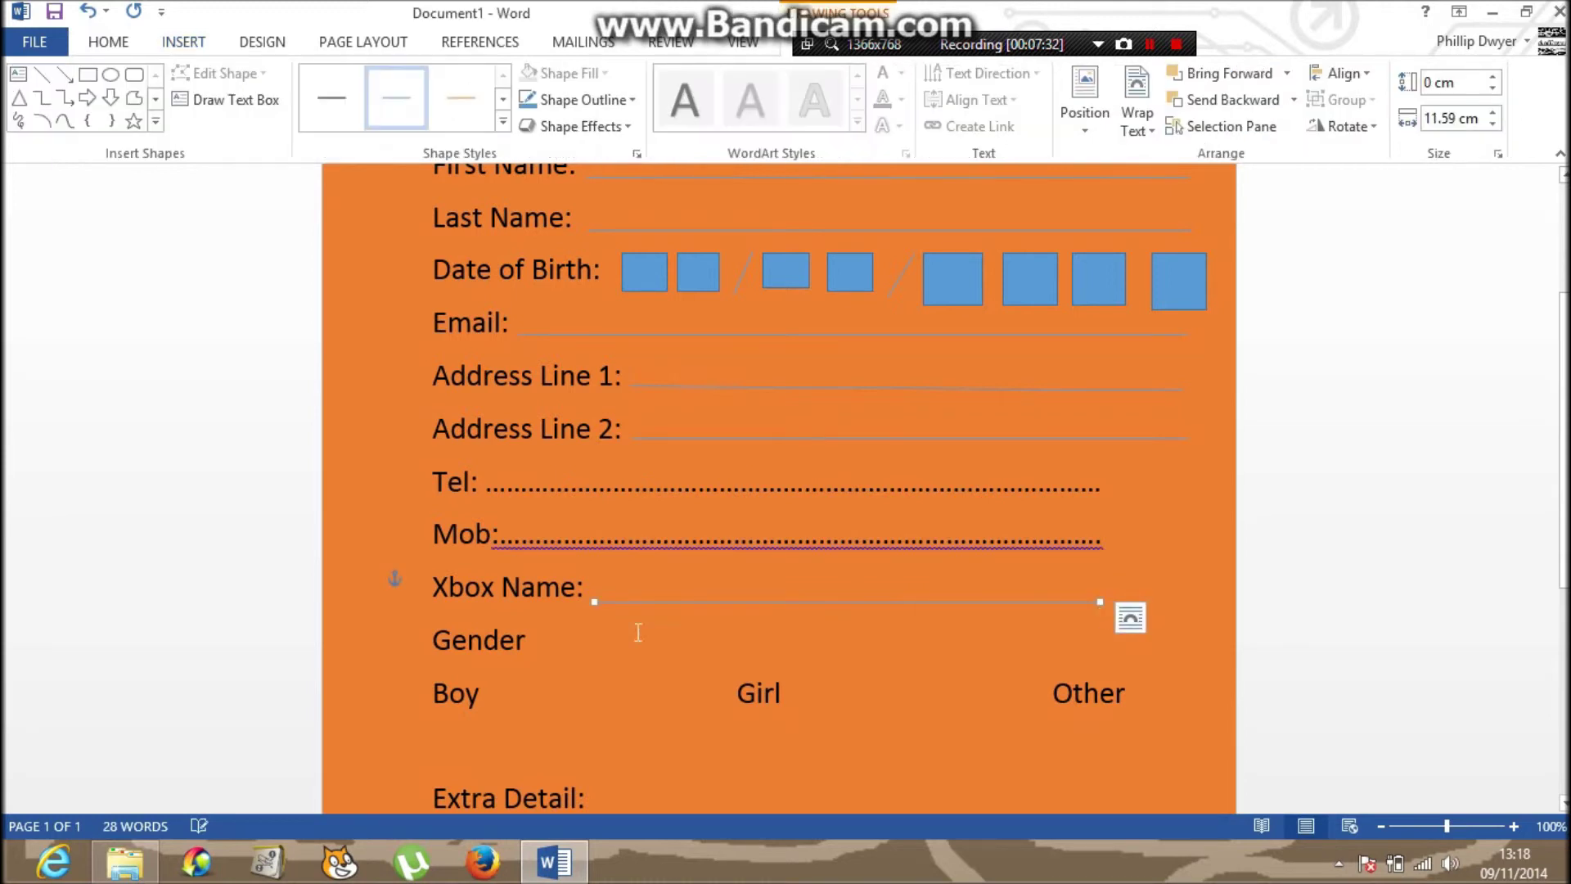
{"action": "left_click", "coordinate": [111, 75]}
Draw a small oval tick circle next to each of Boy, Girl and Other.
{"action": "left_click_drag", "start_coordinate": [515, 682], "coordinate": [557, 724]}
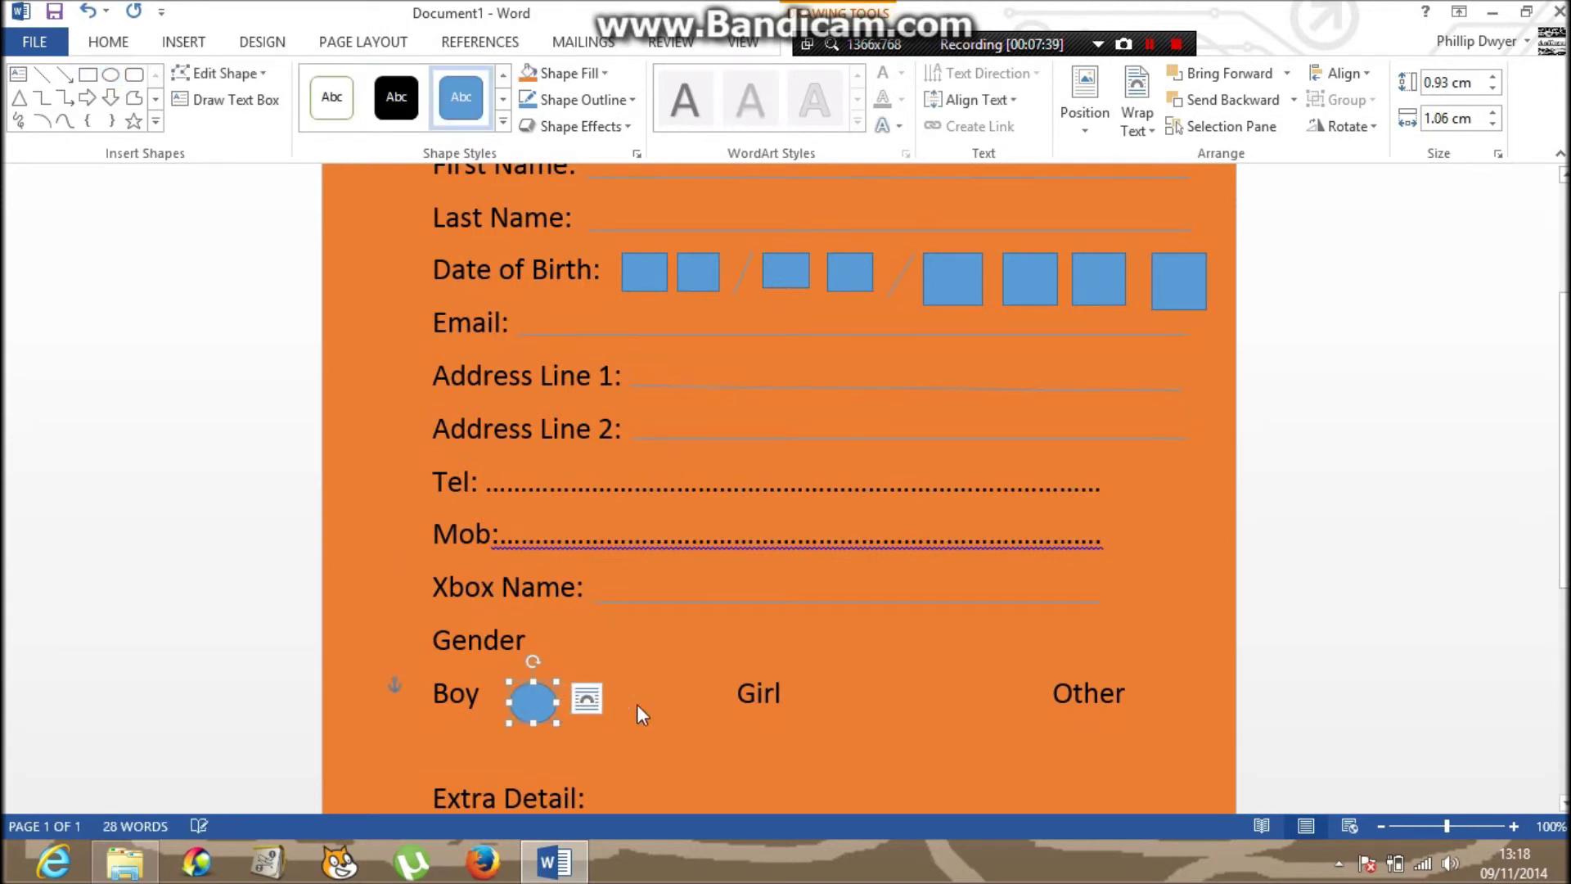
{"action": "left_click", "coordinate": [802, 681]}
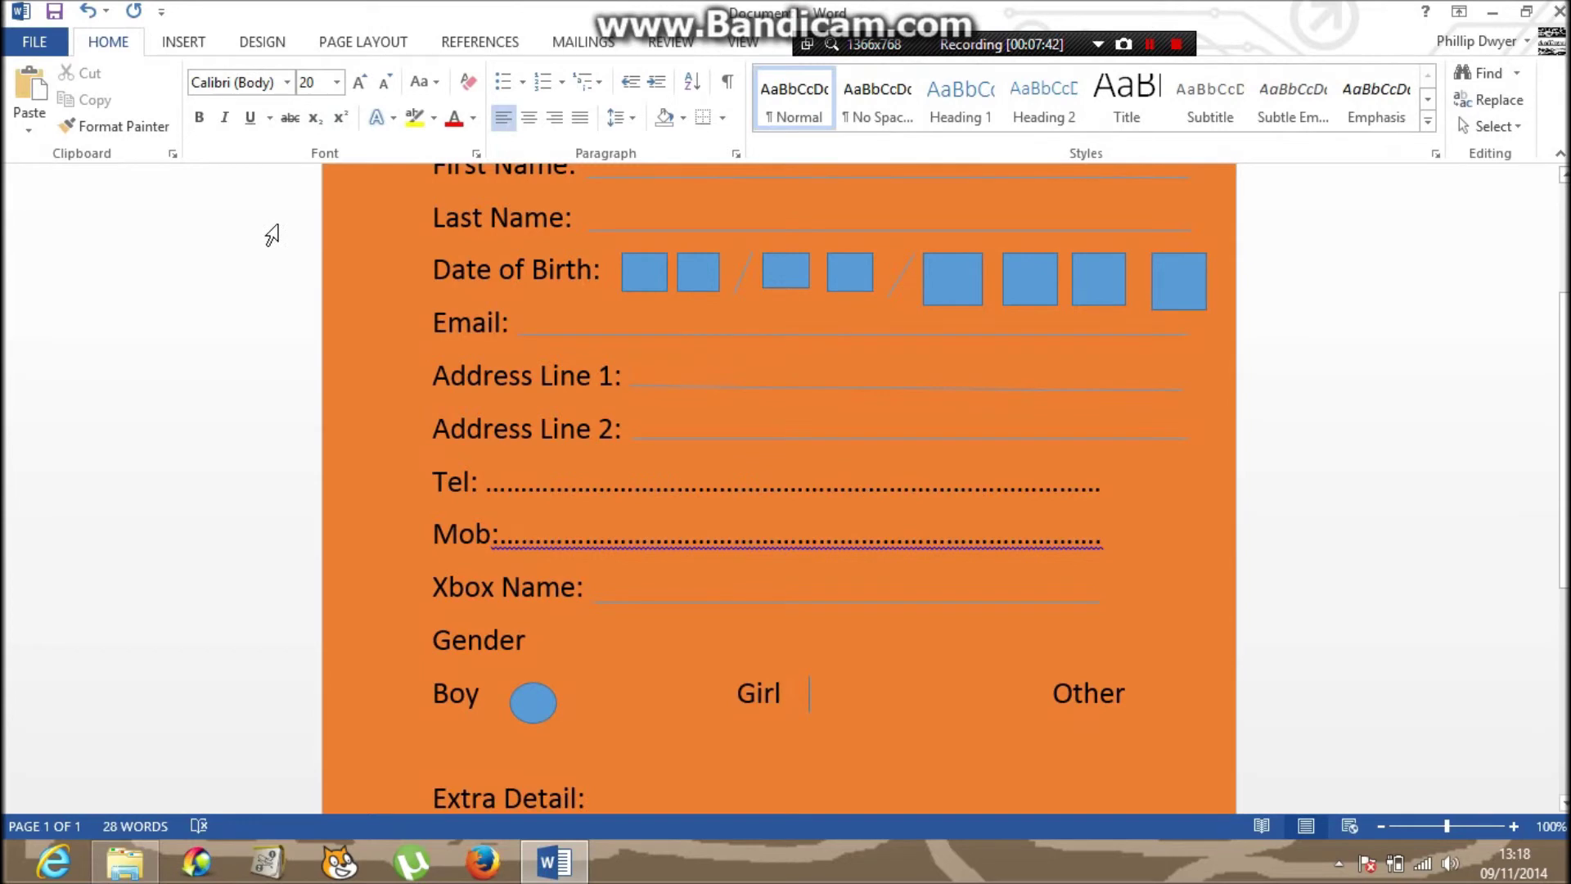
{"action": "left_click", "coordinate": [181, 42]}
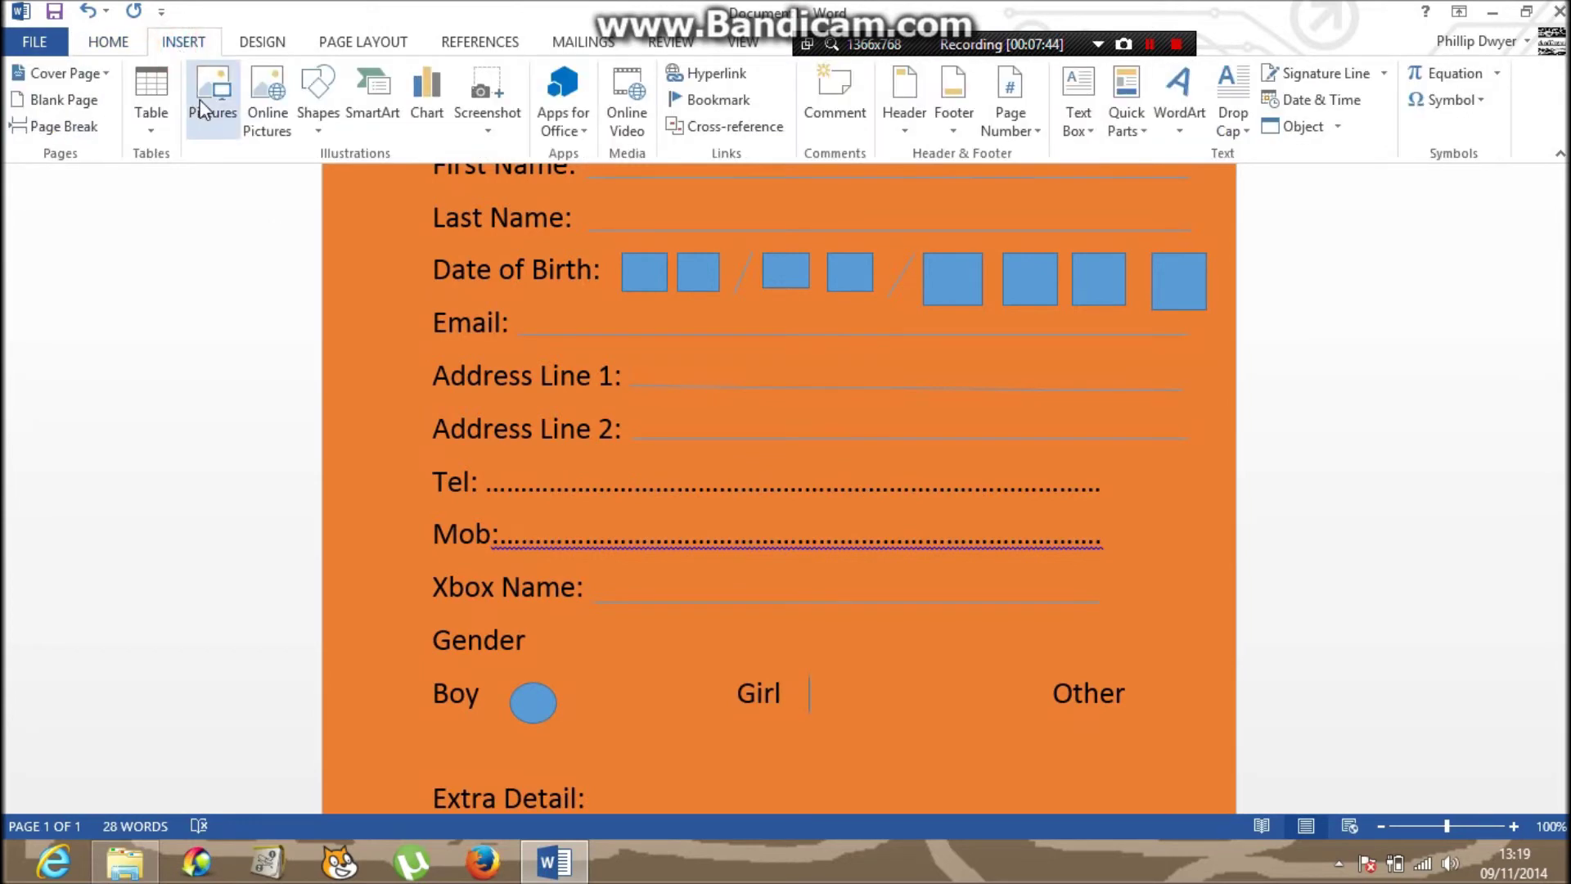
{"action": "left_click", "coordinate": [315, 131]}
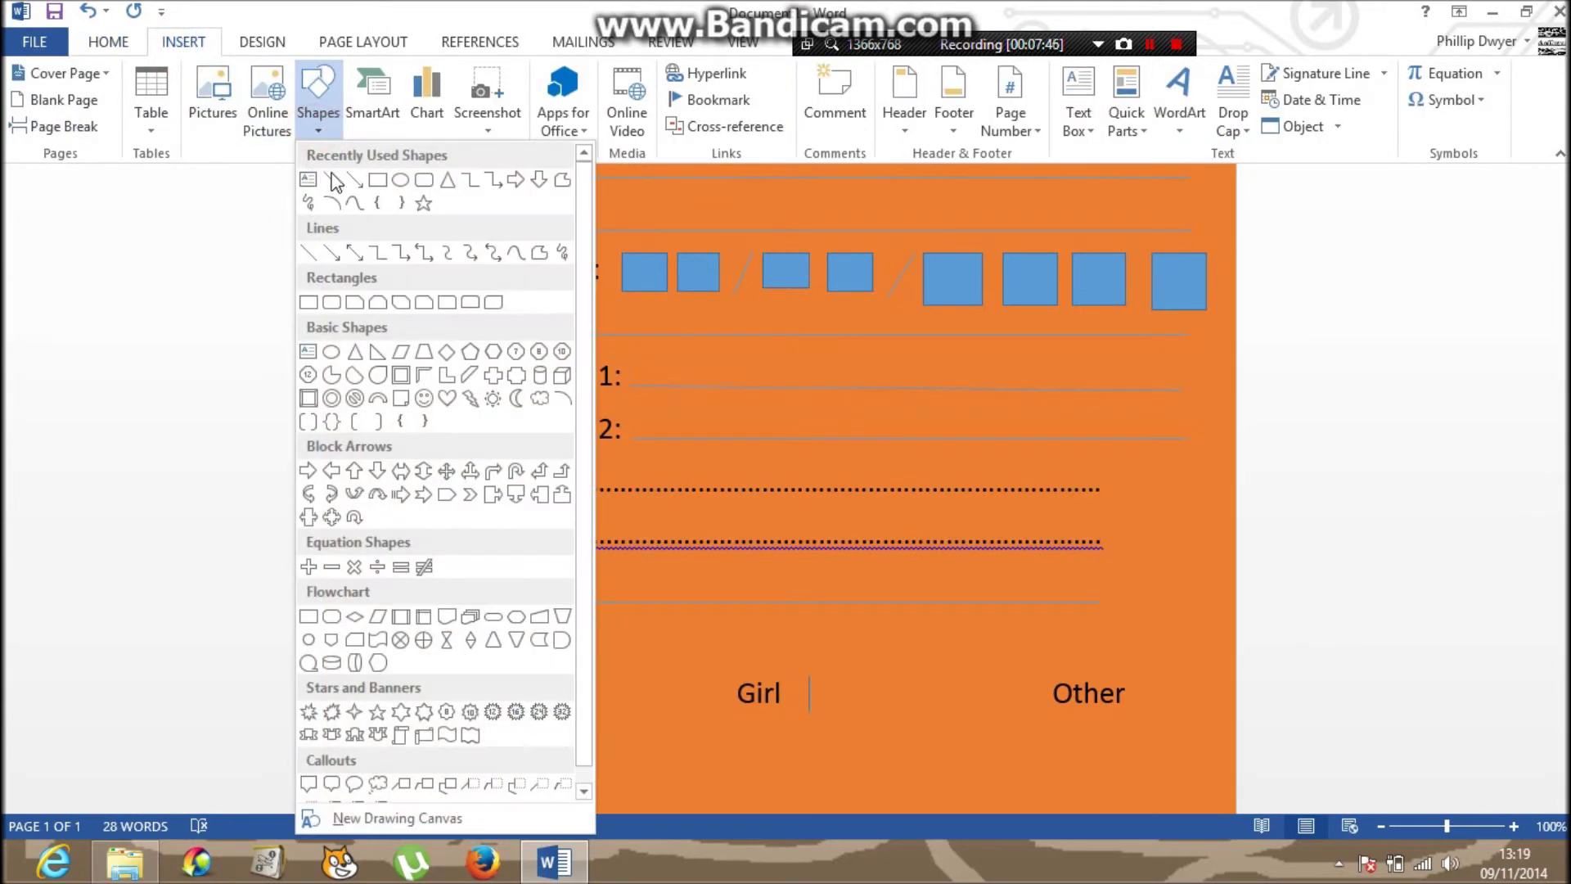
{"action": "left_click", "coordinate": [388, 190]}
{"action": "left_click_drag", "start_coordinate": [810, 681], "coordinate": [865, 724]}
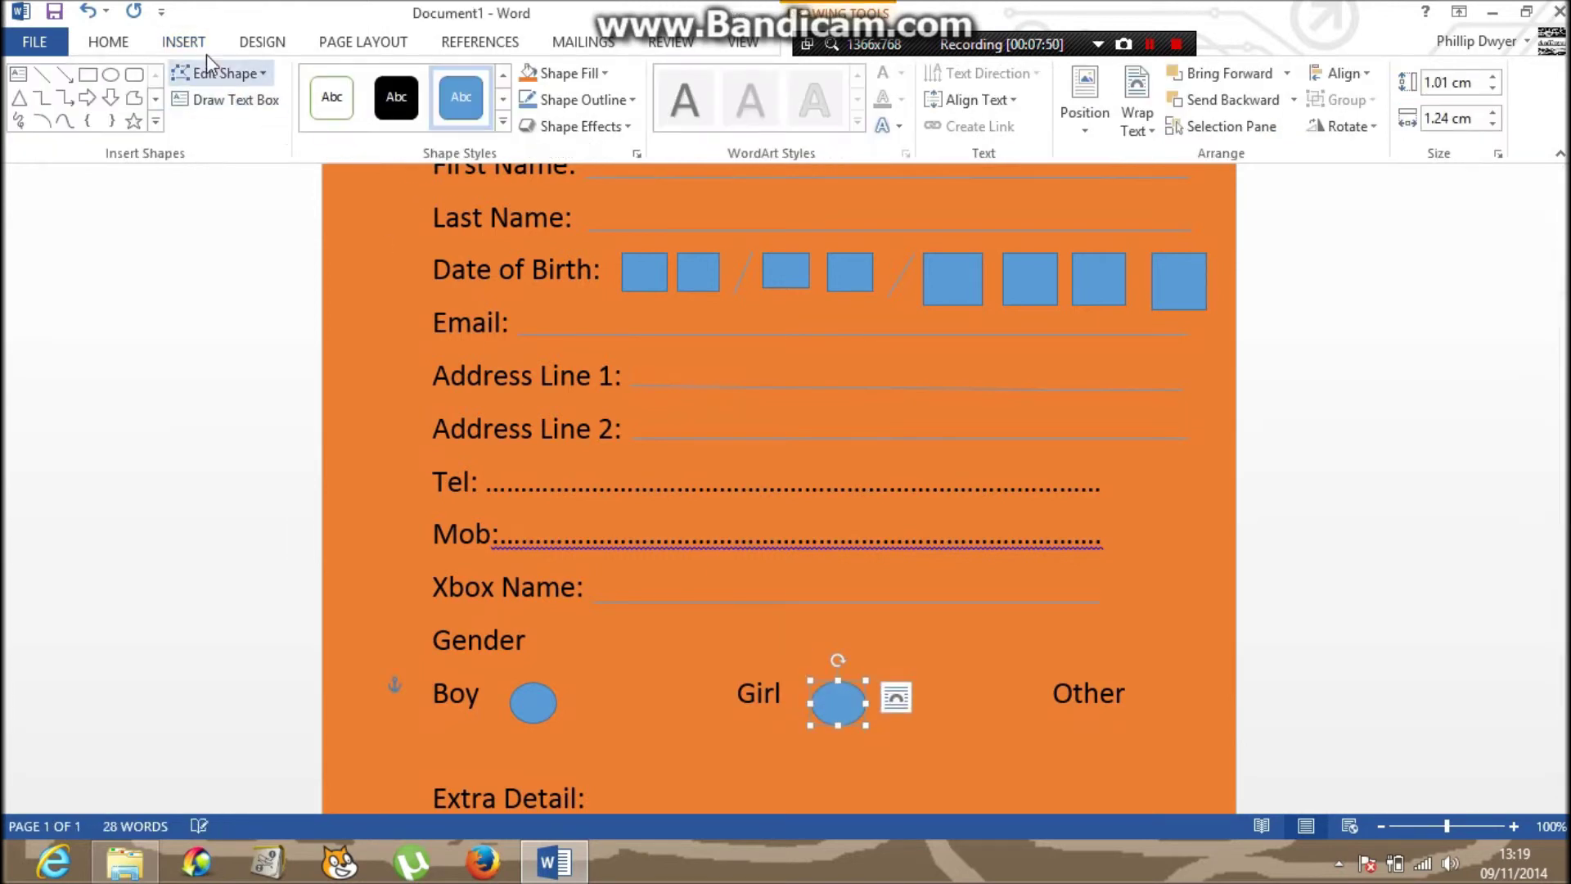
{"action": "left_click", "coordinate": [109, 75]}
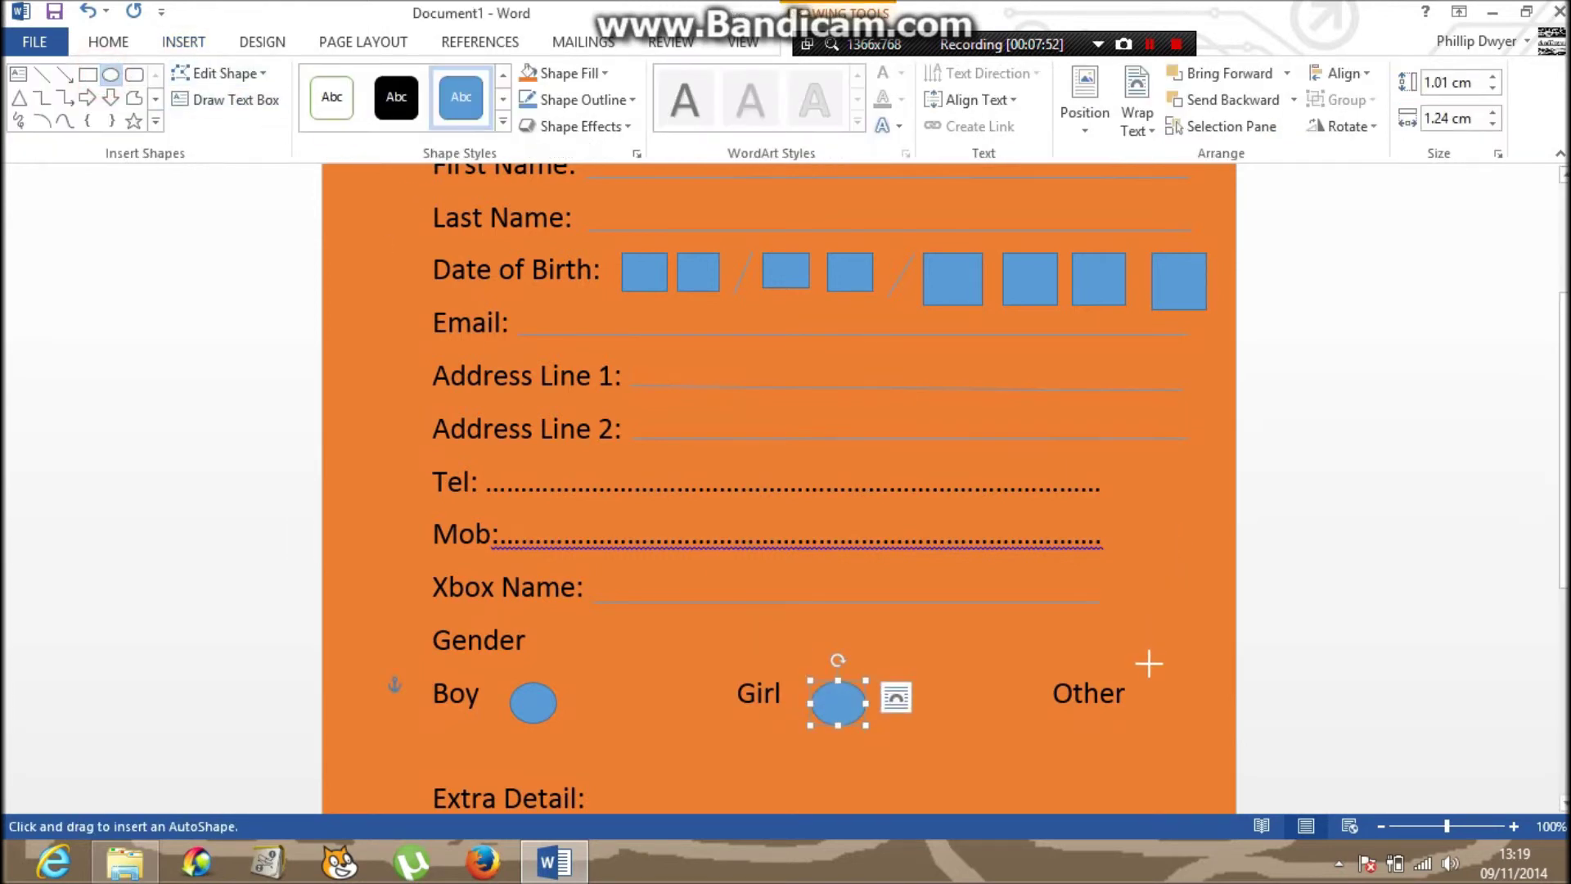
{"action": "left_click_drag", "start_coordinate": [1143, 676], "coordinate": [1195, 723]}
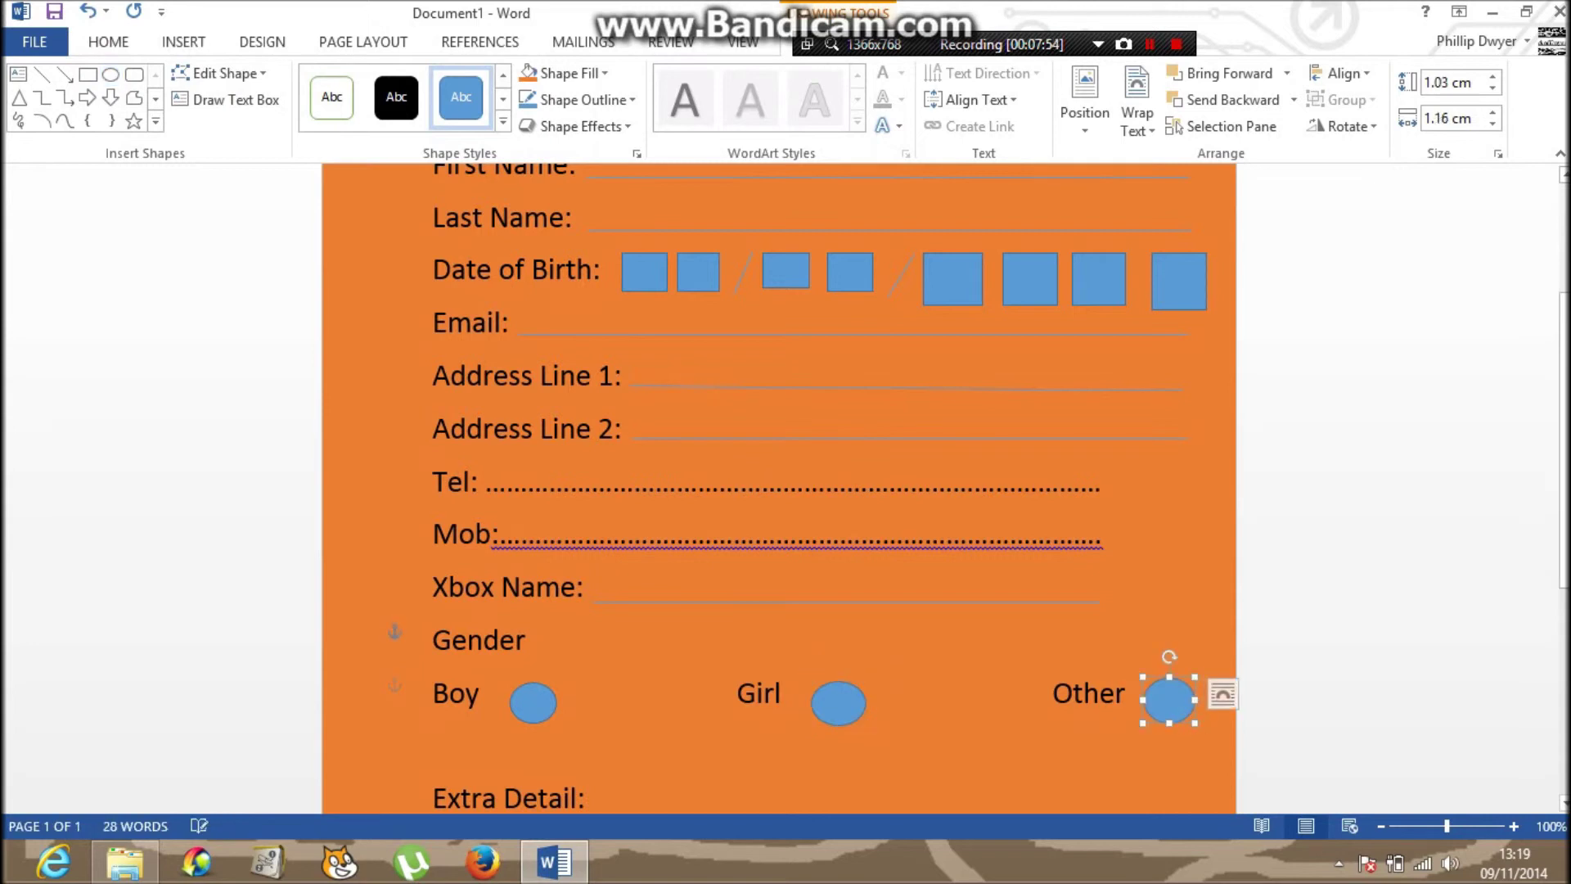
{"action": "scroll", "coordinate": [412, 554], "scroll_direction": "down", "scroll_amount": 5}
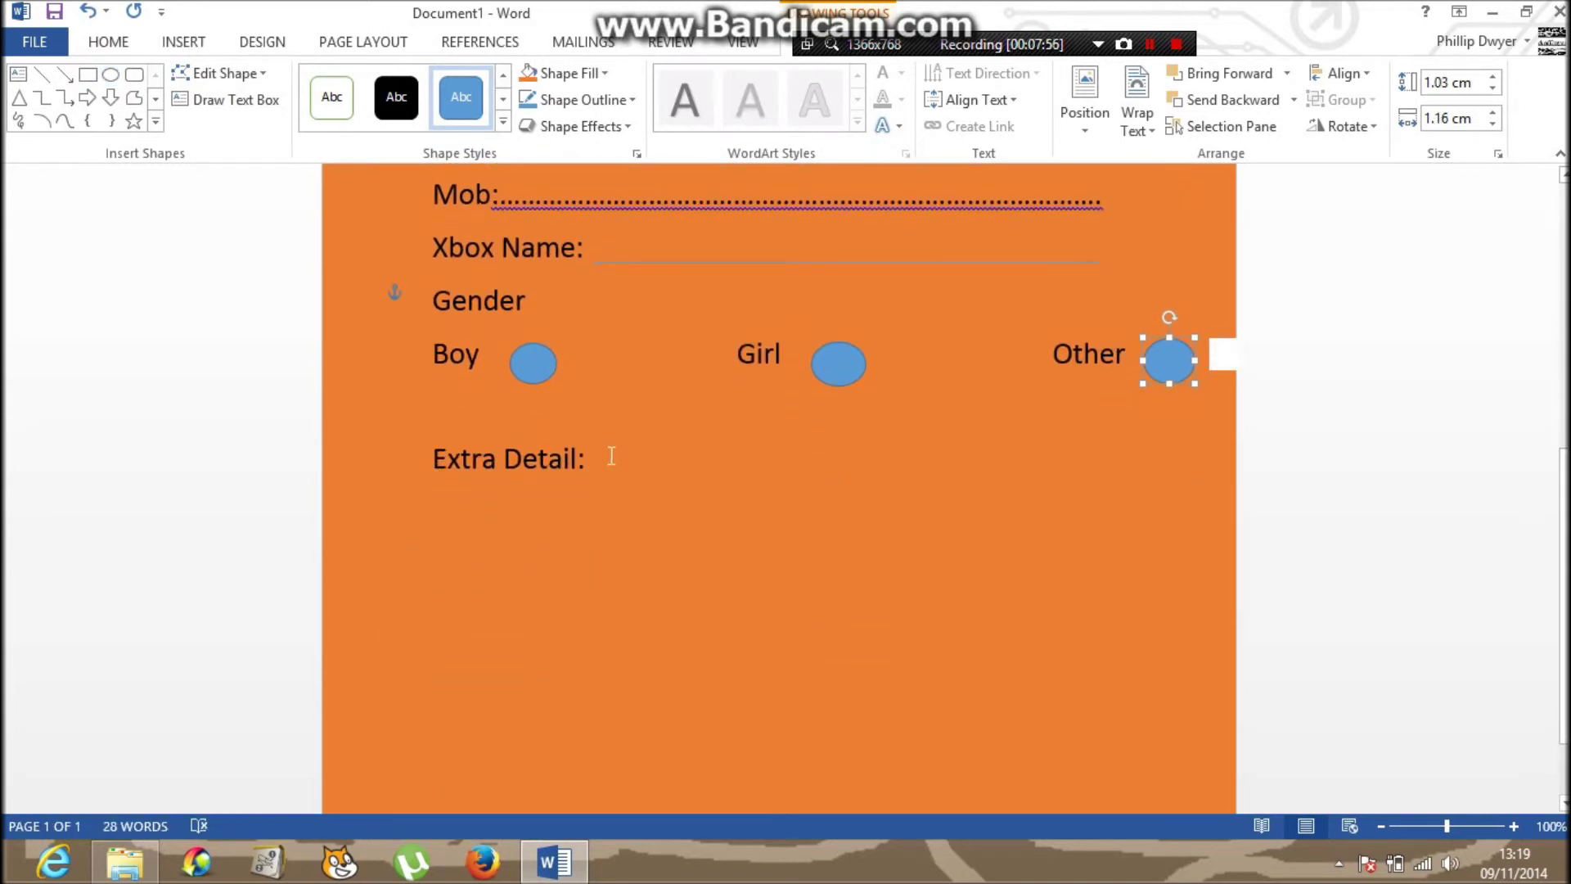
{"action": "left_click", "coordinate": [88, 73]}
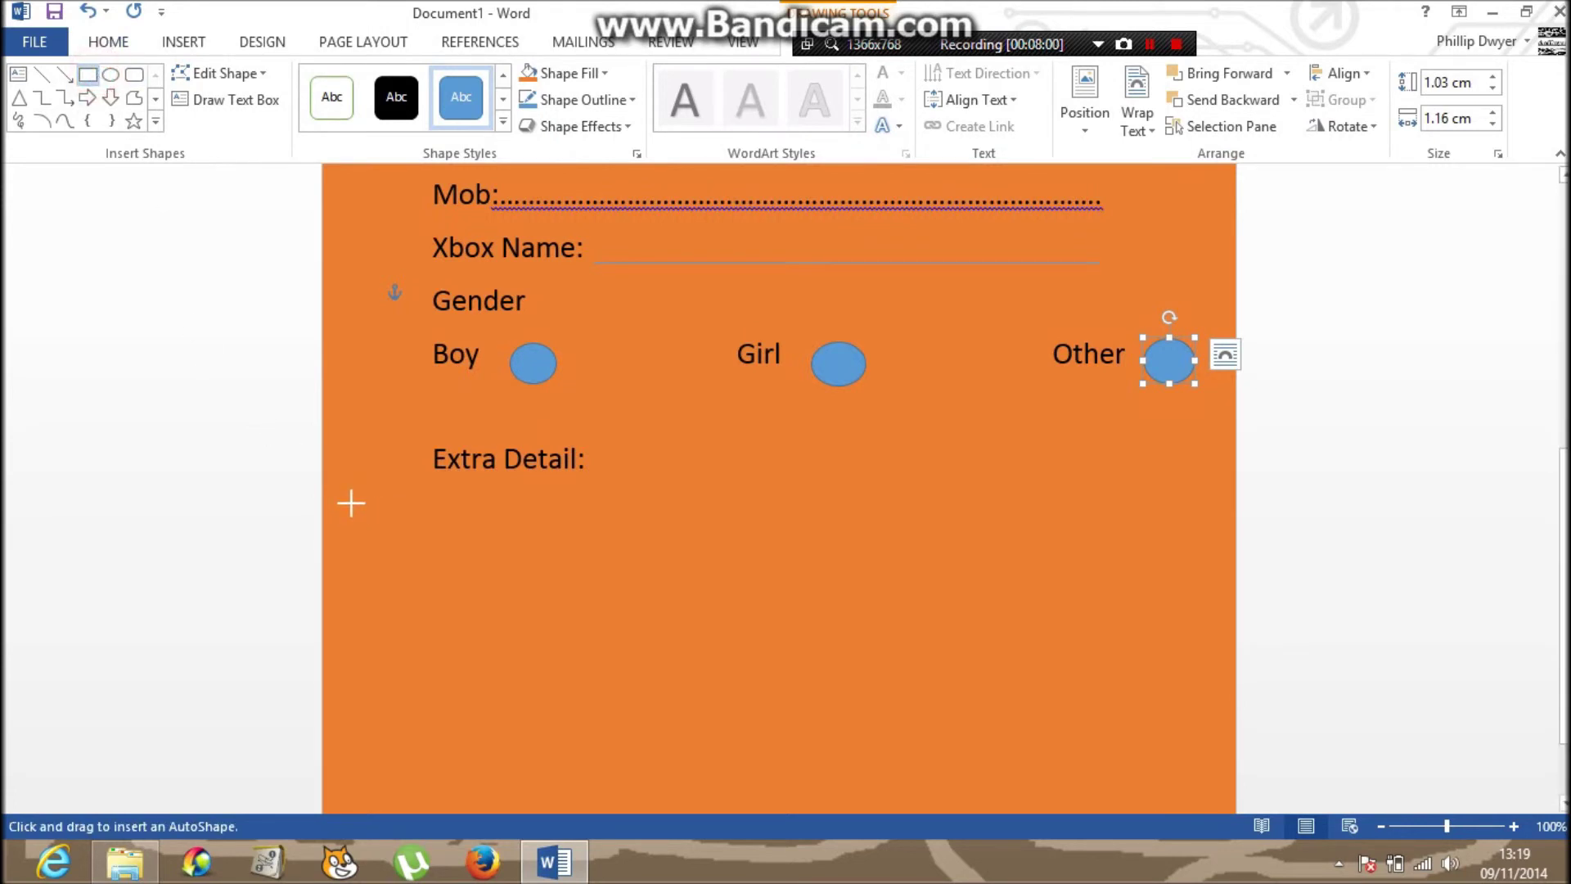
Draw a wide shallow rectangle under Extra Detail: and a taller rectangle beneath it.
{"action": "left_click_drag", "start_coordinate": [352, 504], "coordinate": [1207, 608]}
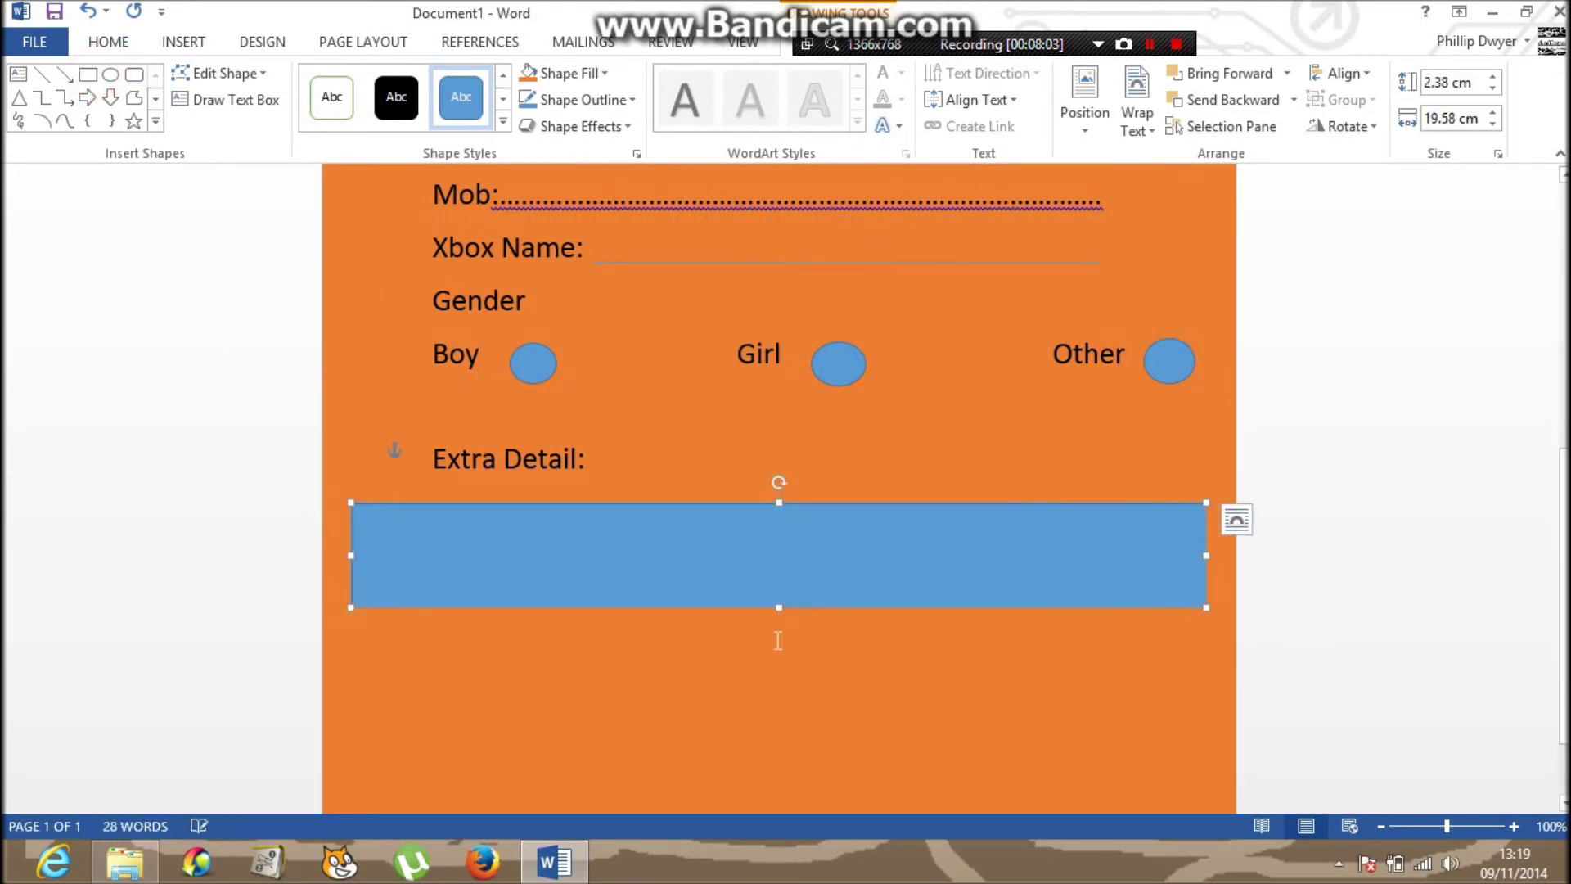
{"action": "left_click", "coordinate": [88, 74]}
{"action": "left_click_drag", "start_coordinate": [357, 646], "coordinate": [1209, 767]}
{"action": "right_click", "coordinate": [1082, 707]}
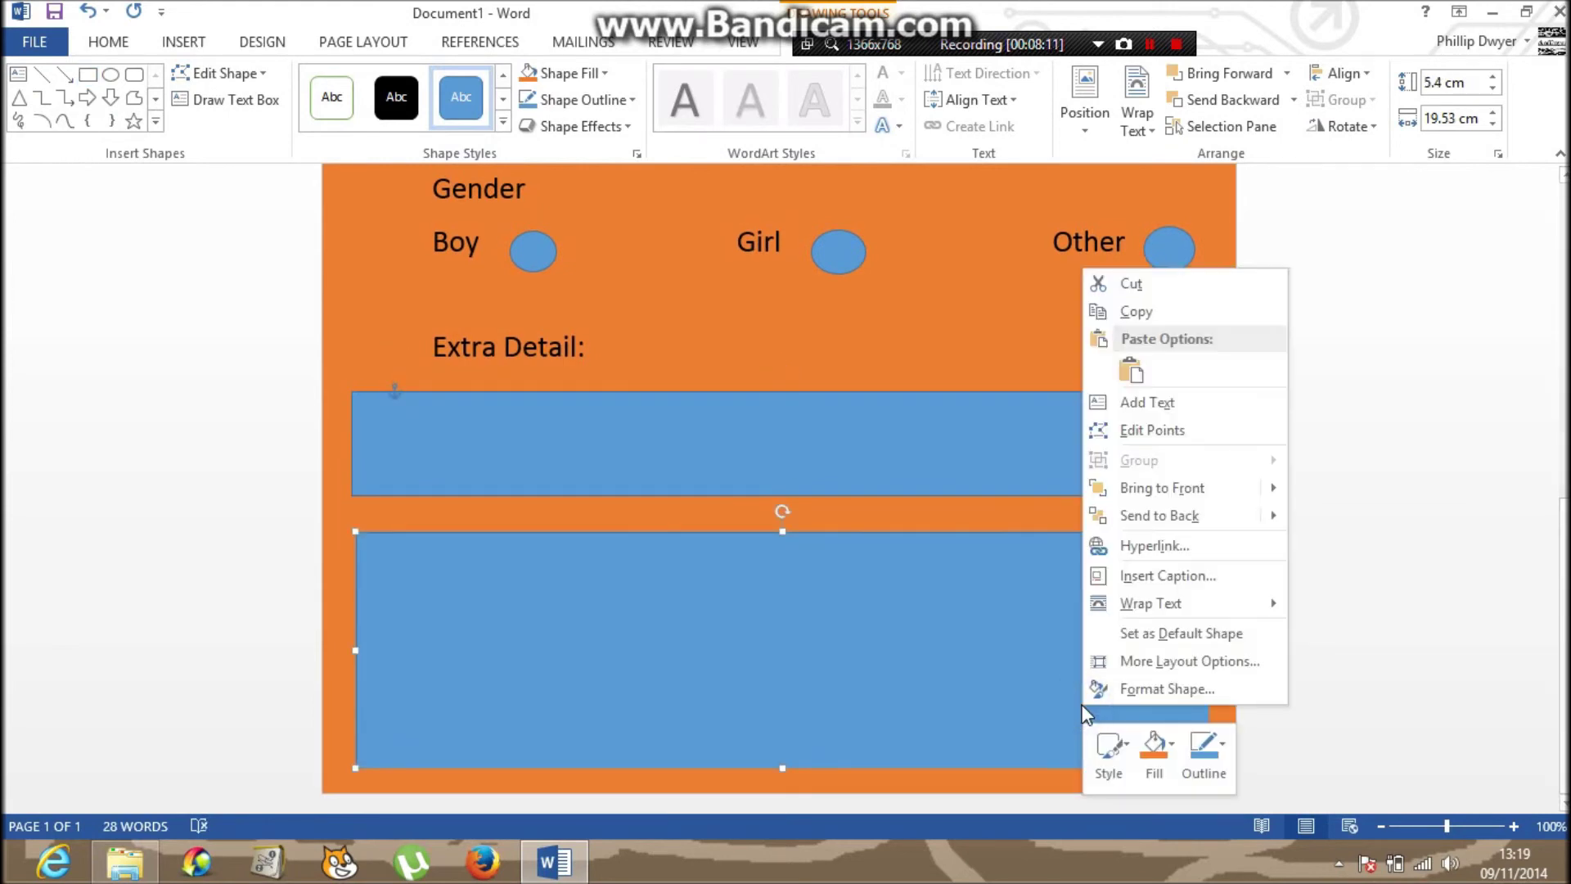
Set Fill to No fill for the lower and upper Extra Detail rectangles in Format Shape.
{"action": "left_click", "coordinate": [1131, 689]}
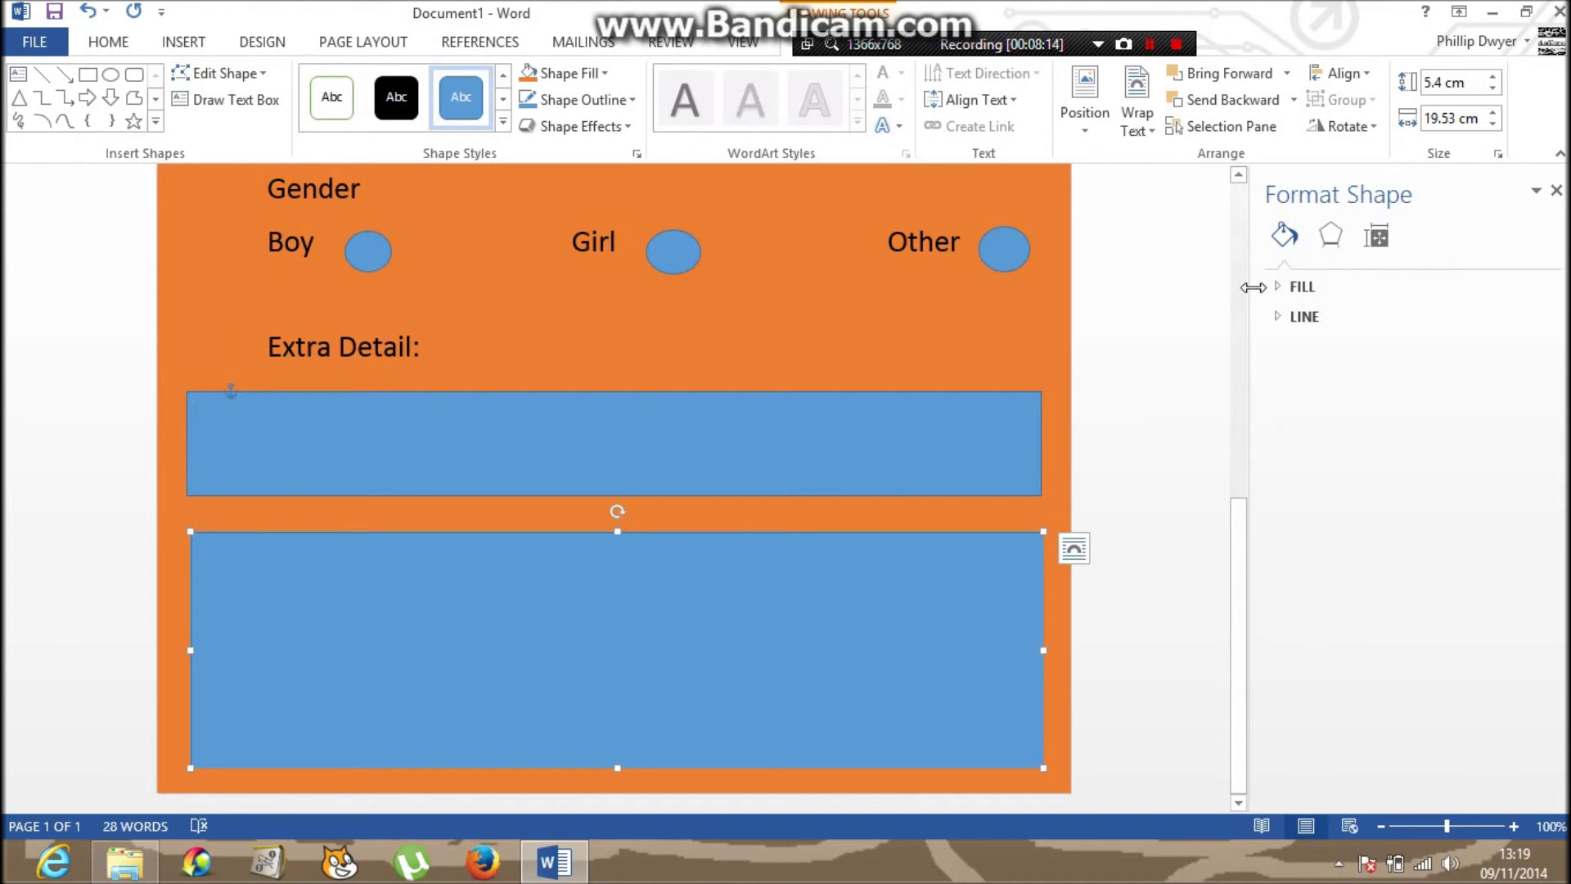
{"action": "left_click", "coordinate": [1297, 293]}
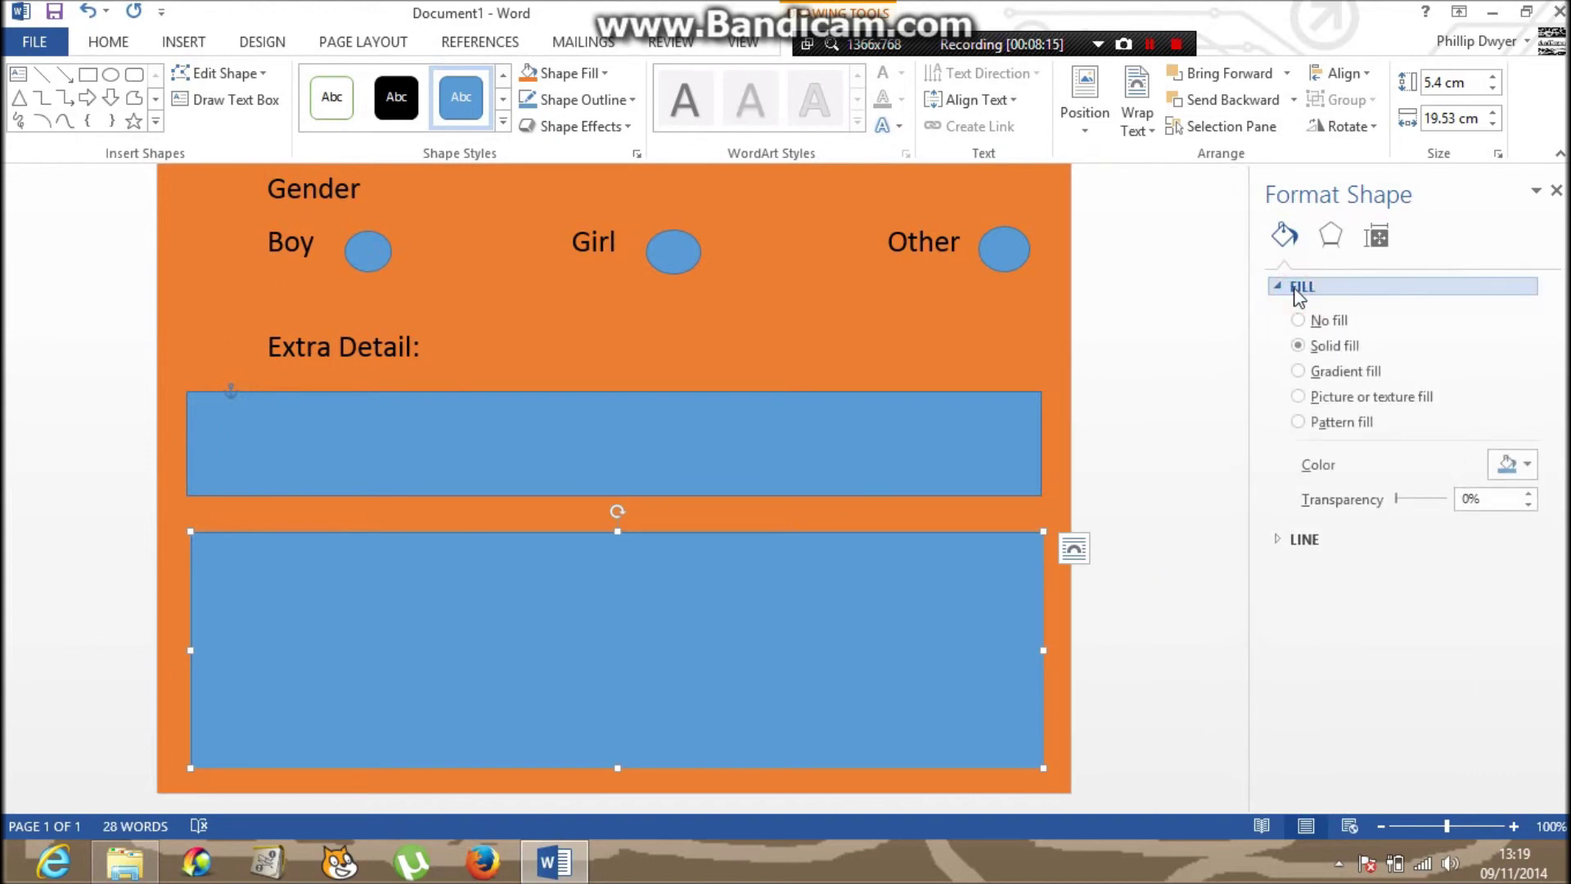
{"action": "left_click", "coordinate": [1298, 320]}
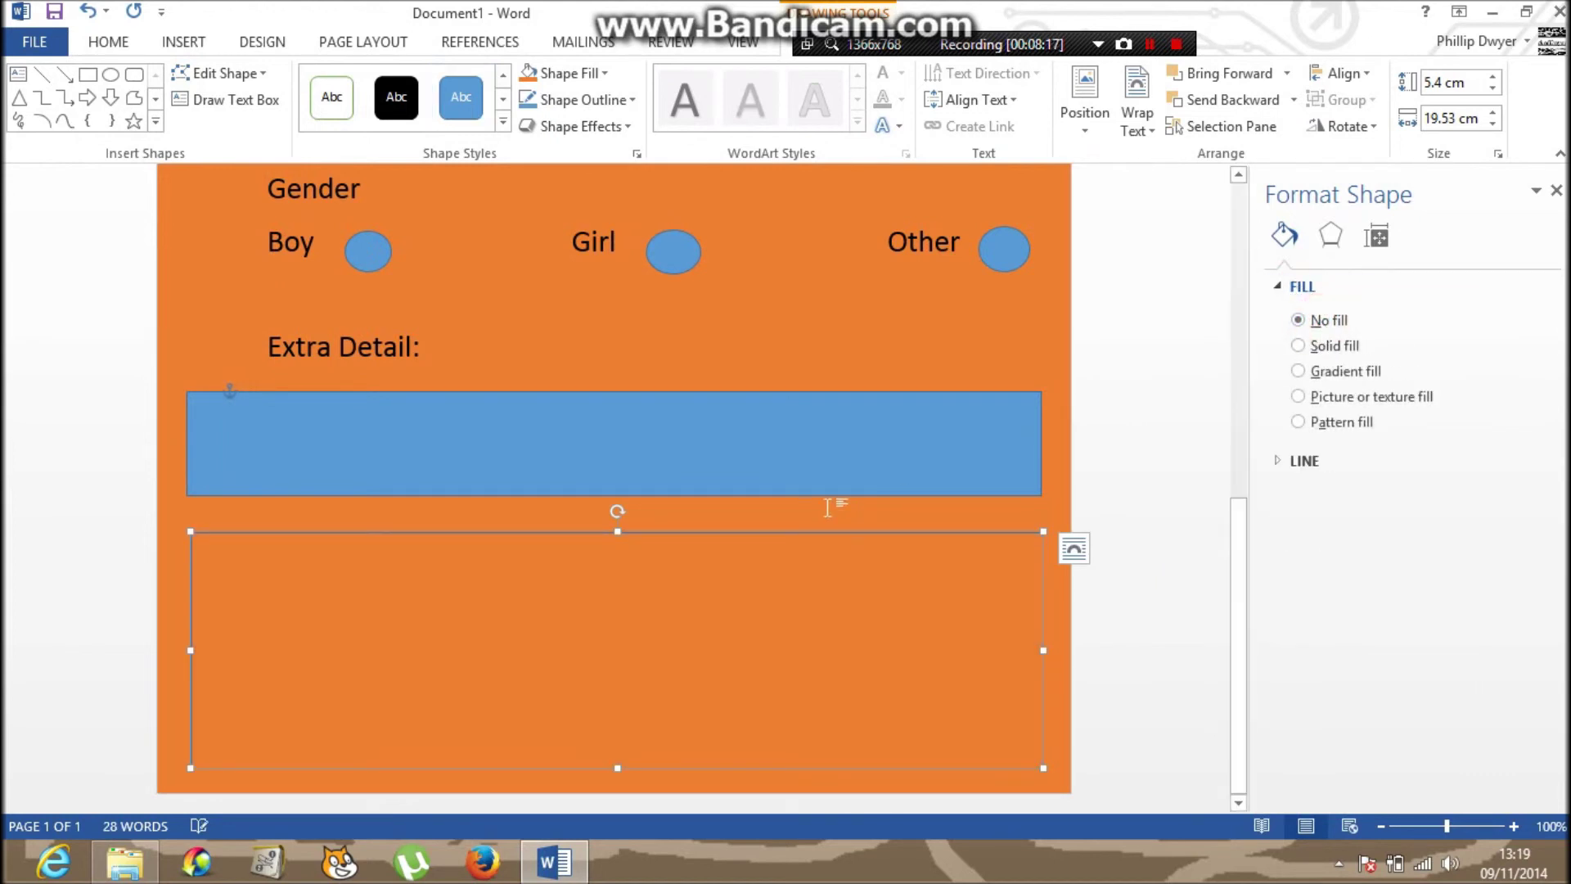
{"action": "left_click", "coordinate": [836, 468]}
{"action": "left_click", "coordinate": [1301, 320]}
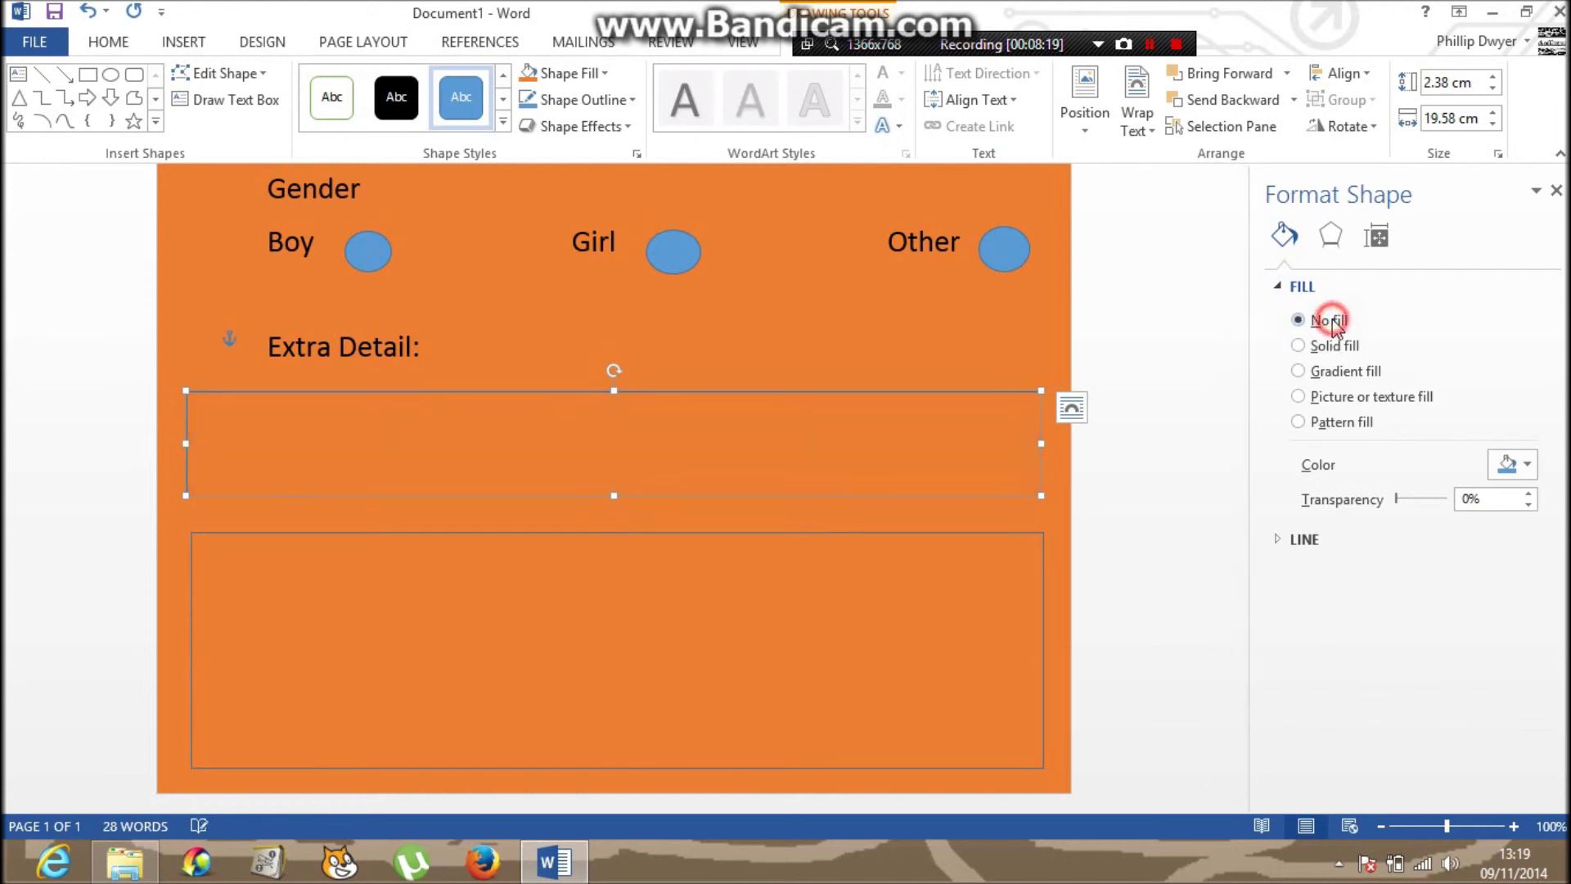
{"action": "left_click", "coordinate": [1555, 191]}
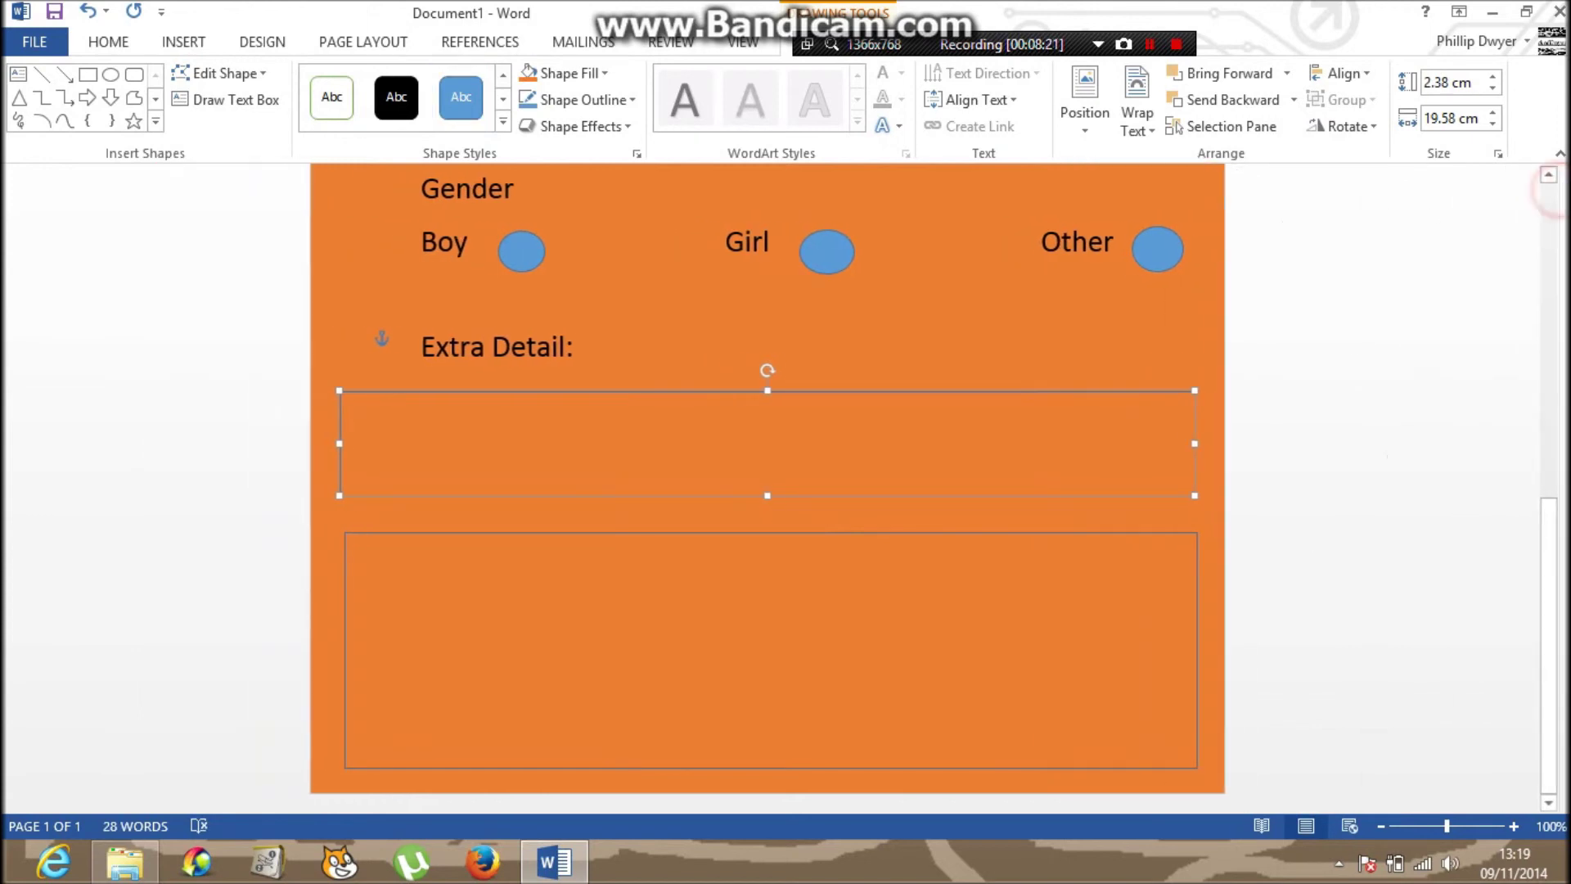
{"action": "scroll", "coordinate": [788, 465], "scroll_direction": "up", "scroll_amount": 8}
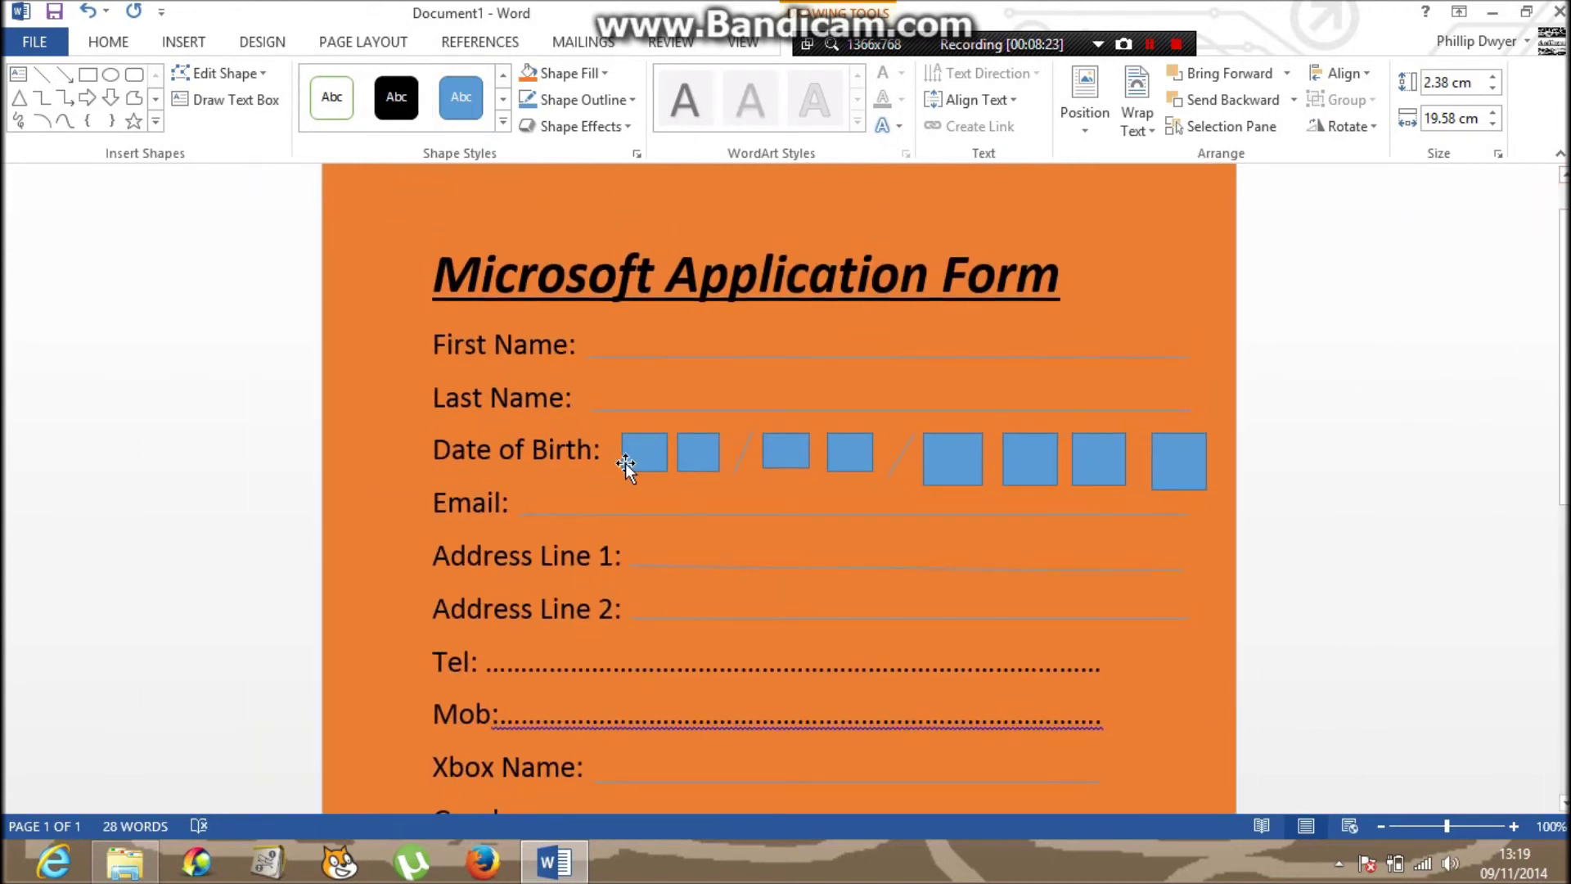
Set No fill on the first three date-of-birth boxes via the Format Shape pane.
{"action": "right_click", "coordinate": [632, 460]}
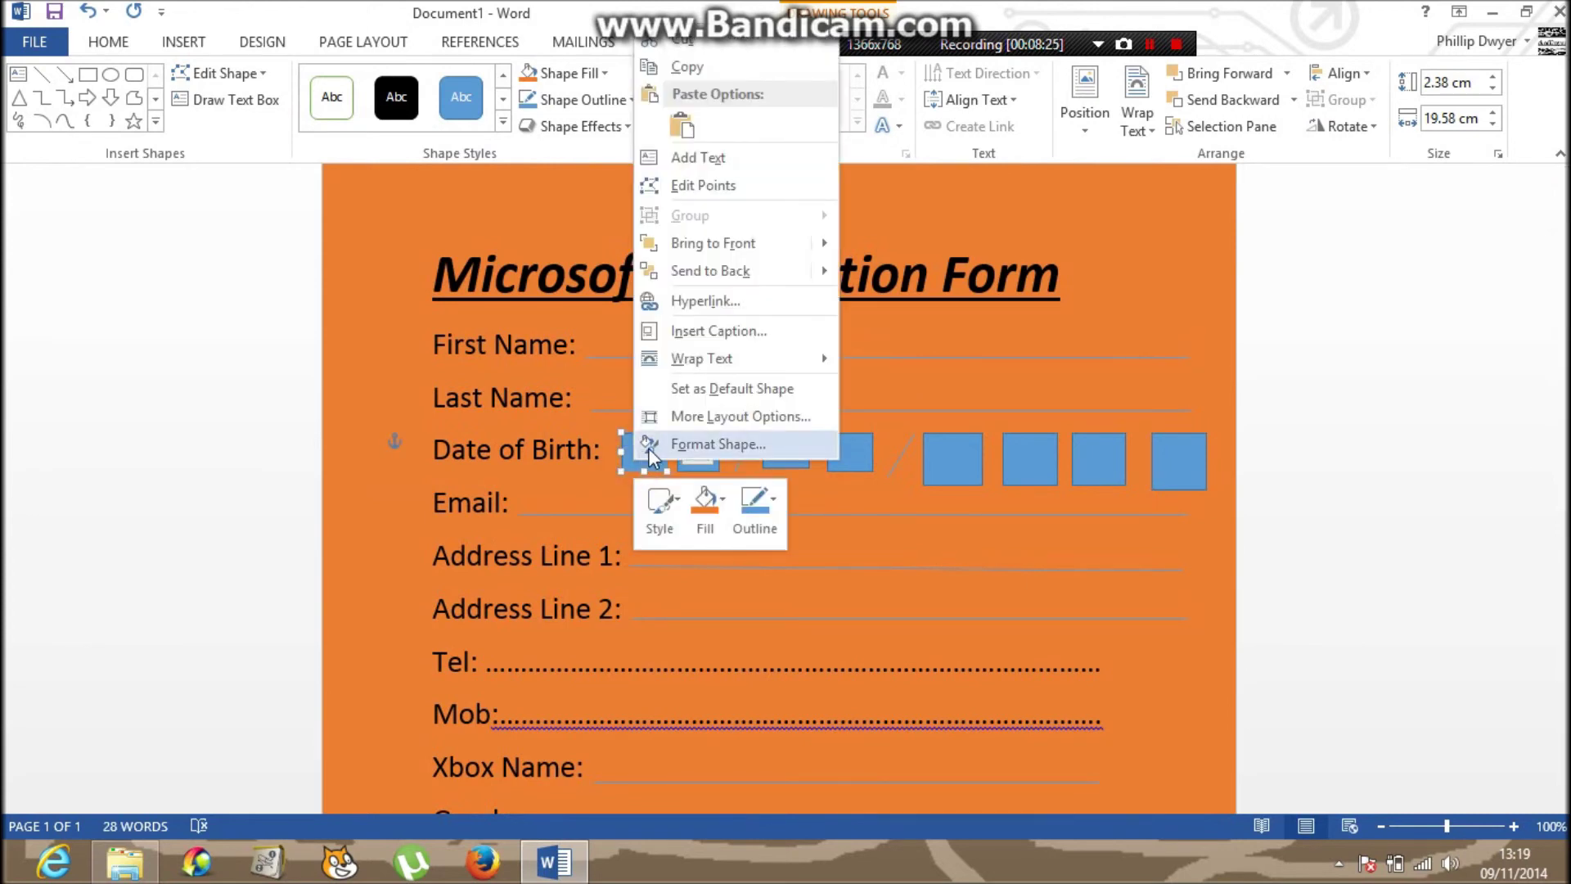
{"action": "left_click", "coordinate": [648, 448]}
{"action": "left_click", "coordinate": [1298, 320]}
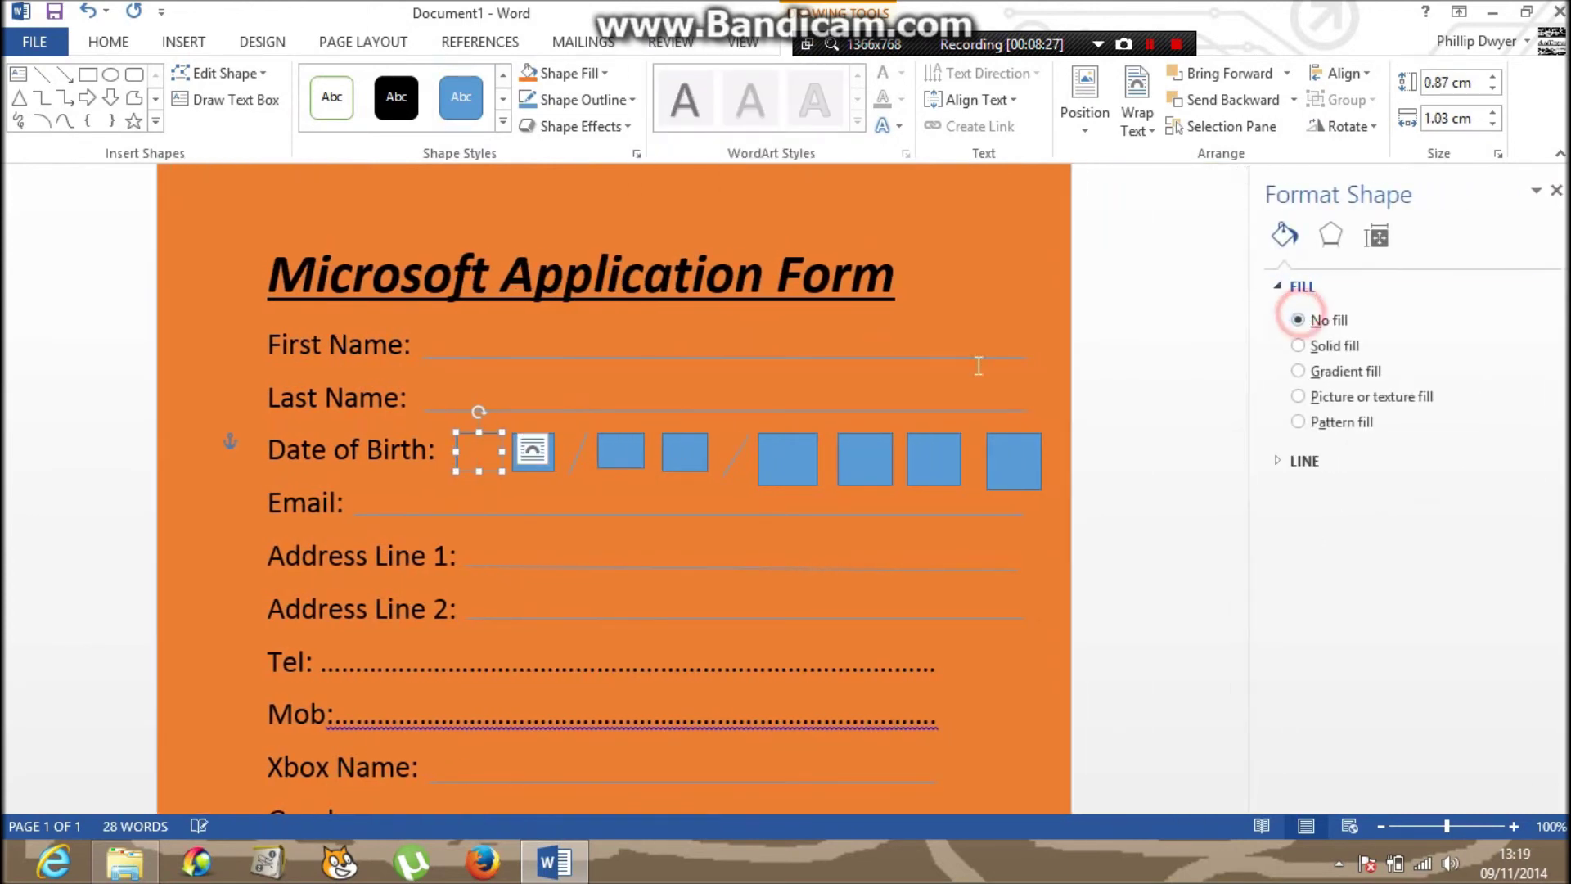
{"action": "left_click", "coordinate": [532, 459]}
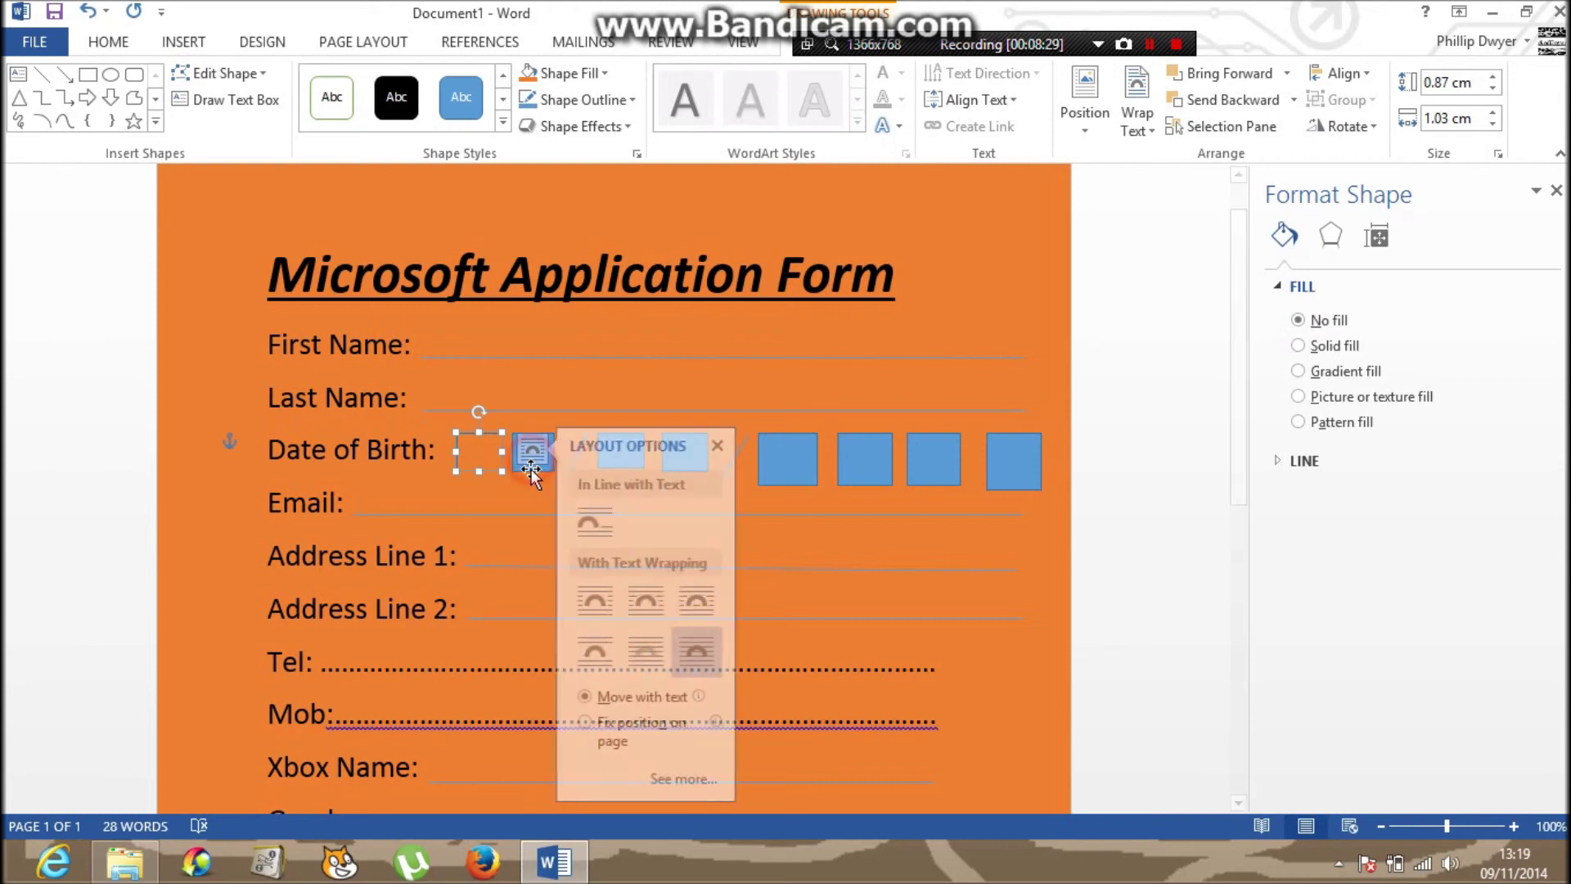
{"action": "left_click", "coordinate": [530, 468]}
{"action": "left_click", "coordinate": [529, 471]}
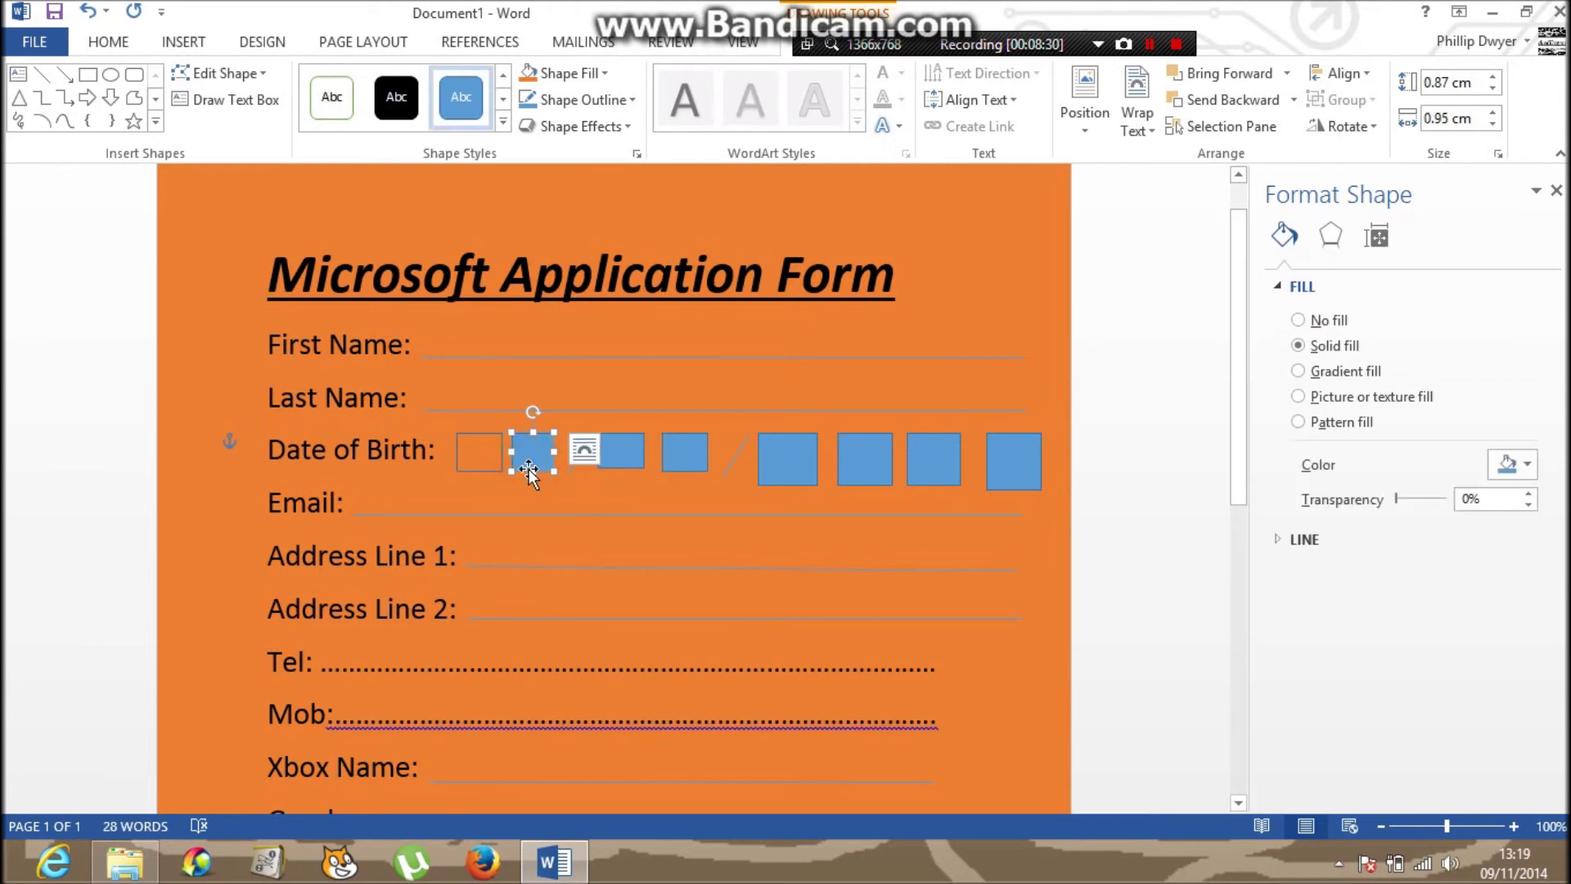
{"action": "left_click", "coordinate": [1298, 320]}
{"action": "left_click", "coordinate": [633, 446]}
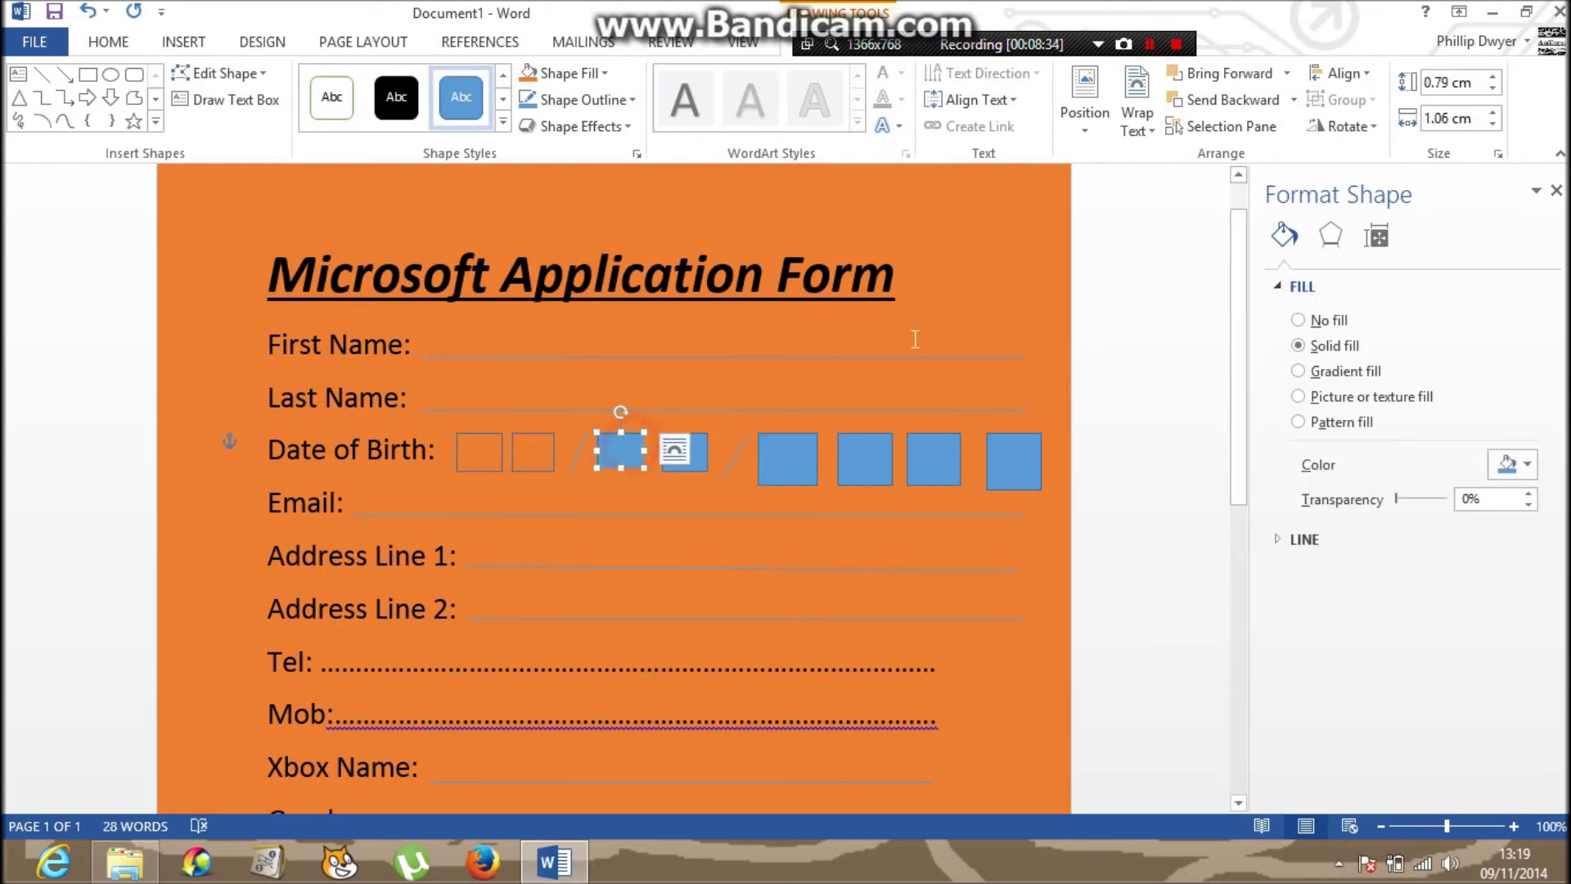
{"action": "left_click", "coordinate": [1330, 320]}
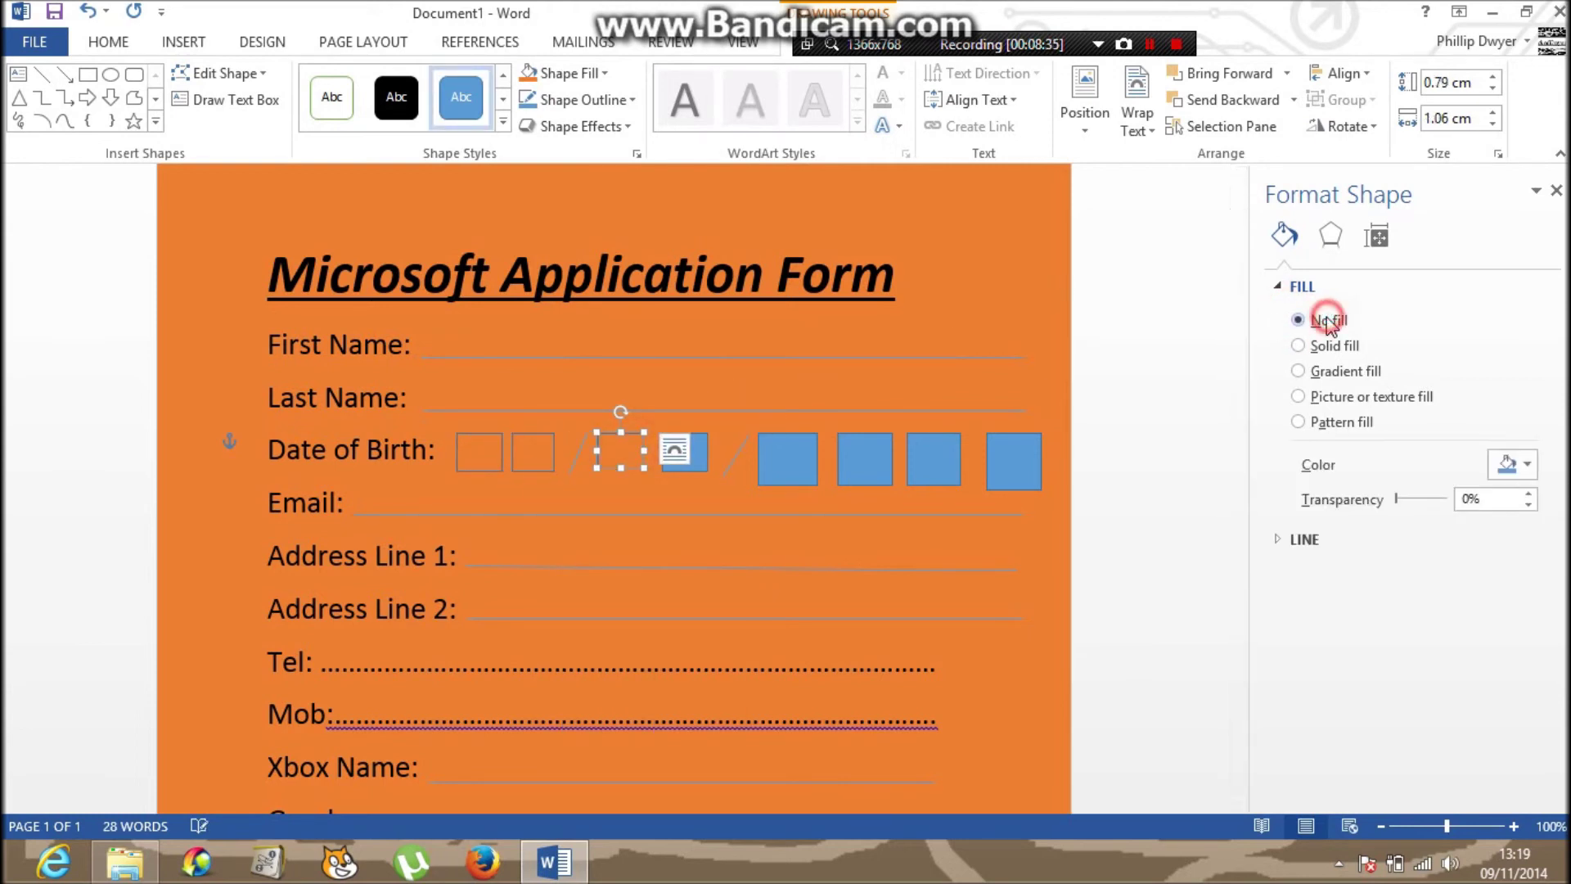
Set No fill on the remaining five date-of-birth boxes, including all year boxes.
{"action": "left_click", "coordinate": [698, 459]}
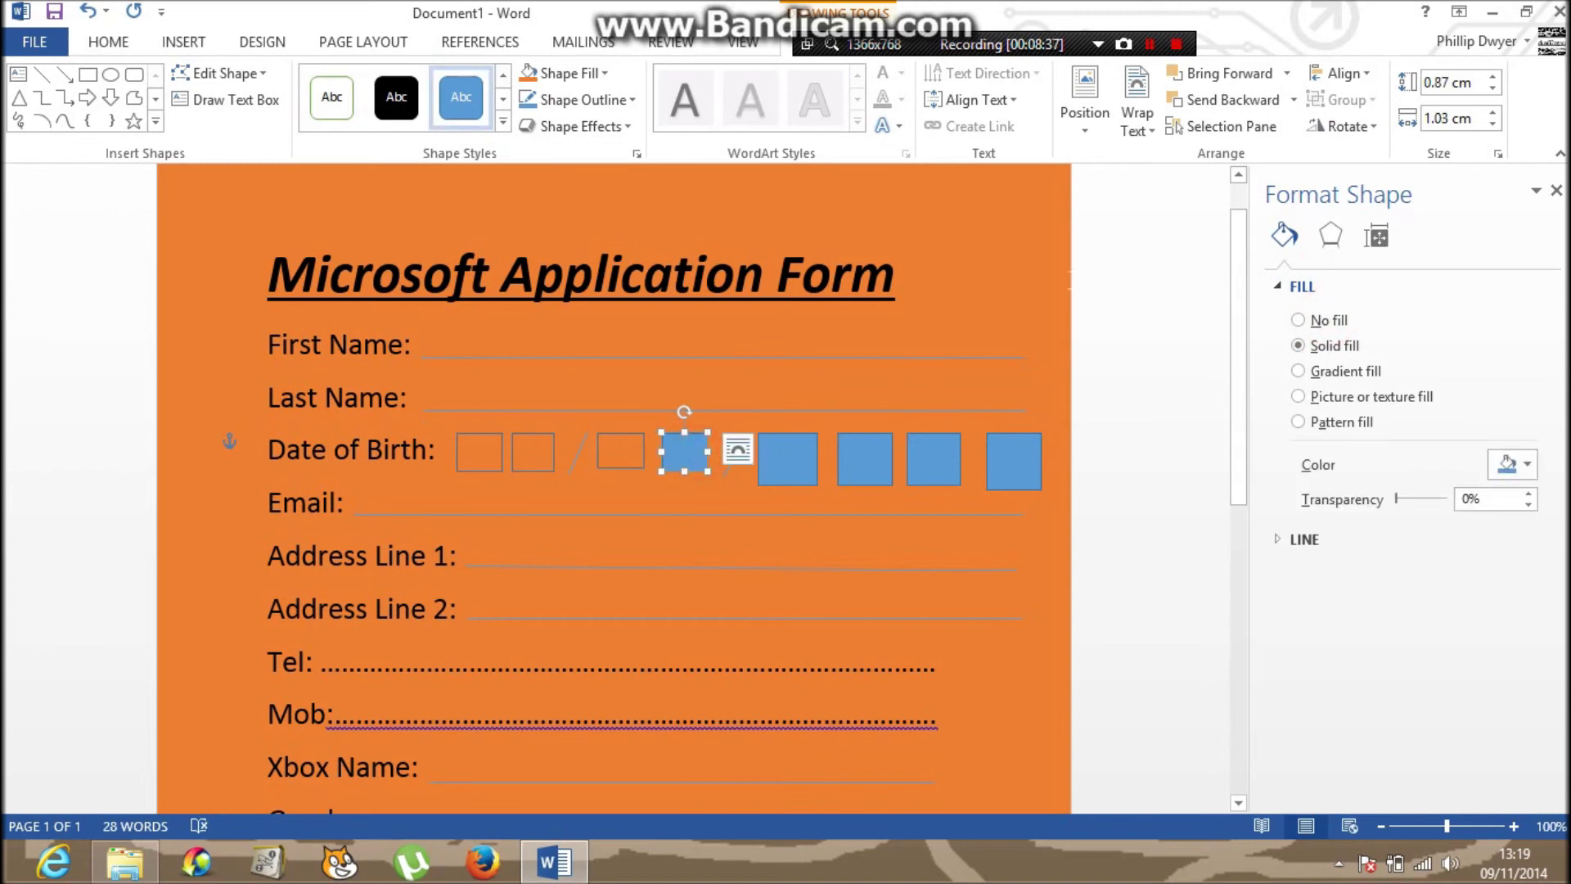
{"action": "left_click", "coordinate": [1298, 320]}
{"action": "left_click", "coordinate": [800, 461]}
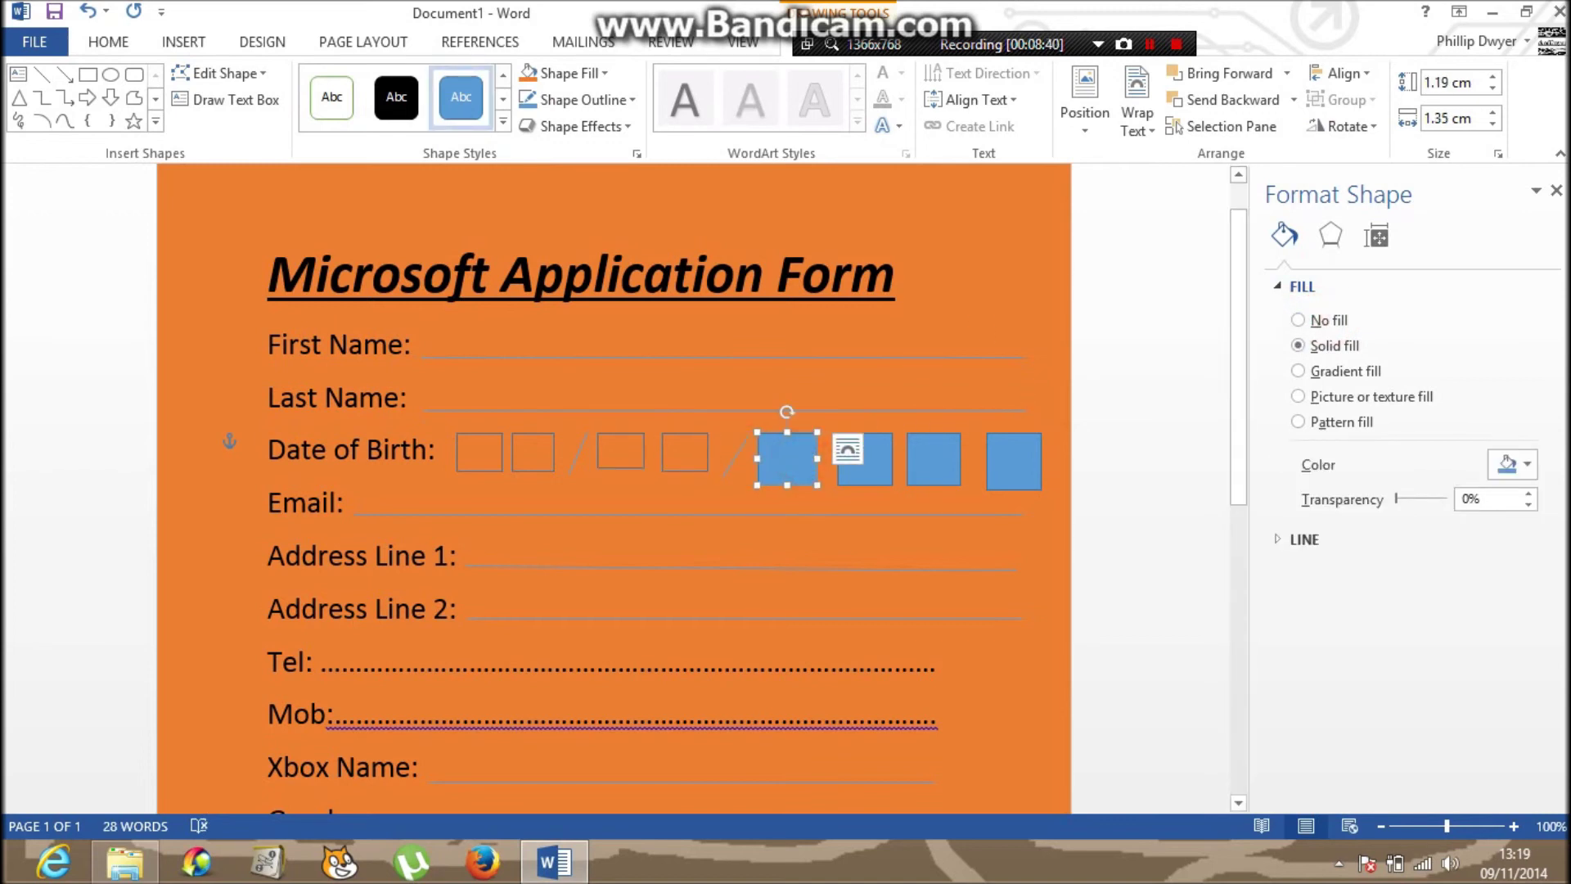
{"action": "left_click", "coordinate": [1299, 320]}
{"action": "left_click", "coordinate": [882, 474]}
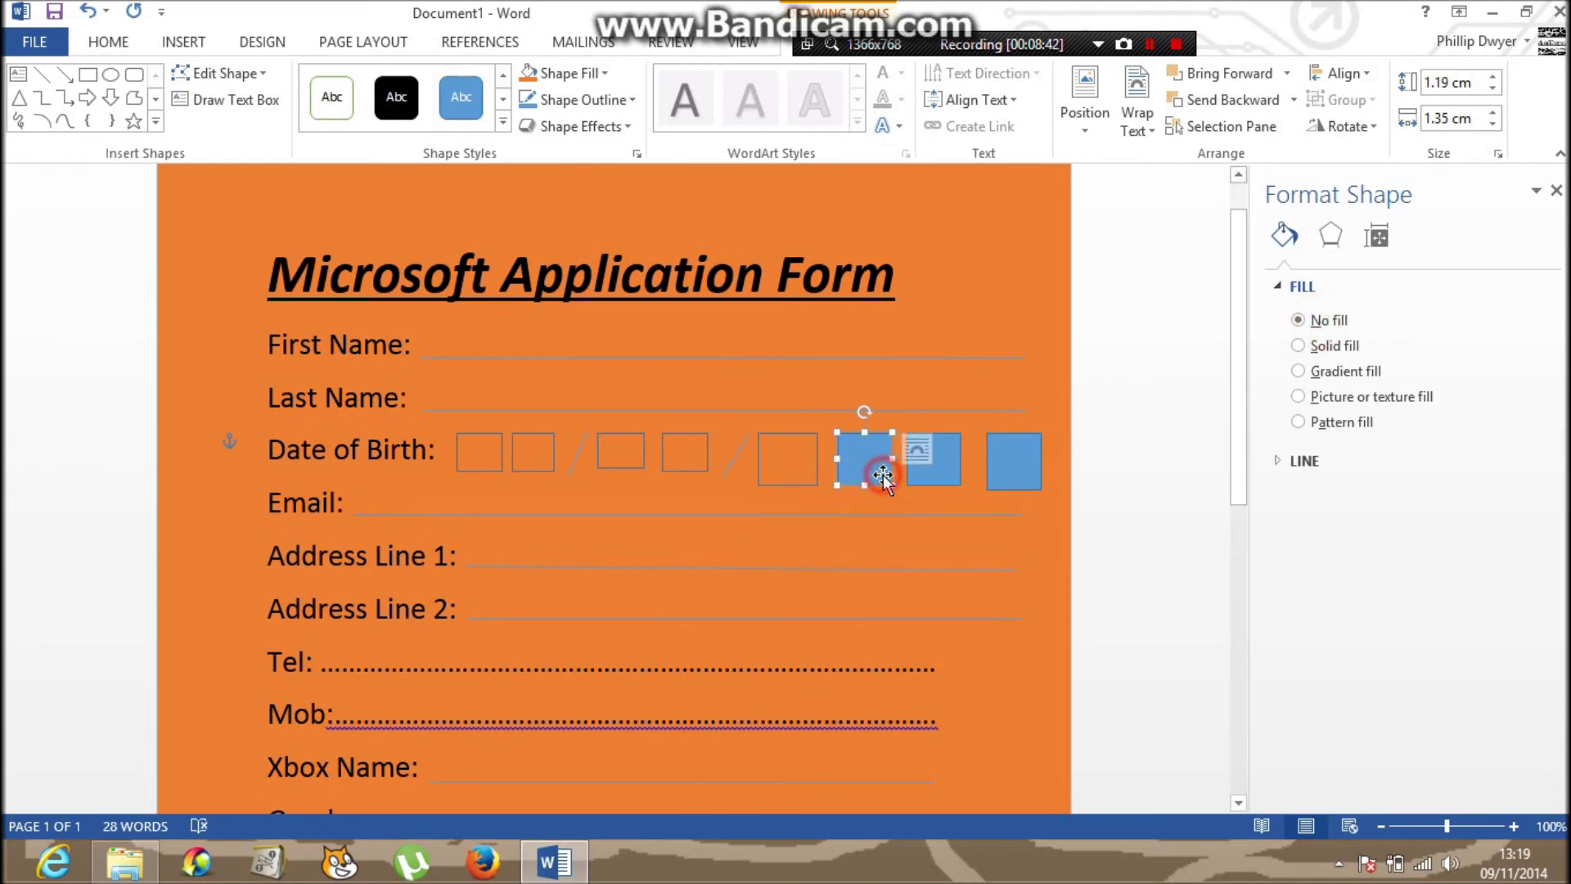
{"action": "left_click", "coordinate": [1298, 320]}
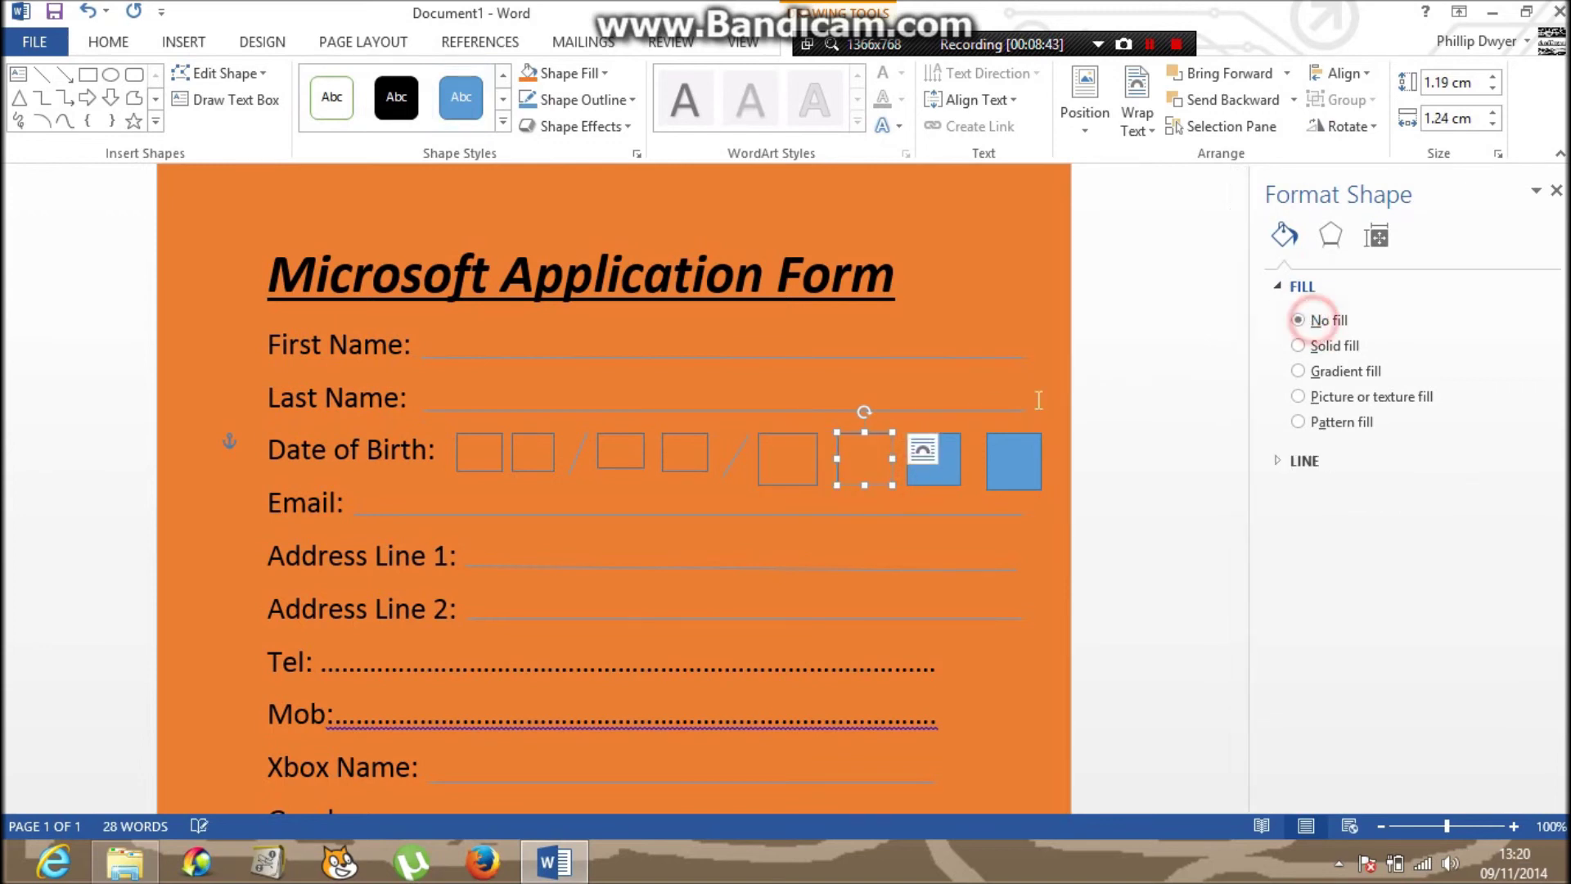
{"action": "left_click", "coordinate": [939, 473]}
{"action": "left_click", "coordinate": [1297, 320]}
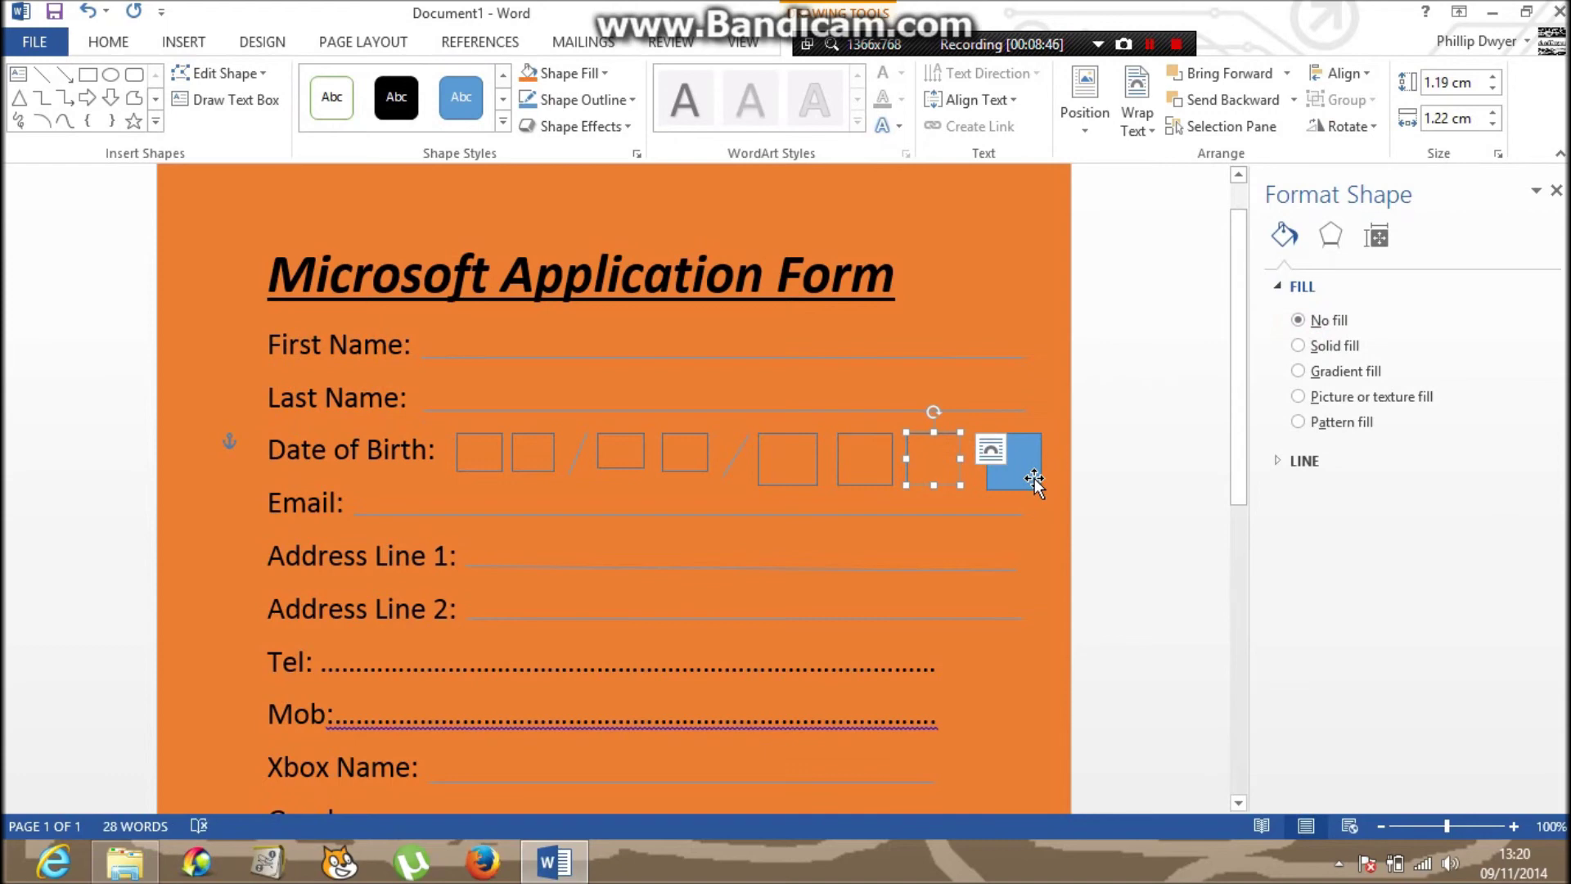
{"action": "left_click", "coordinate": [1035, 478]}
{"action": "left_click", "coordinate": [1310, 321]}
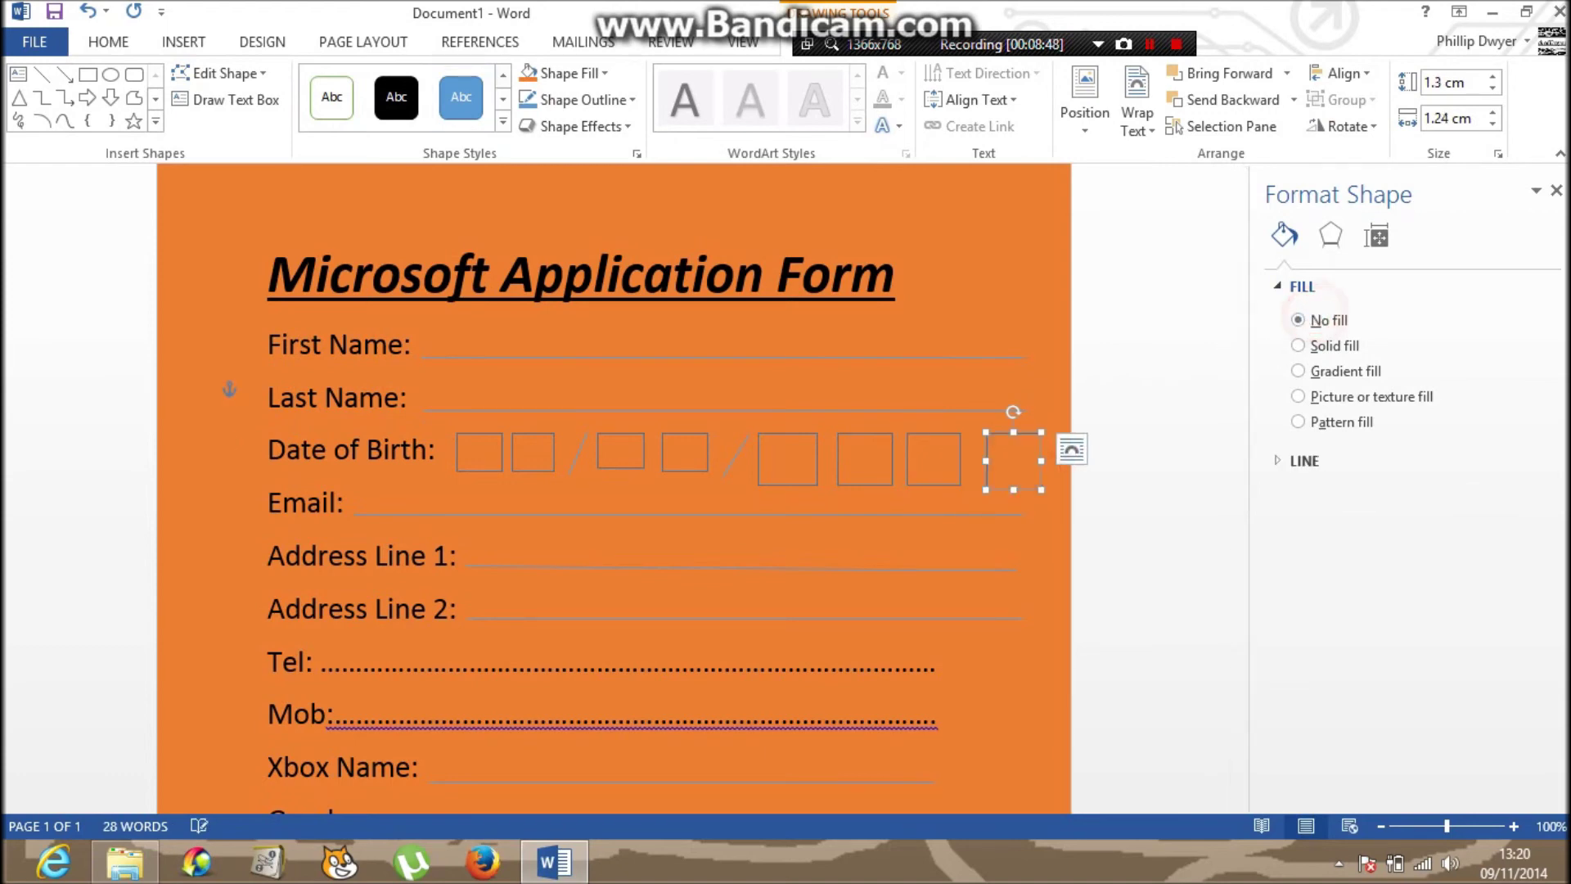
{"action": "left_click", "coordinate": [1103, 495]}
Set Fill to No fill on the Boy, Girl and Other circles in Format Shape.
{"action": "left_click_drag", "start_coordinate": [1241, 450], "coordinate": [1235, 536]}
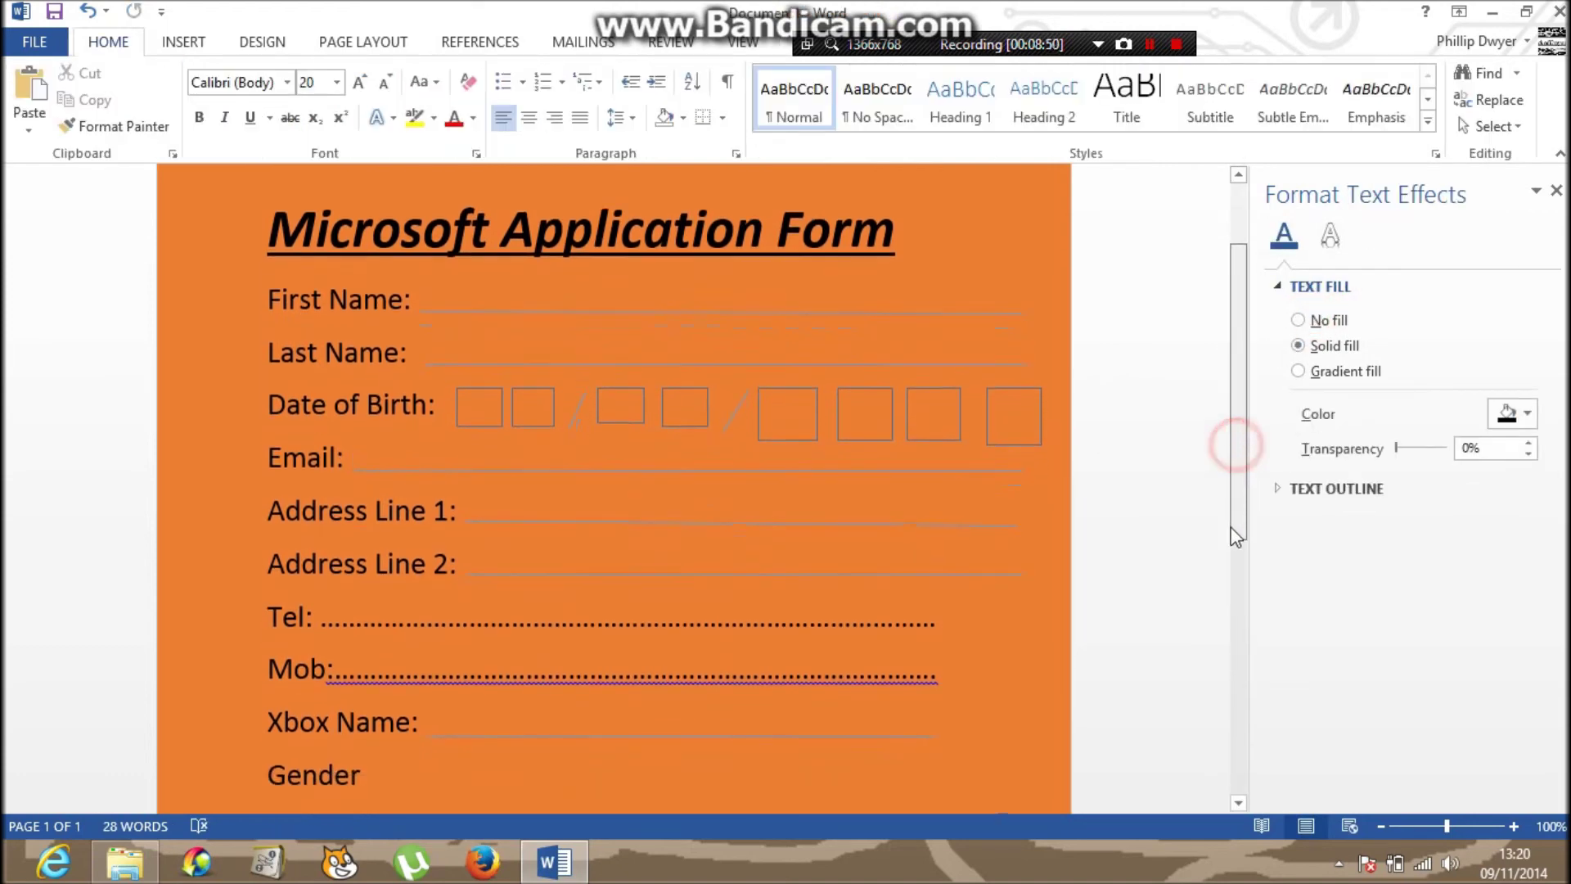
{"action": "scroll", "coordinate": [1231, 546], "scroll_direction": "down", "scroll_amount": 3}
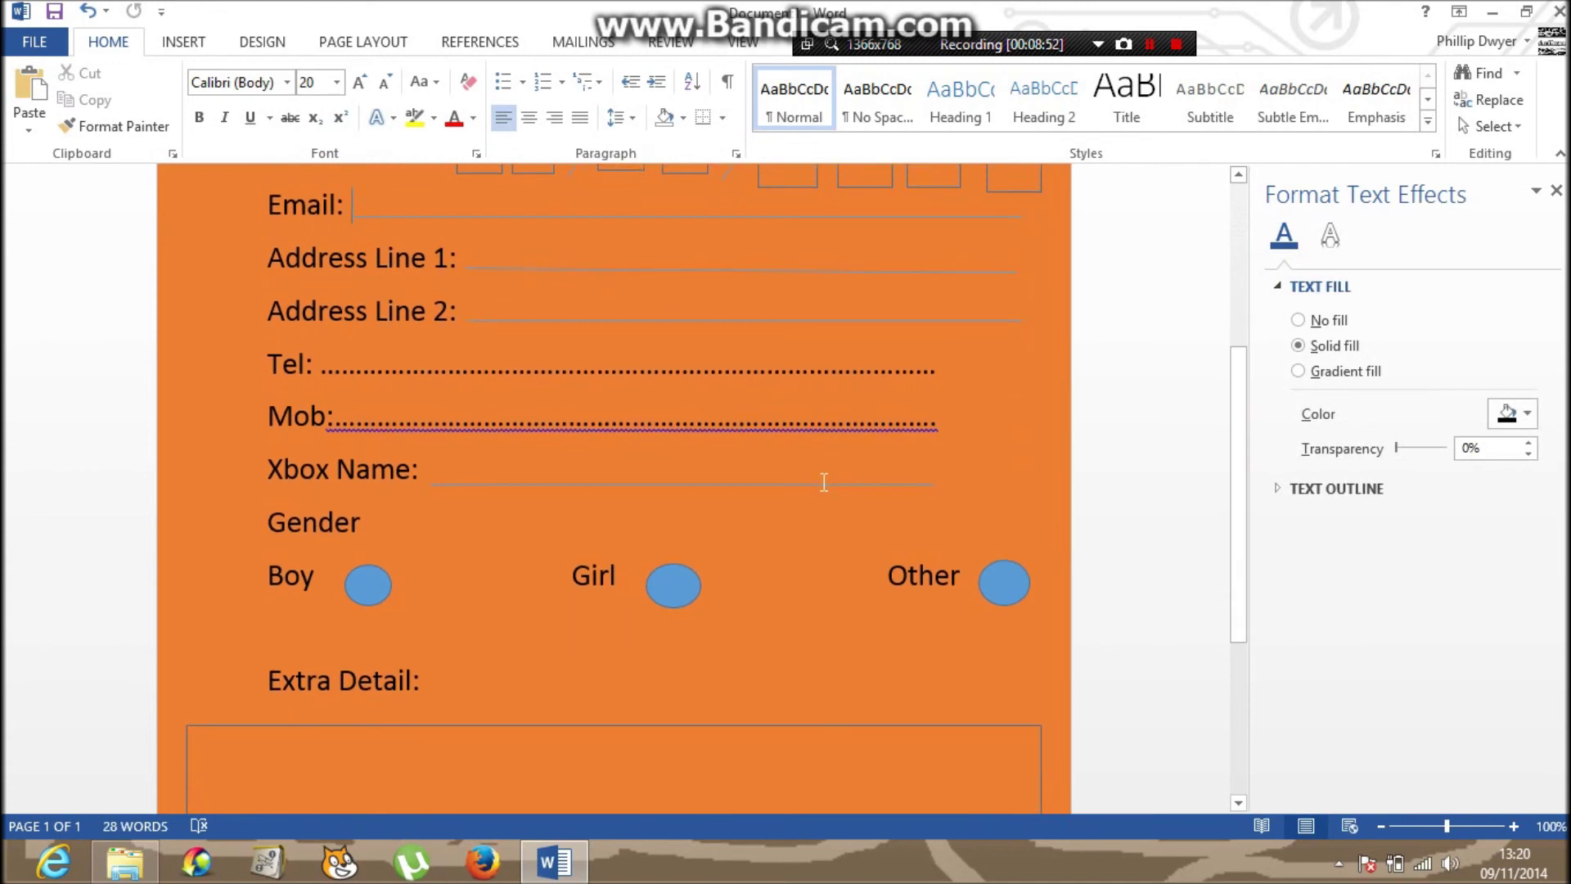
{"action": "right_click", "coordinate": [799, 431]}
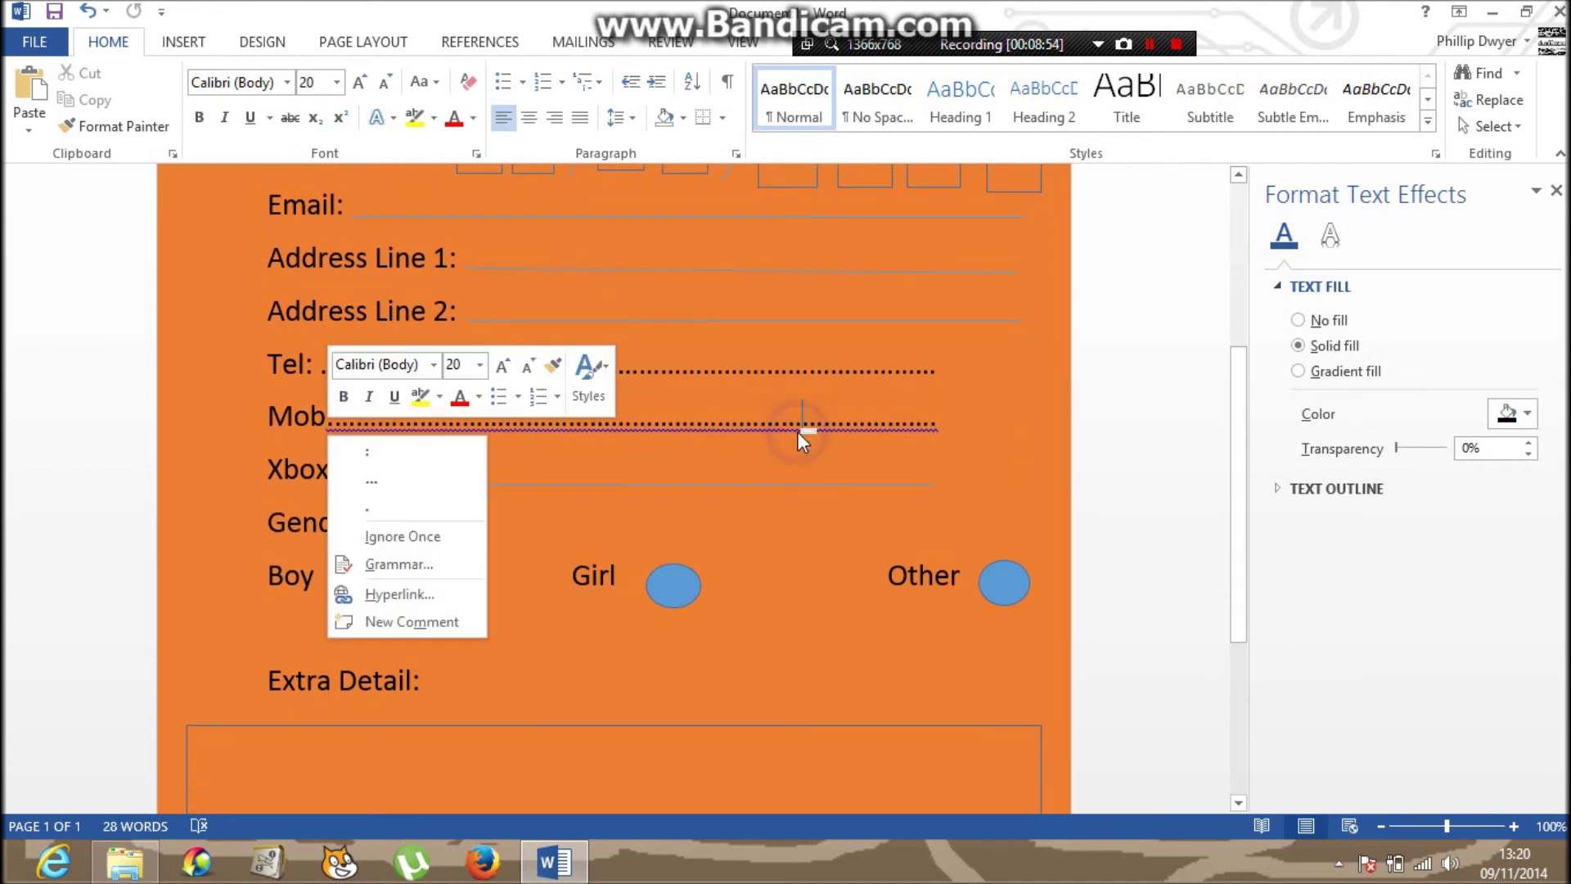
{"action": "left_click", "coordinate": [709, 463]}
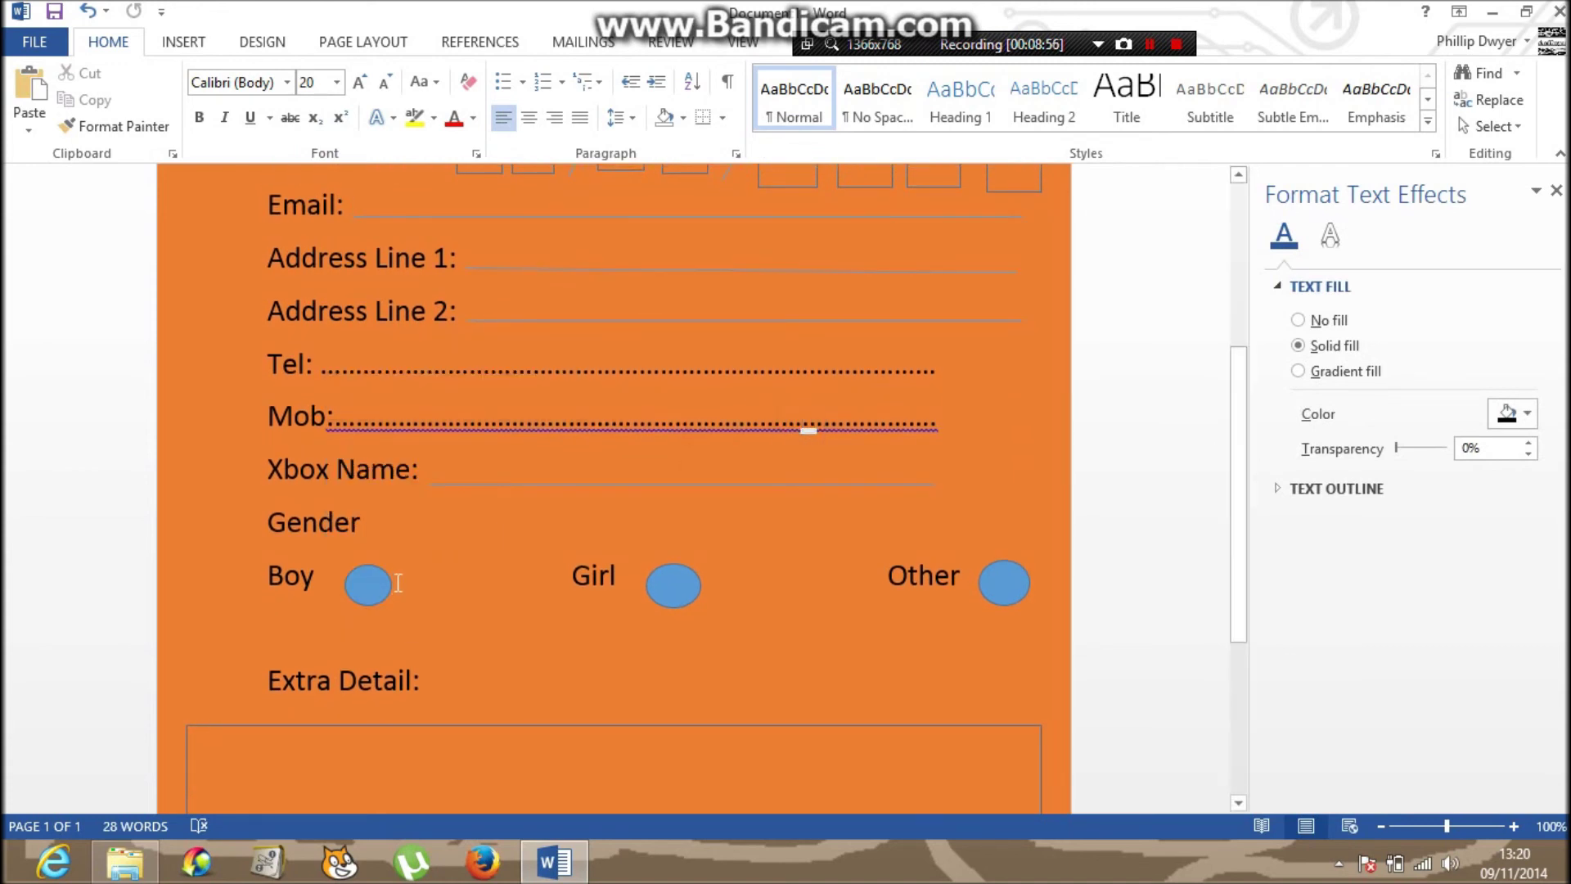
{"action": "left_click", "coordinate": [367, 584]}
{"action": "left_click", "coordinate": [1299, 320]}
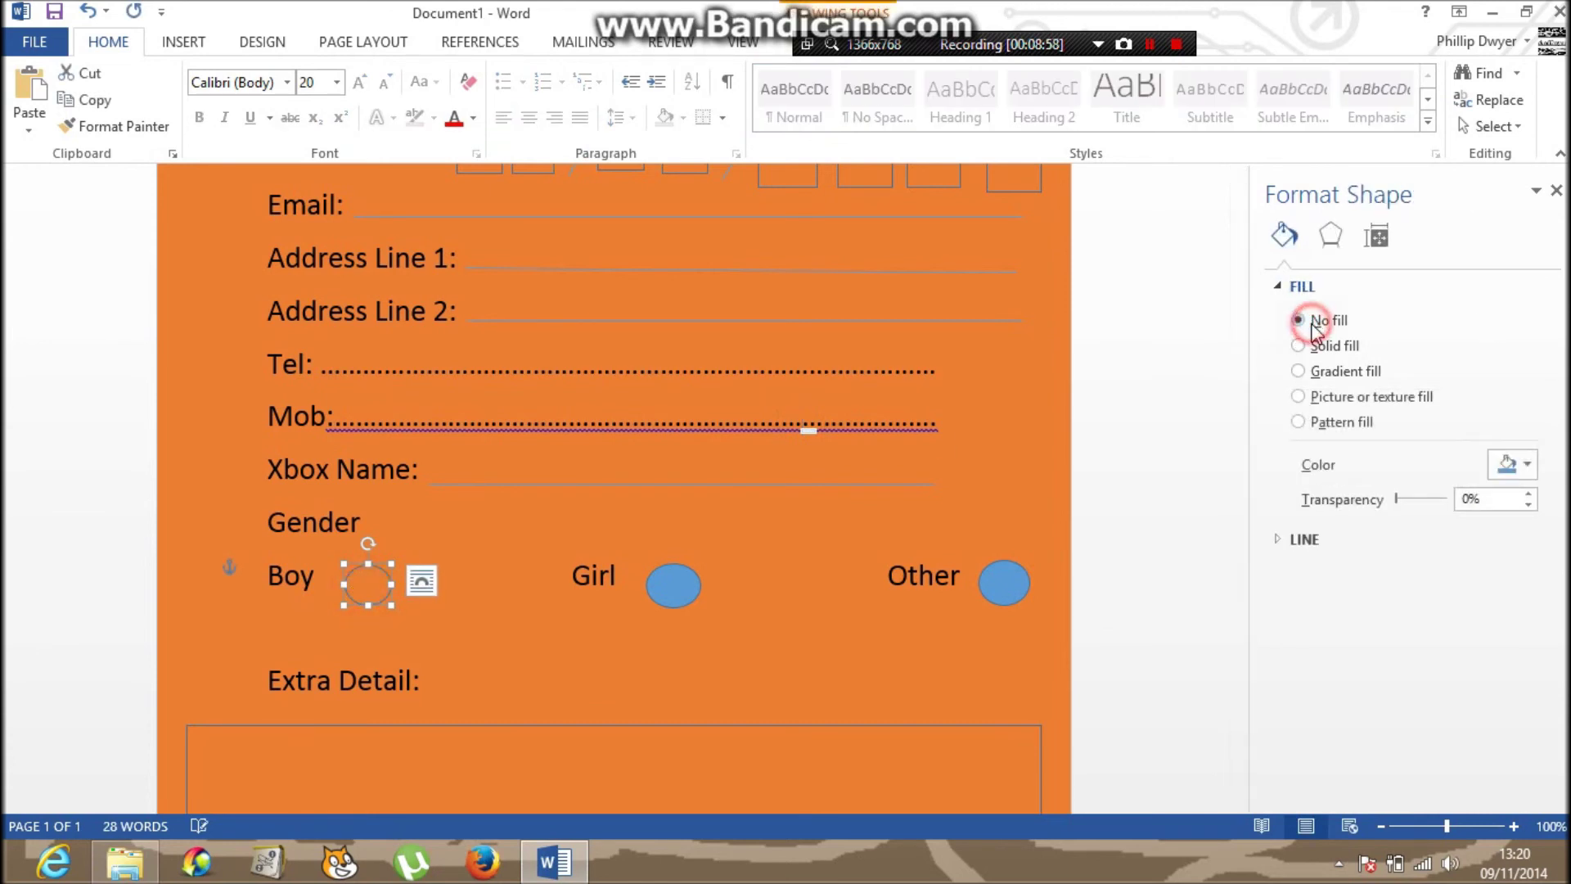
{"action": "left_click", "coordinate": [669, 583]}
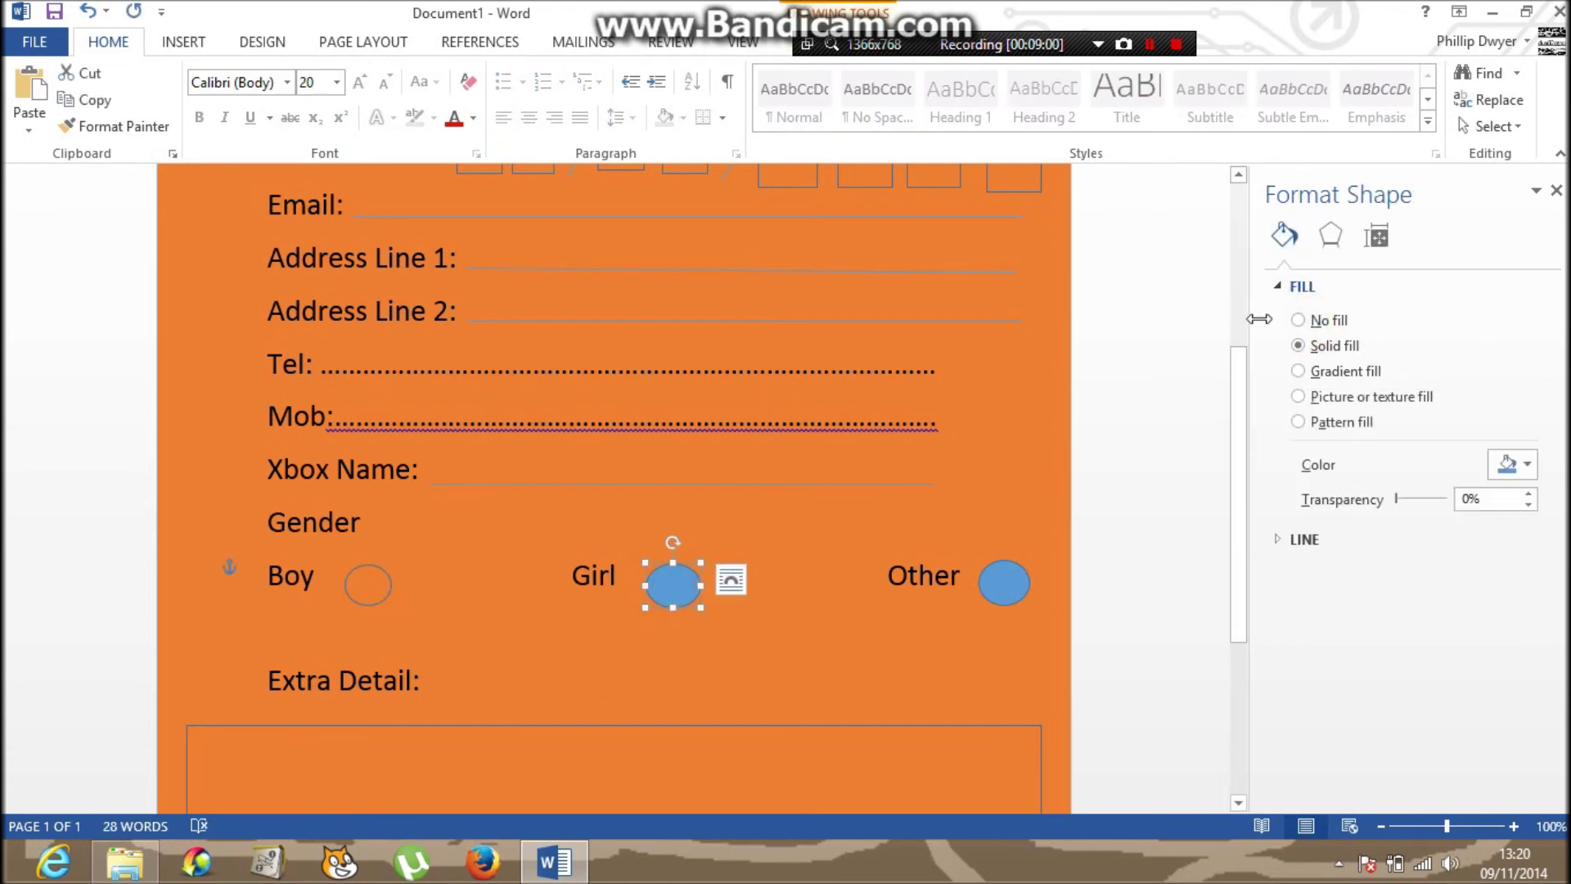
{"action": "left_click", "coordinate": [1298, 320]}
{"action": "left_click", "coordinate": [988, 593]}
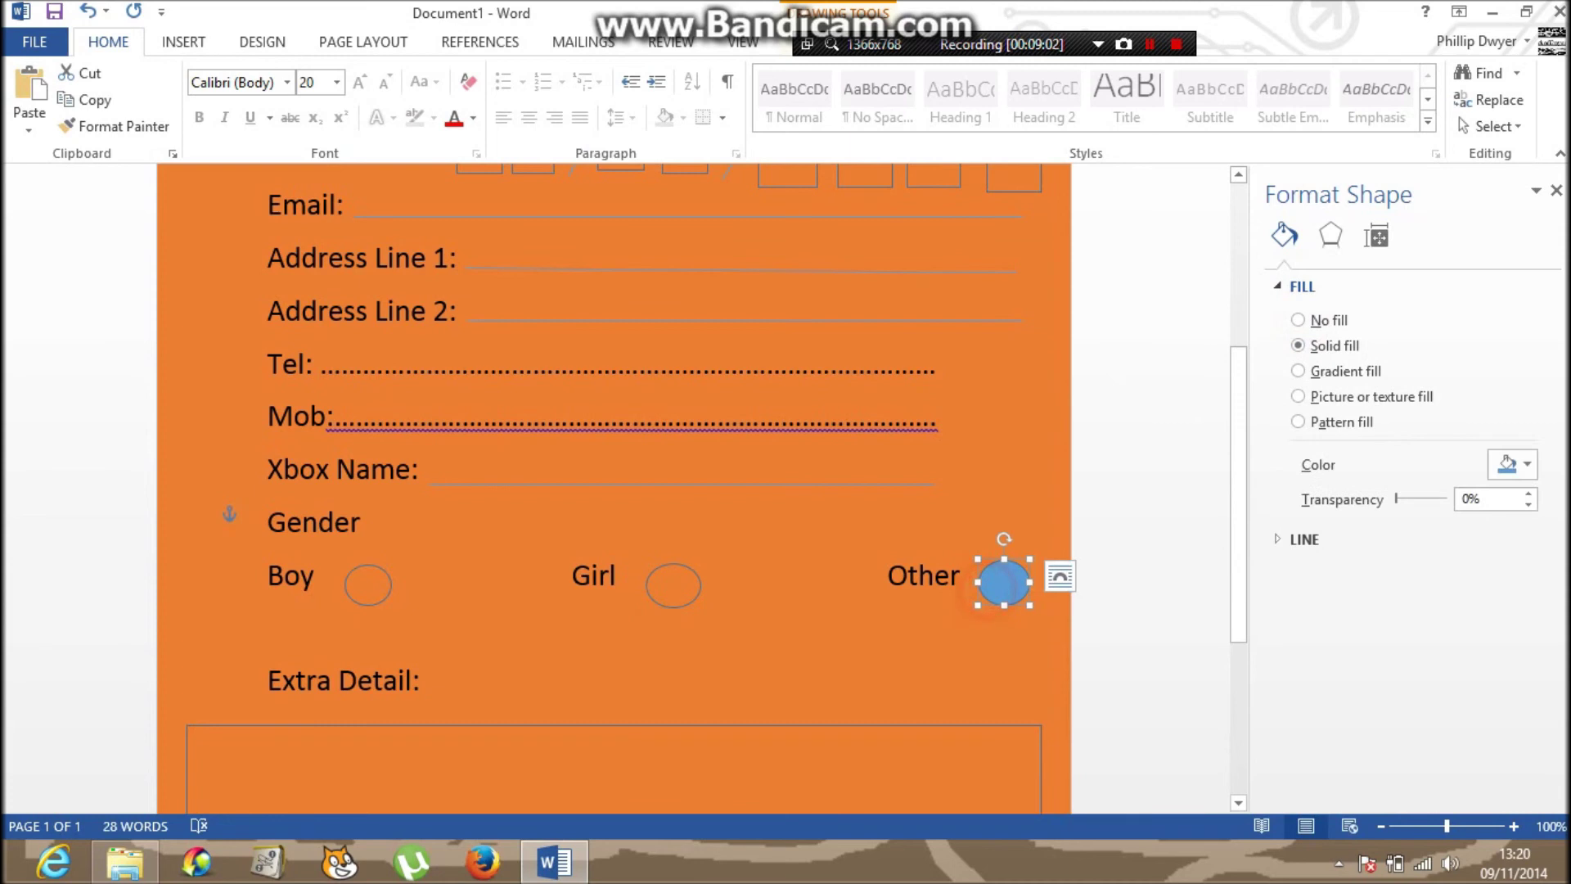
{"action": "left_click", "coordinate": [1298, 320]}
{"action": "left_click", "coordinate": [1139, 524]}
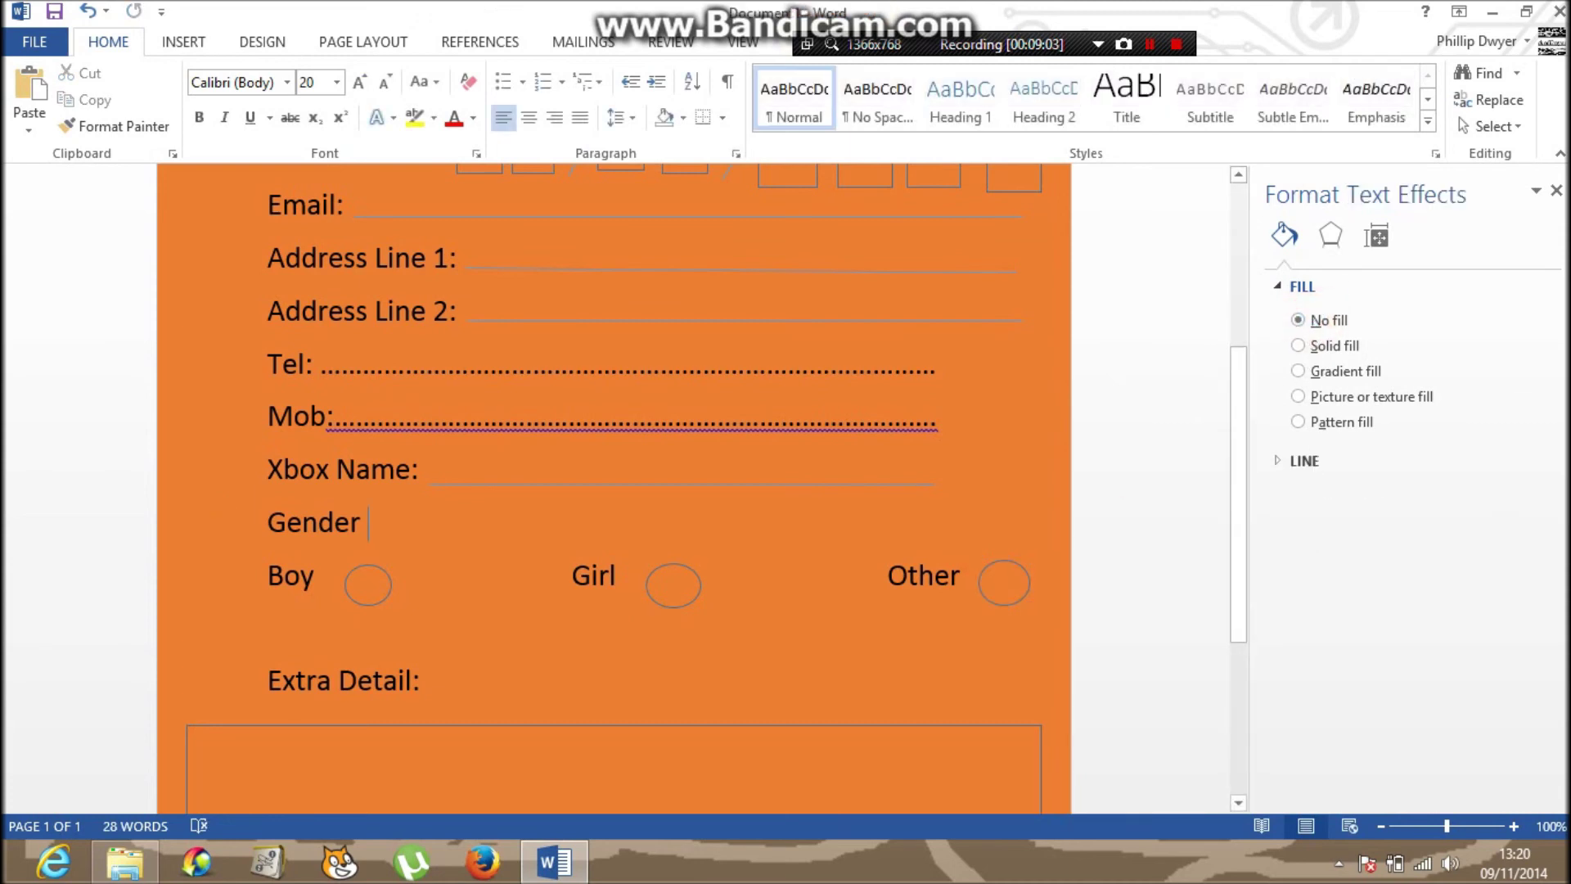
{"action": "left_click_drag", "start_coordinate": [1245, 439], "coordinate": [1241, 586]}
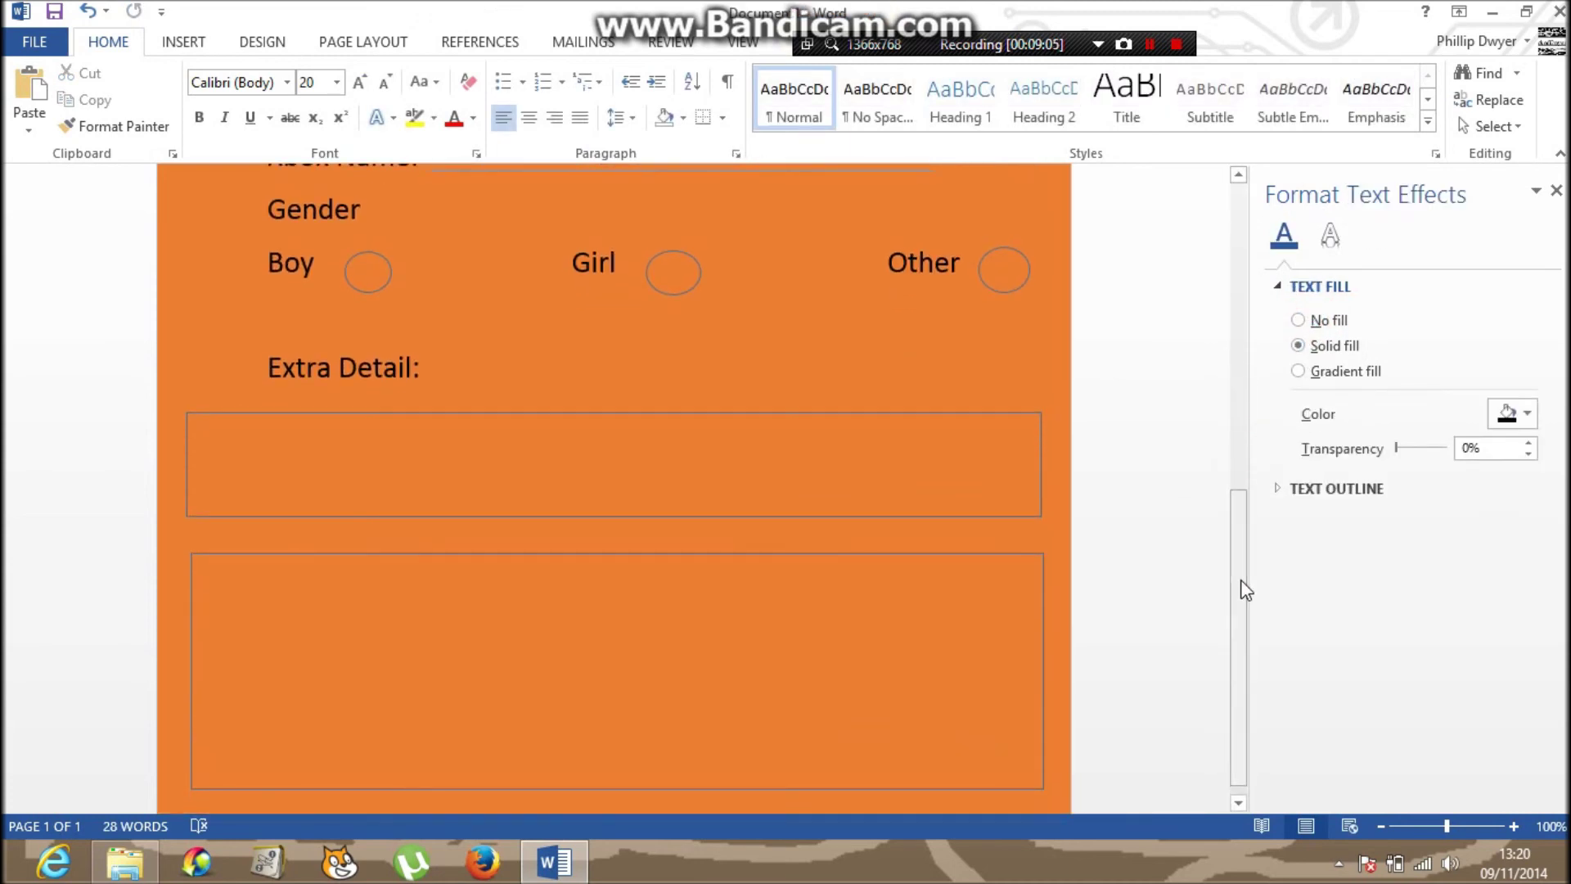
Draw a straight horizontal line with the Line shape across the inside of the upper Extra Detail box.
{"action": "left_click", "coordinate": [224, 459]}
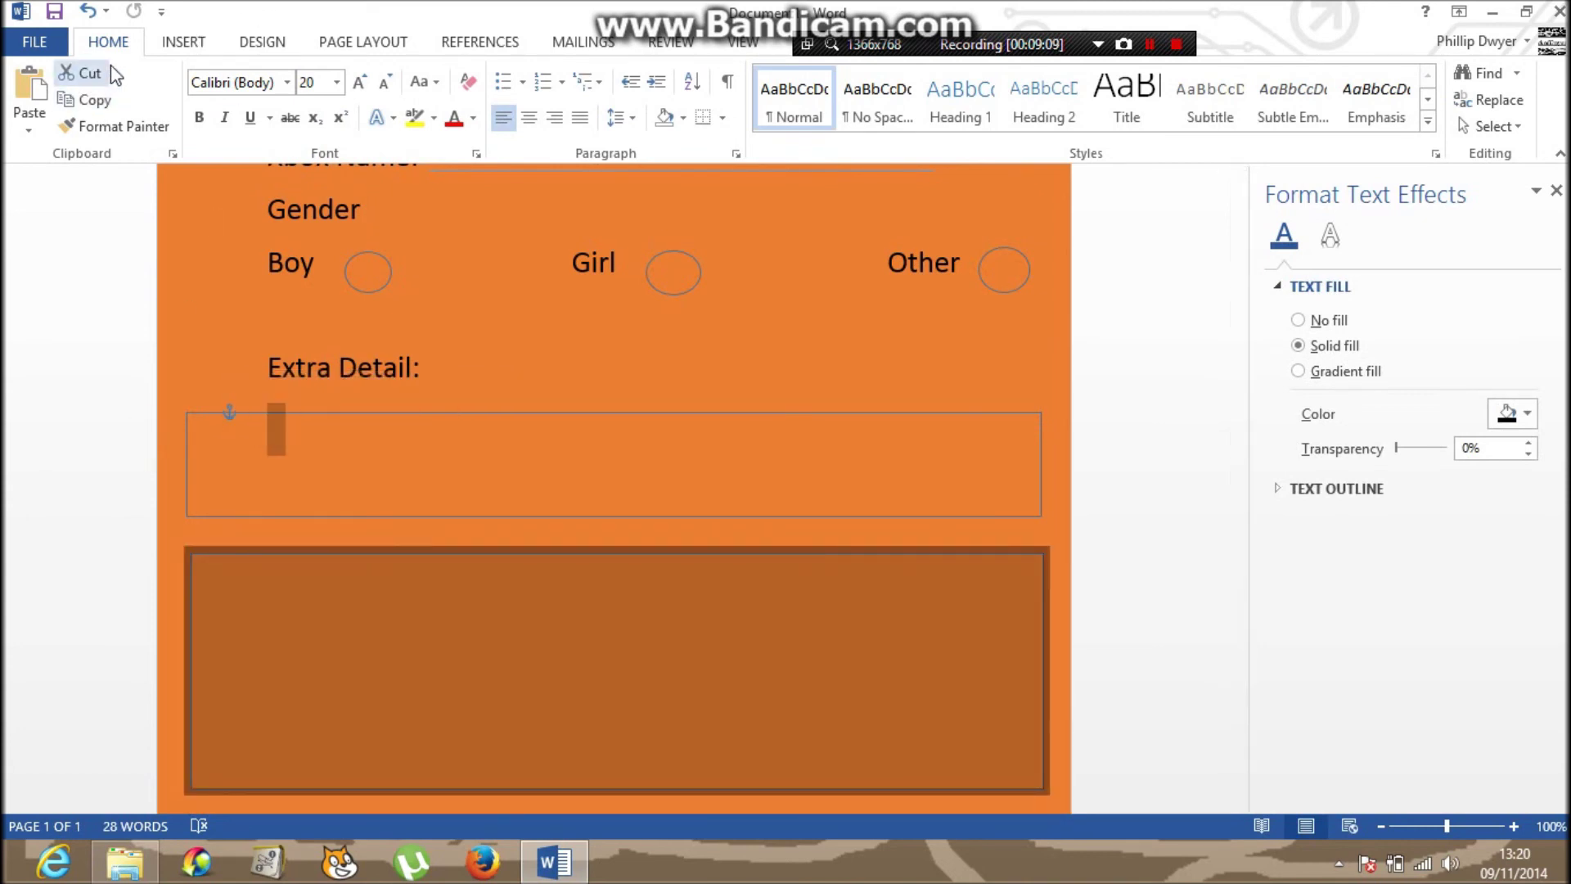
{"action": "left_click", "coordinate": [181, 43]}
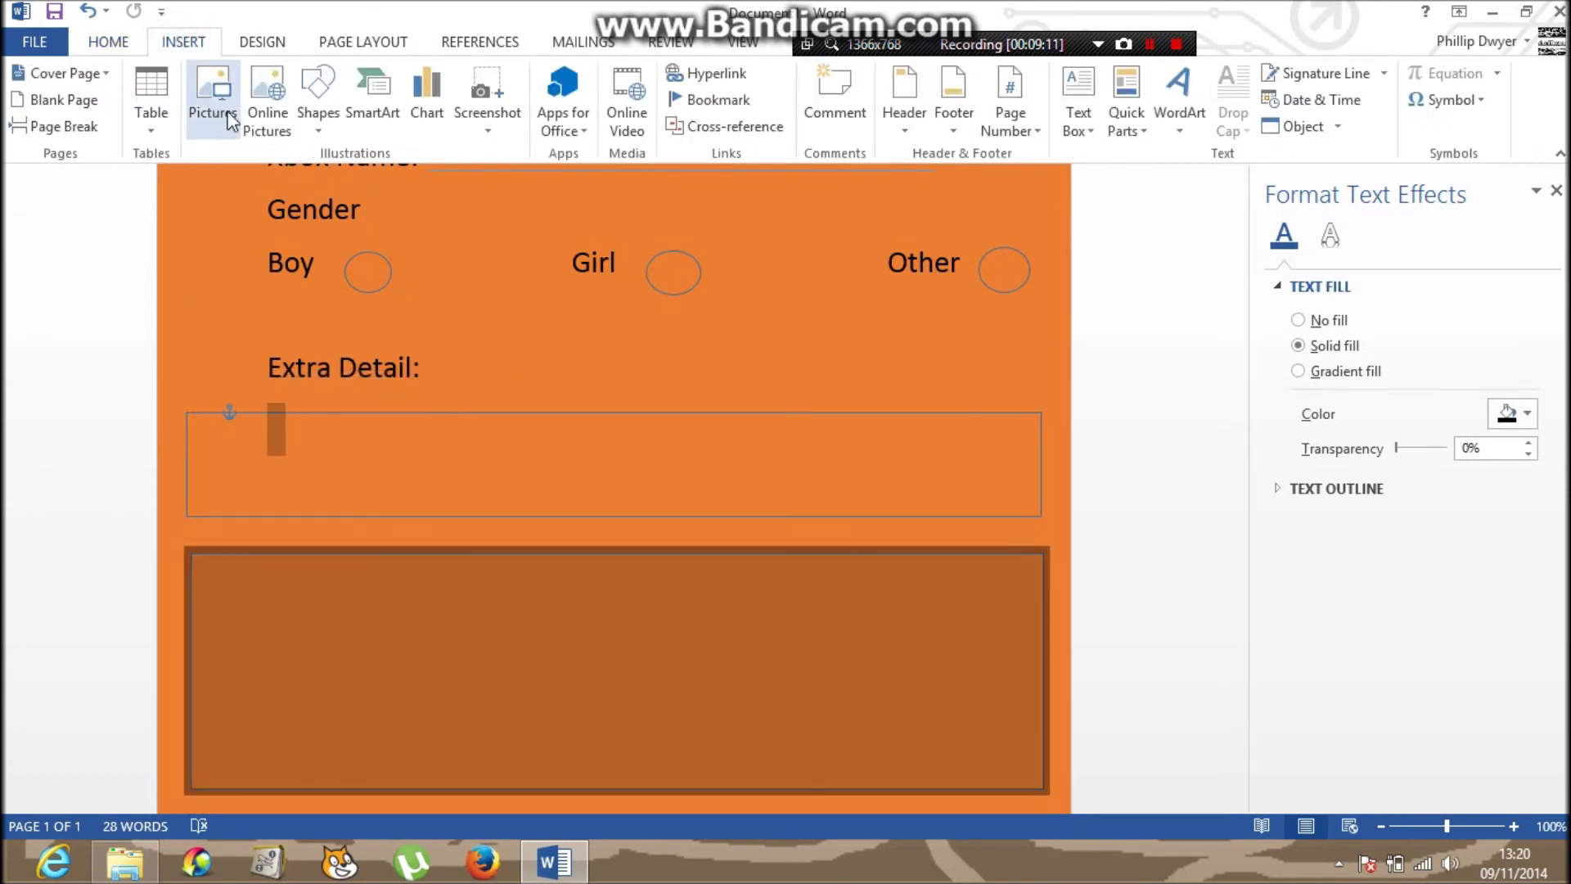
{"action": "left_click", "coordinate": [319, 118]}
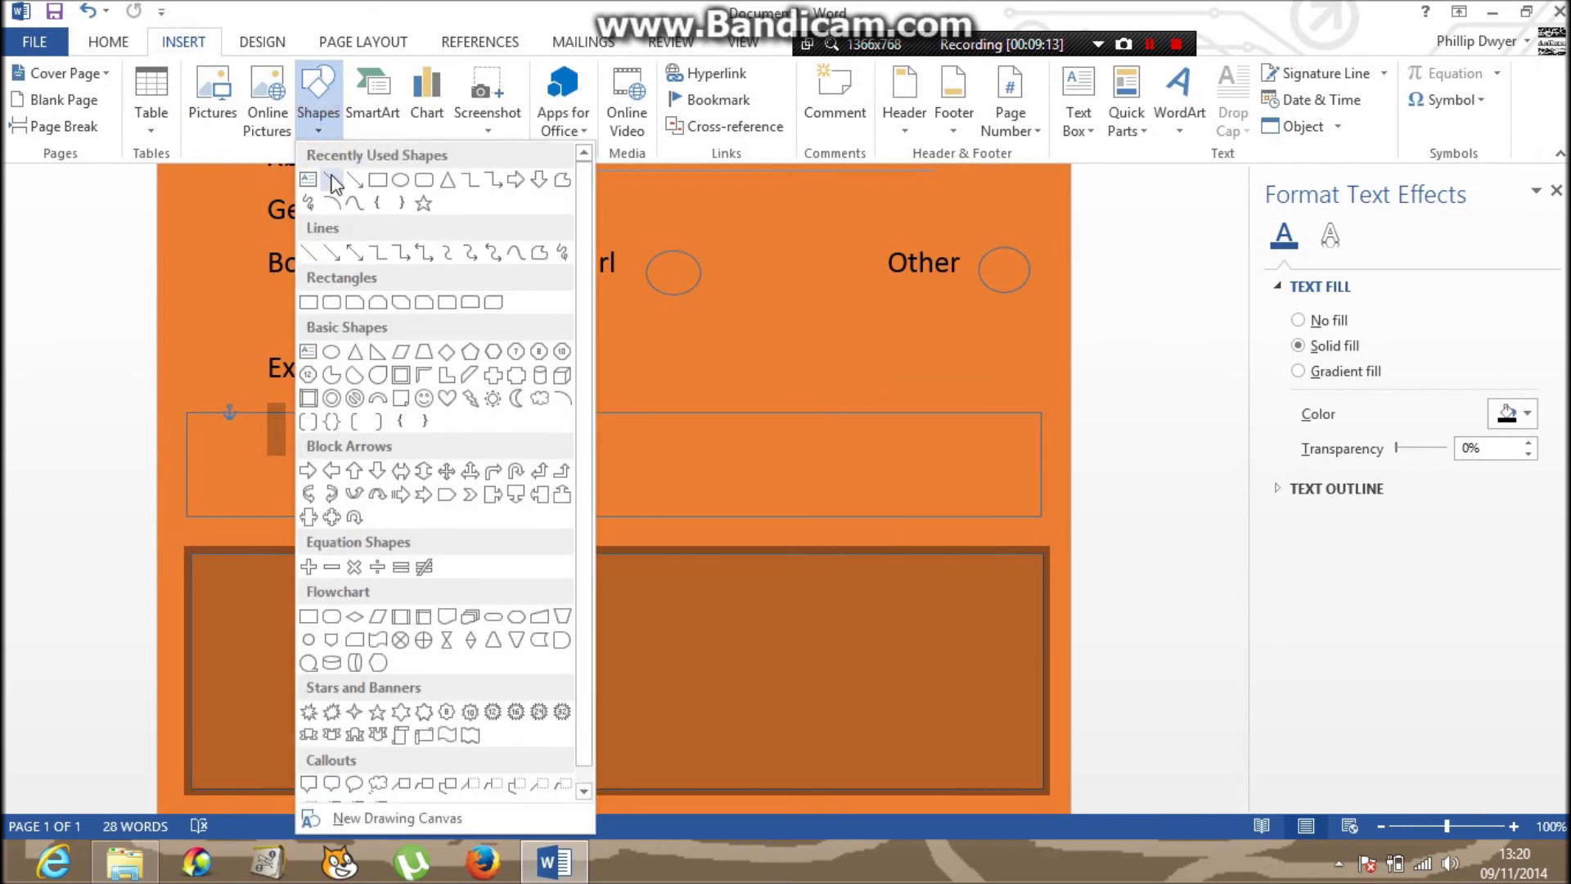
{"action": "left_click", "coordinate": [334, 182]}
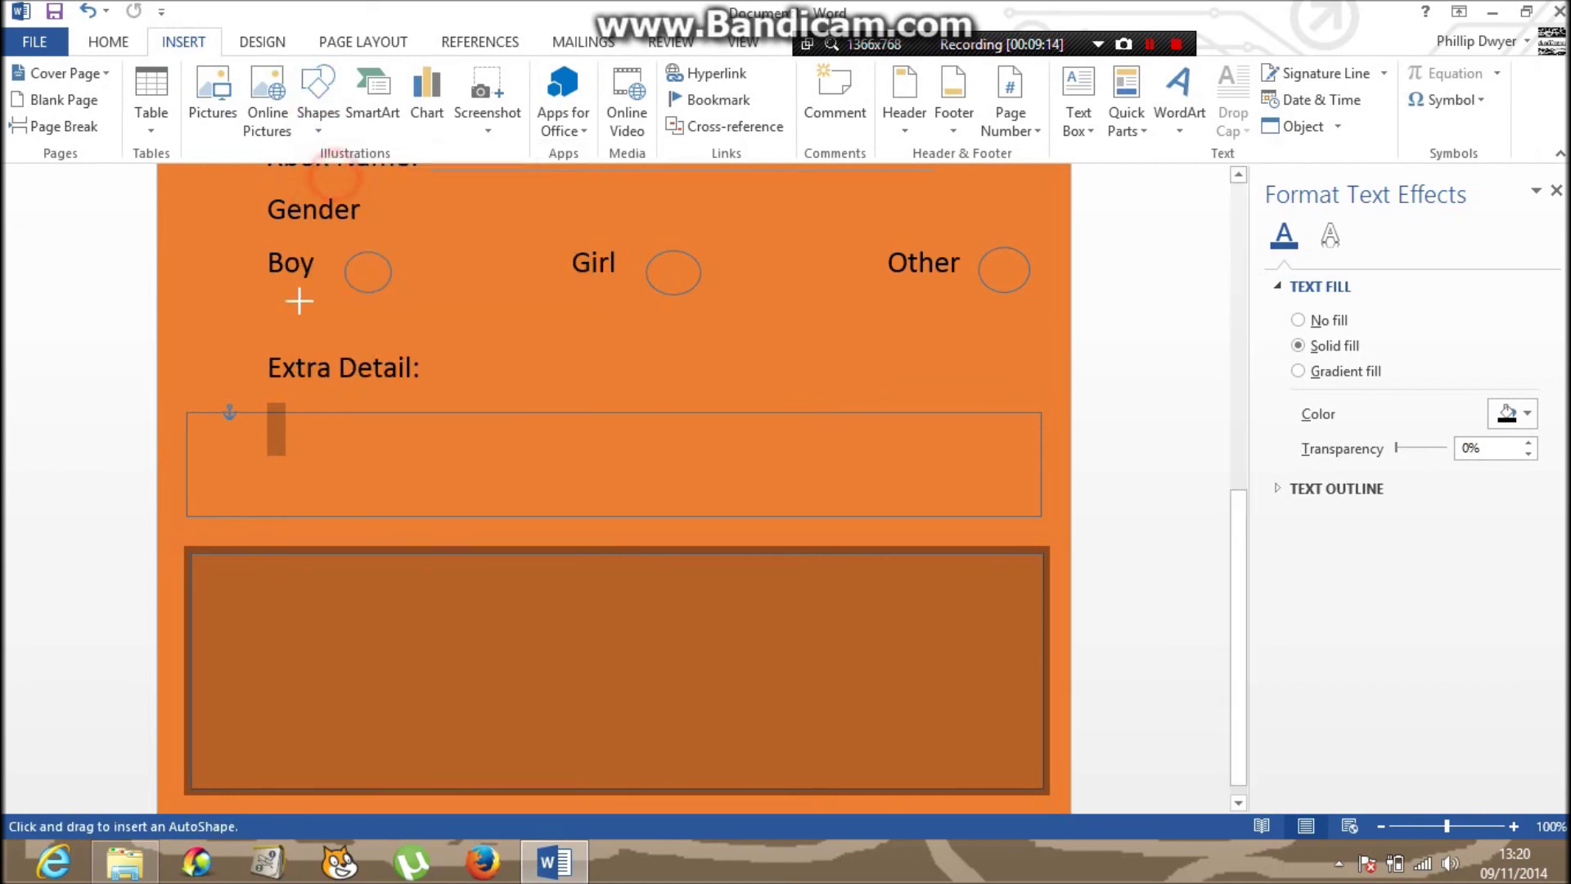
{"action": "left_click", "coordinate": [205, 435]}
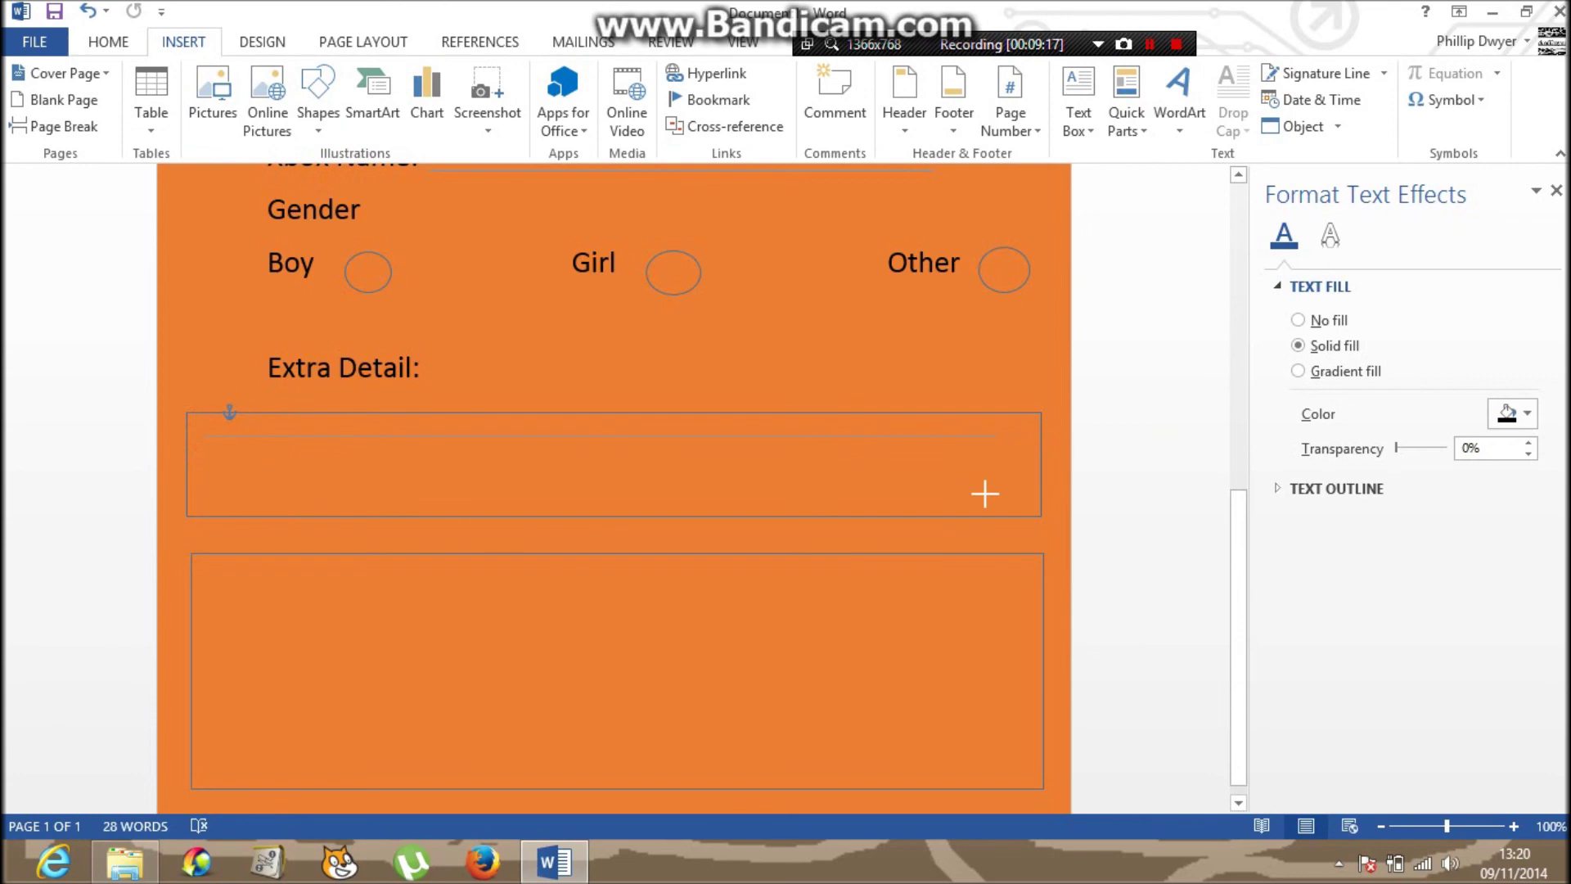
{"action": "left_click_drag", "start_coordinate": [998, 489], "coordinate": [999, 490]}
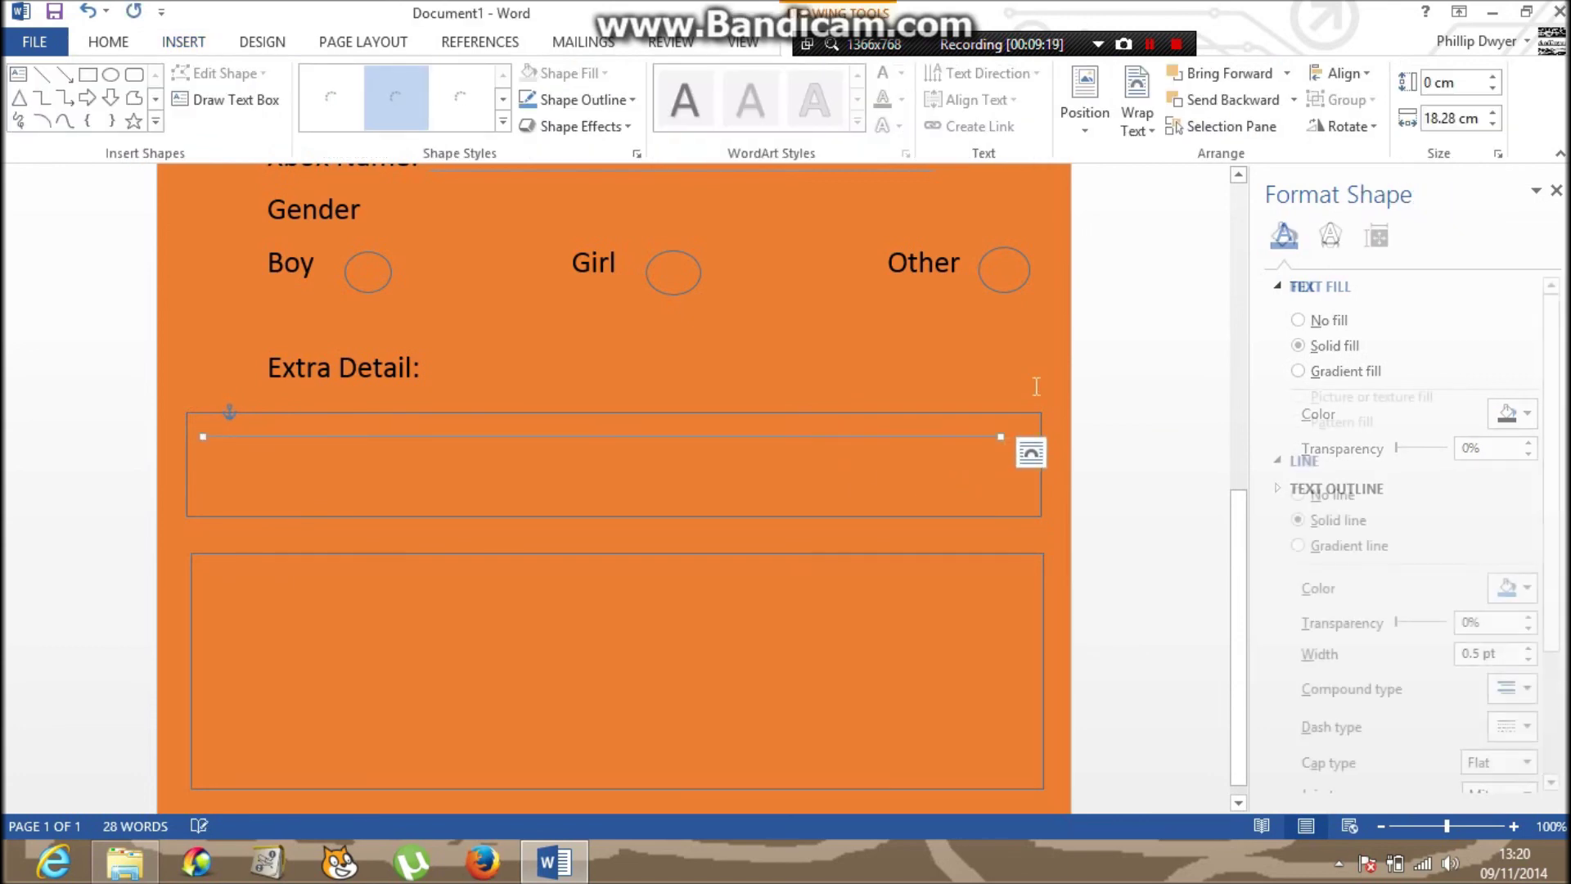
{"action": "left_click", "coordinate": [1237, 305]}
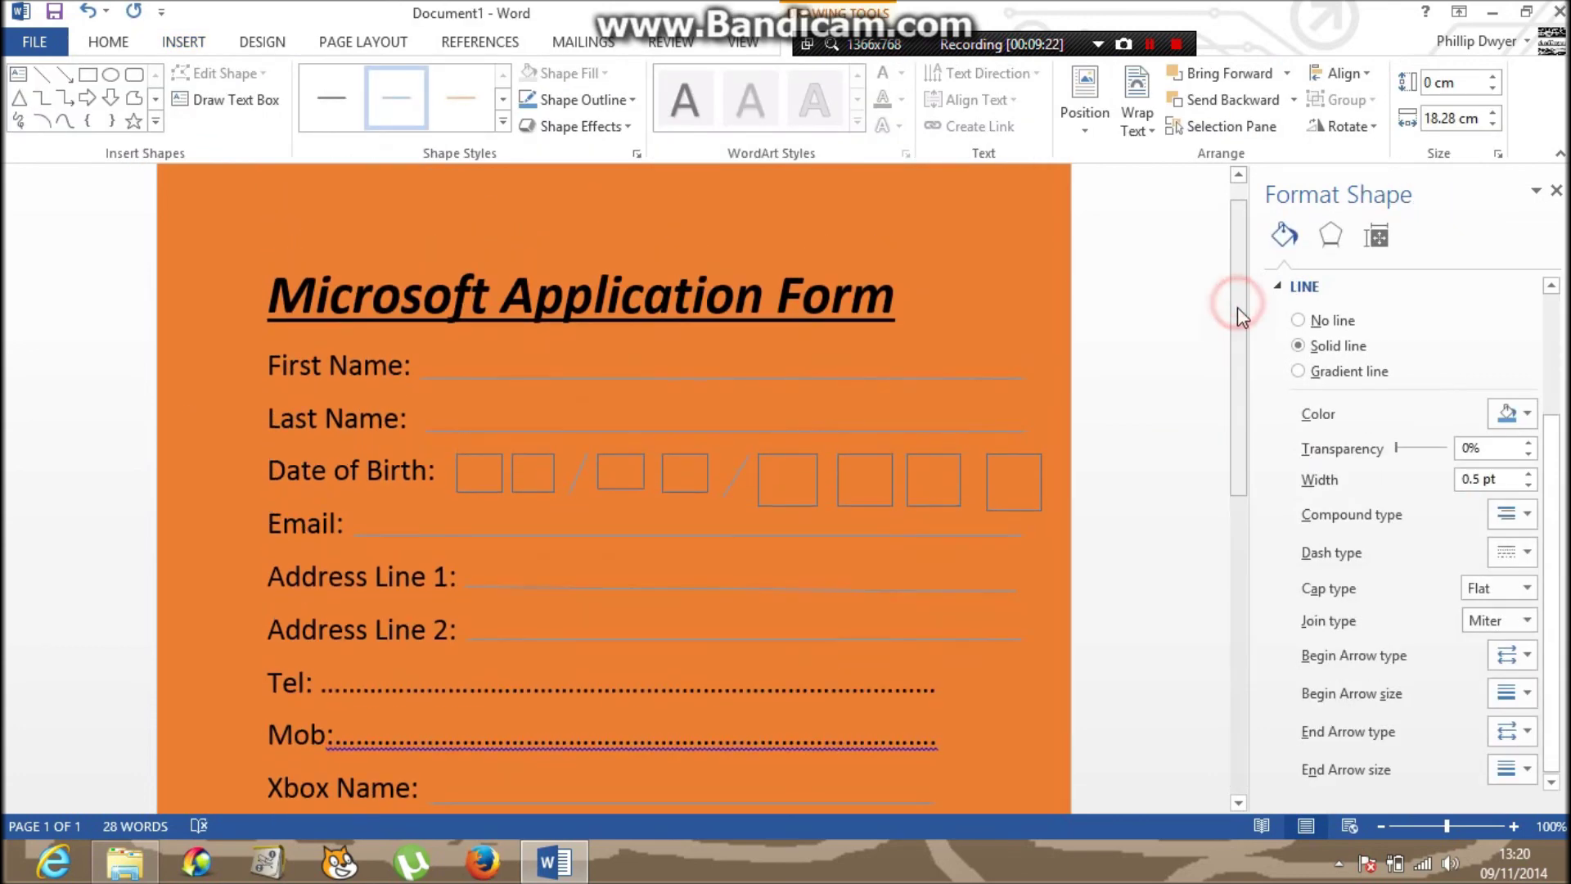
{"action": "left_click_drag", "start_coordinate": [1239, 350], "coordinate": [1243, 303]}
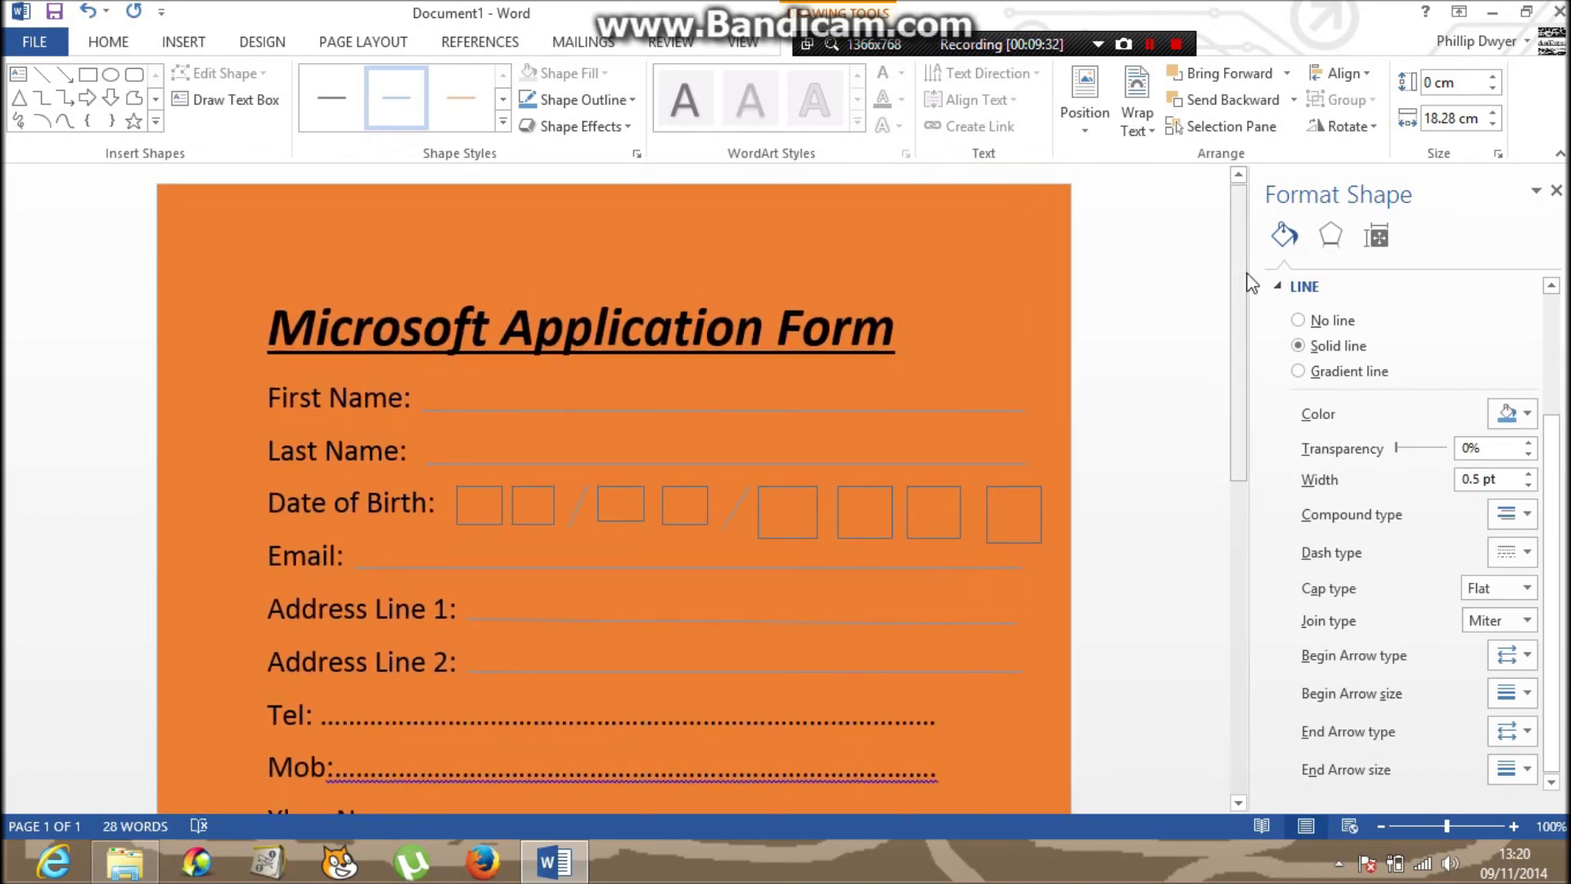